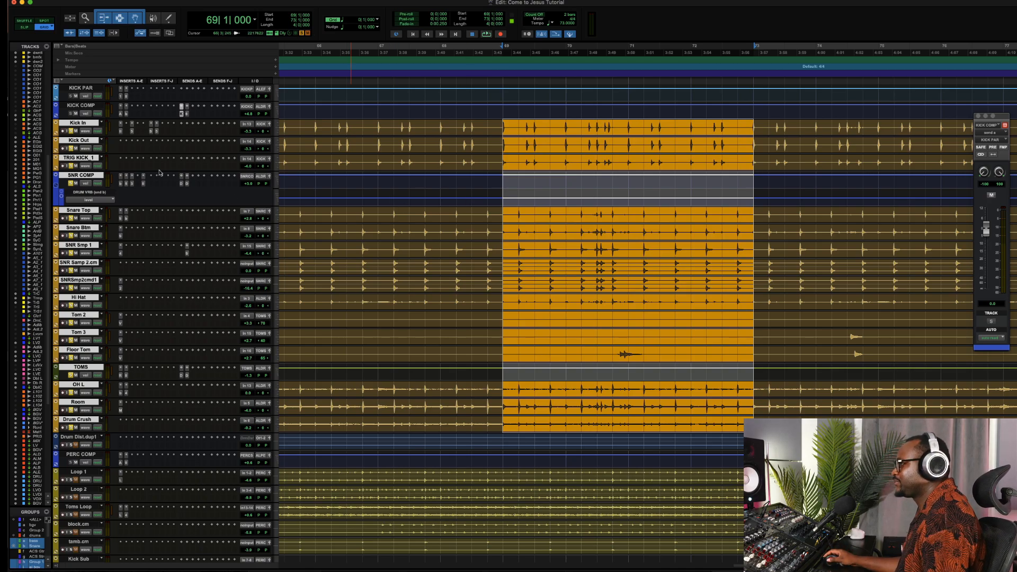
Play back the soloed drum tracks from bar 69
key(space)
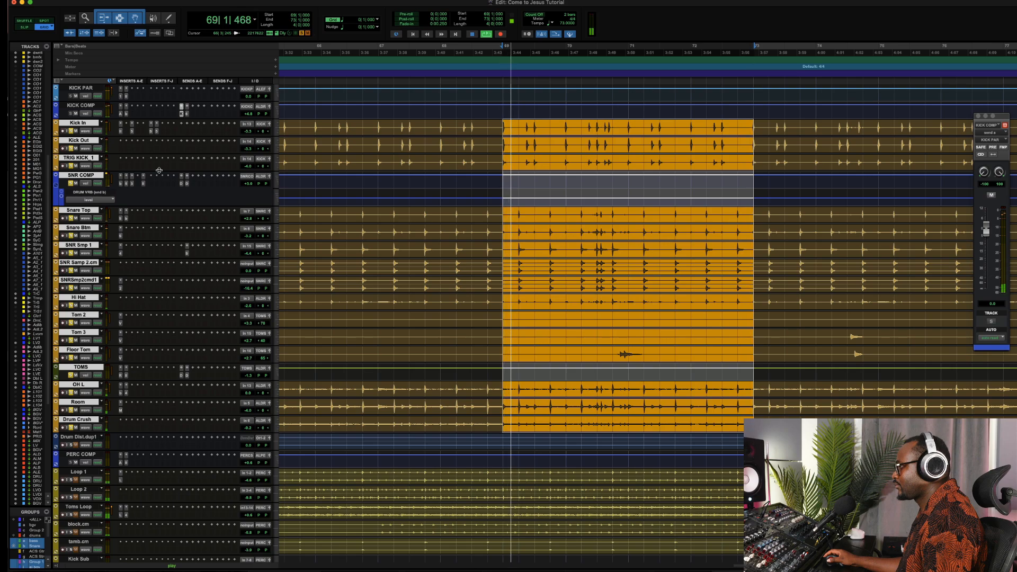
key(space)
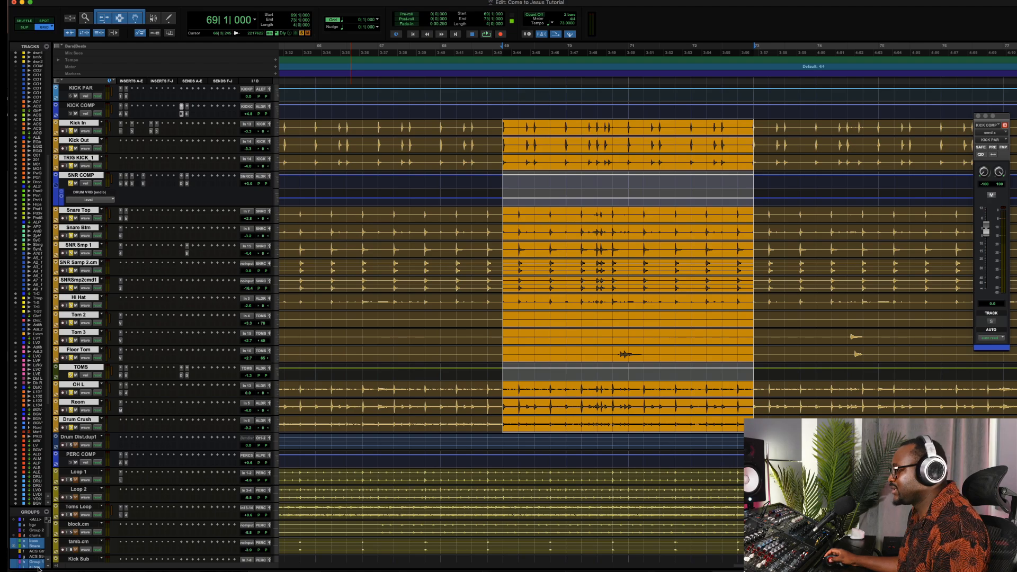
Turn off the drum edit group and place the playback position at 68|4 on the Tom 3 track
scroll(39, 564, down, 5)
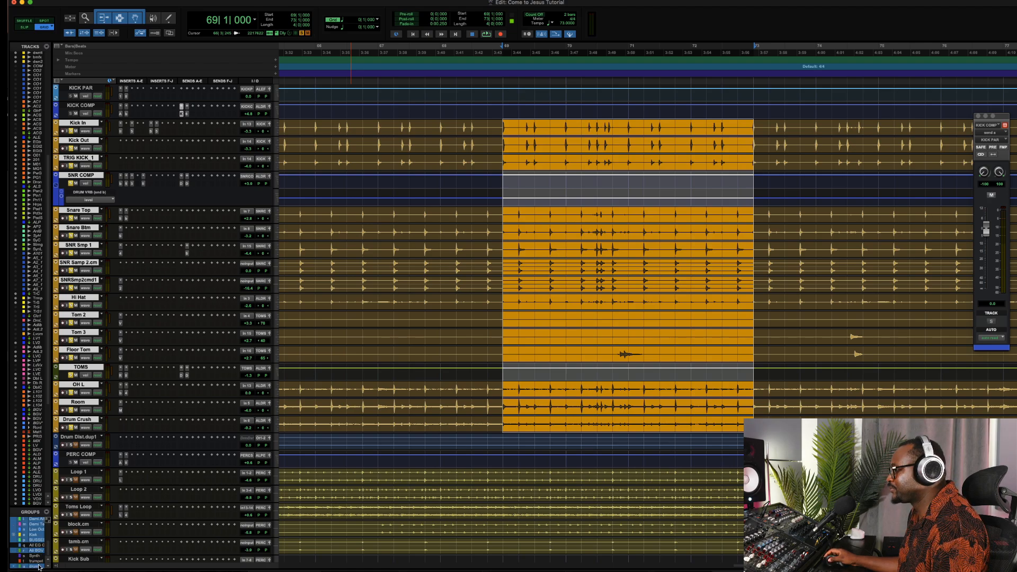
click(493, 327)
click(492, 333)
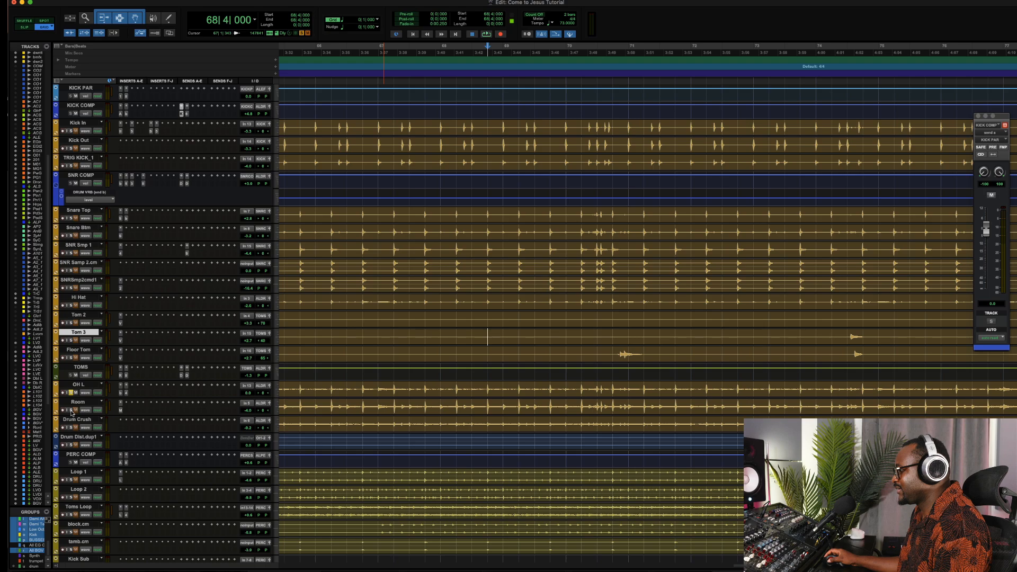
Play the soloed OH L track from 68|4 and add the Room track to the solo
key(space)
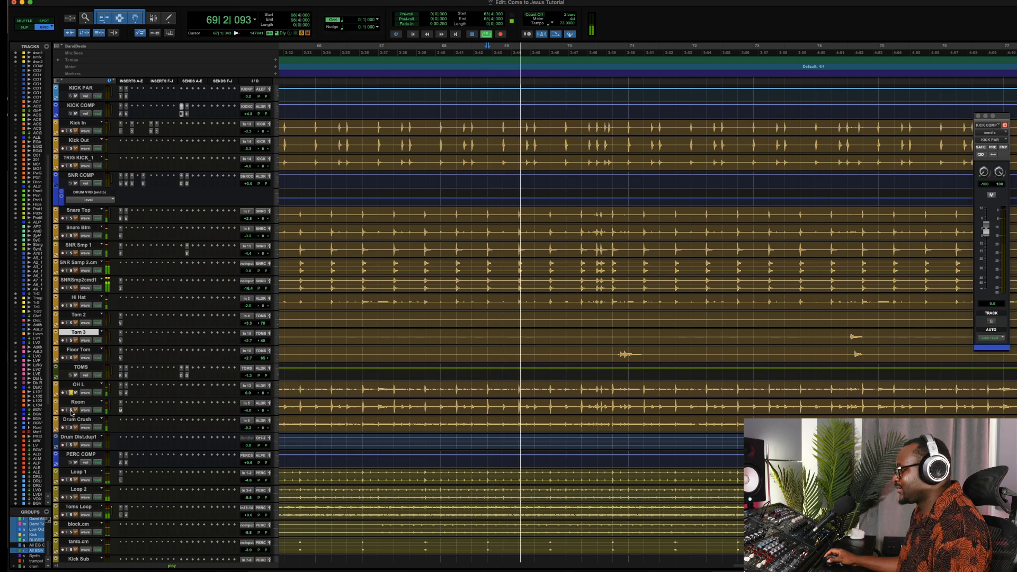
click(71, 410)
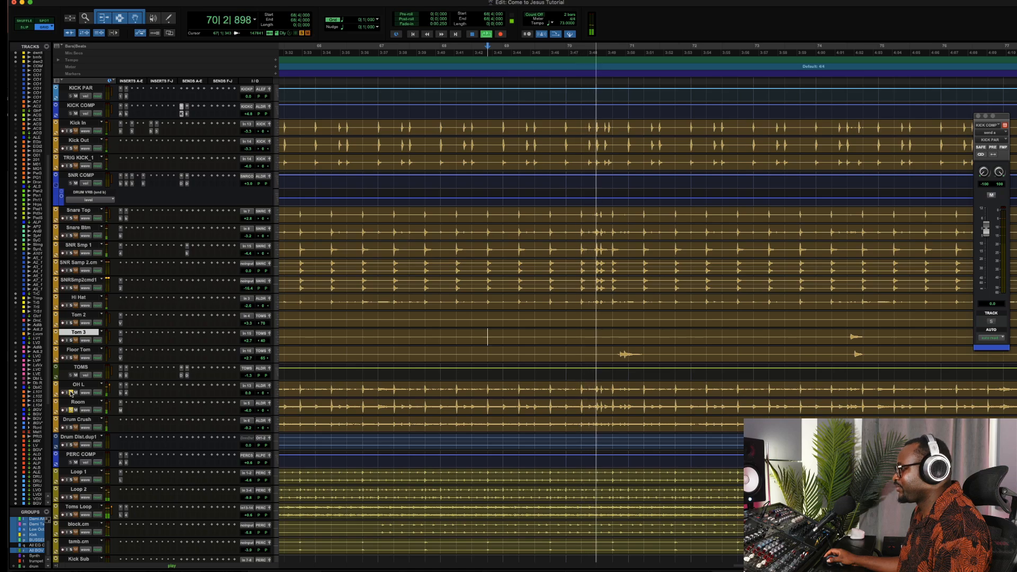
key(space)
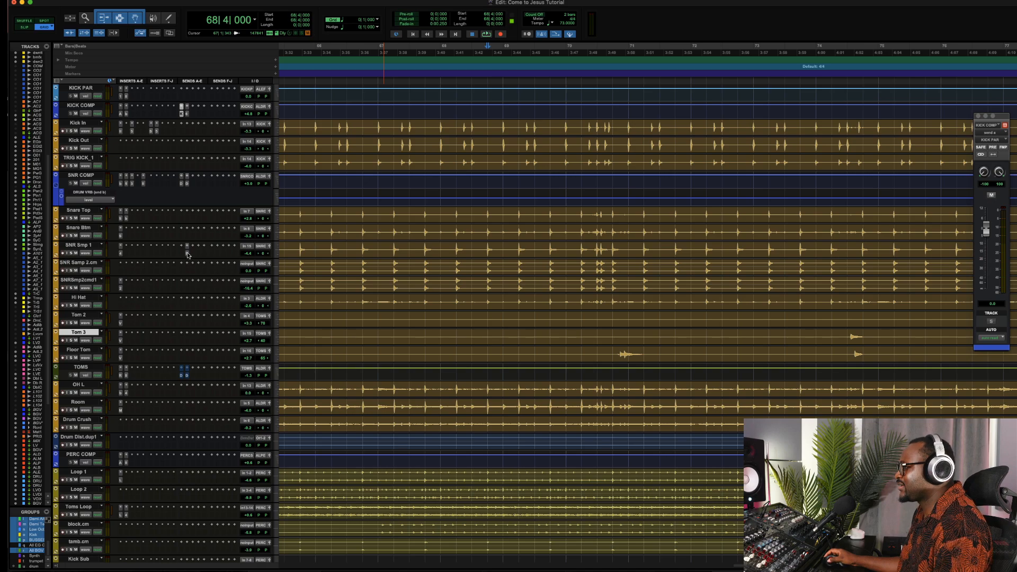
Mute the DRUM Room and DRUM VRB sends on SNR COMP and the send on SNR Smp 1
click(182, 184)
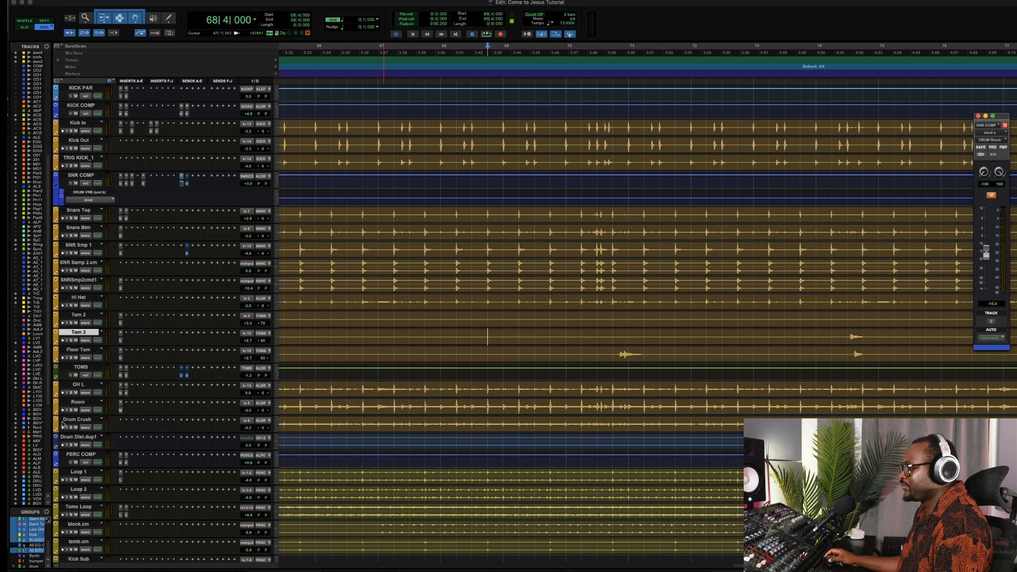
Re-enable the drum group and solo all of its tracks together
click(35, 567)
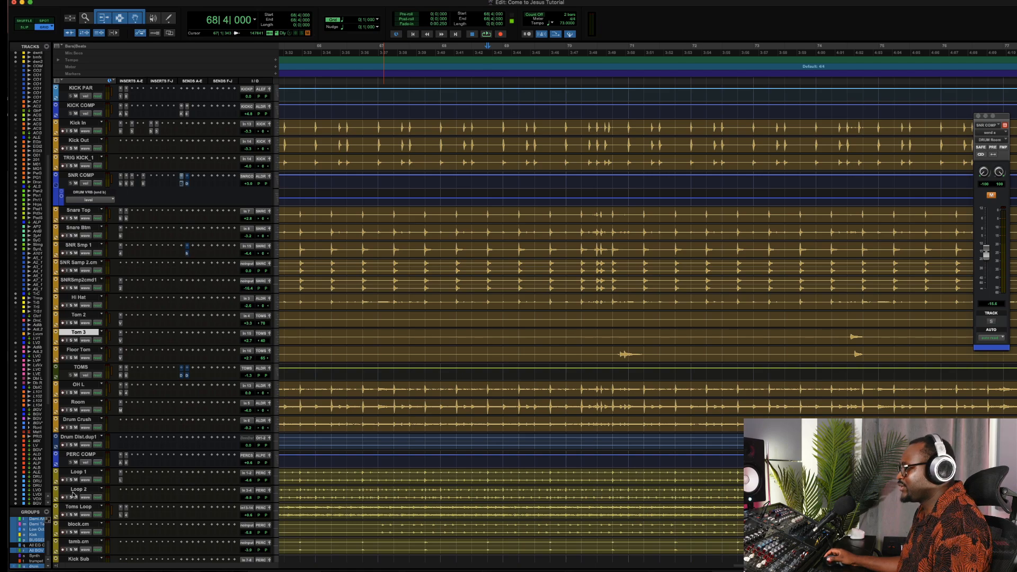
click(71, 428)
Select the range from 67|4 to 74|1 on the PRINT 3 track and play back the soloed drums
scroll(347, 327, up, 1)
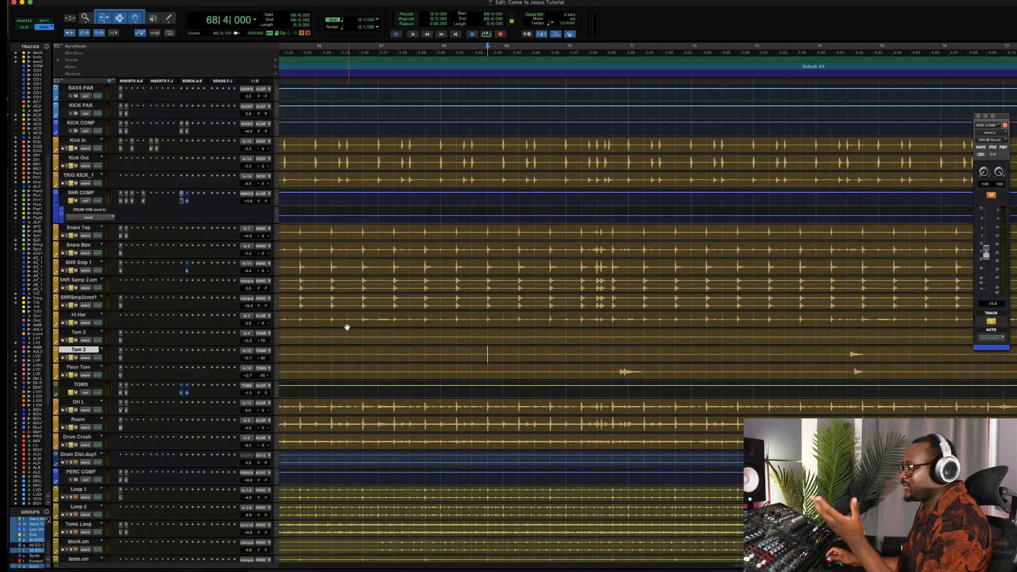
scroll(371, 204, down, 15)
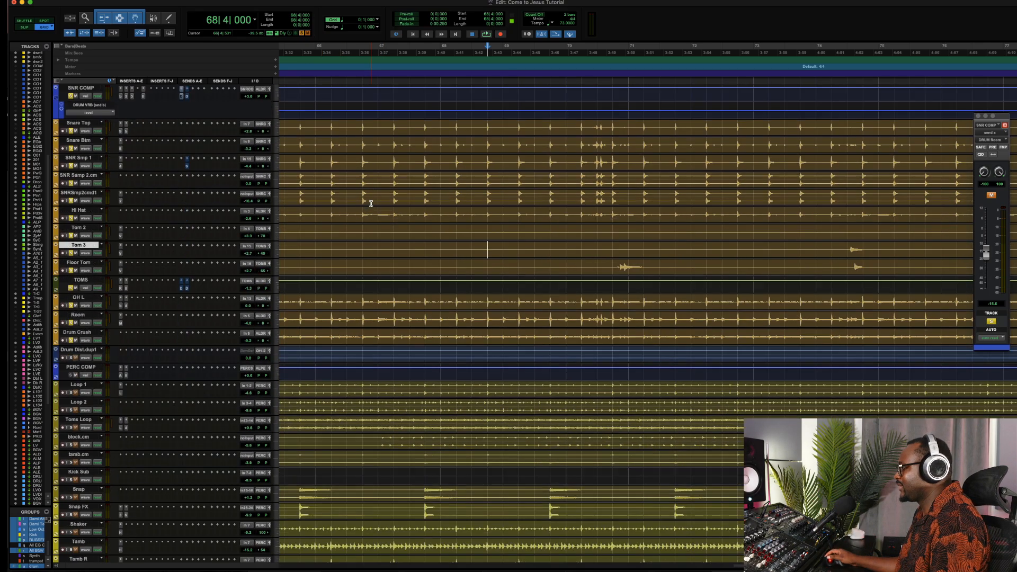
scroll(371, 203, down, 20)
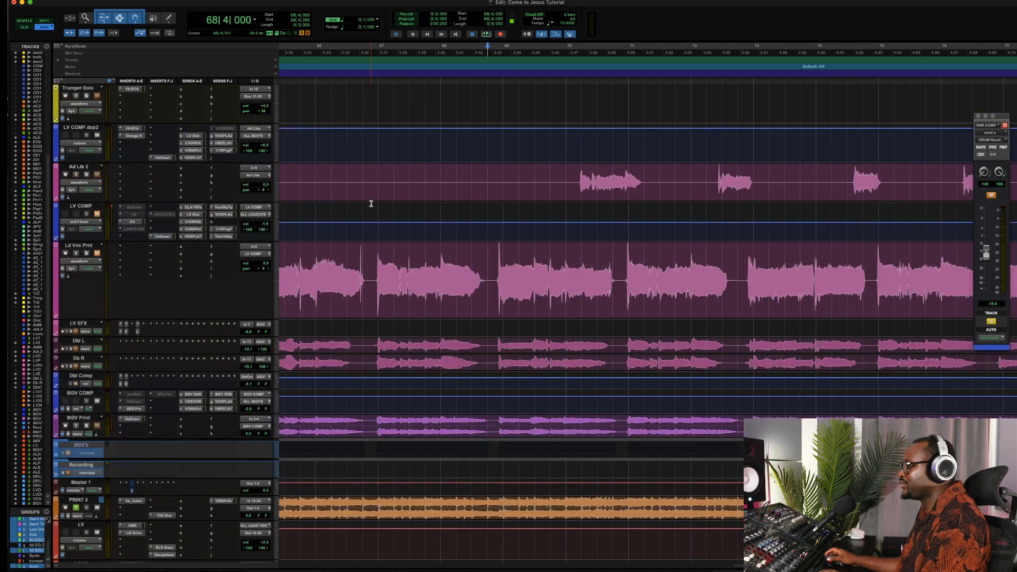
scroll(370, 204, down, 1)
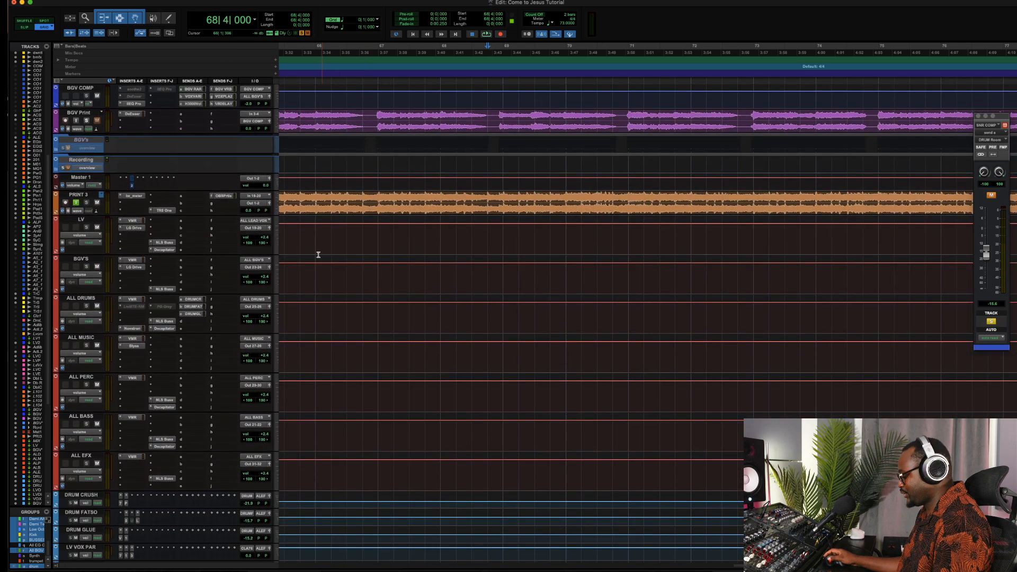
drag(430, 196, 815, 197)
key(space)
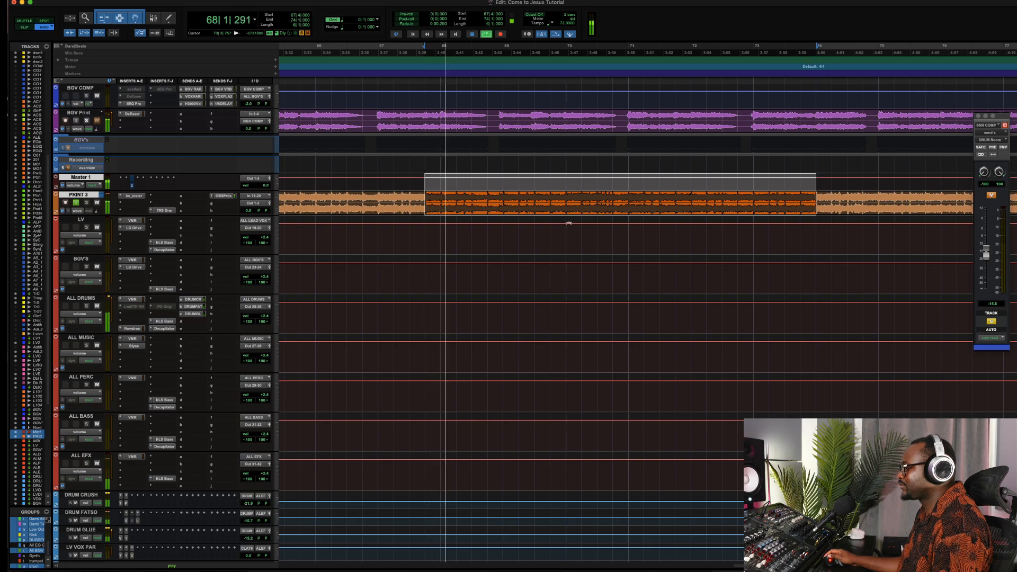
scroll(469, 254, up, 8)
scroll(468, 253, up, 1)
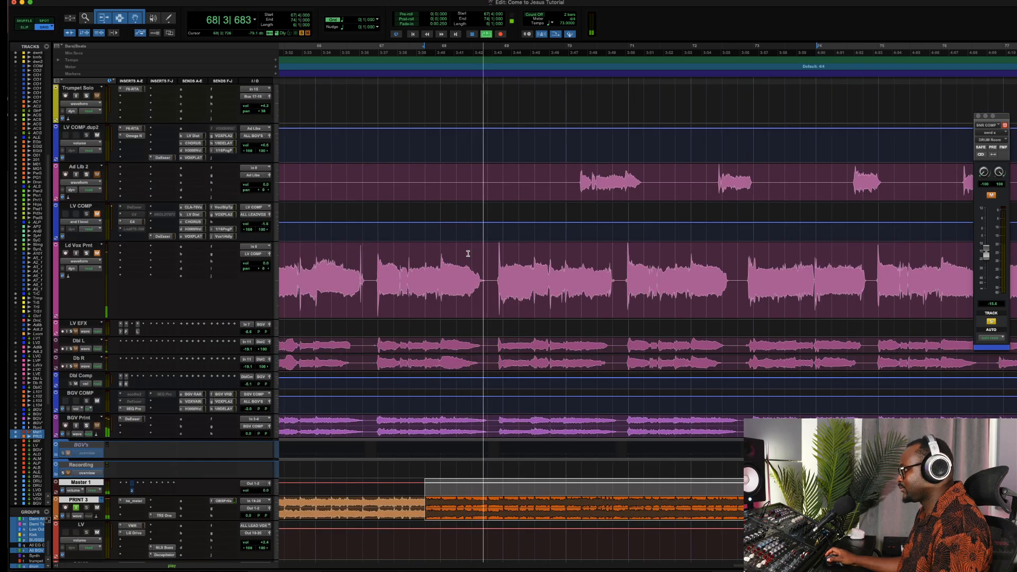
key(space)
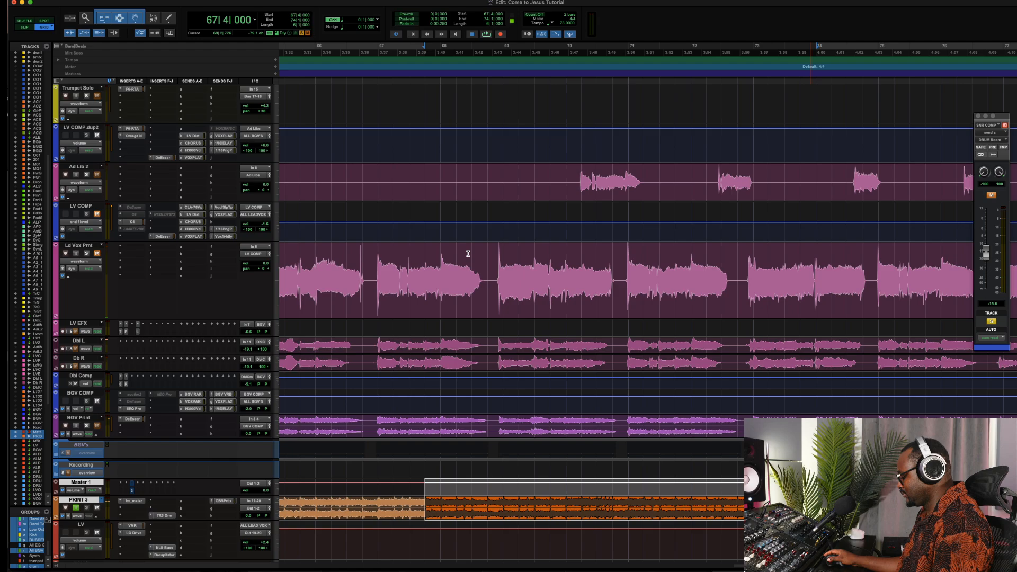
Show the DRUM Room and DRUM VRB send controls of the SNR COMP track one after the other
scroll(468, 253, up, 6)
scroll(469, 253, up, 15)
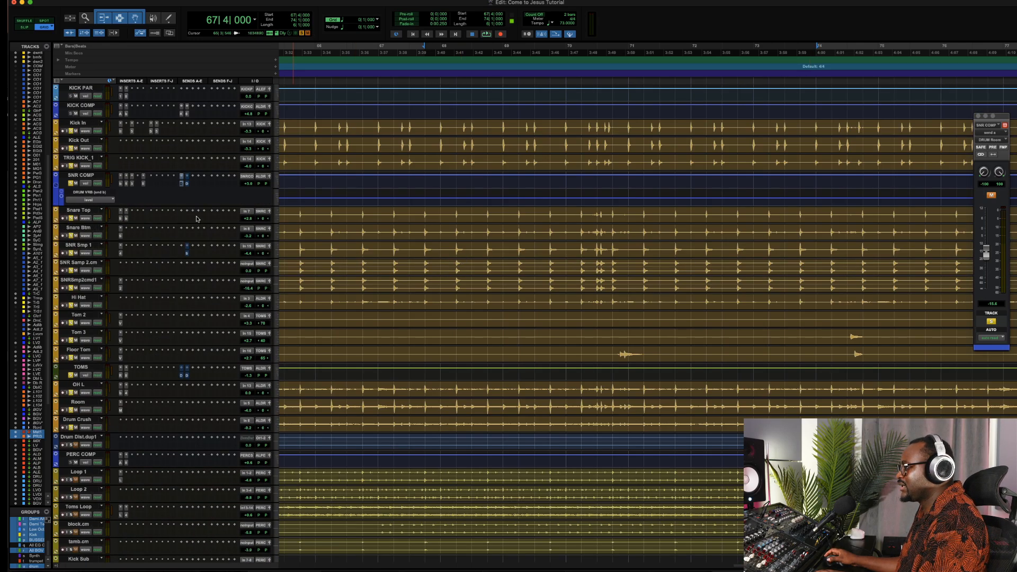
click(182, 184)
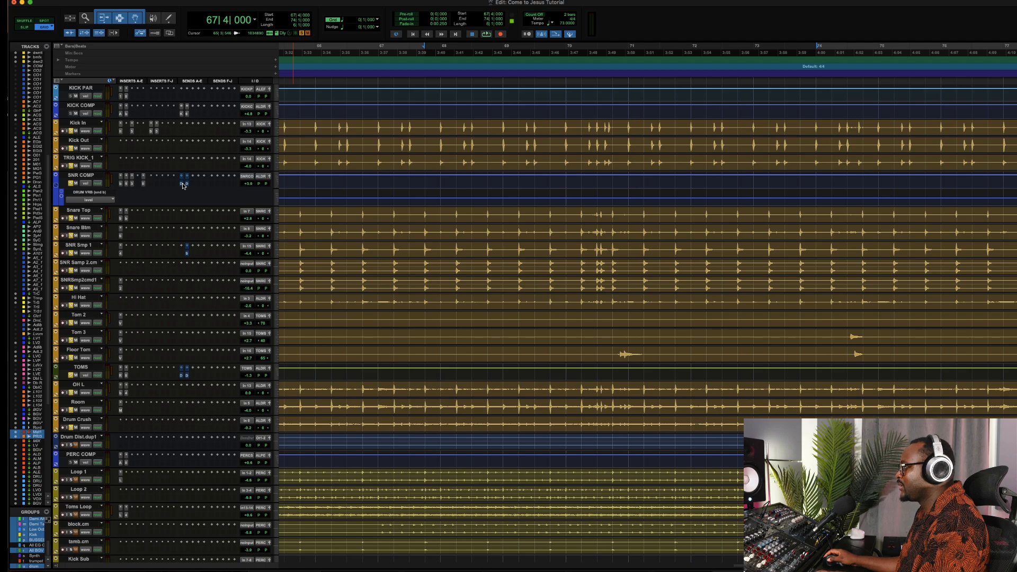
click(182, 184)
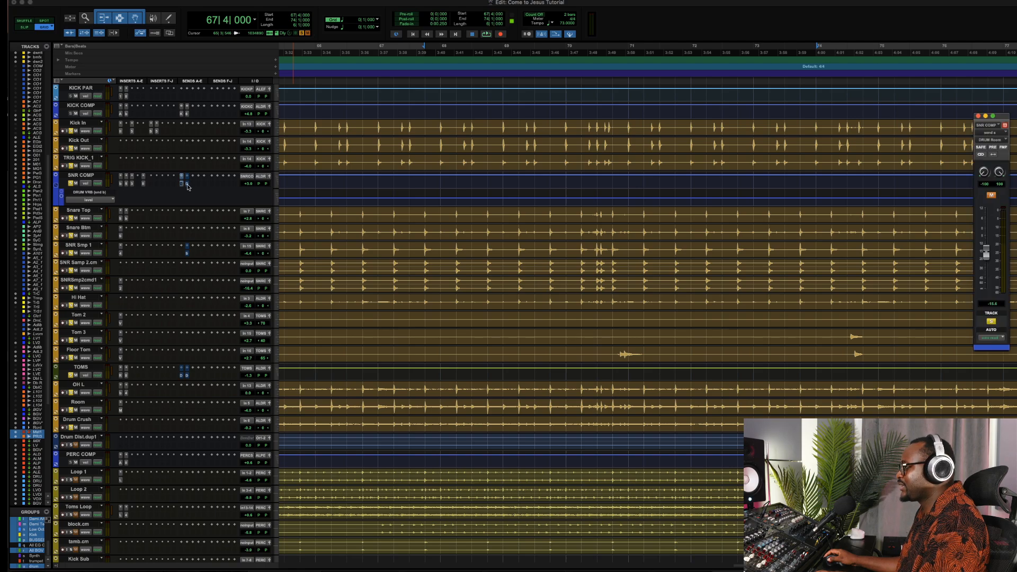
click(186, 184)
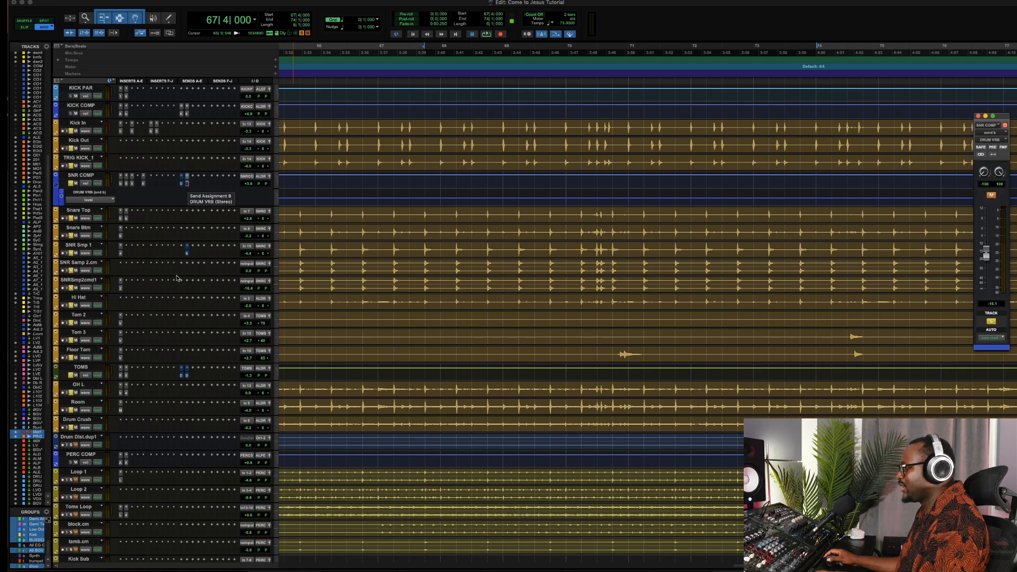
Show the DRUM Room and DRUM VRB send controls of the TOMS track one after the other
click(181, 376)
click(181, 376)
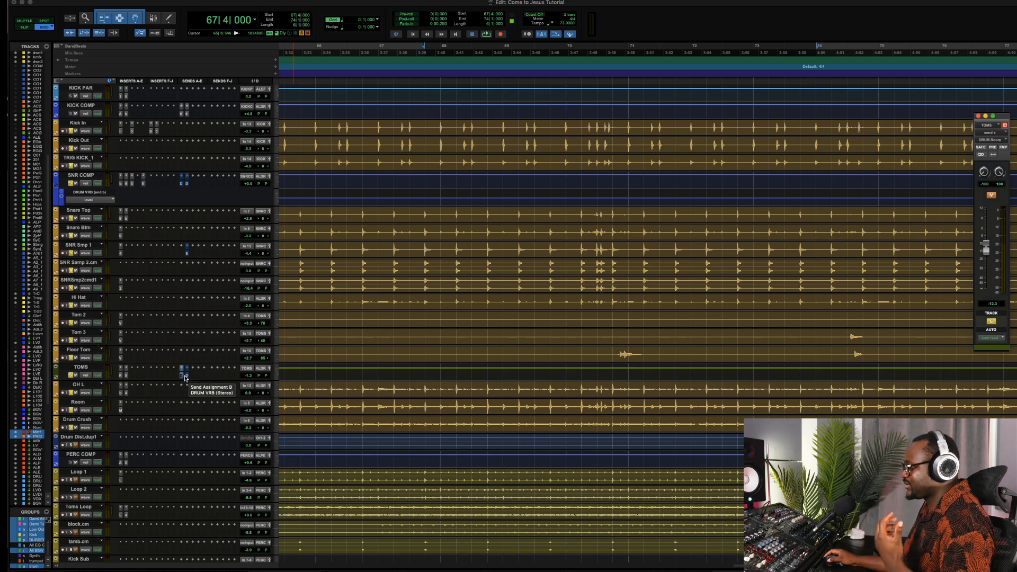
click(187, 376)
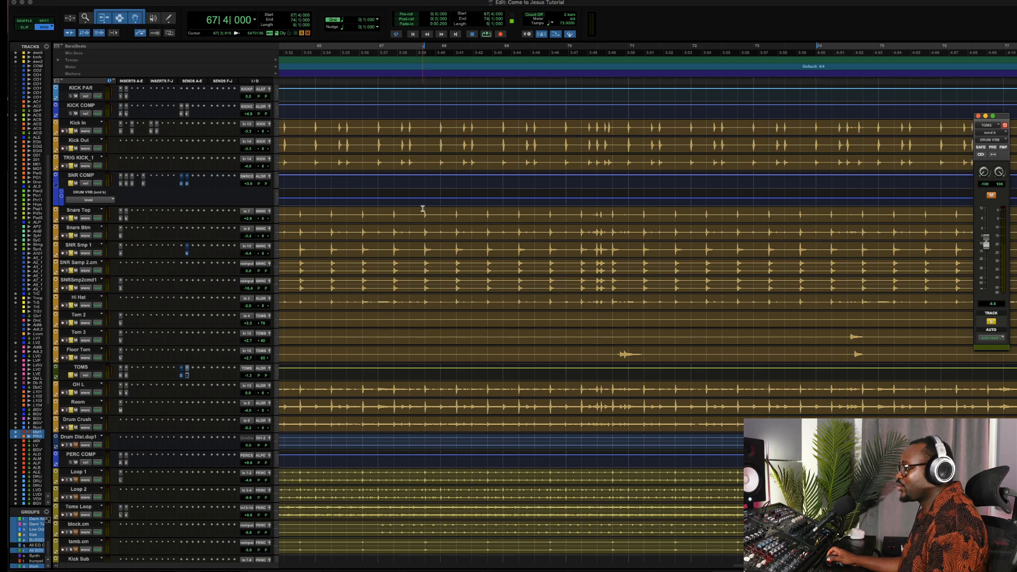
Clear all solos, solo only the SNR Samp 2.cm track and play it from 70|2
scroll(423, 208, down, 3)
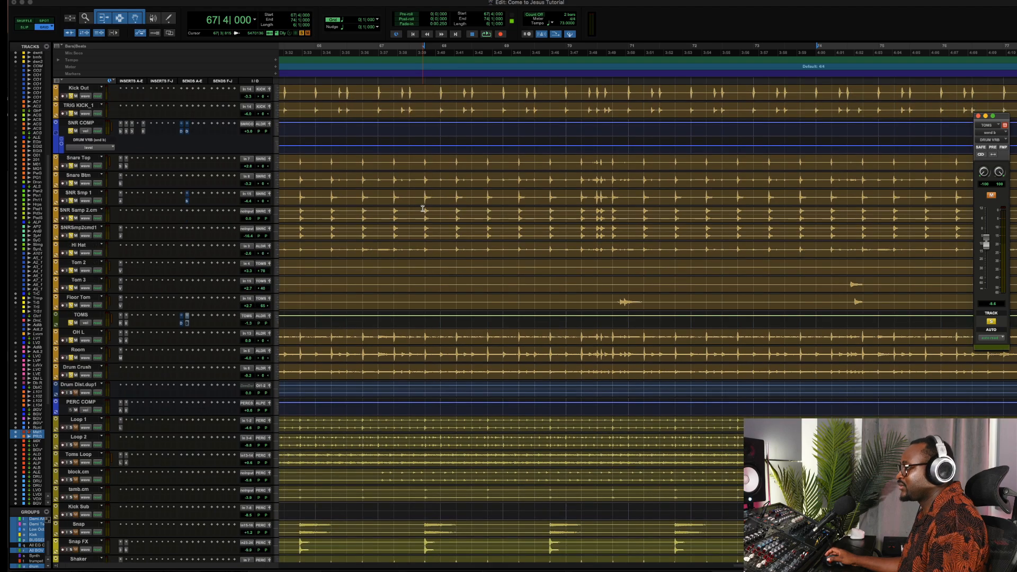
alt+click(71, 218)
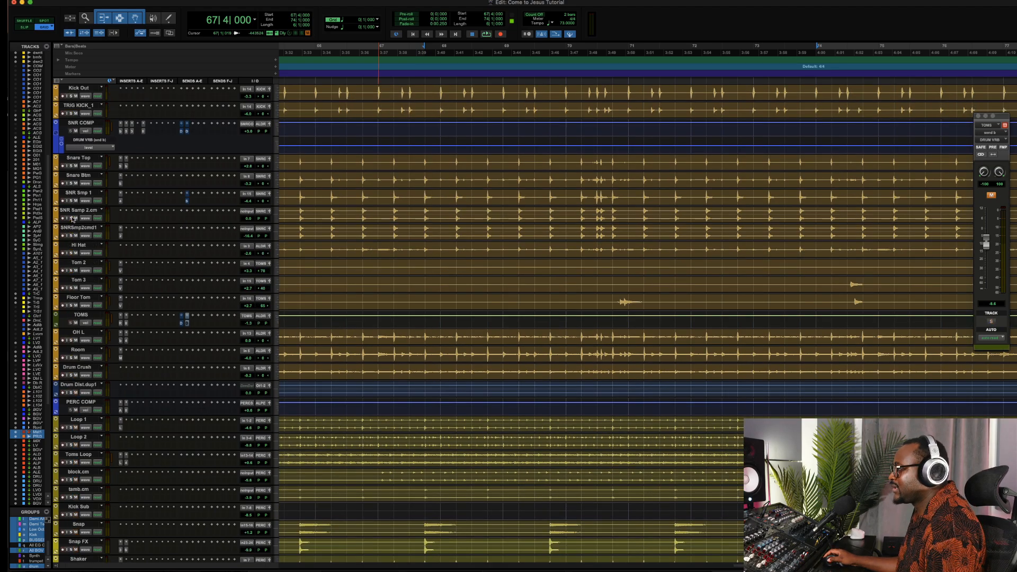
click(71, 218)
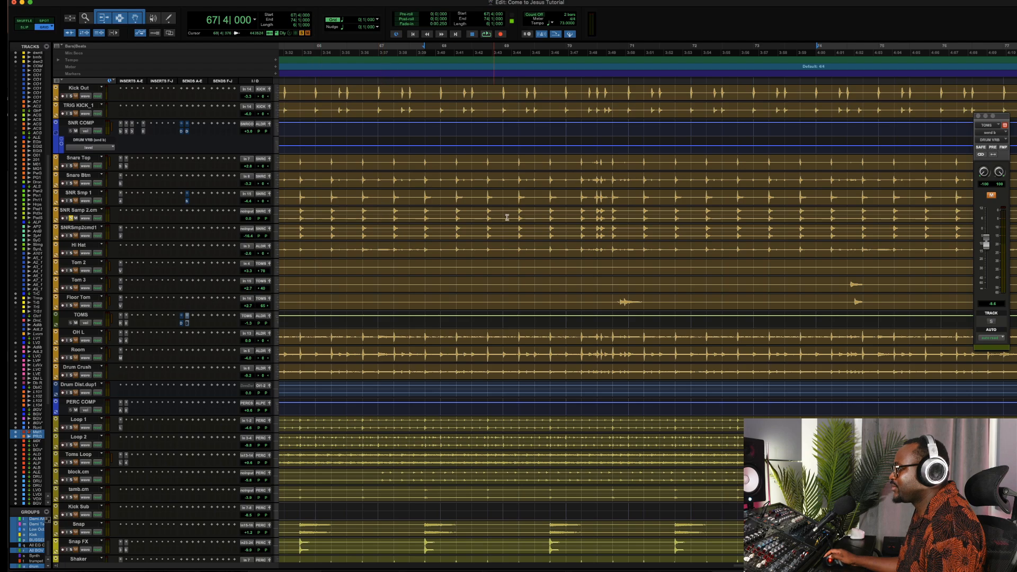
click(581, 210)
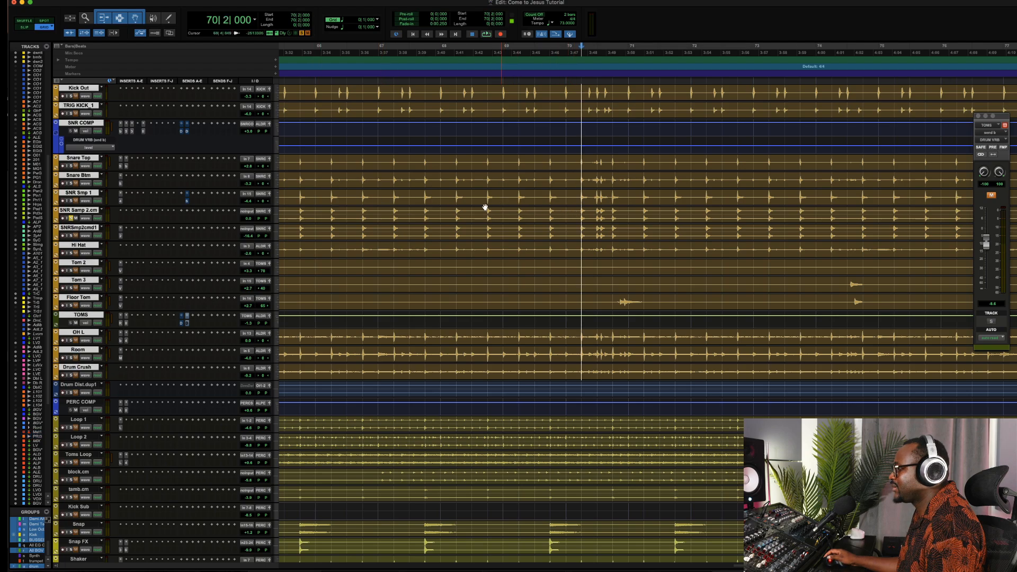
key(space)
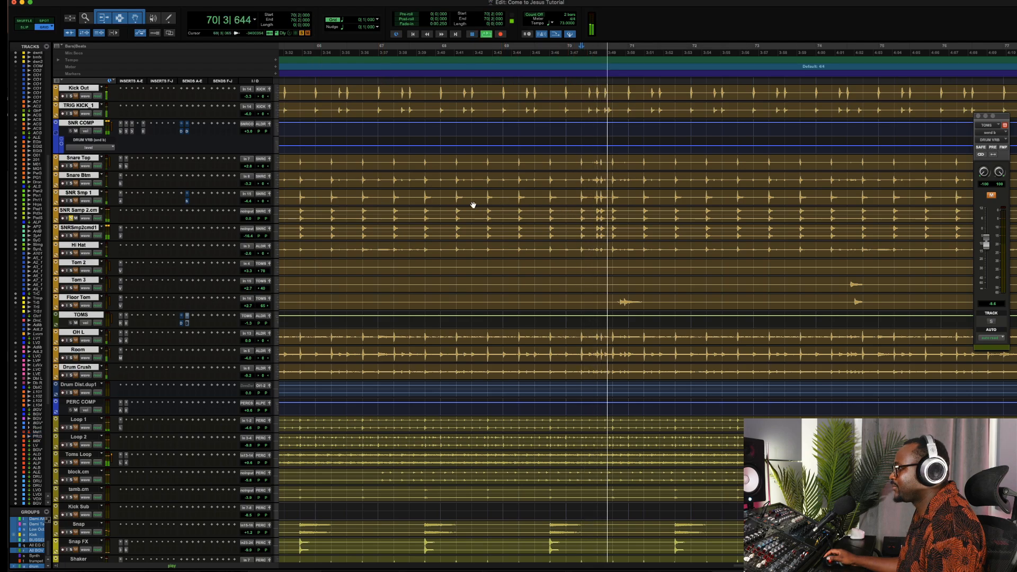
key(space)
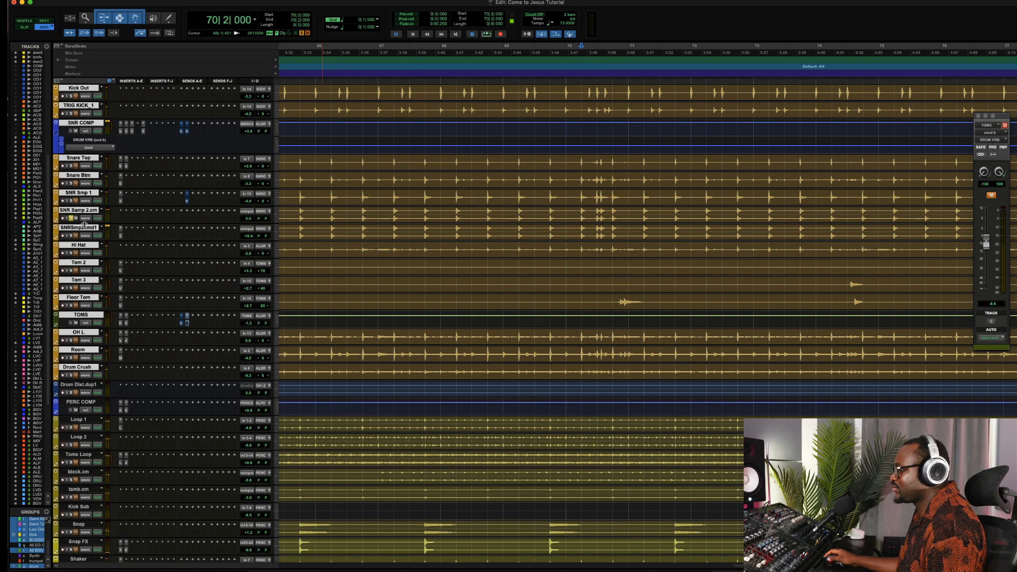
Solo only the SNRSmp2cmd1 track and play it from 70|2
click(71, 235)
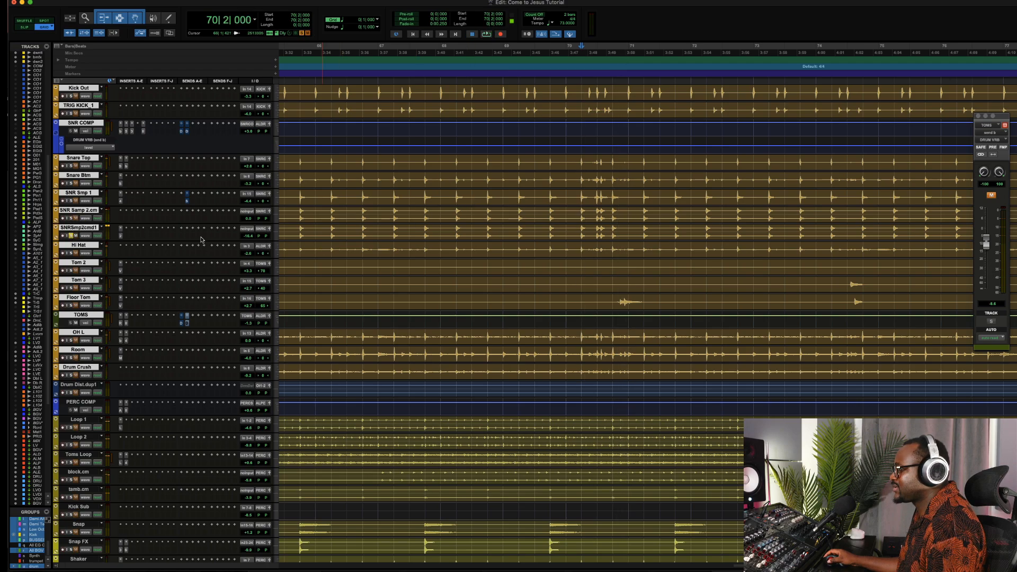
key(space)
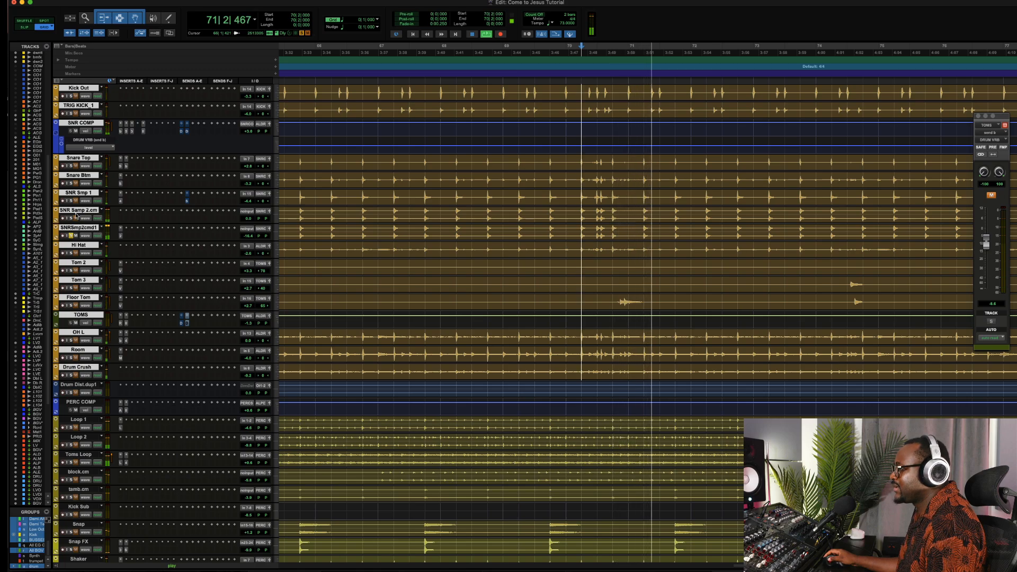
key(space)
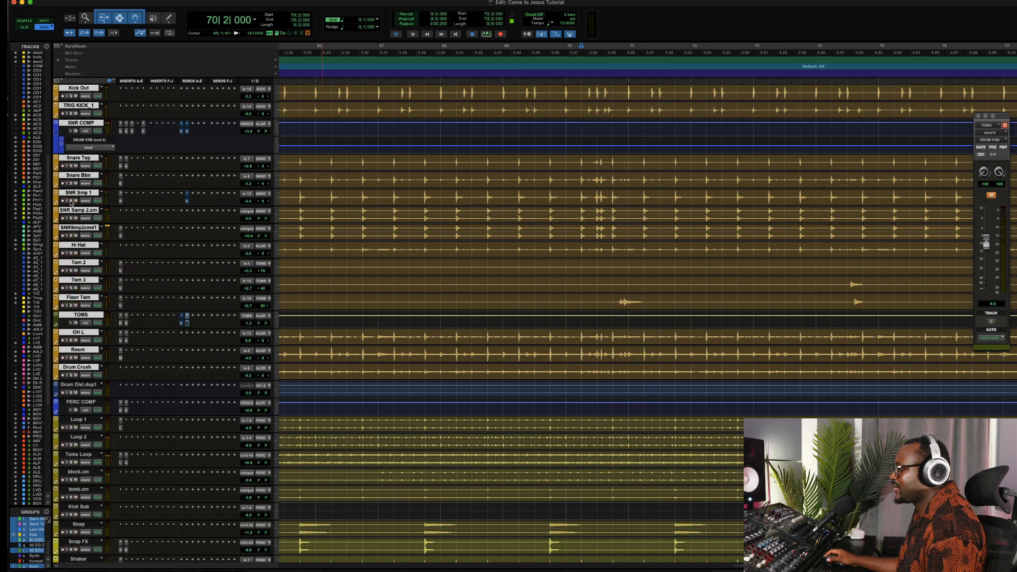
Solo only the SNR Smp 1 track and play it from 70|2
key(space)
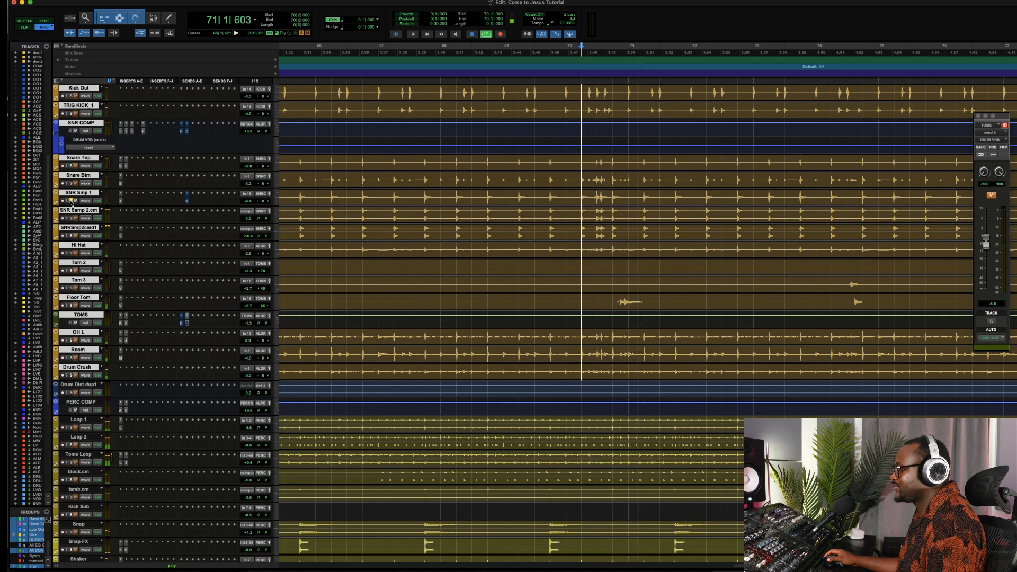
key(space)
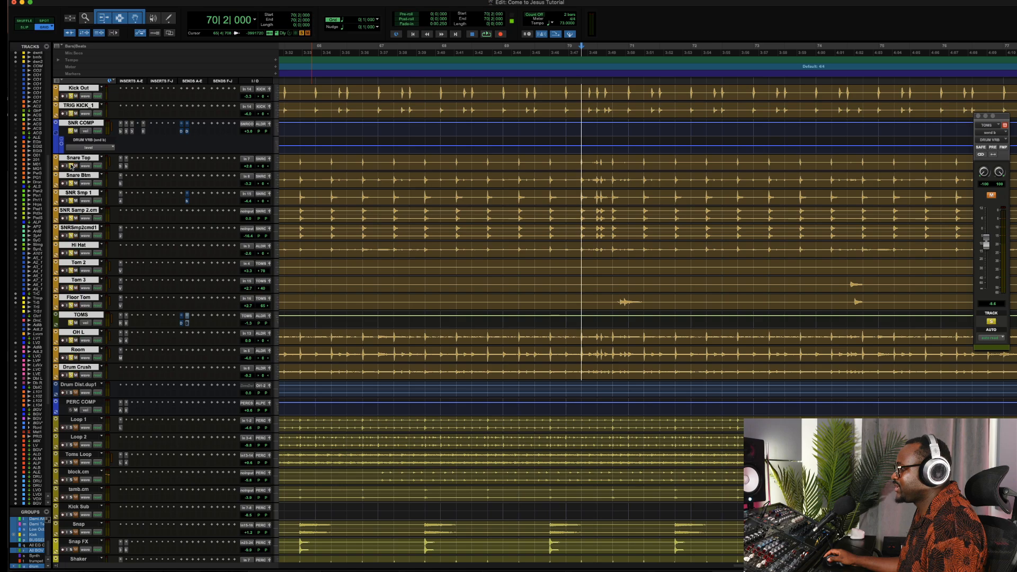
Solo only the Snare Top track and play it from 70|2
click(71, 165)
key(space)
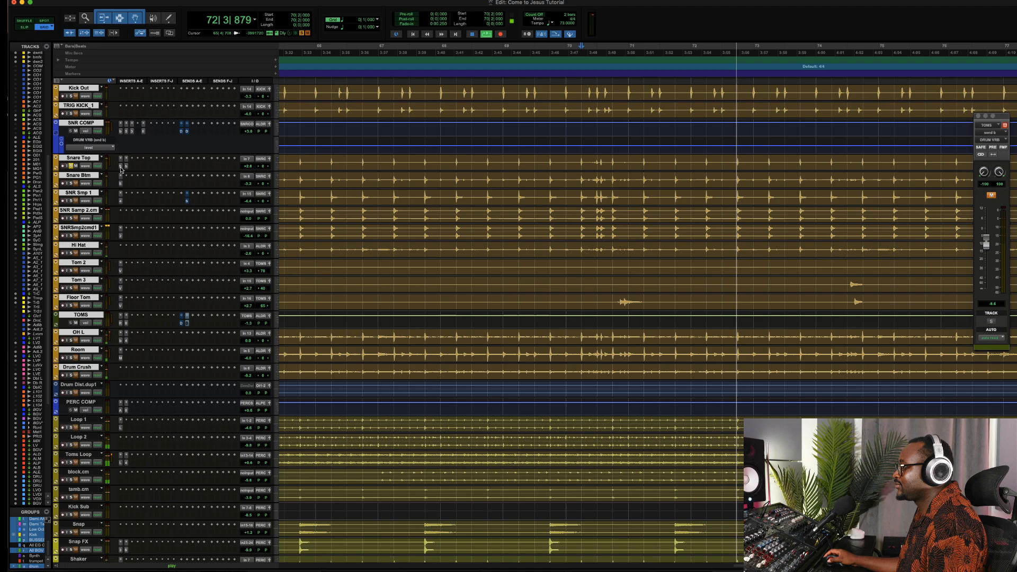
key(space)
Solo only the Snare Btm track, play it from 70|2, and clear its solo
click(71, 183)
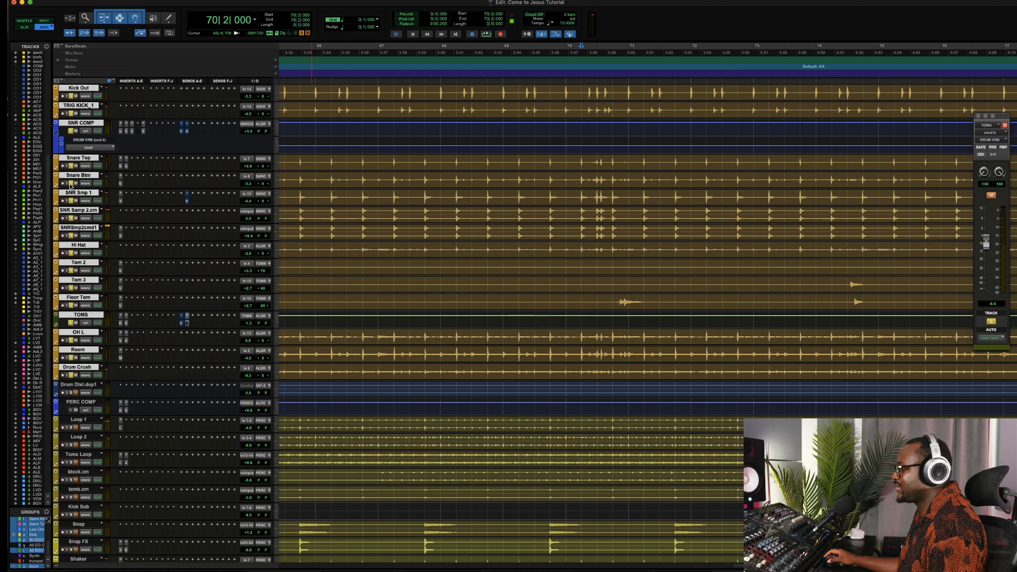
key(space)
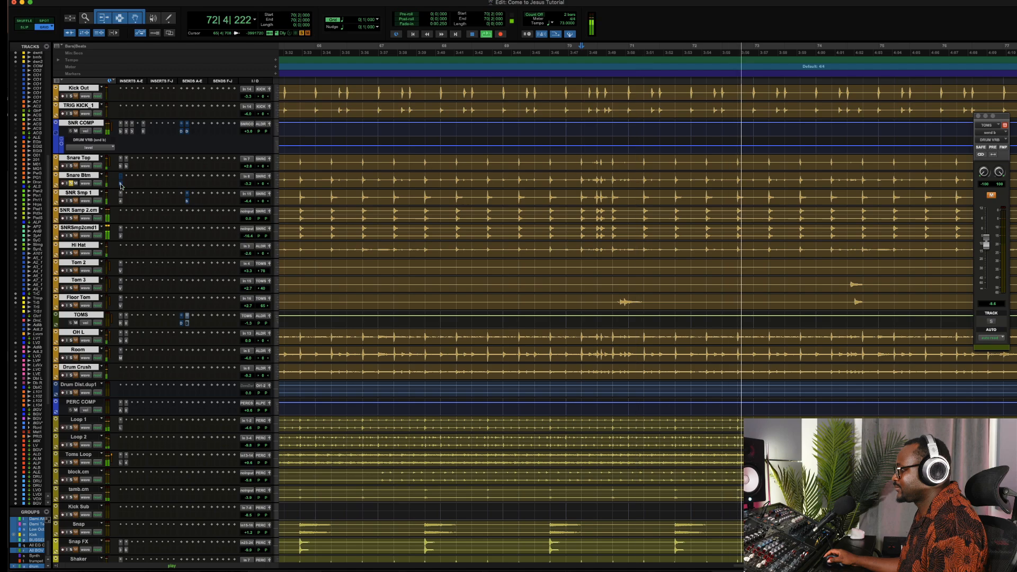
key(space)
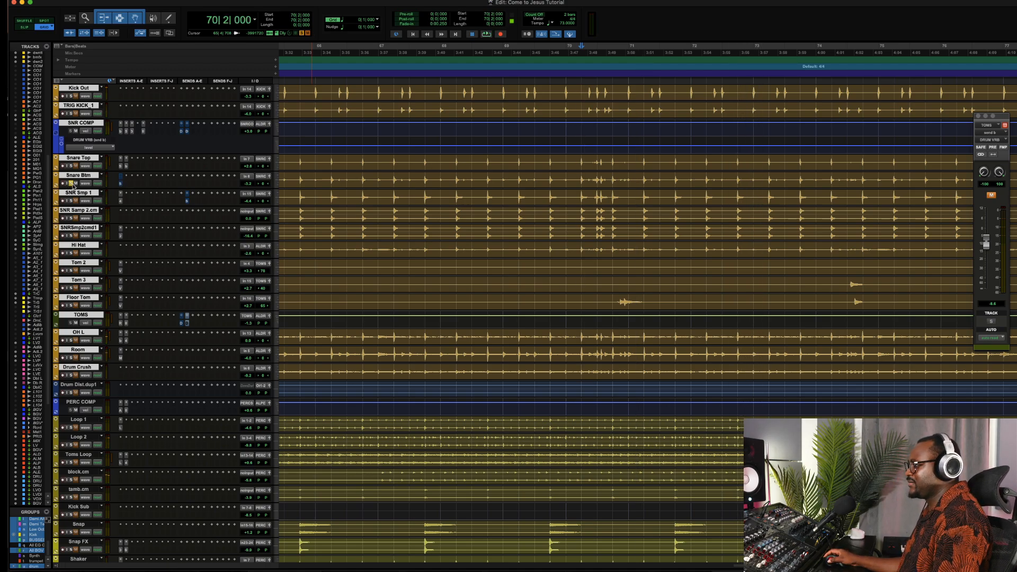
click(72, 184)
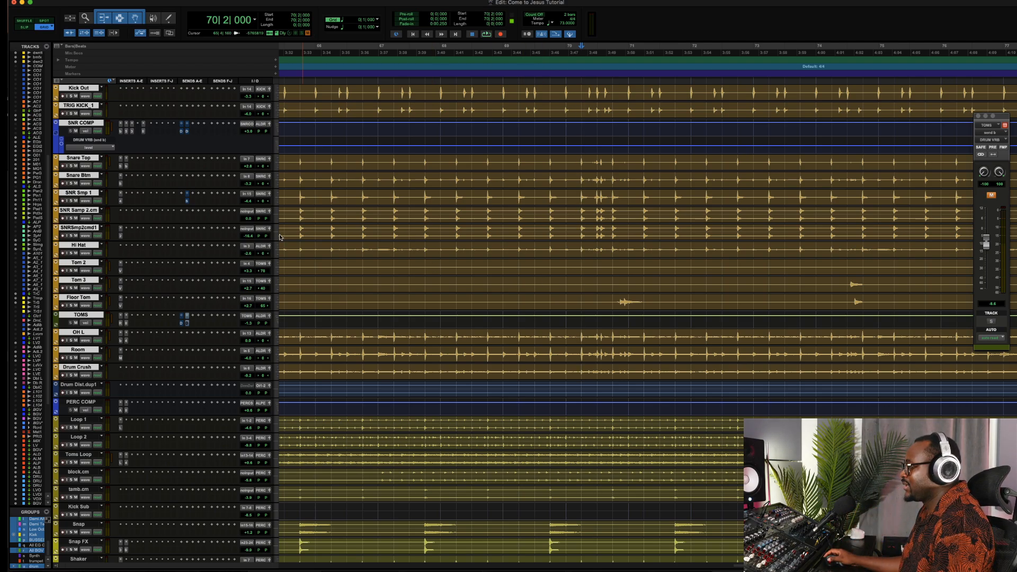
Play the drums from 66|3, comparing the ALL DRUMS bus with its inserts and sends bypassed and active
click(347, 162)
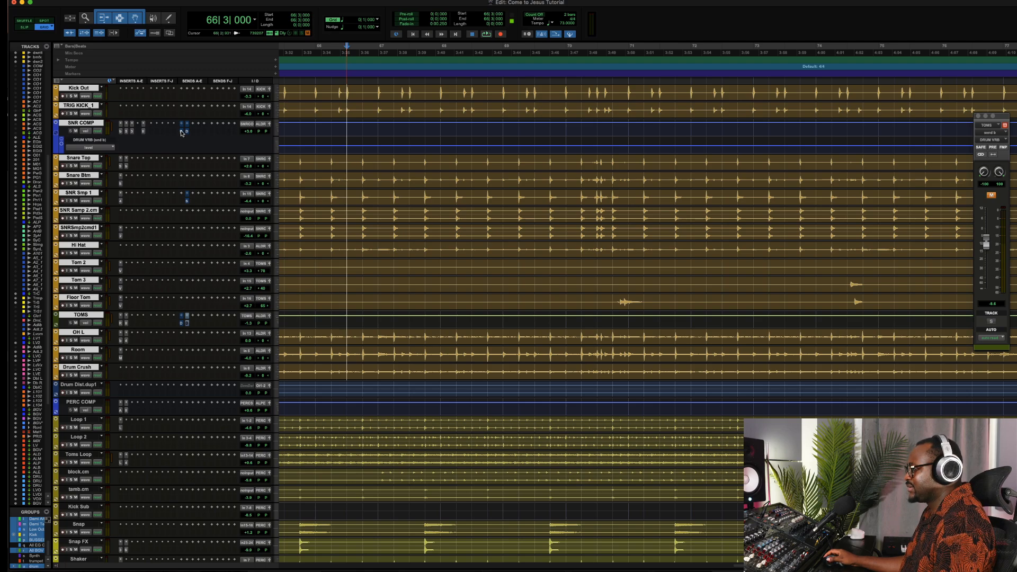
scroll(366, 224, down, 4)
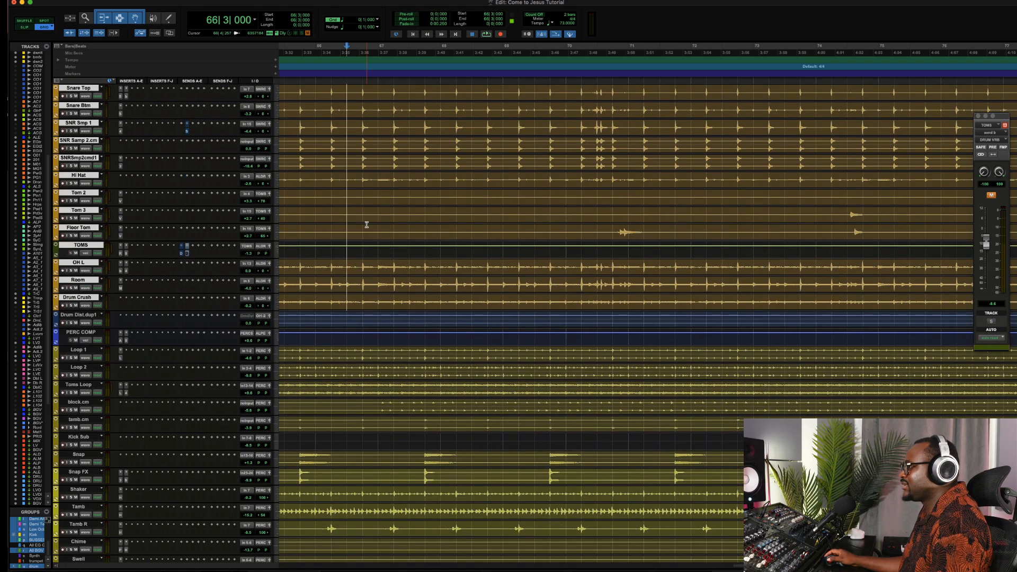
scroll(367, 224, down, 15)
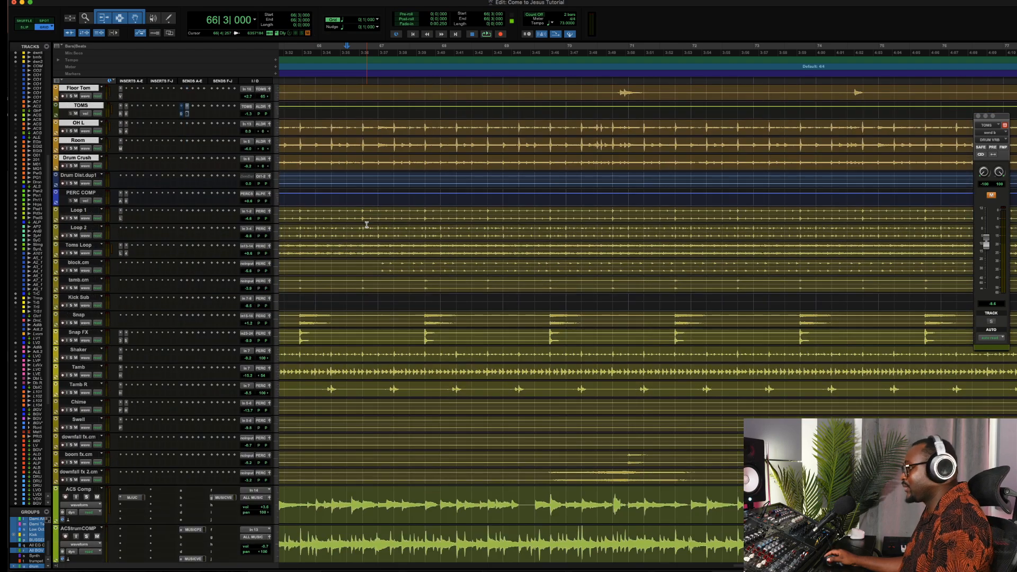
scroll(366, 225, down, 15)
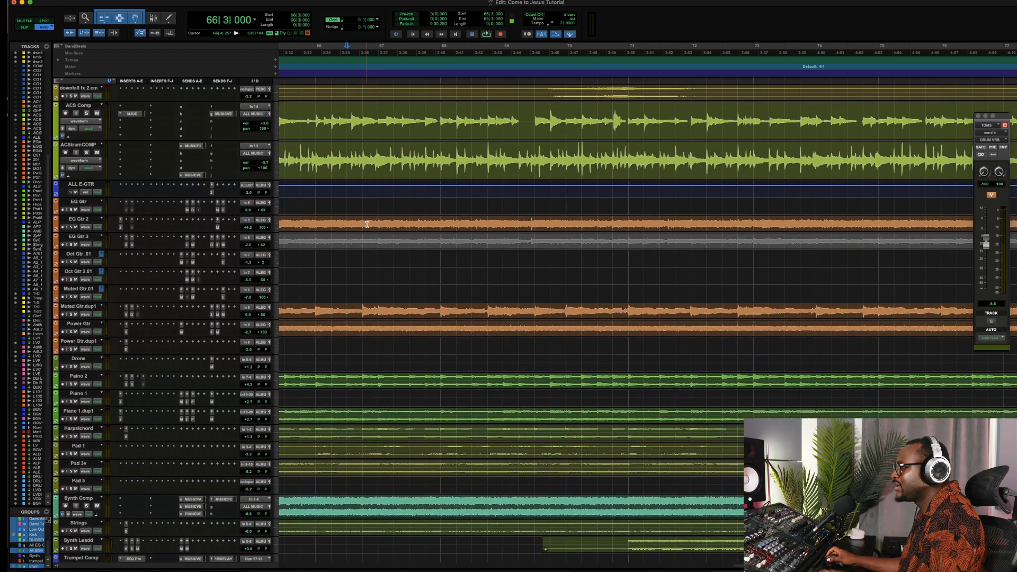
scroll(366, 225, down, 20)
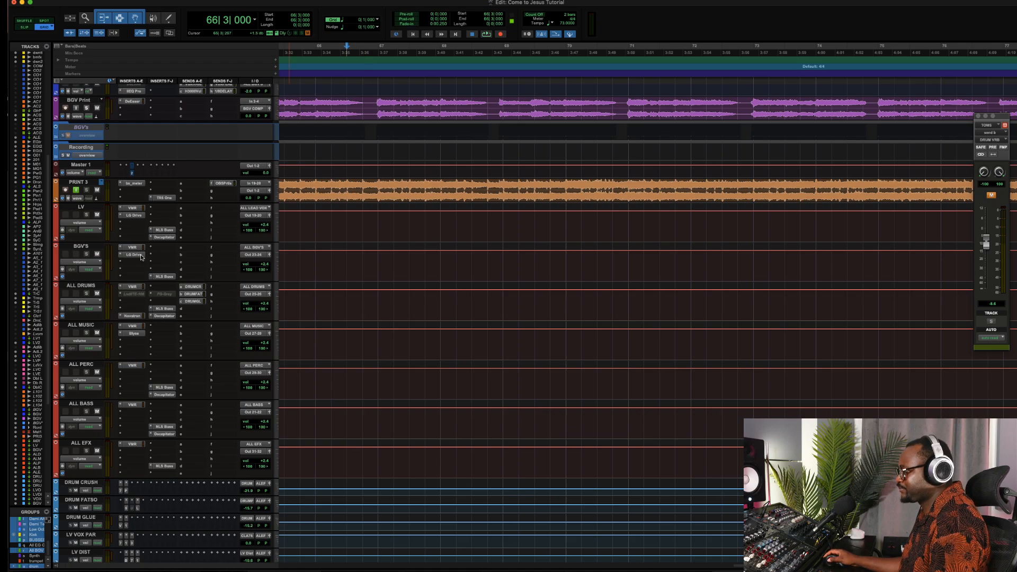
scroll(387, 294, up, 20)
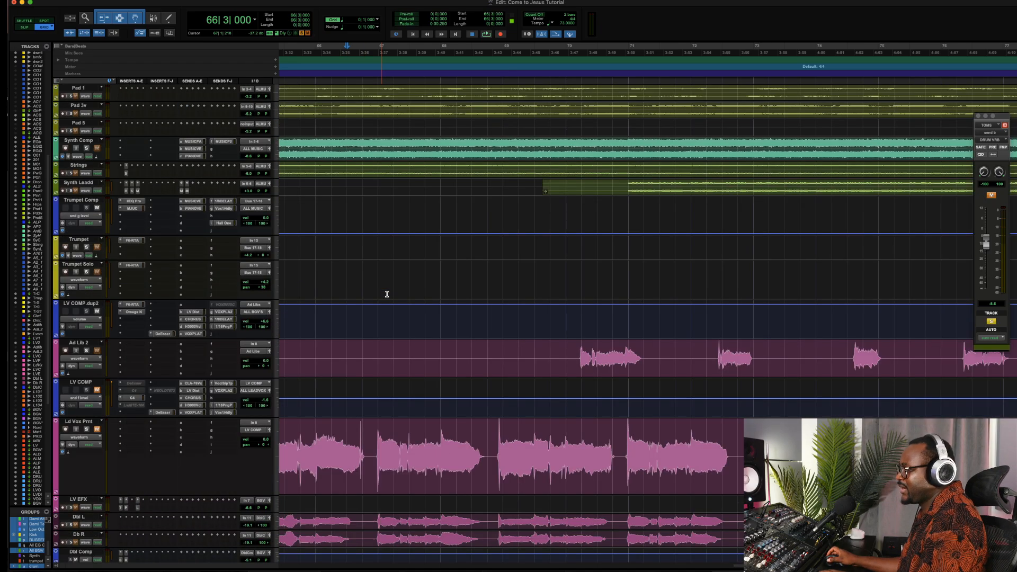
scroll(386, 294, down, 20)
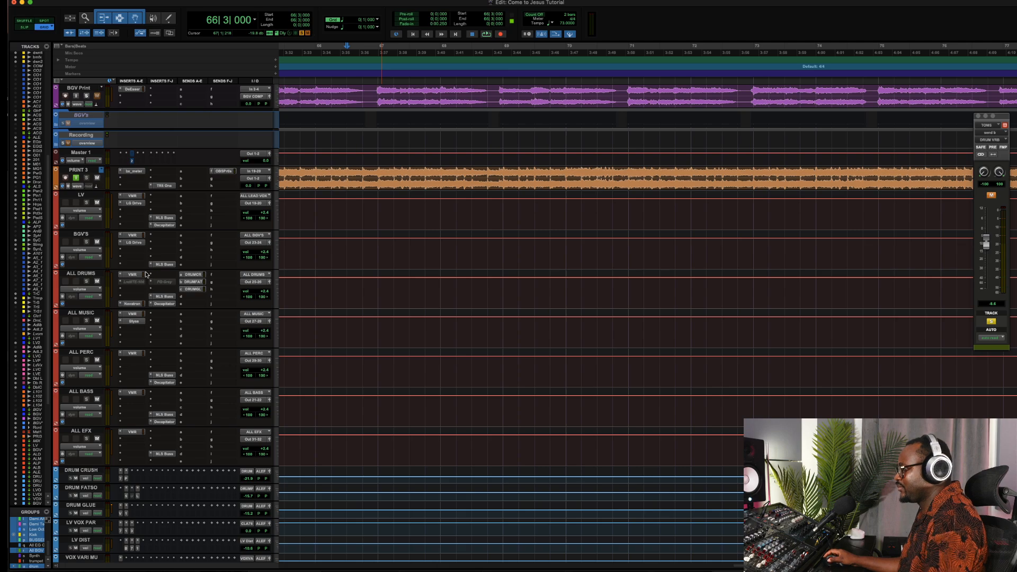
shift+super+click(137, 276)
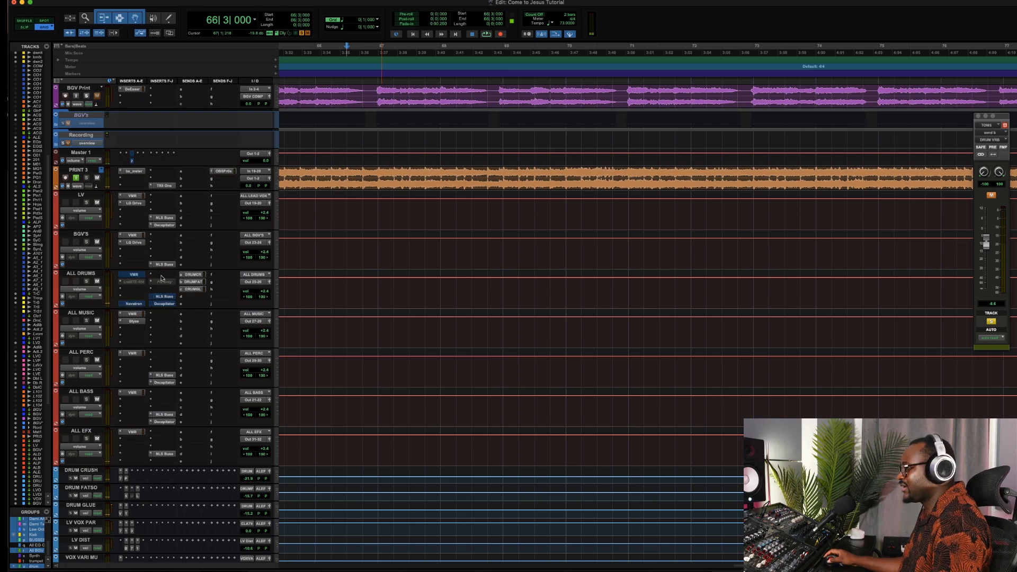
shift+super+click(195, 275)
key(space)
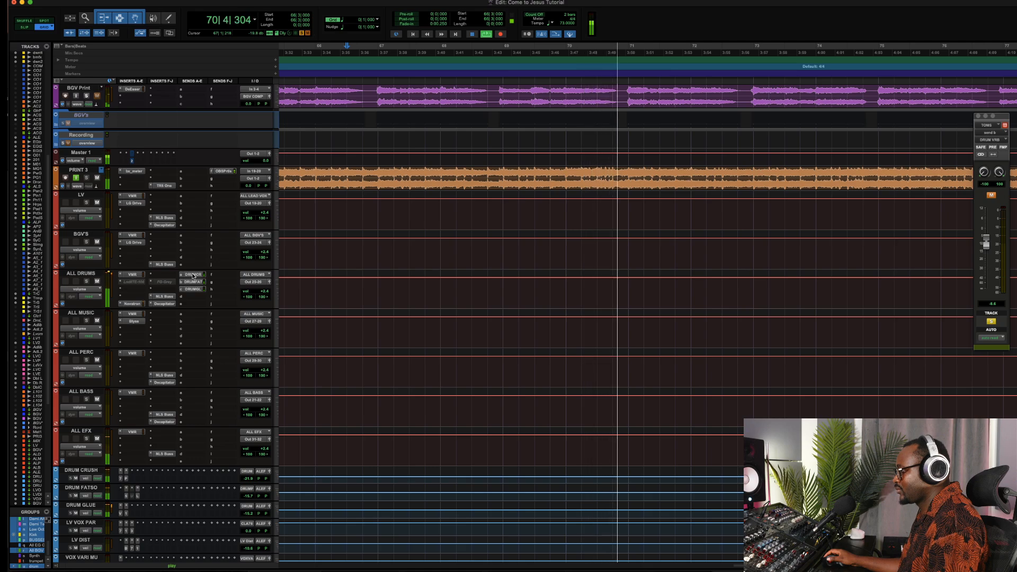
key(space)
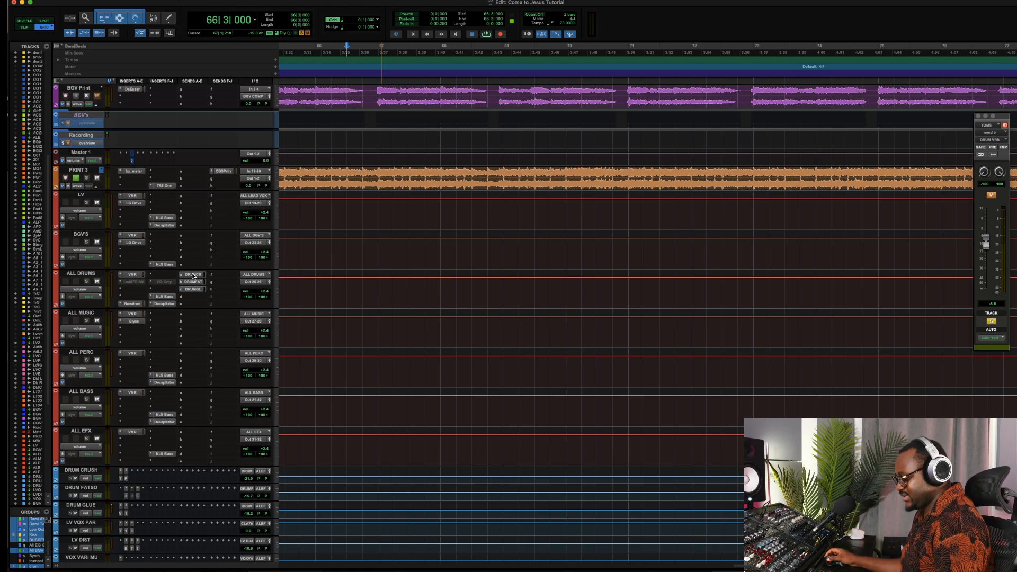
Bypass all sends and all inserts on the ALL DRUMS bus
shift+super+click(193, 276)
shift+super+click(193, 276)
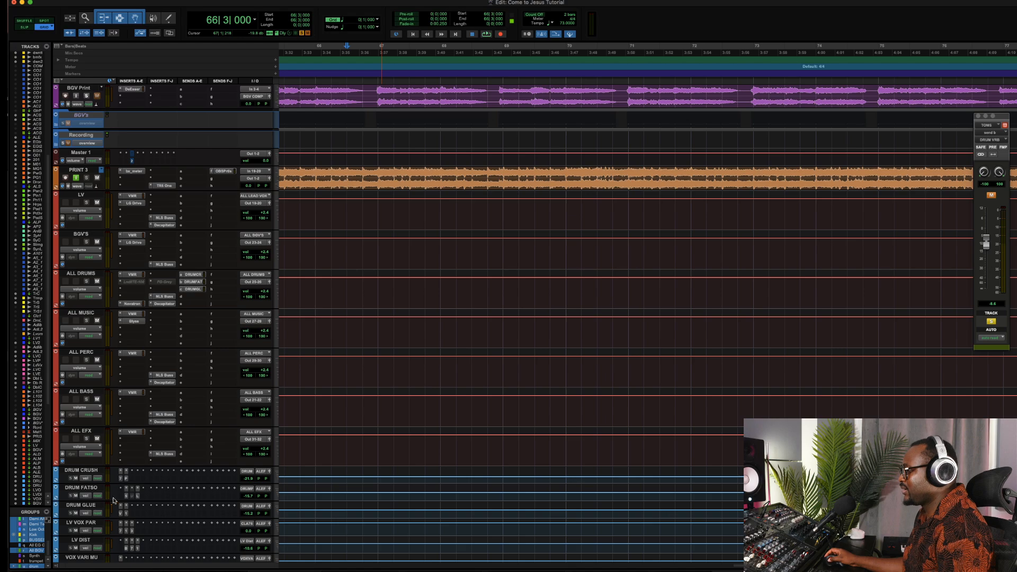
shift+super+click(199, 276)
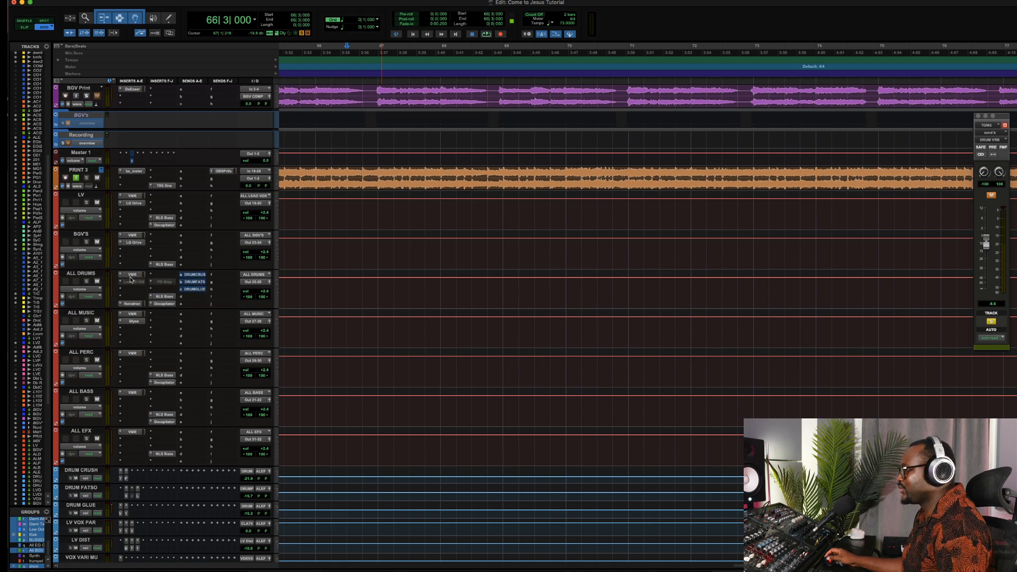
shift+super+click(133, 276)
Audition the Virtual Mix Rack on ALL DRUMS with bypass on and off, and set the Virtual Mixbuss input to +1.15 dB
click(133, 275)
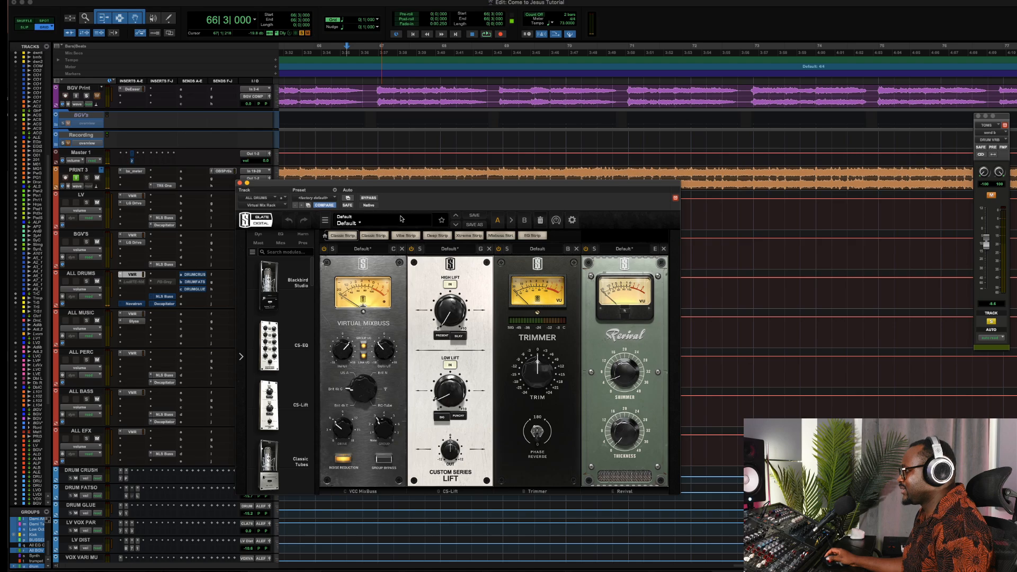
key(space)
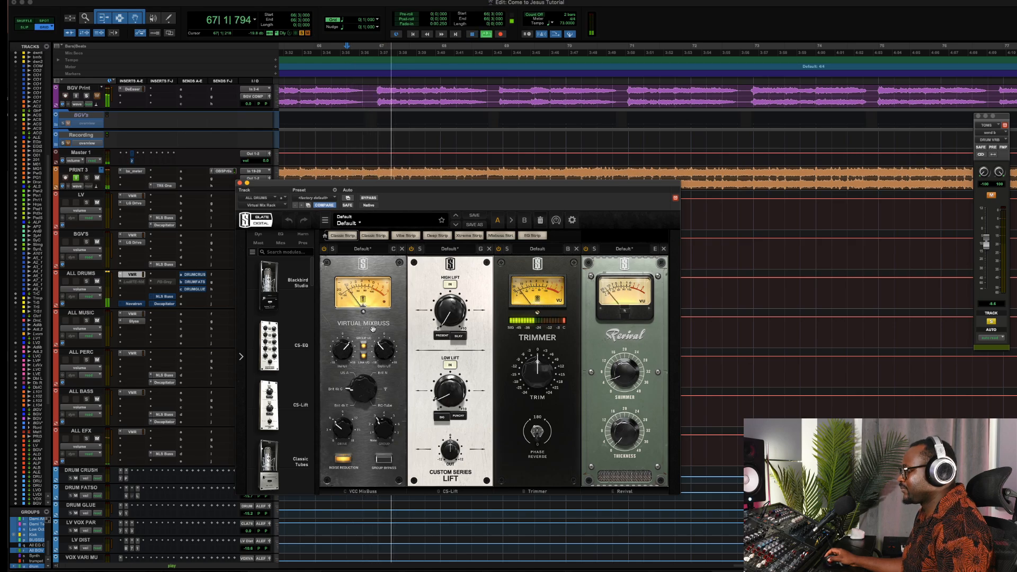
click(366, 198)
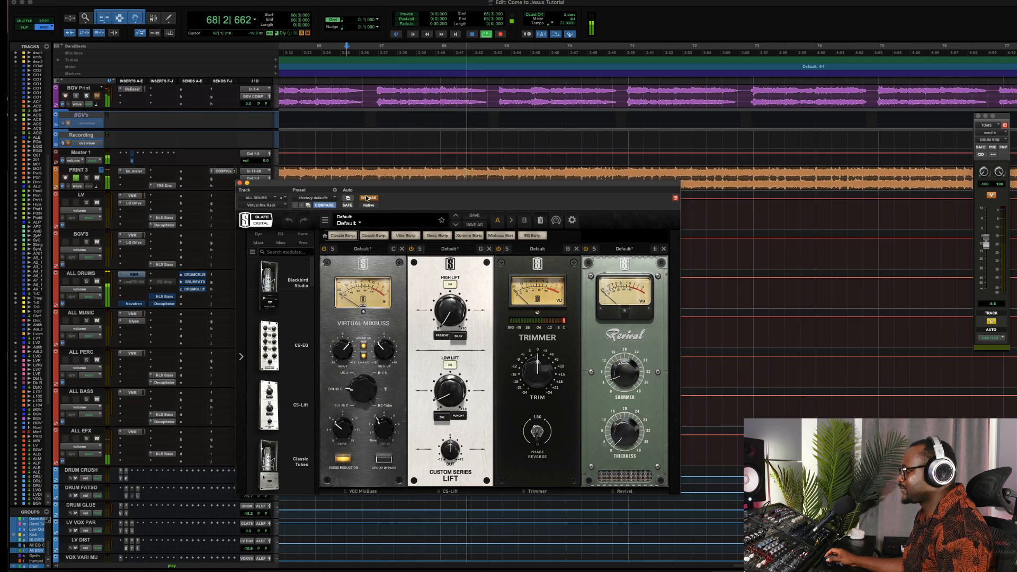
click(367, 198)
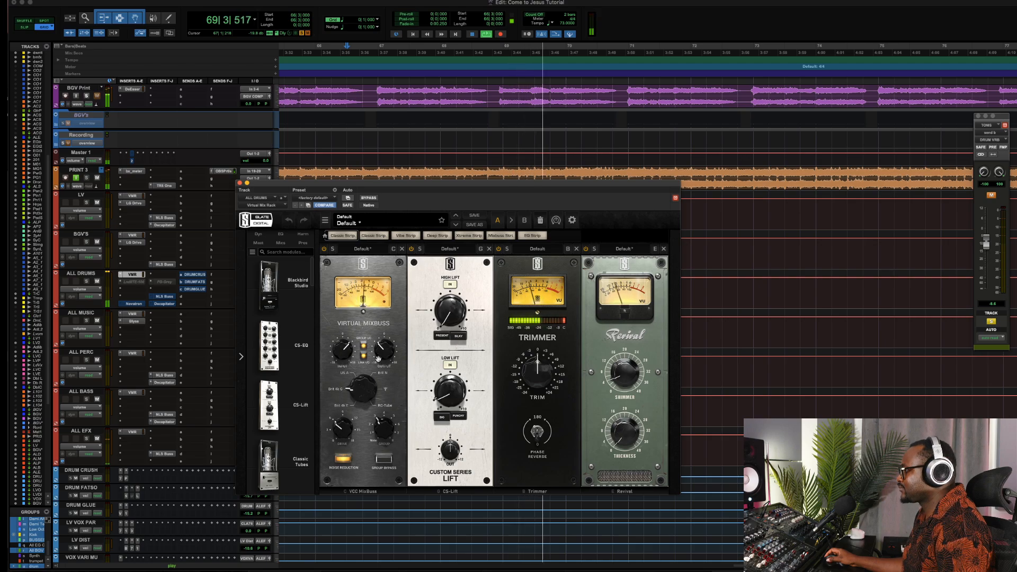
mouse_move(346, 347)
mouse_down()
mouse_move(347, 360)
mouse_move(345, 316)
mouse_move(344, 351)
mouse_up()
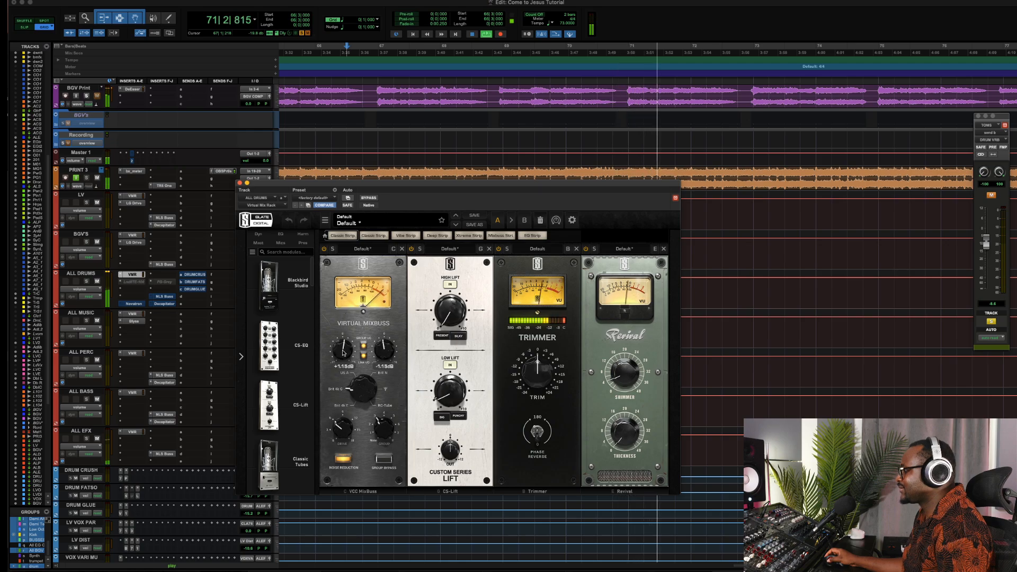
key(space)
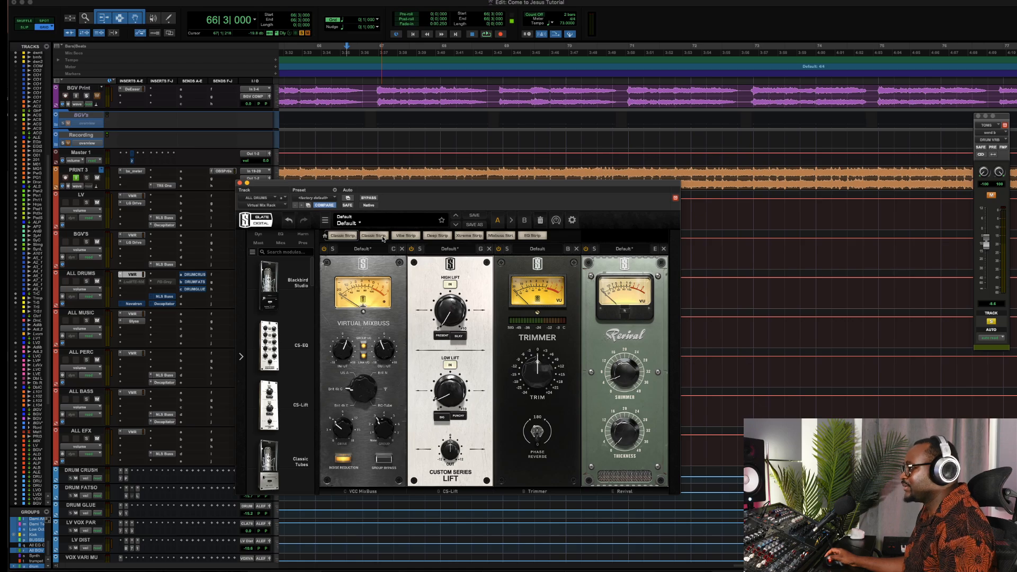
Open the Novatron compressor on ALL DRUMS and compare it bypassed and active during playback from 66|3
click(132, 304)
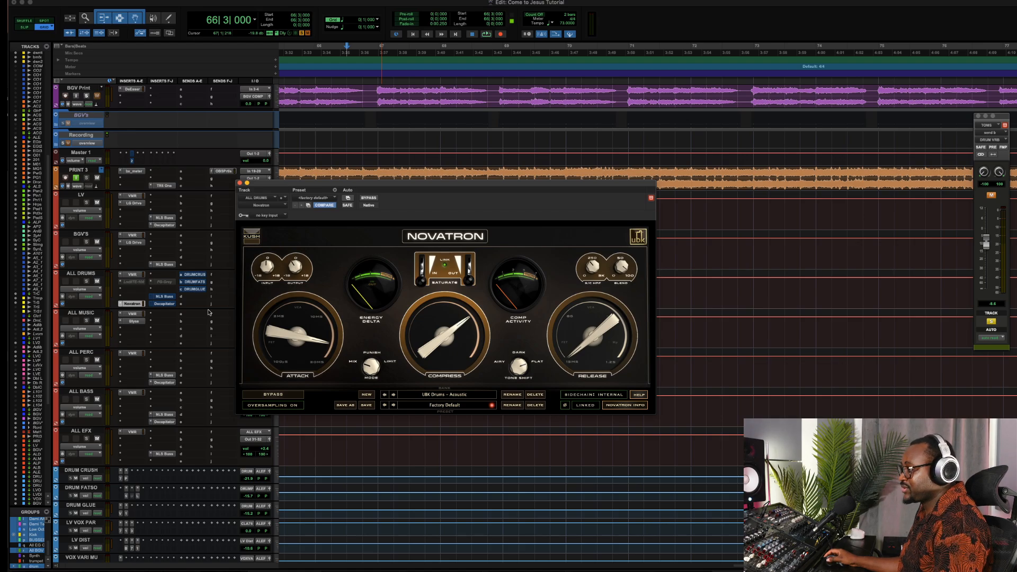
key(space)
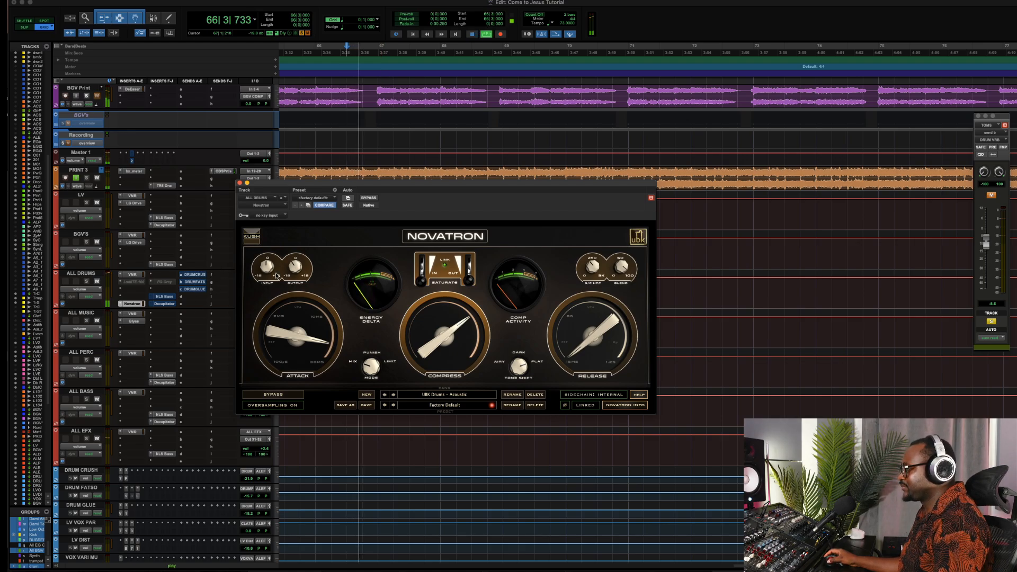
click(369, 198)
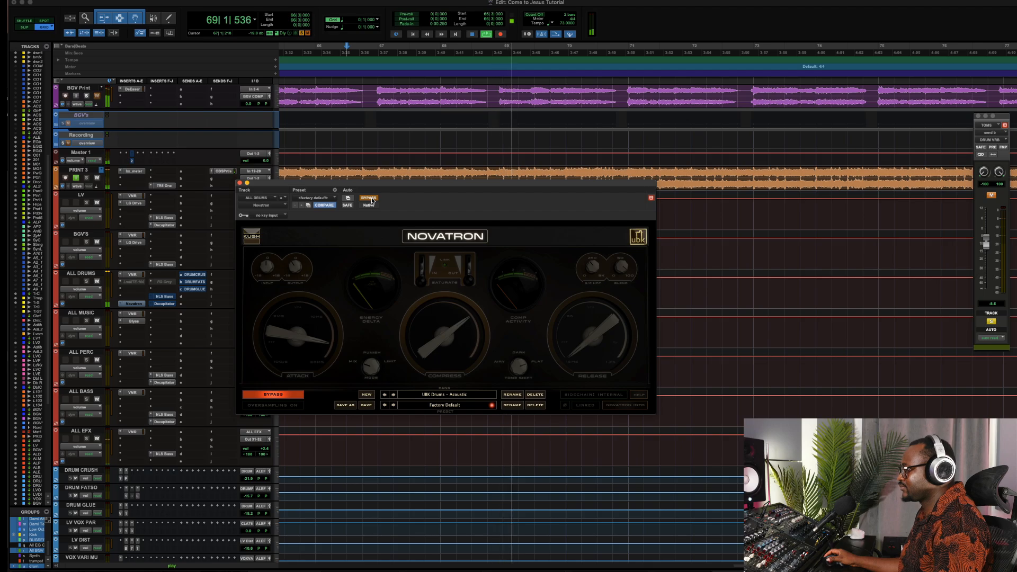
click(370, 198)
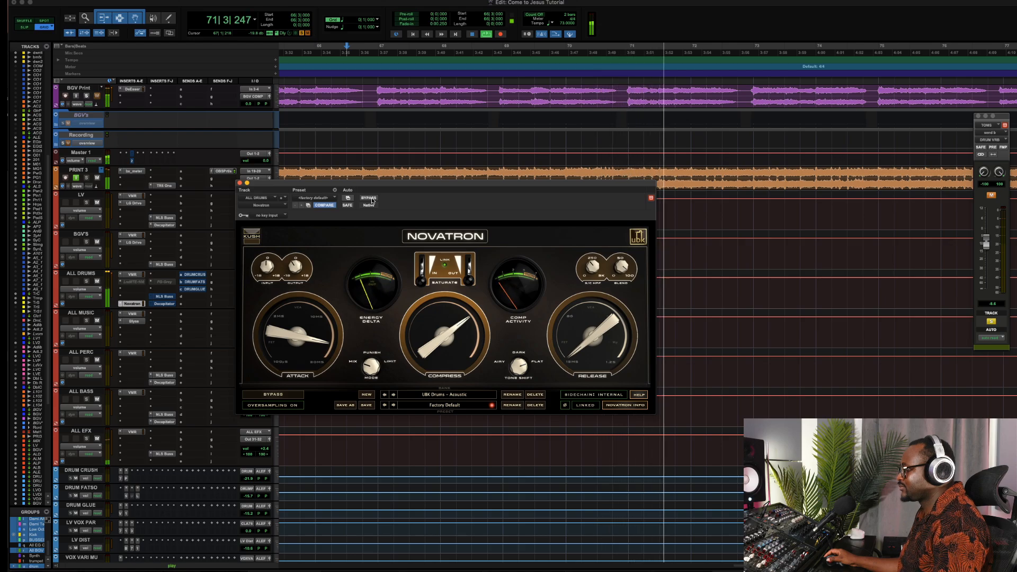
click(369, 198)
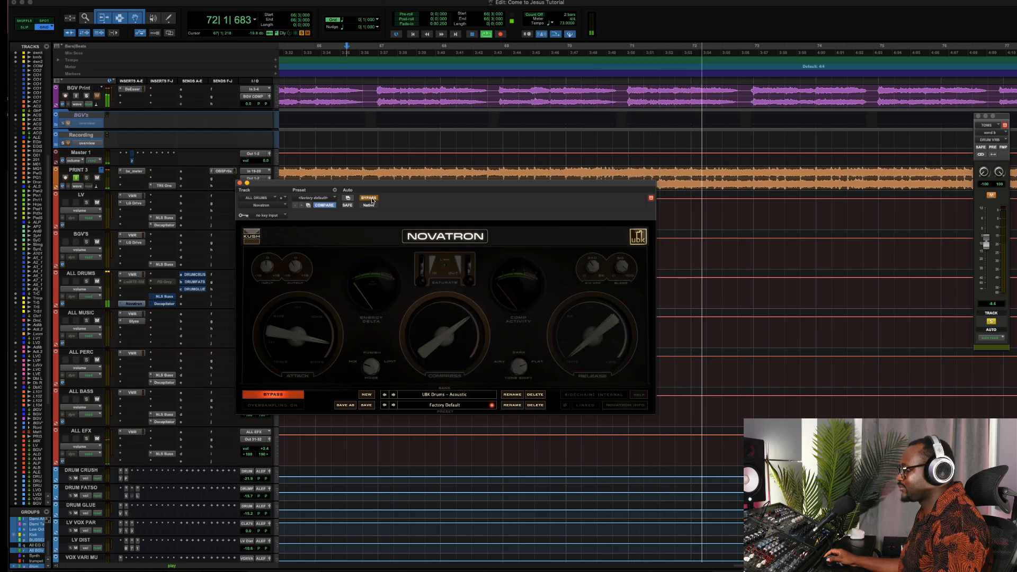
click(368, 198)
key(space)
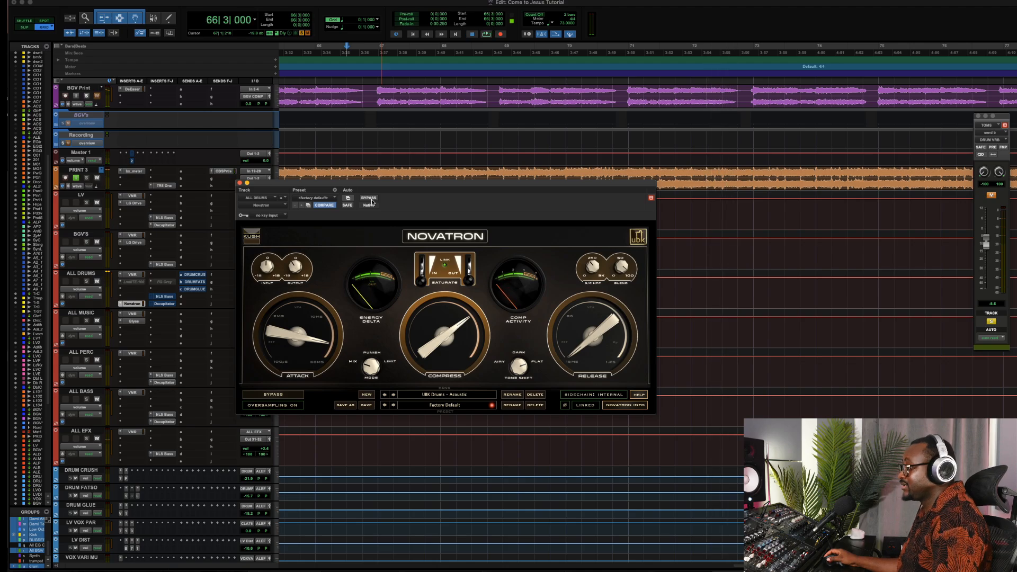
Replace the Novatron window with the NLS Buss insert of ALL DRUMS and compare it bypassed and active during playback
click(239, 183)
click(169, 297)
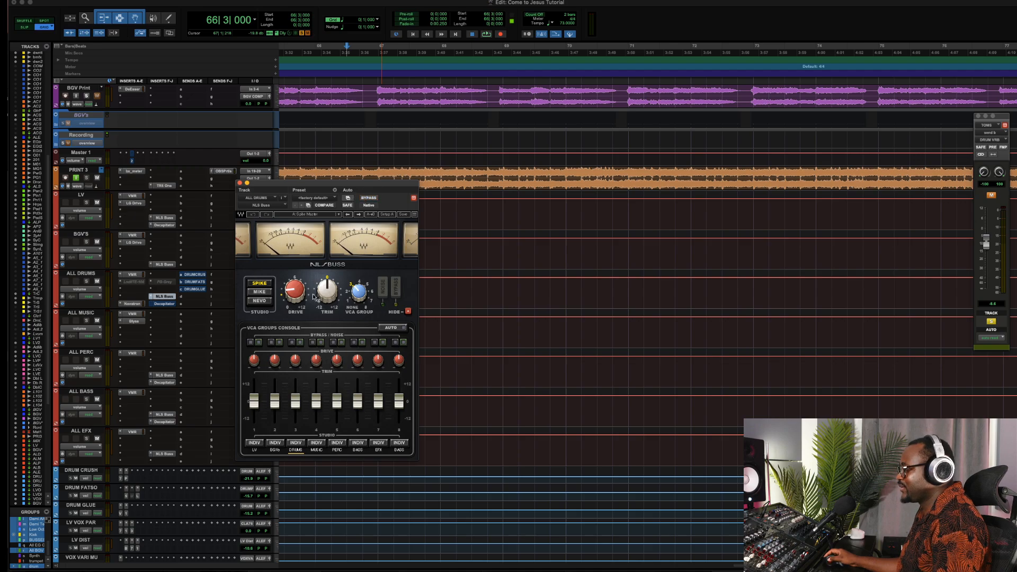
key(space)
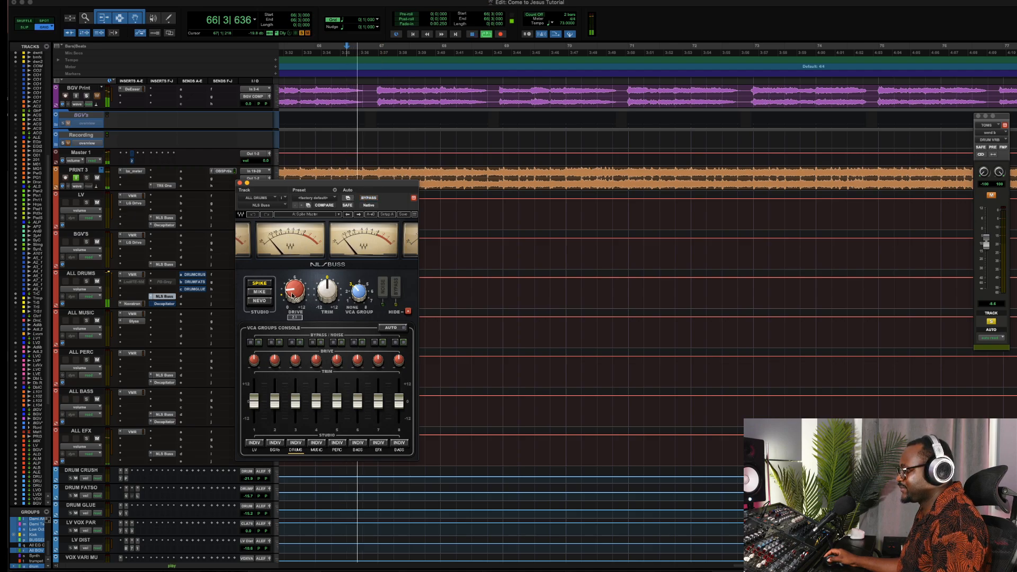
click(368, 198)
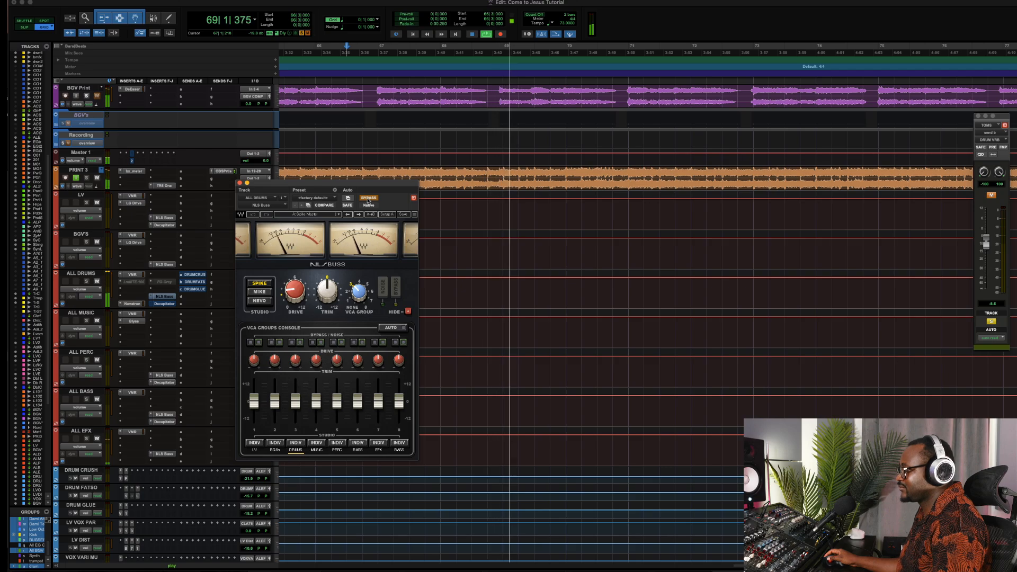
click(368, 198)
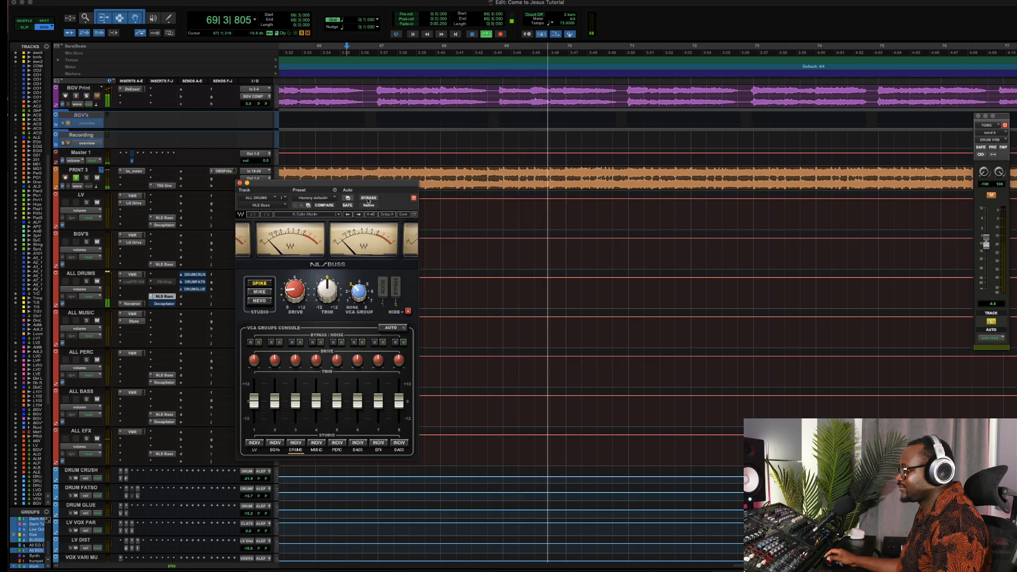
click(368, 198)
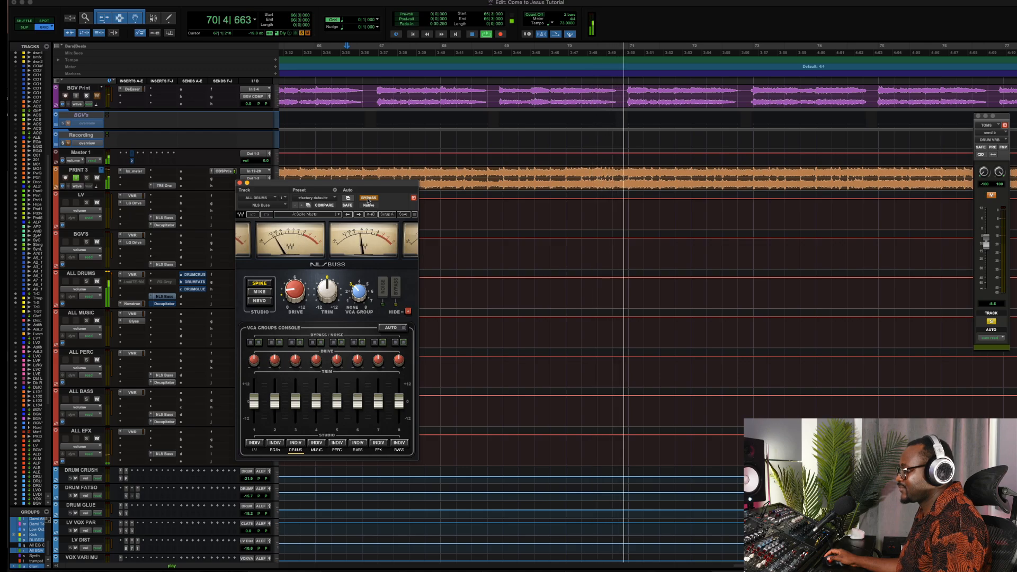
click(368, 198)
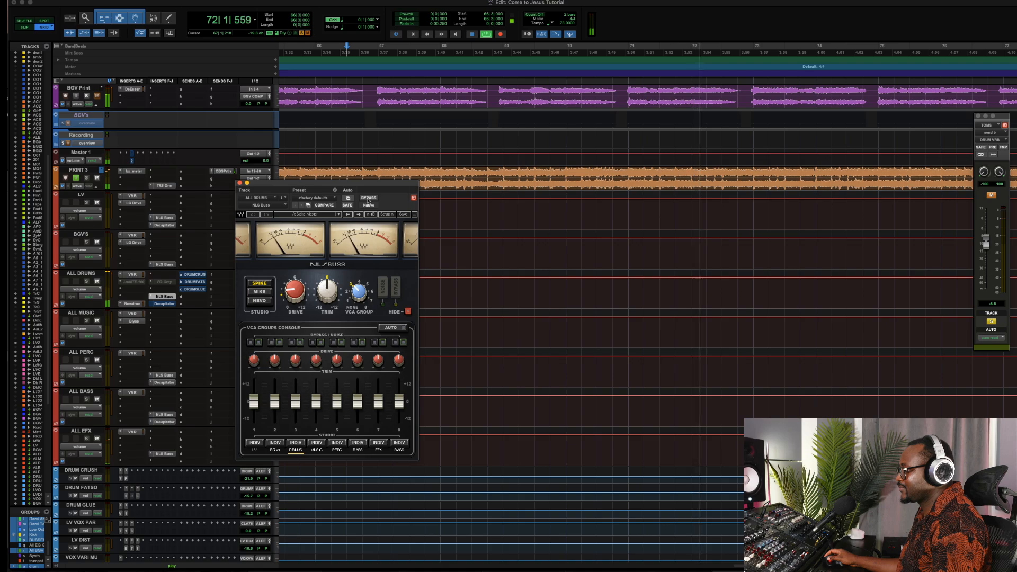
key(space)
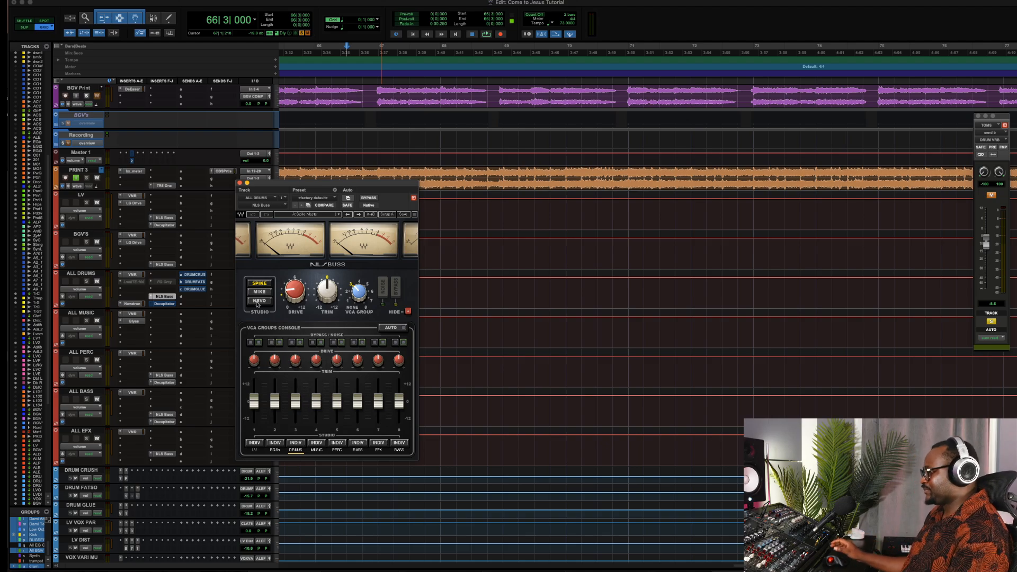
Activate the Decapitator insert on ALL DRUMS, compare it bypassed and active during playback from 66|3, and close its window
click(162, 303)
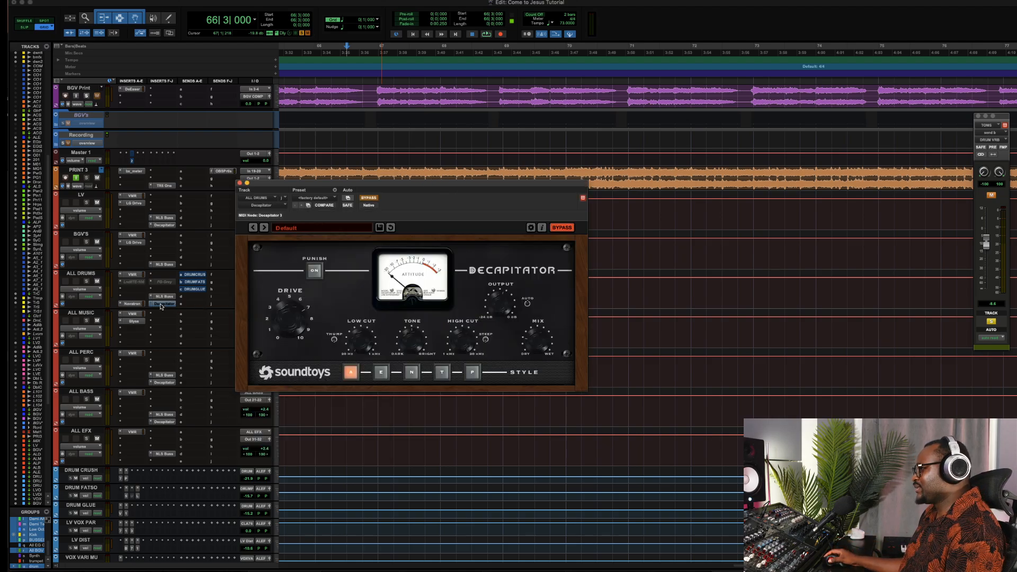
click(369, 199)
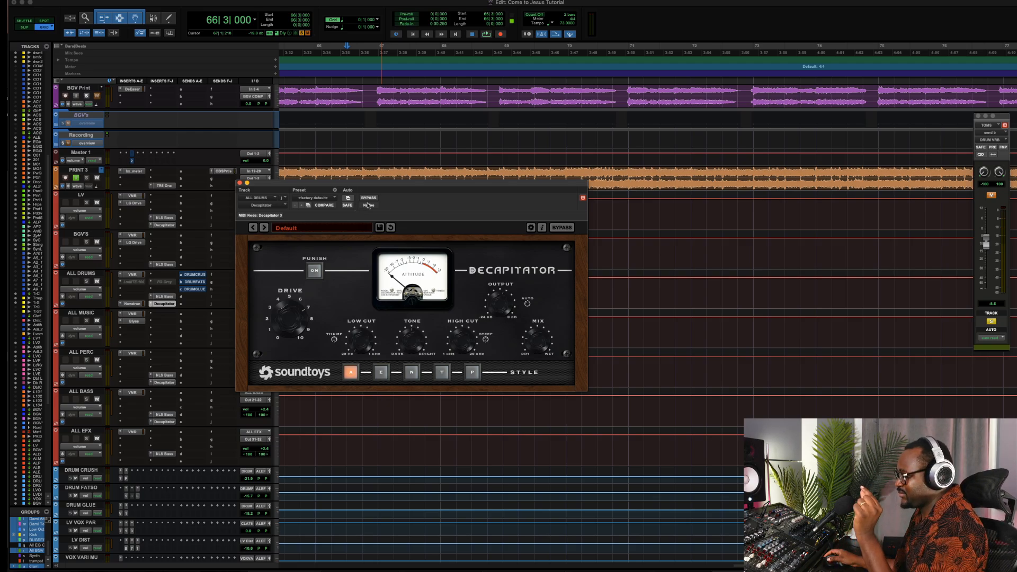
key(space)
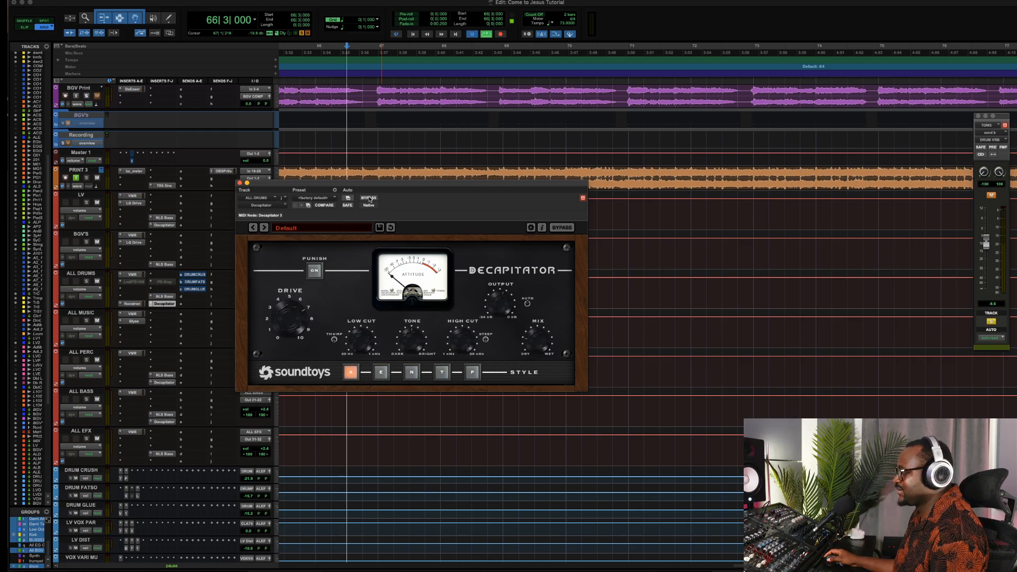
click(370, 198)
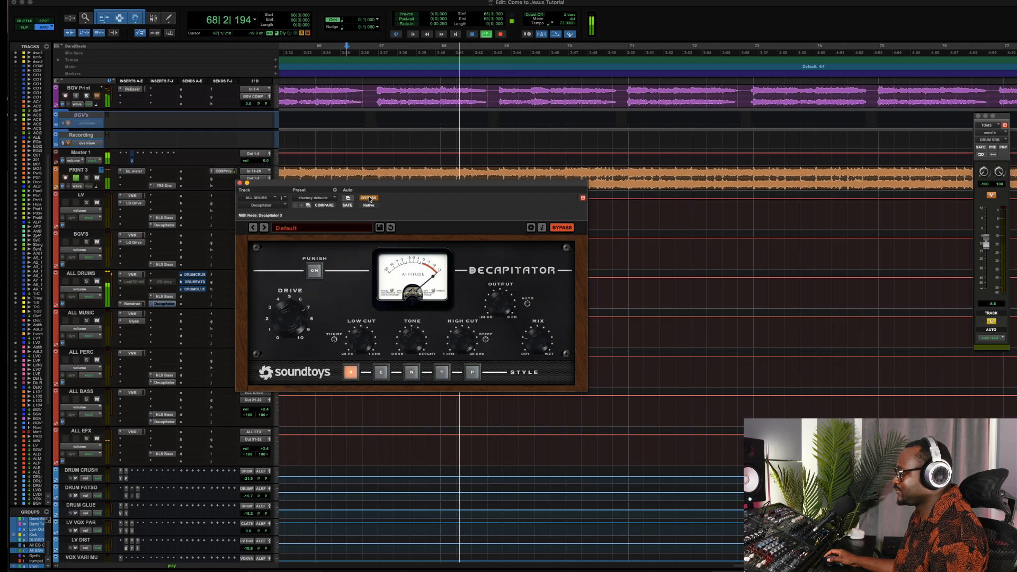
click(369, 198)
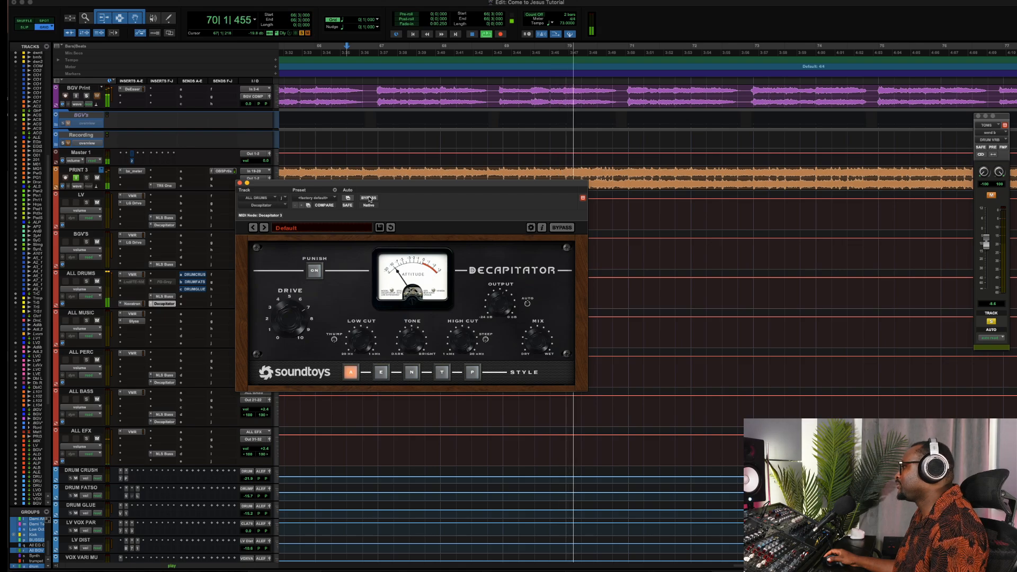
click(369, 198)
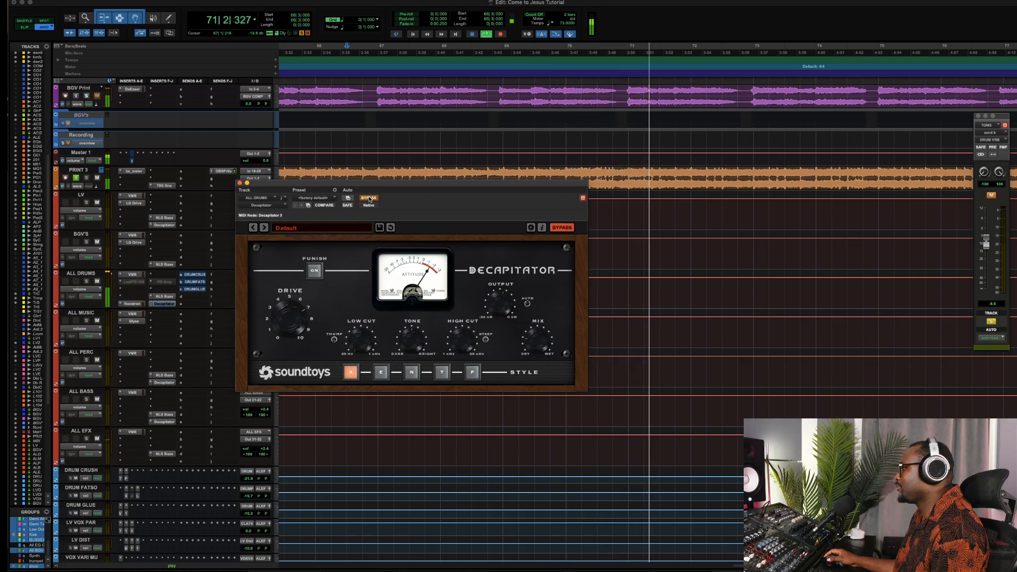
click(369, 198)
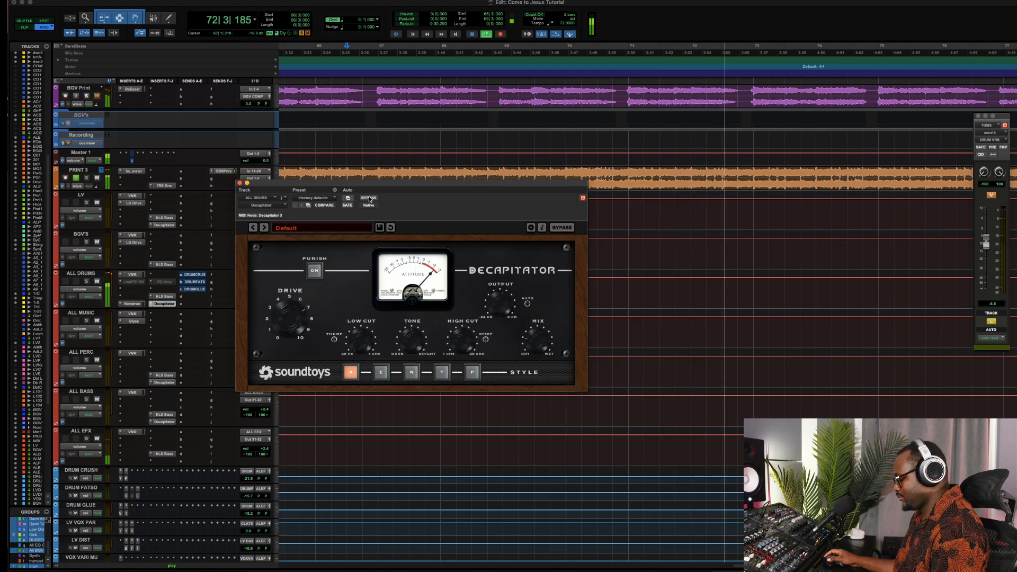
key(space)
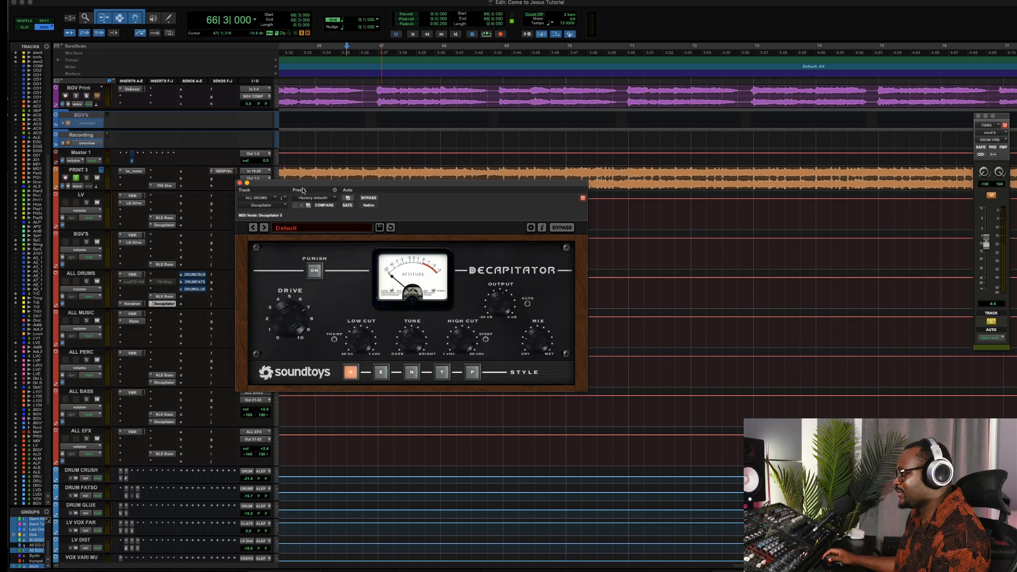
click(240, 183)
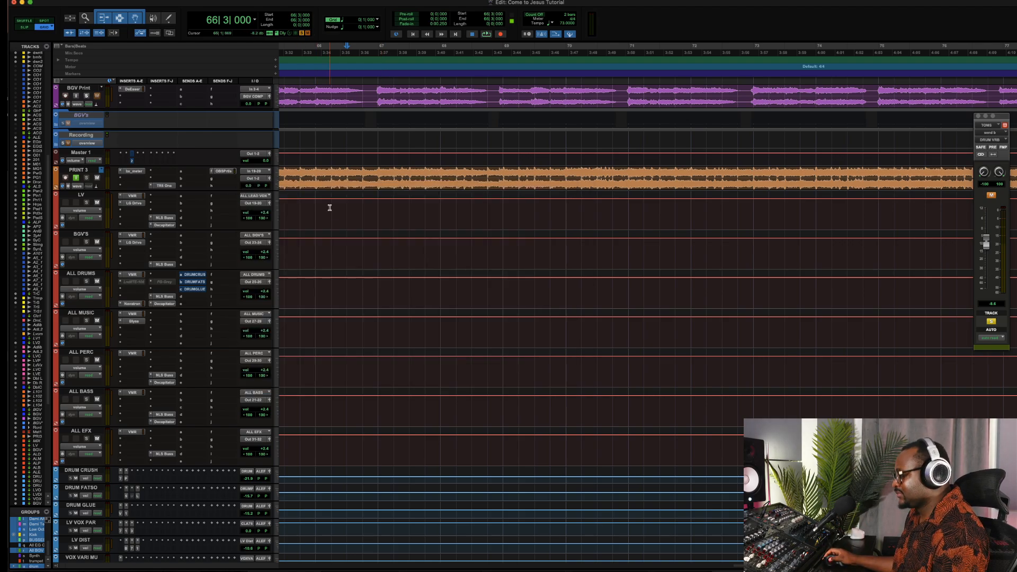
Open the DRUM GLUE send of ALL DRUMS and unmute it
click(195, 274)
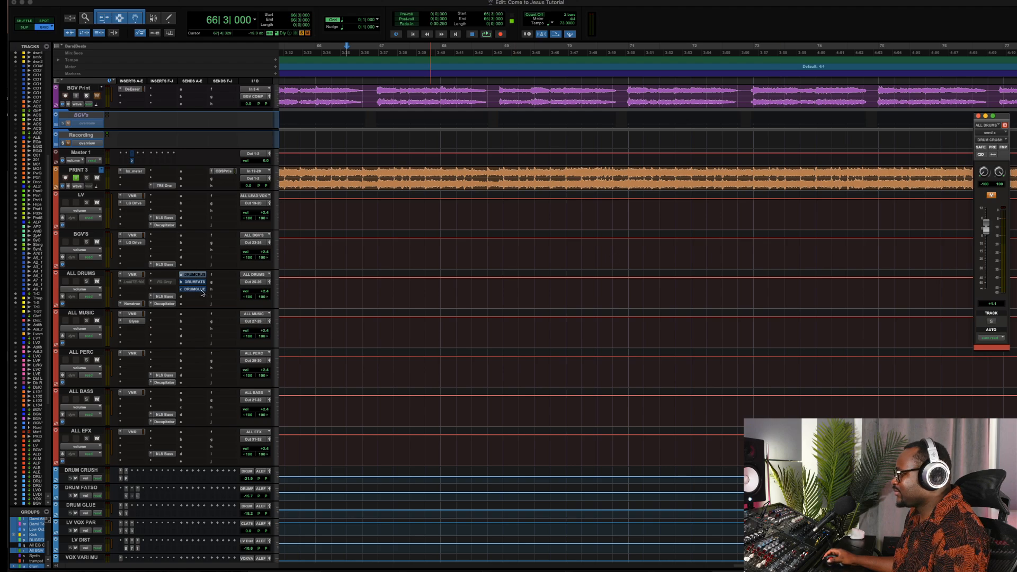
click(200, 290)
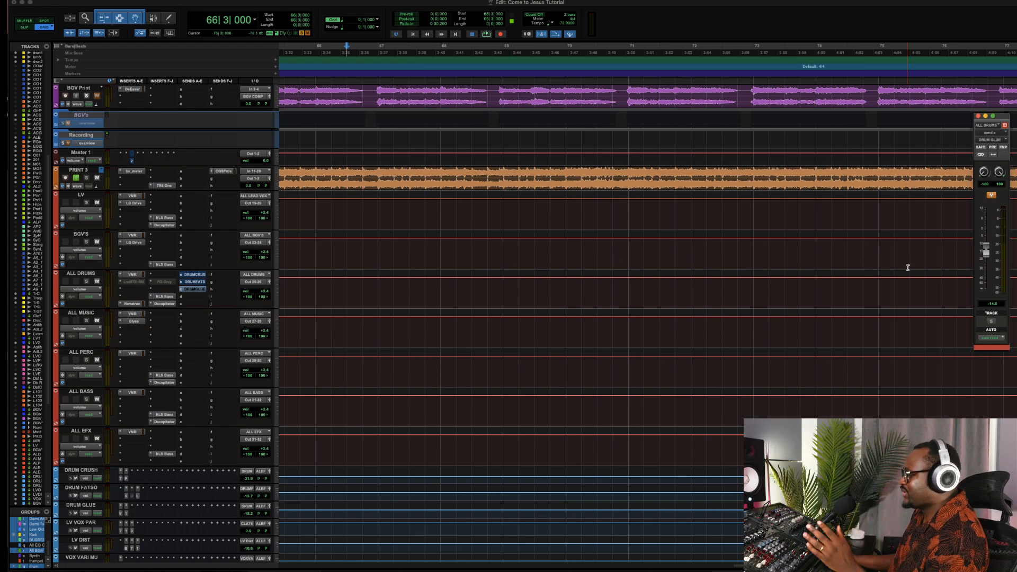
click(991, 195)
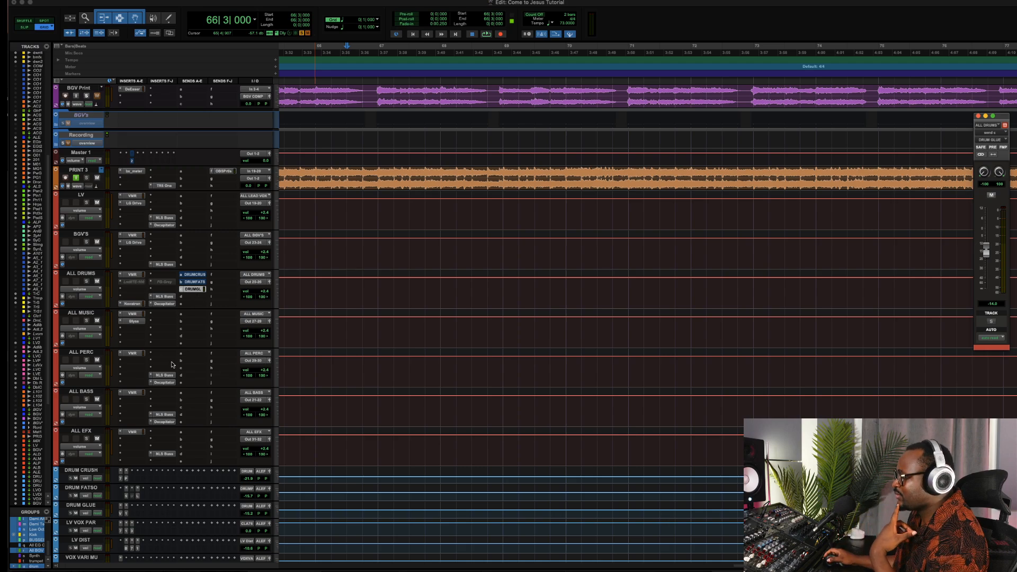
Open the VComp and PuigTec EQP1A inserts of the DRUM GLUE track and arrange them beside the send fader window without overlap
click(121, 513)
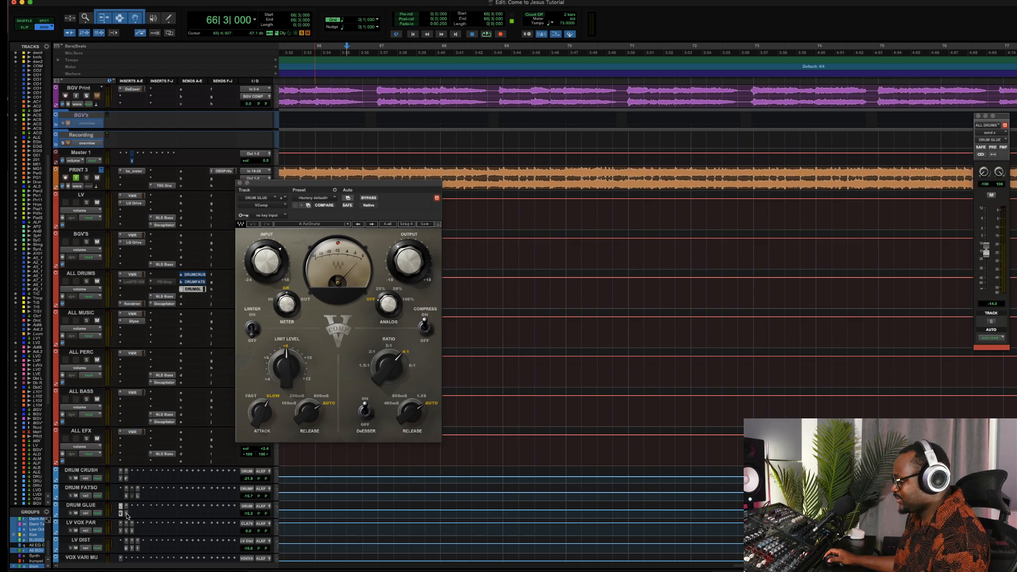
click(127, 513)
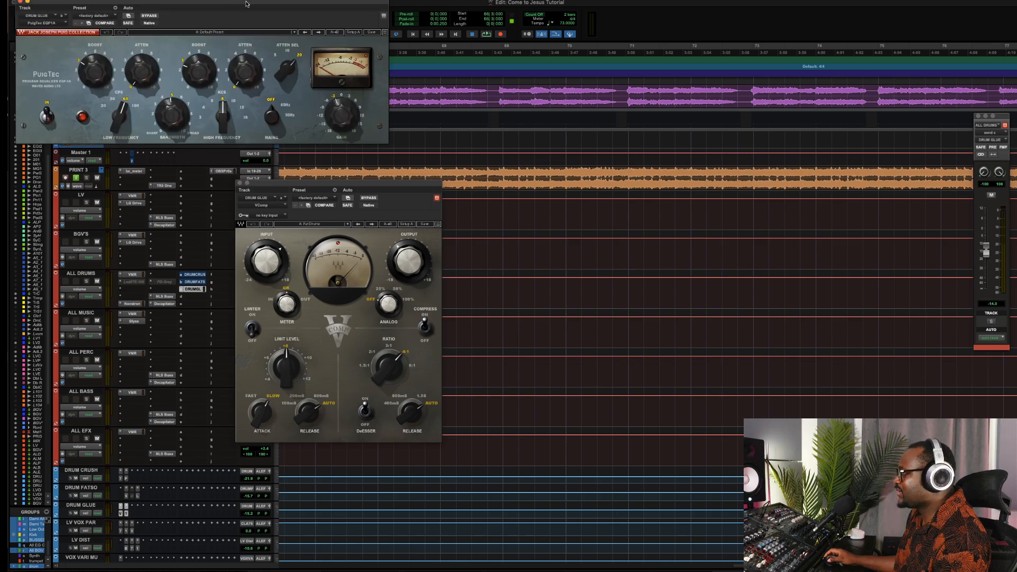
drag(245, 5, 462, 427)
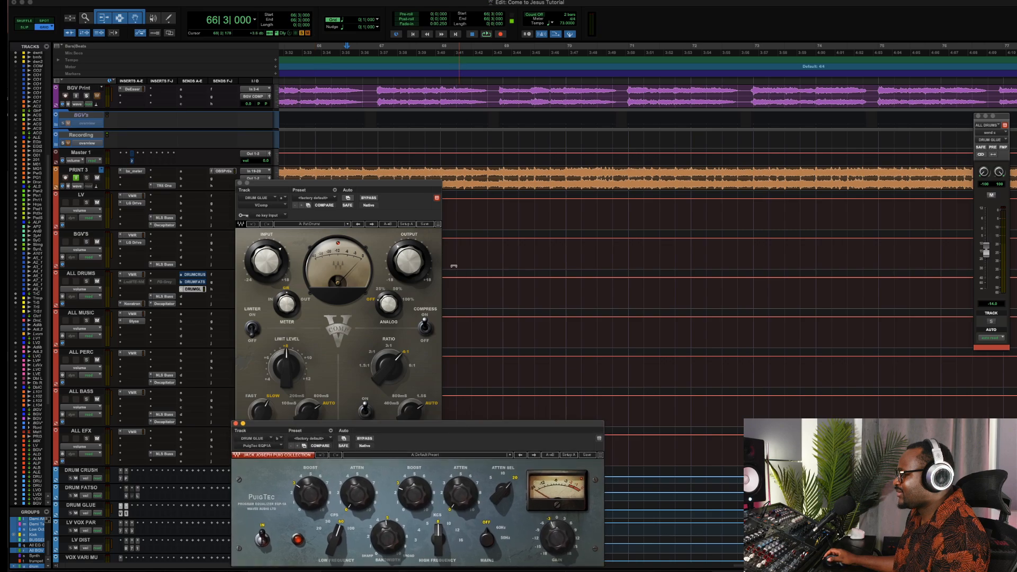
drag(382, 186, 746, 312)
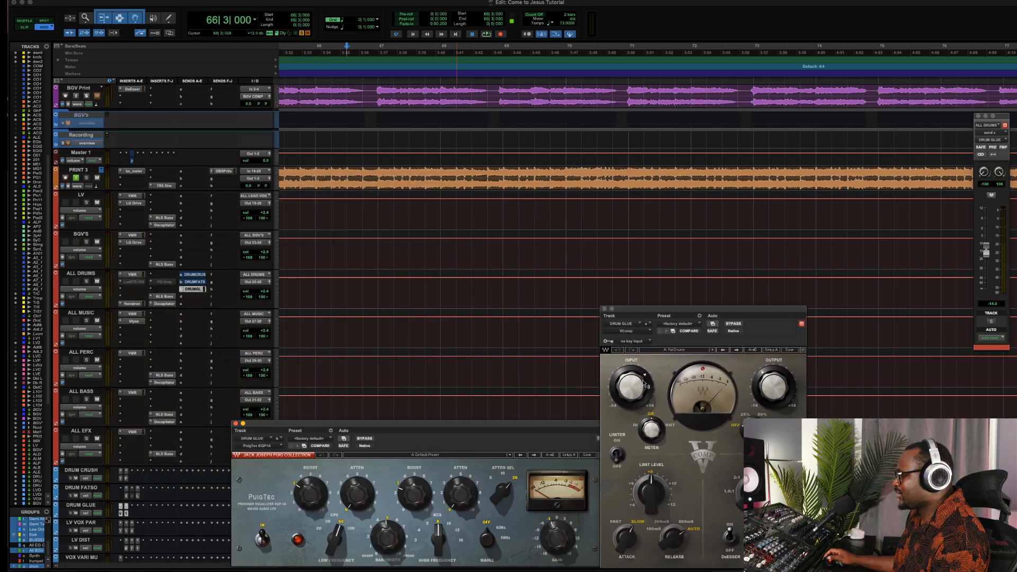
mouse_move(562, 426)
mouse_down()
mouse_move(560, 449)
mouse_move(556, 411)
mouse_up()
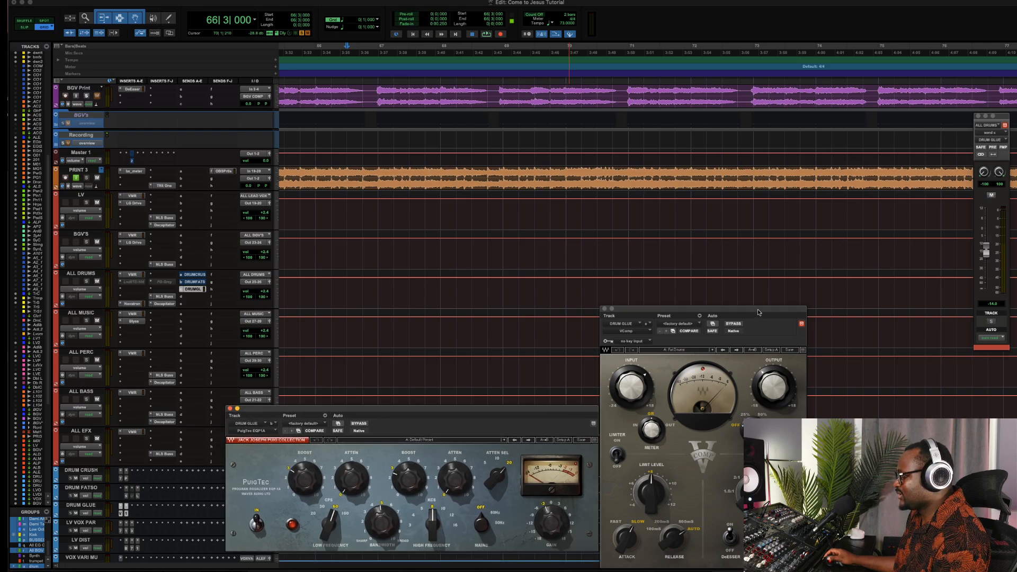
drag(758, 312, 751, 319)
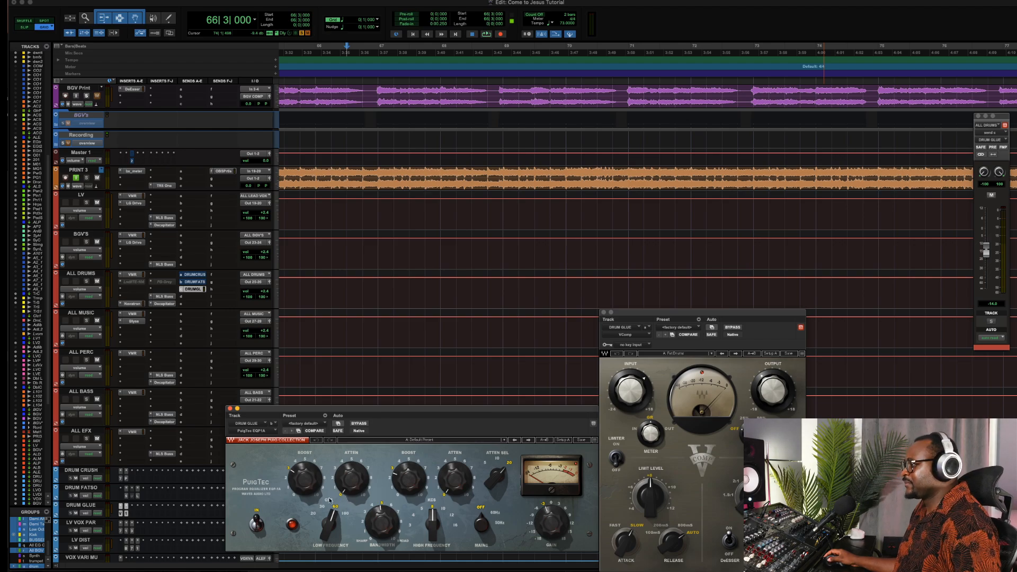
mouse_move(419, 475)
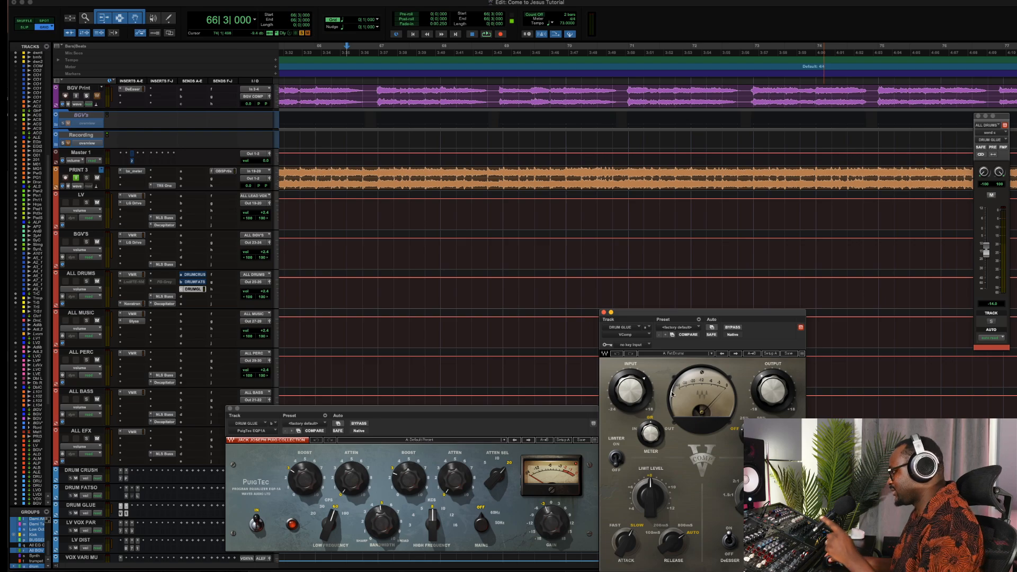
drag(691, 316, 714, 298)
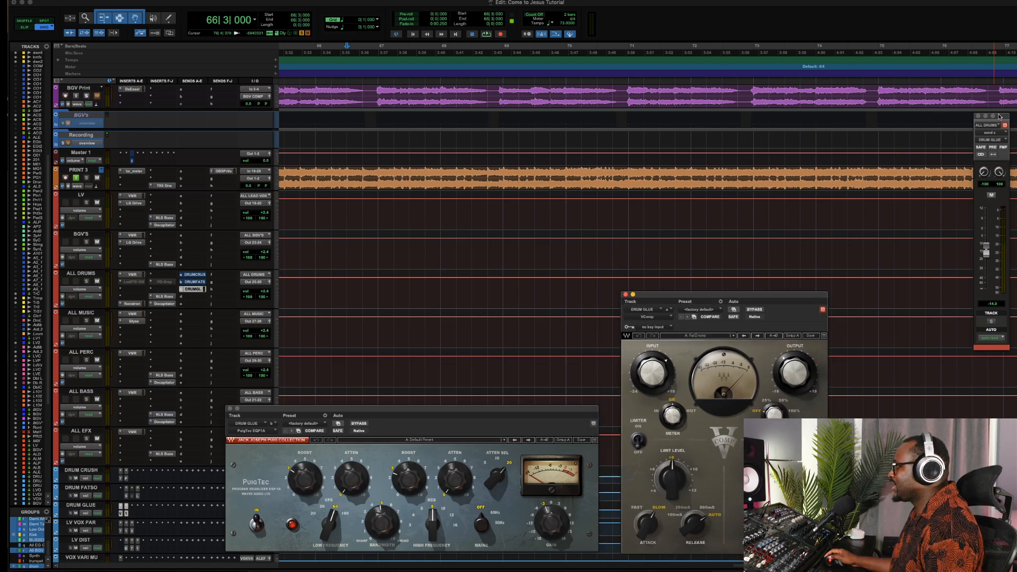
drag(999, 116, 877, 145)
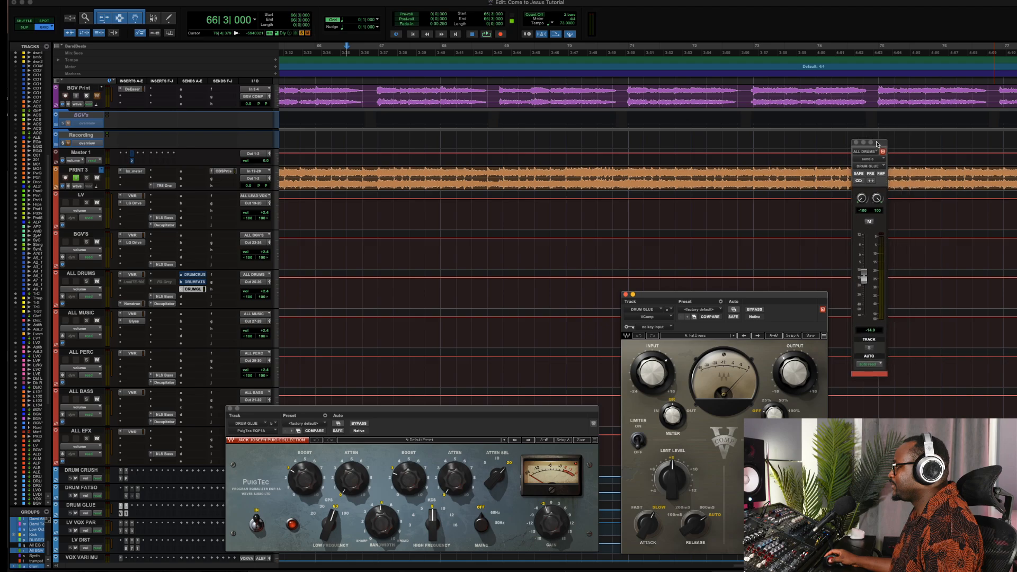
Compare the DRUM GLUE send of ALL DRUMS muted and unmuted during playback from 66|3, leaving it unmuted
click(869, 222)
click(869, 222)
click(869, 222)
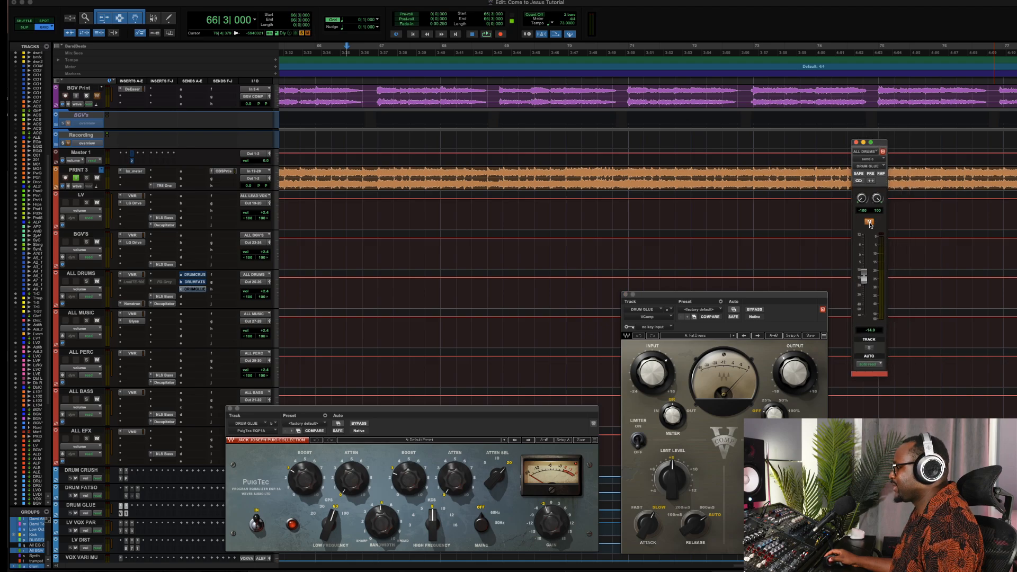
key(space)
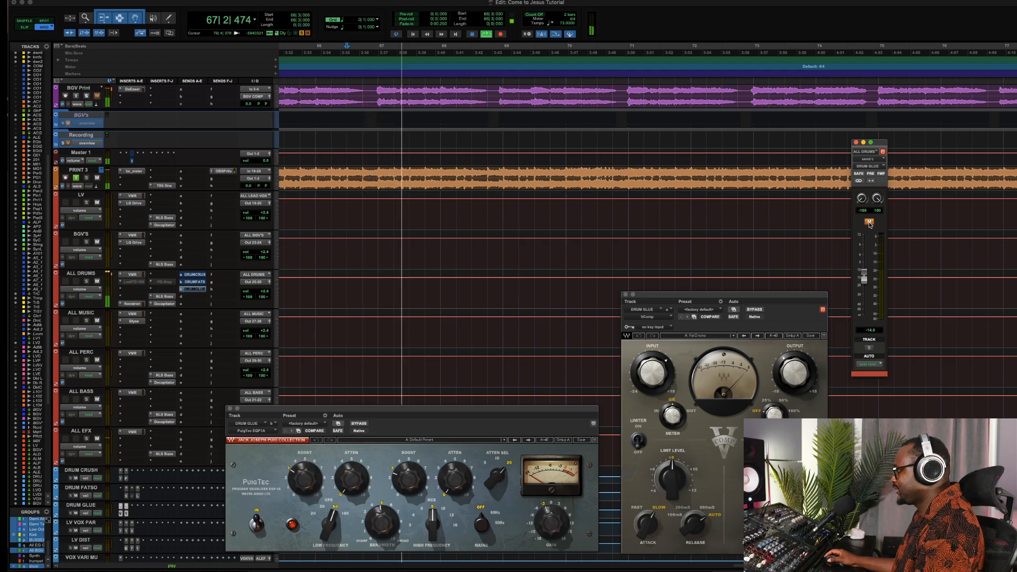
click(869, 222)
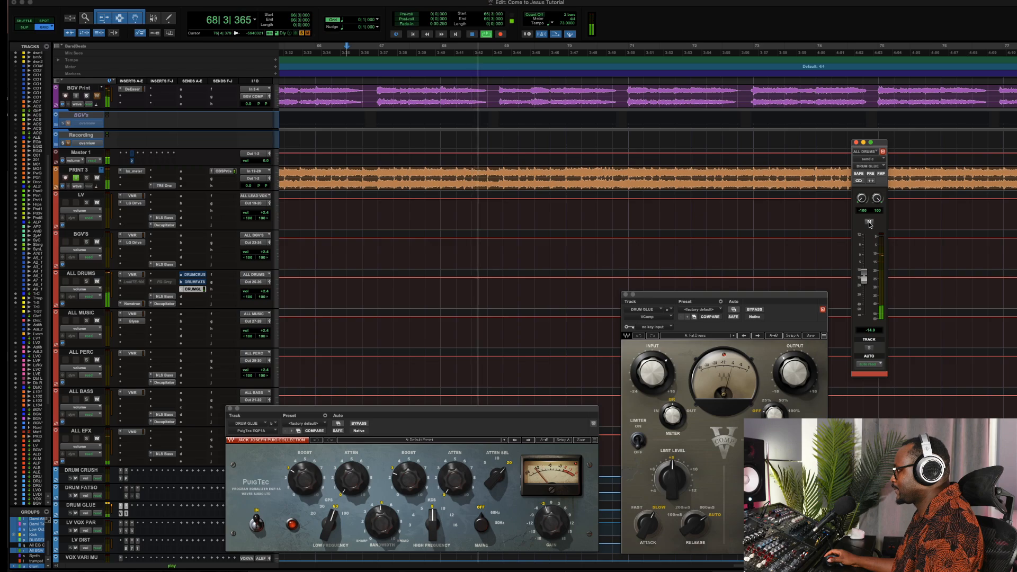
drag(476, 411, 510, 413)
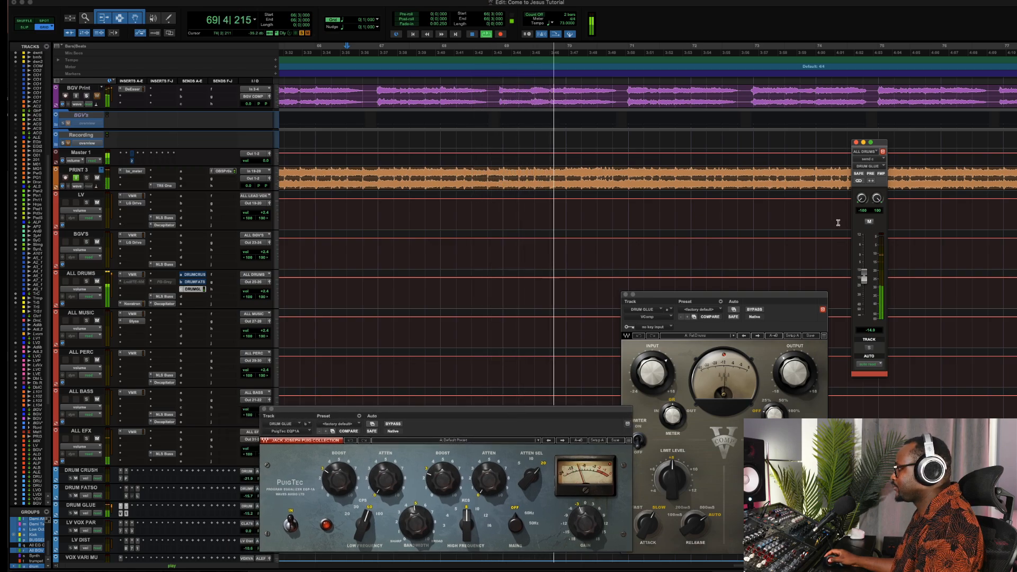
click(866, 223)
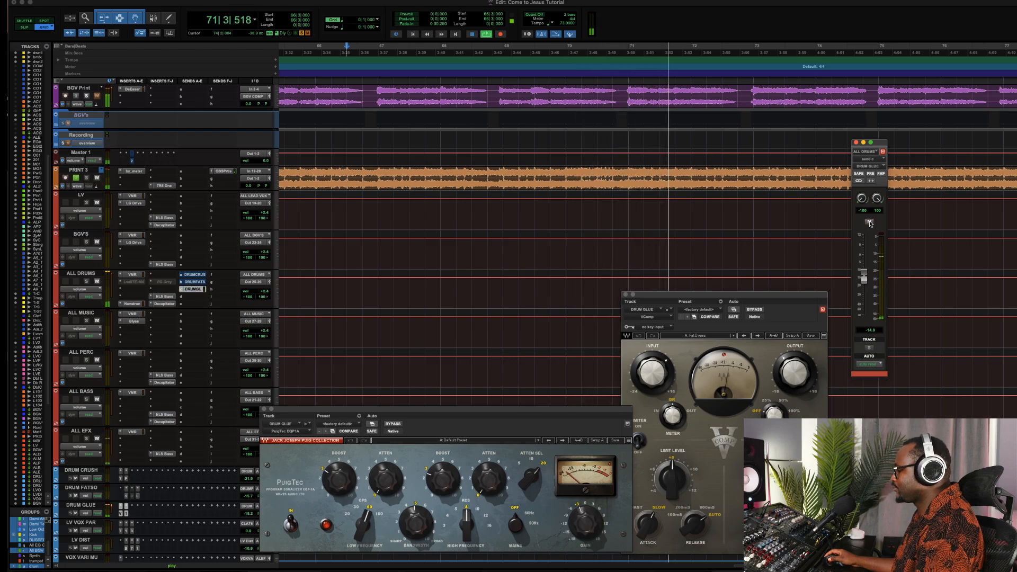
click(869, 223)
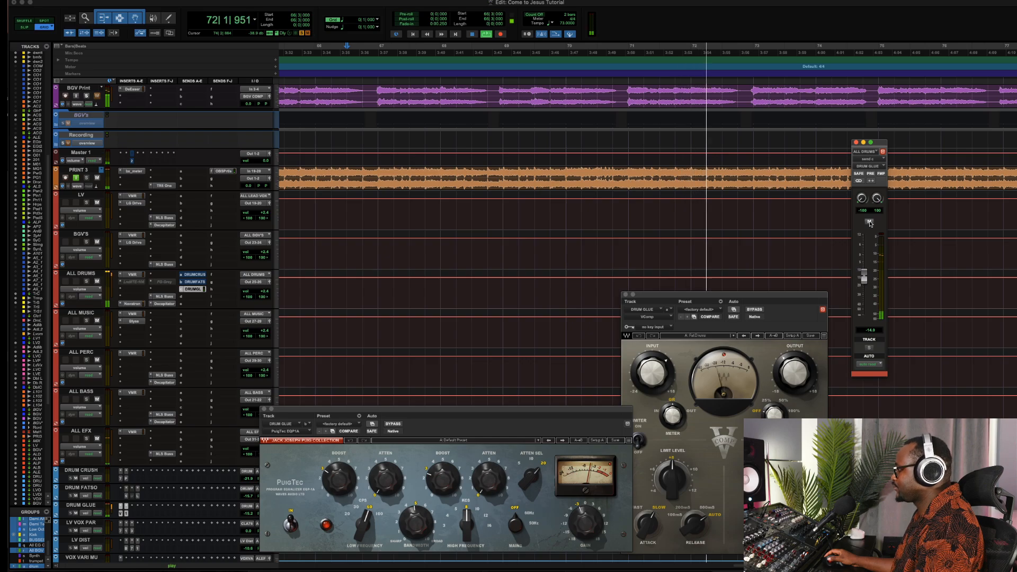
click(869, 223)
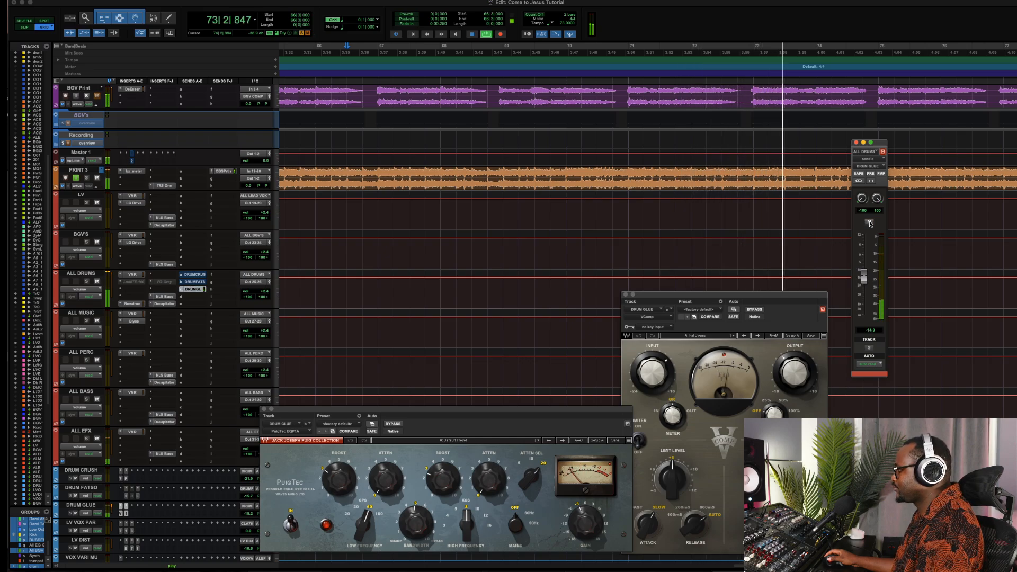
click(869, 223)
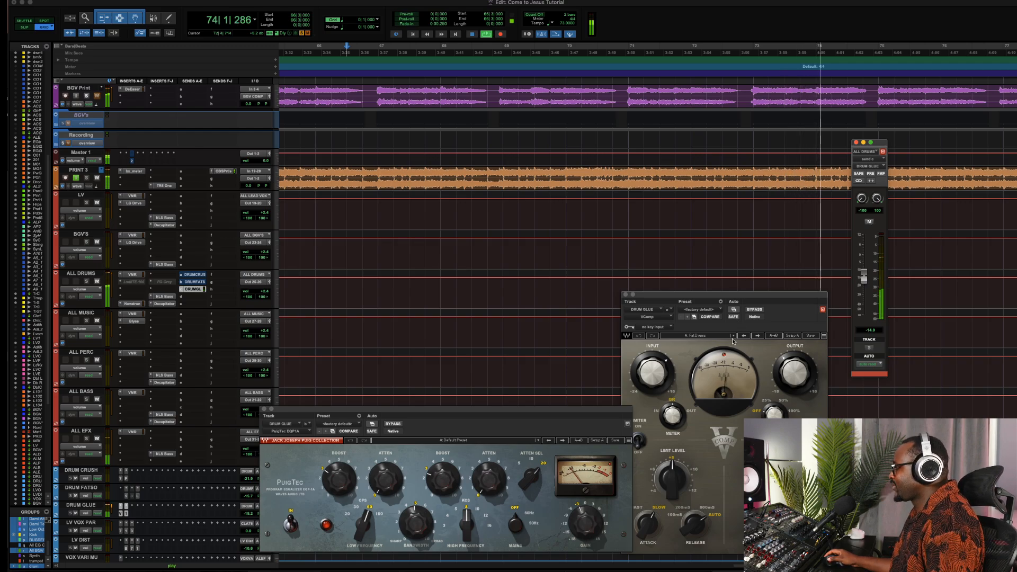
key(space)
Close the VComp and PuigTec EQP1A windows of the DRUM GLUE track
click(725, 357)
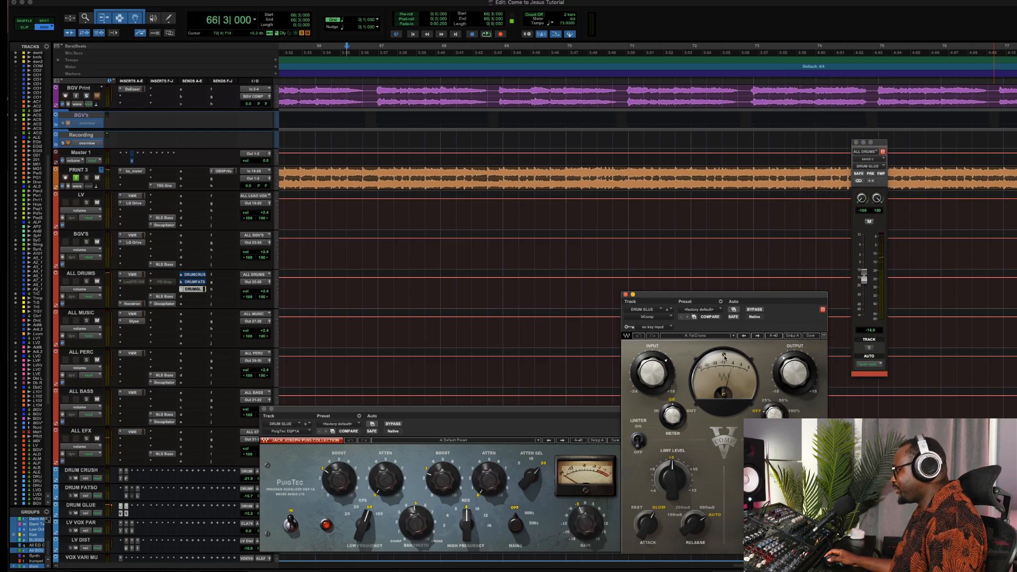
click(625, 295)
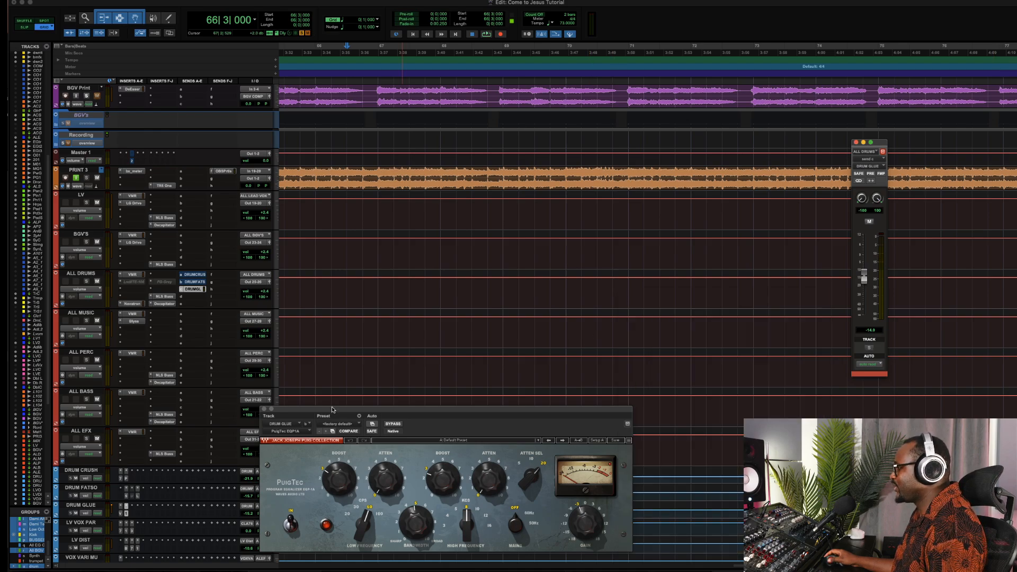
click(264, 410)
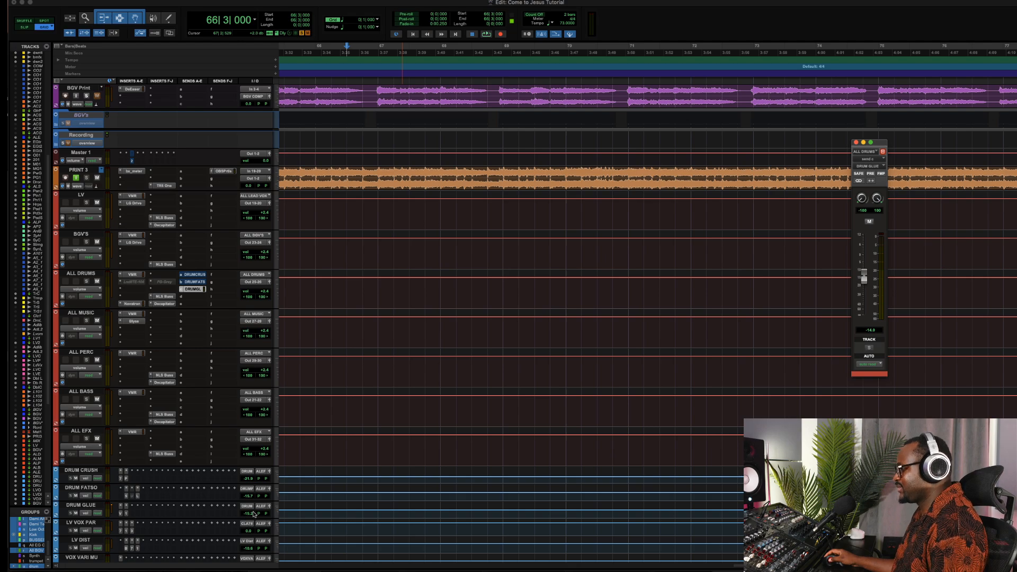
Unmute the DRUM FATSO send of ALL DRUMS and open the T-RackS Vintage Compressor insert on the DRUM FATSO track
click(201, 282)
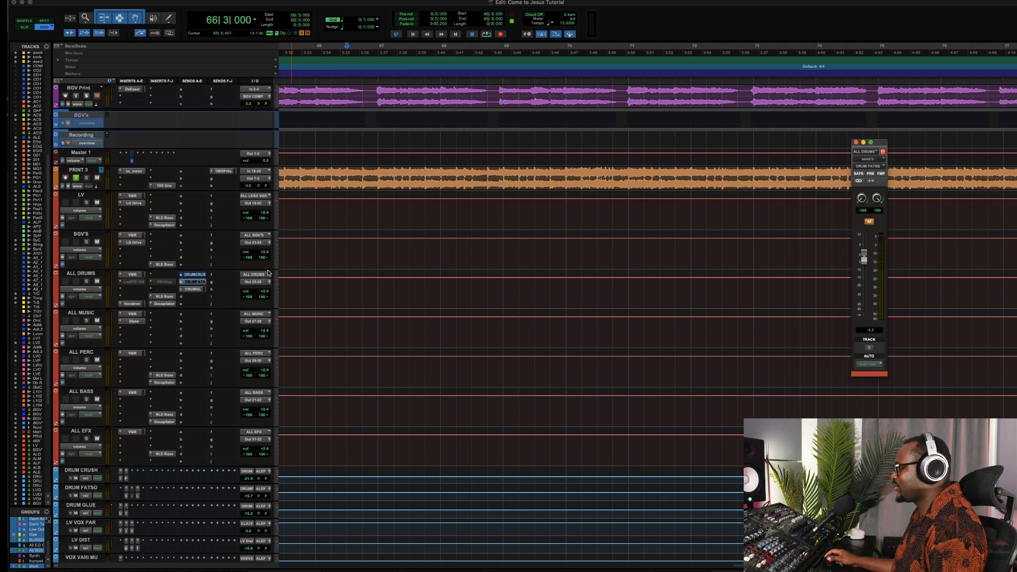
click(868, 222)
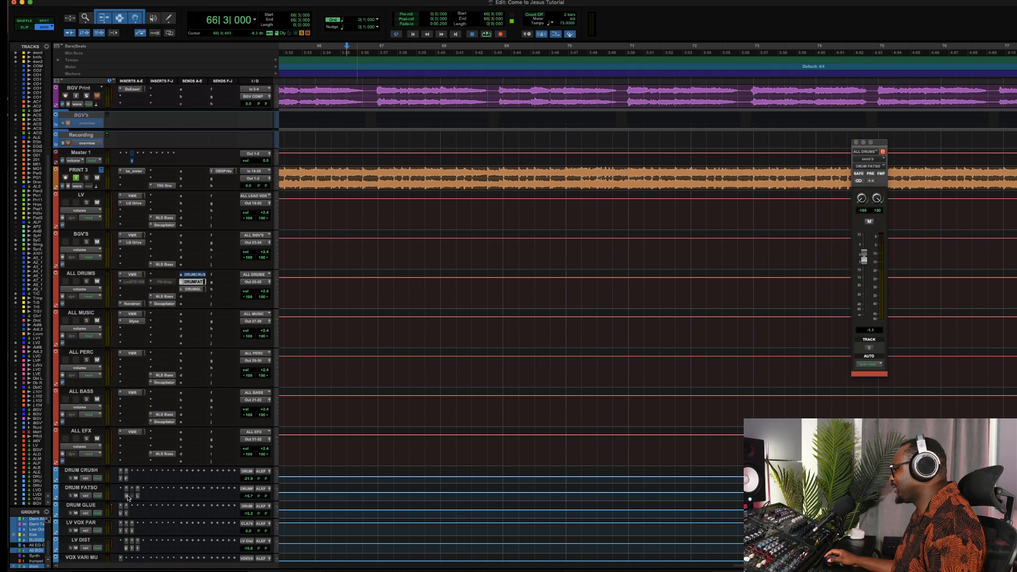
click(126, 497)
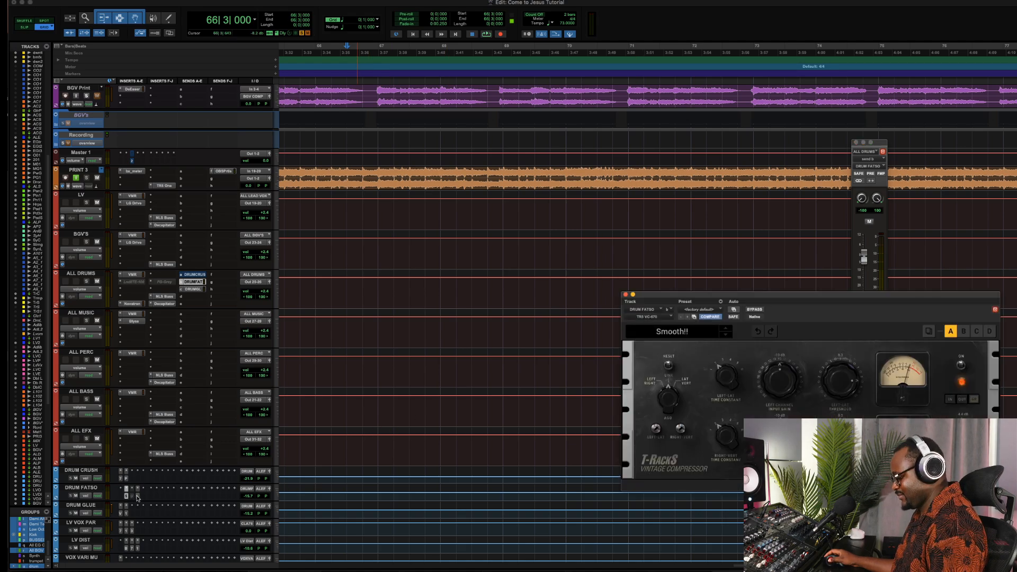
Open the LG Drive insert of the DRUM FATSO track and arrange it with the T-RackS Vintage Compressor window beside the send fader
click(137, 496)
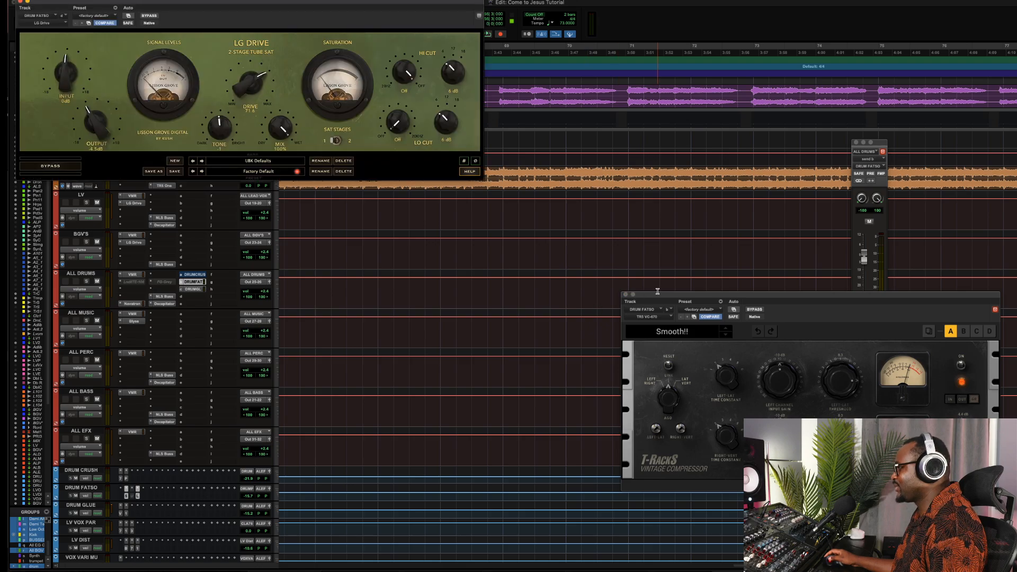
drag(658, 290, 282, 289)
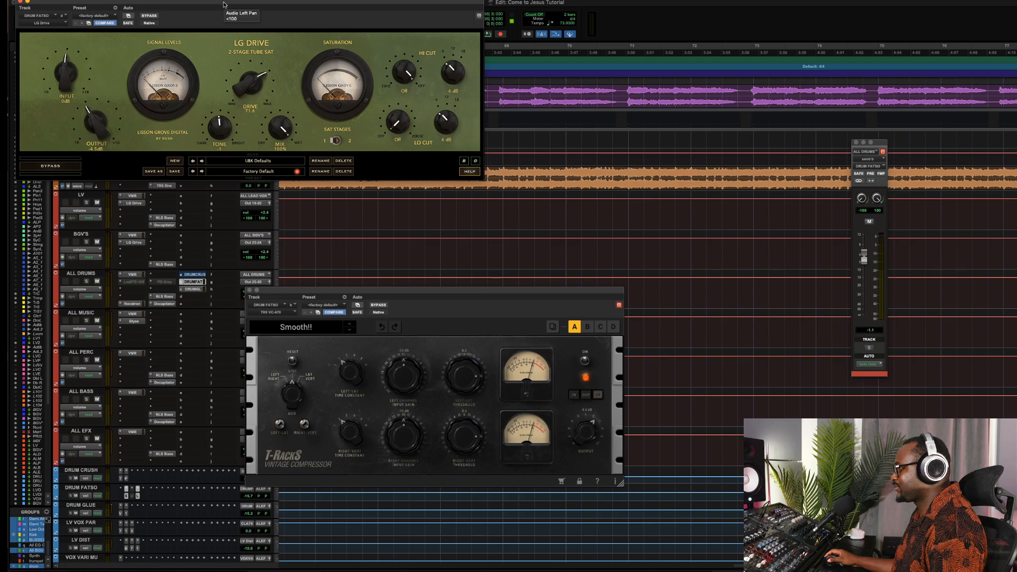
drag(223, 4, 562, 407)
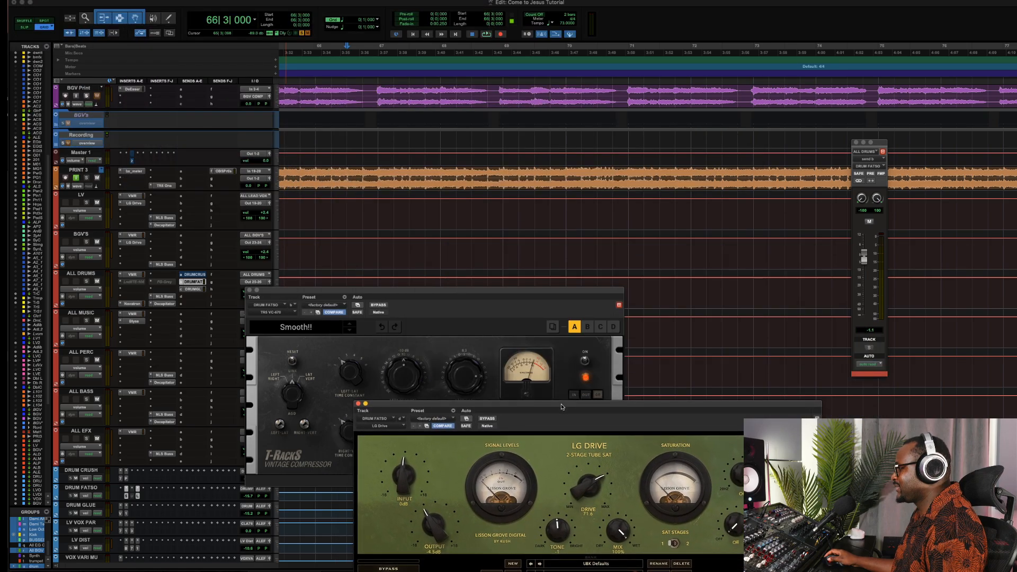
drag(467, 293, 541, 217)
drag(728, 411, 702, 395)
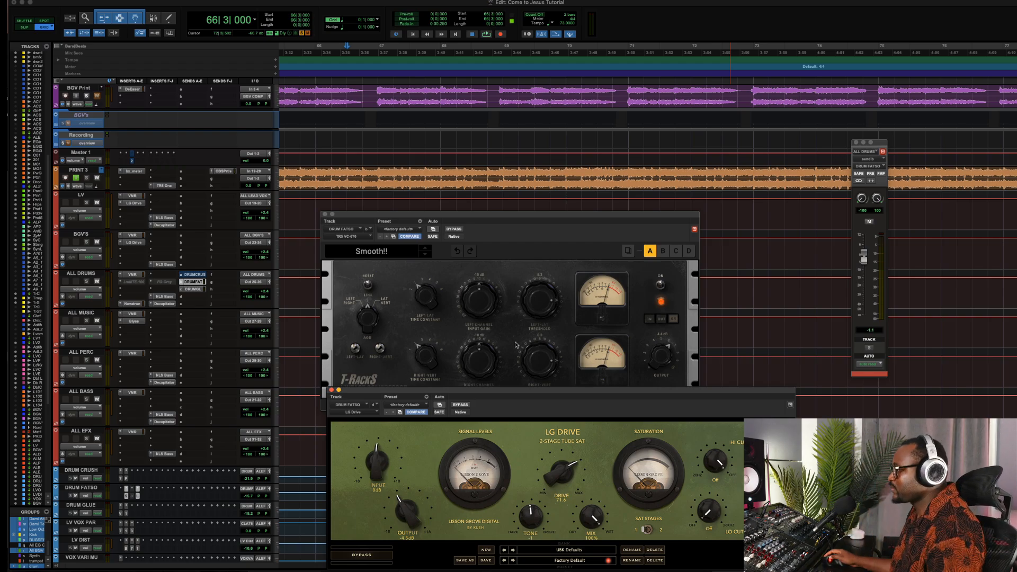
drag(515, 217, 513, 209)
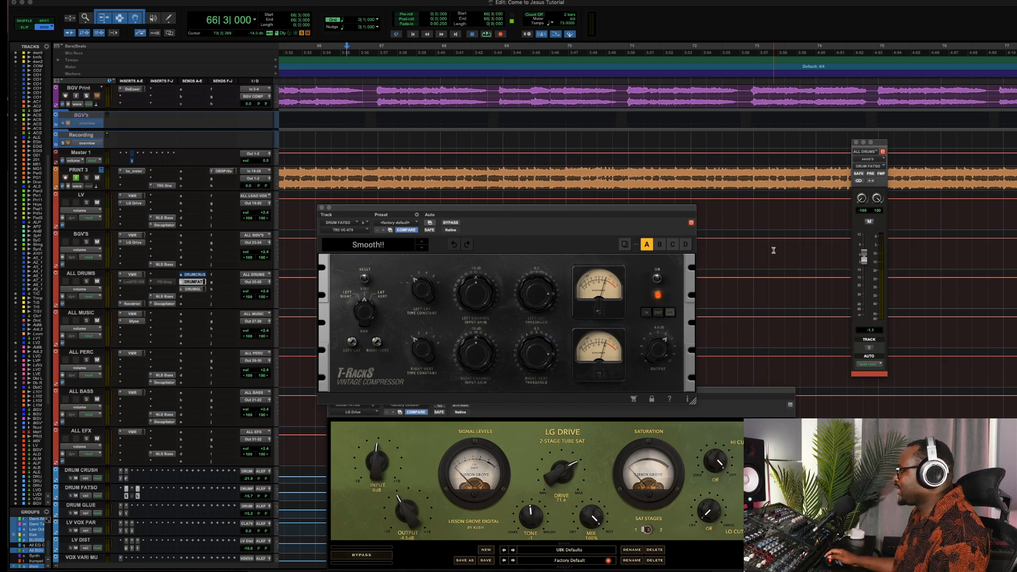
drag(661, 211, 700, 192)
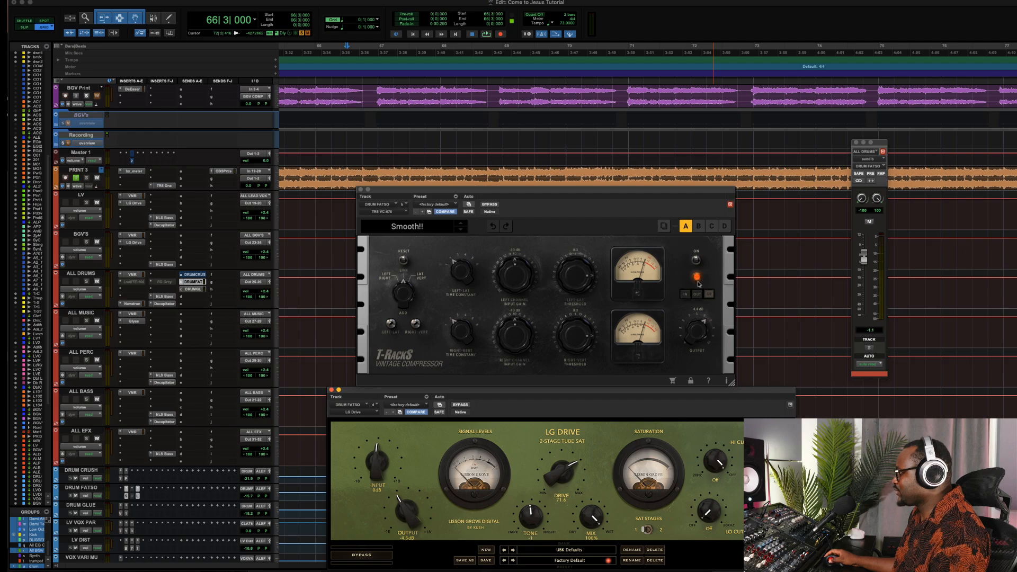
Compare the DRUM FATSO send of ALL DRUMS muted and unmuted during two playback passes from 66|3, leaving it unmuted
key(space)
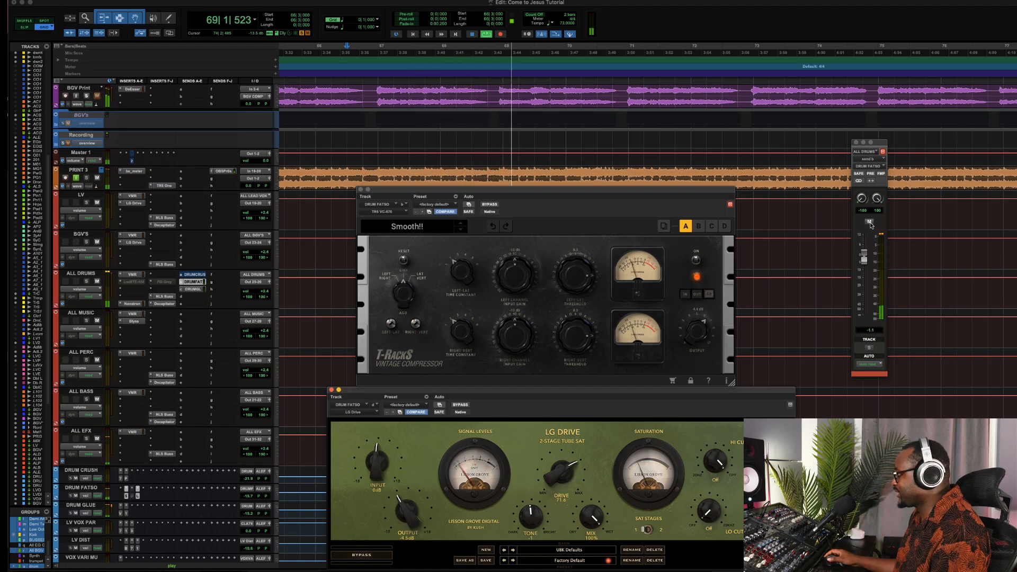
click(869, 221)
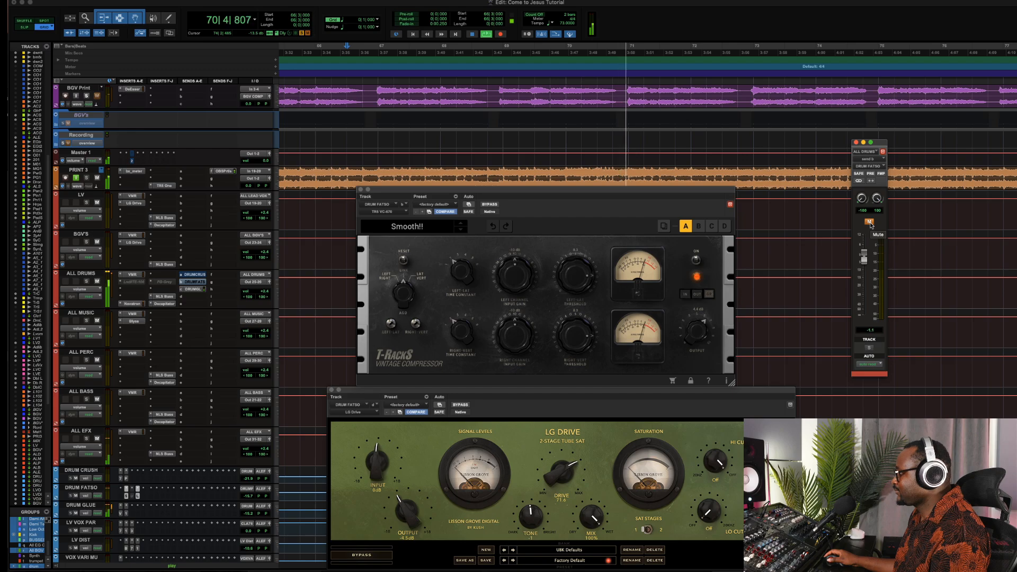
click(869, 222)
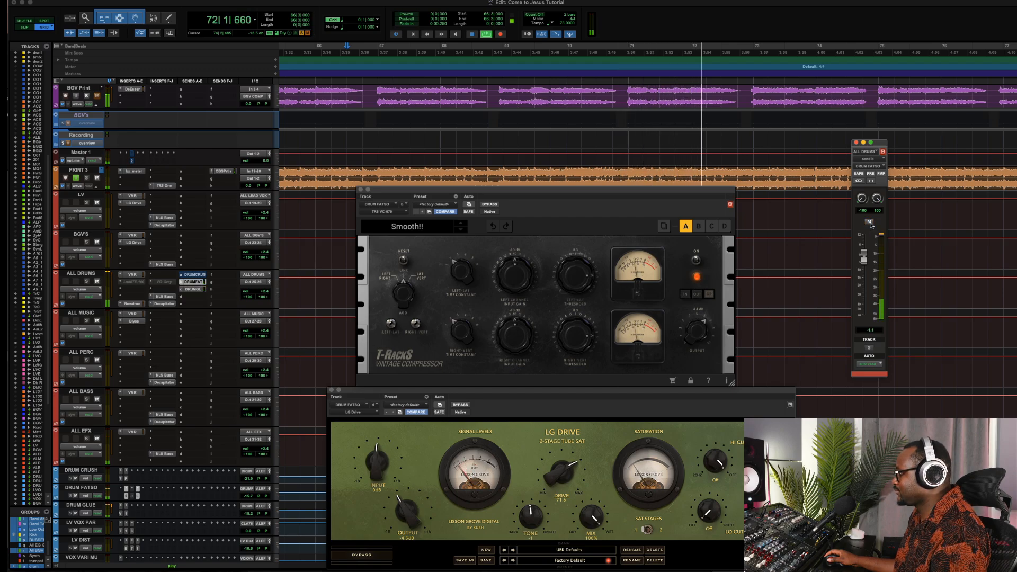
click(869, 222)
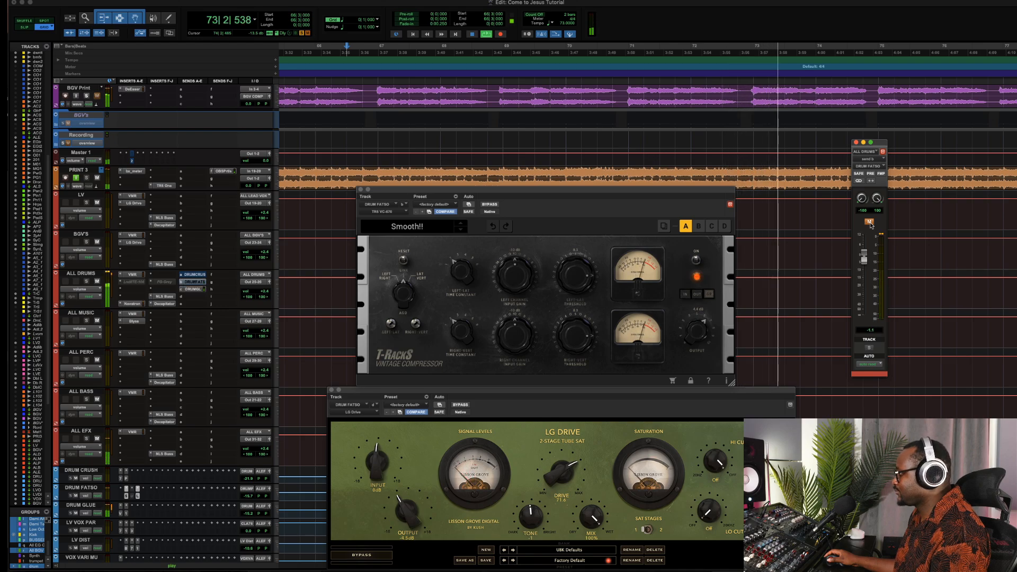
click(869, 222)
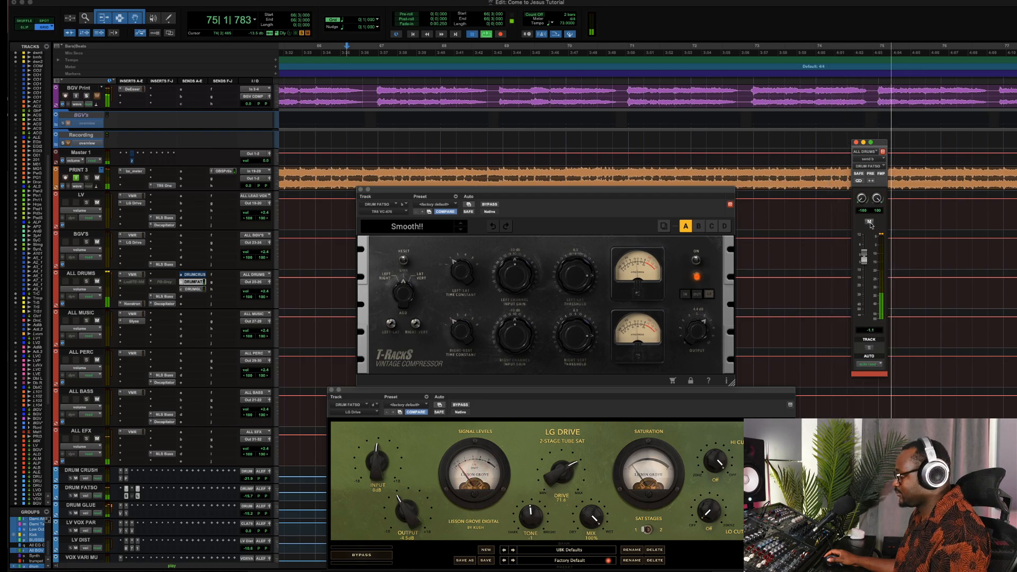
key(space)
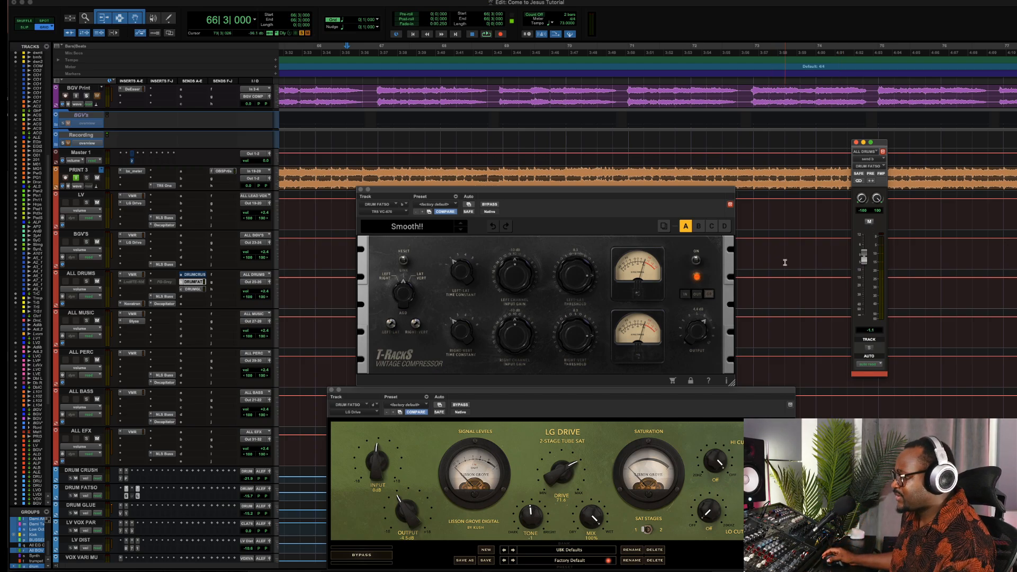
click(868, 222)
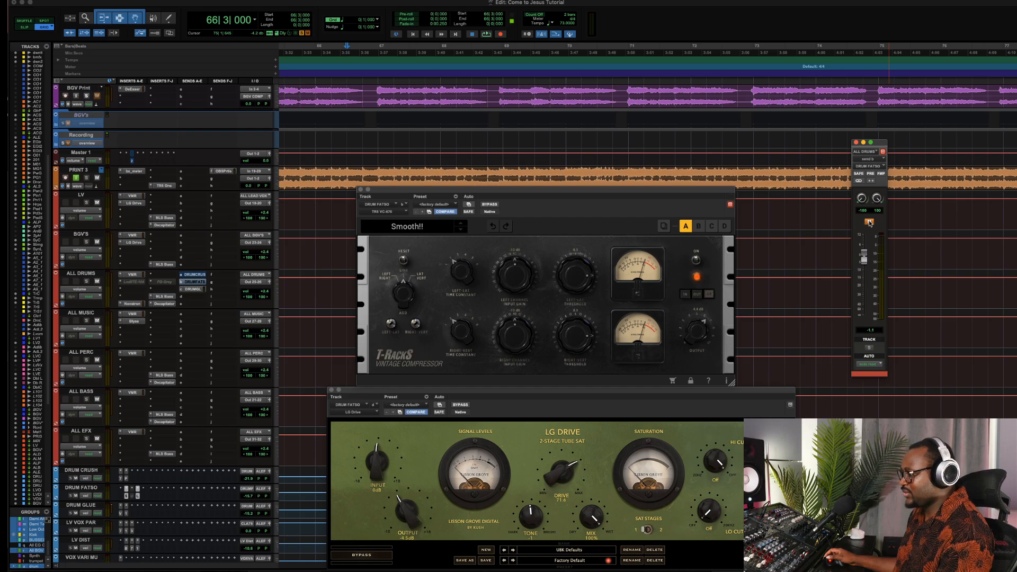
click(869, 223)
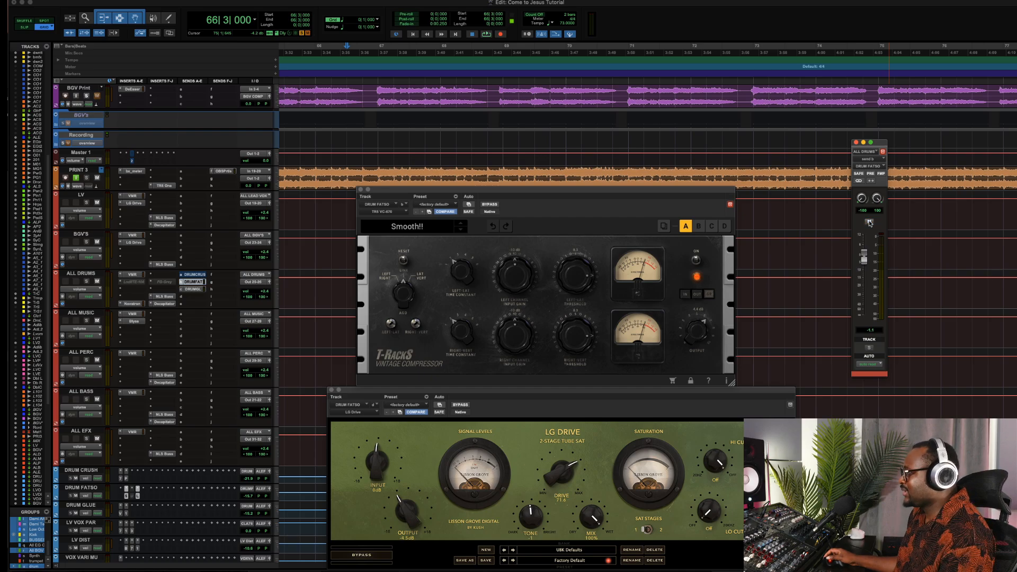
key(space)
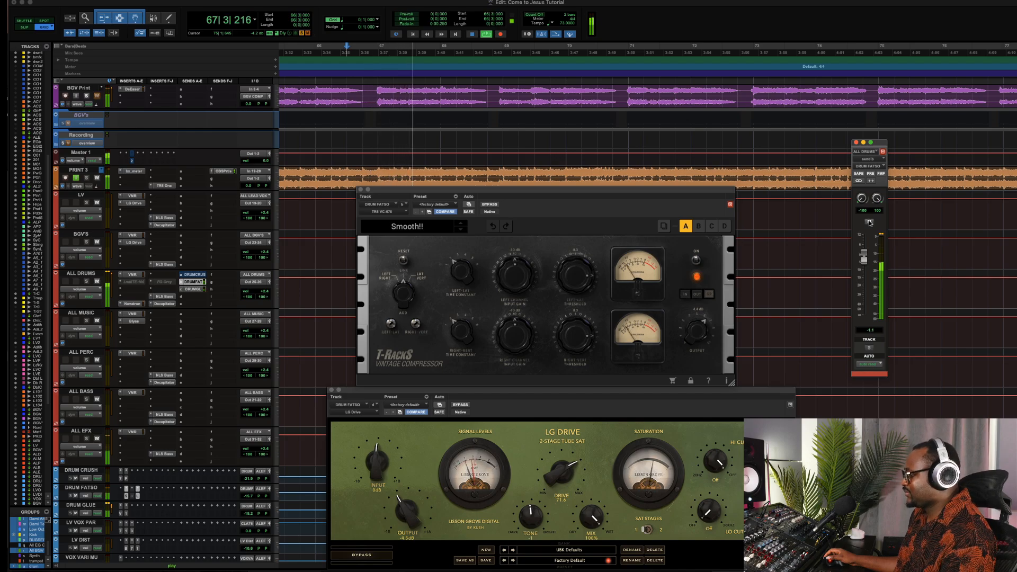
click(868, 223)
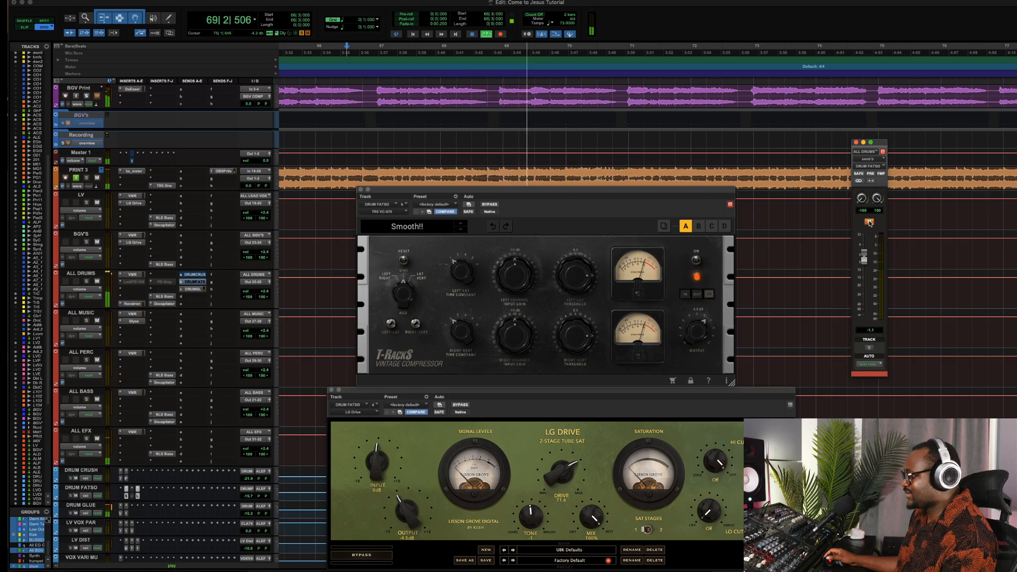
click(869, 222)
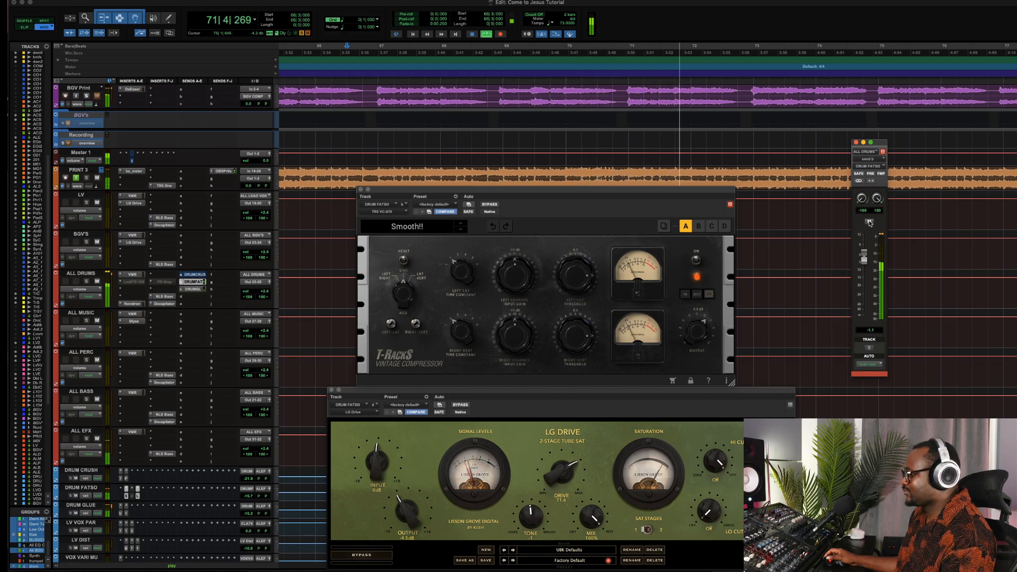
key(space)
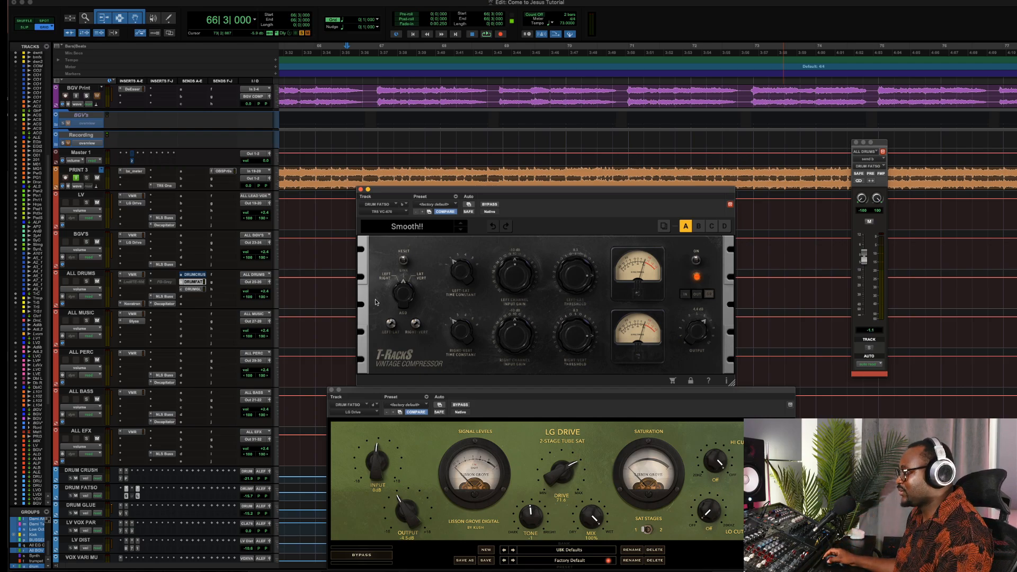
Close the LG Drive and T-RackS Vintage Compressor windows, and unmute the DRUM CRUSH send of ALL DRUMS
click(332, 391)
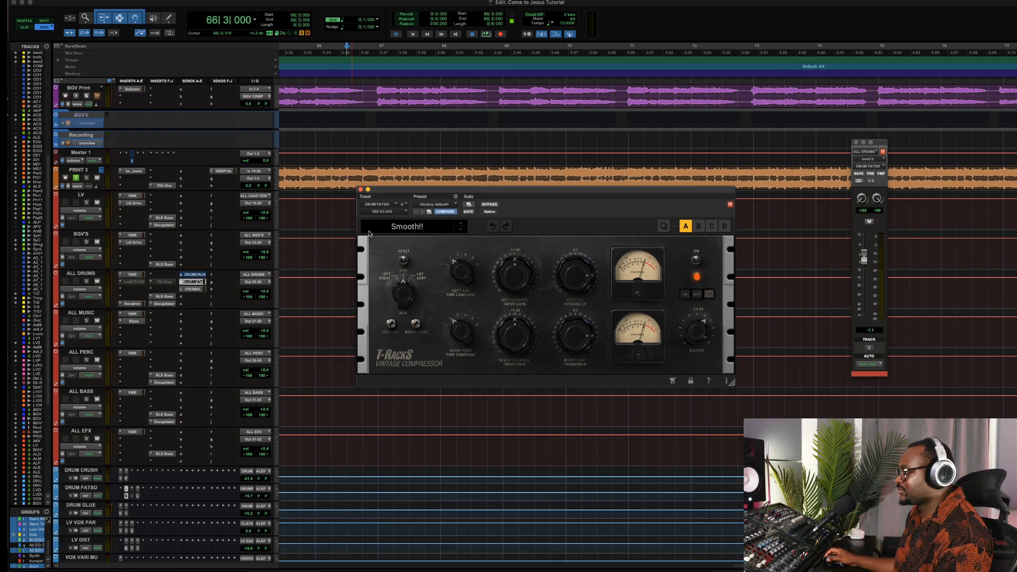
click(361, 190)
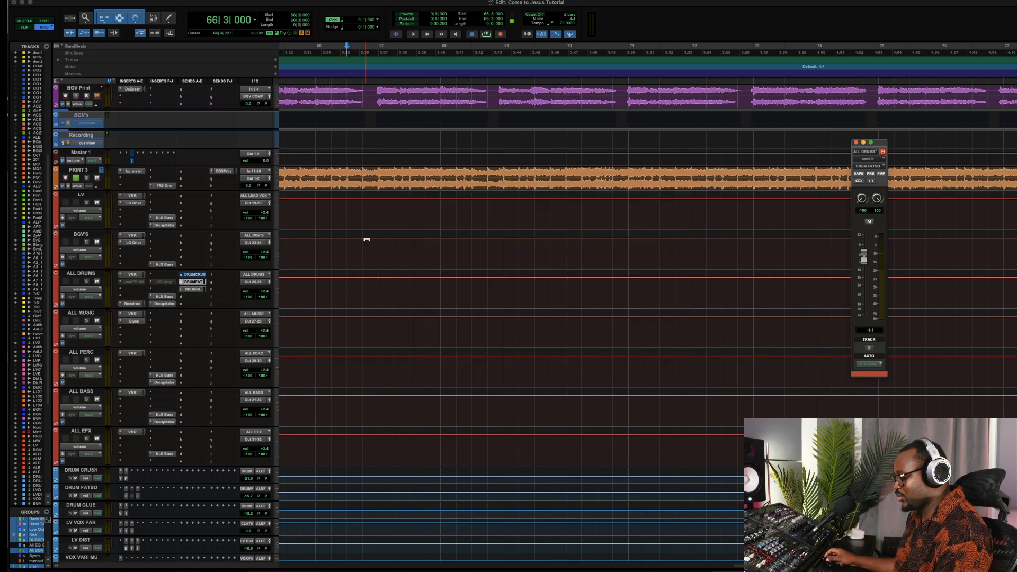
click(195, 275)
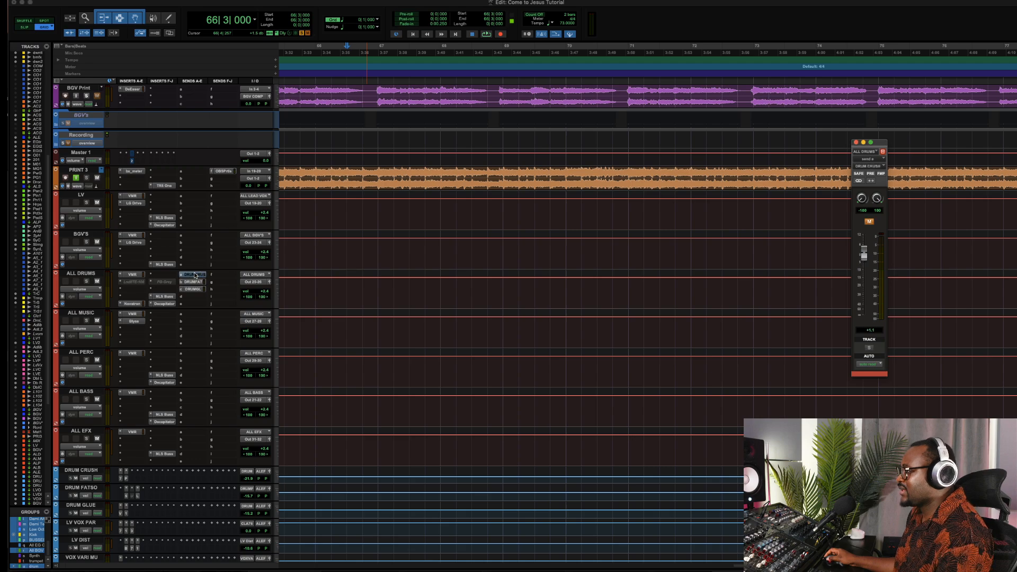
click(870, 222)
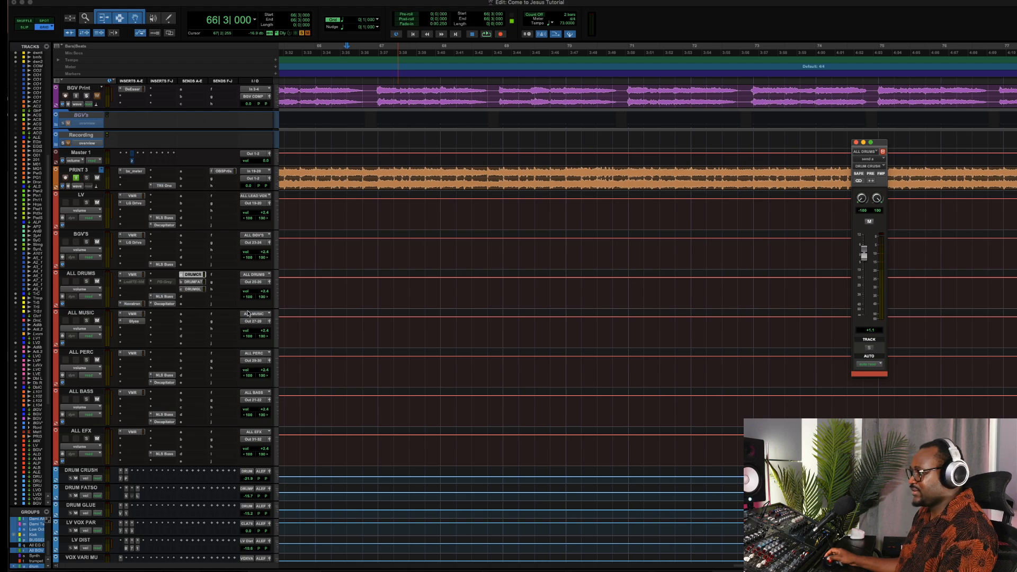
Open the Pusher insert of the DRUM CRUSH track and compare its ALL DRUMS send muted and unmuted during playback, leaving it unmuted
click(127, 471)
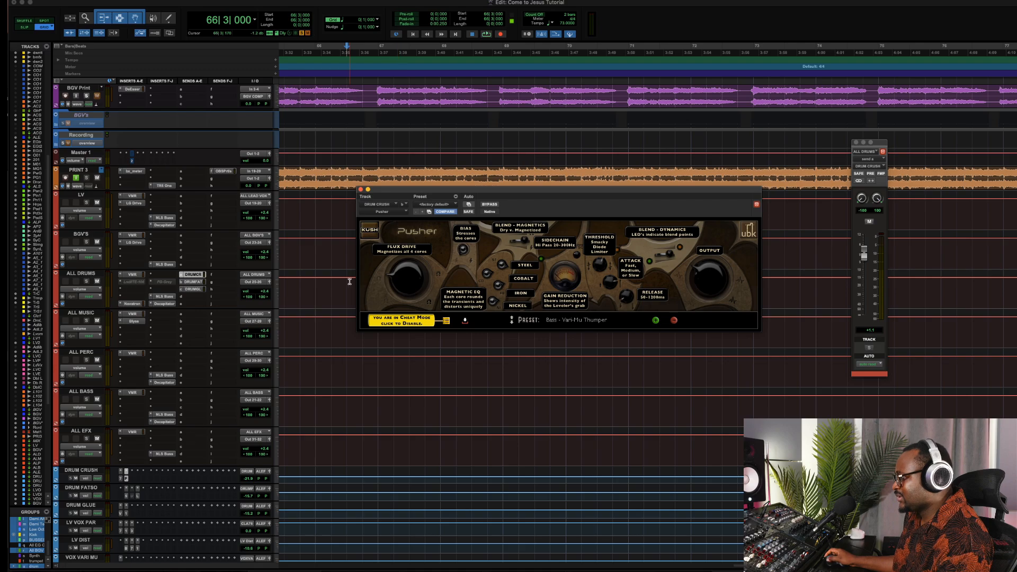
drag(426, 191, 370, 316)
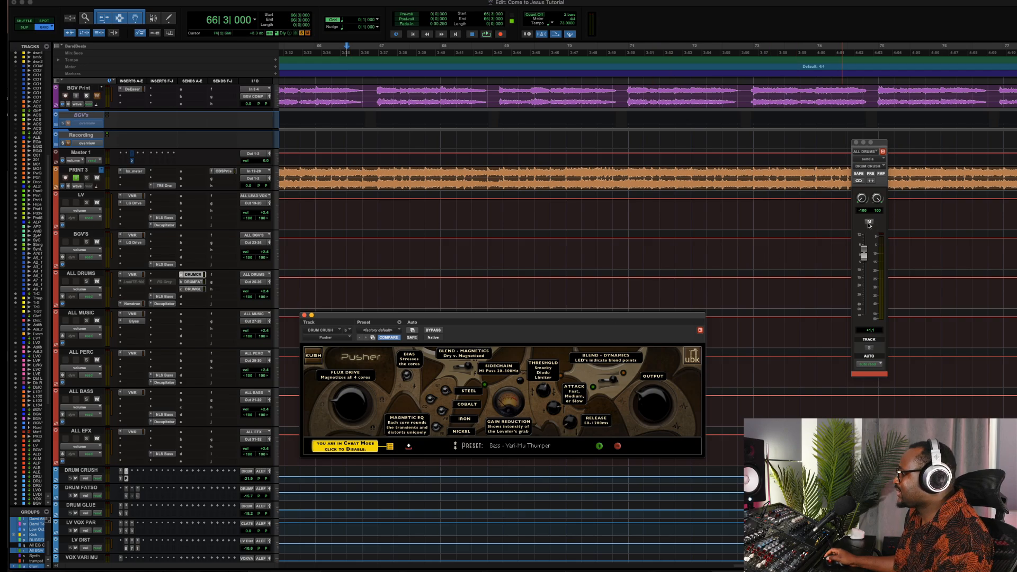
key(space)
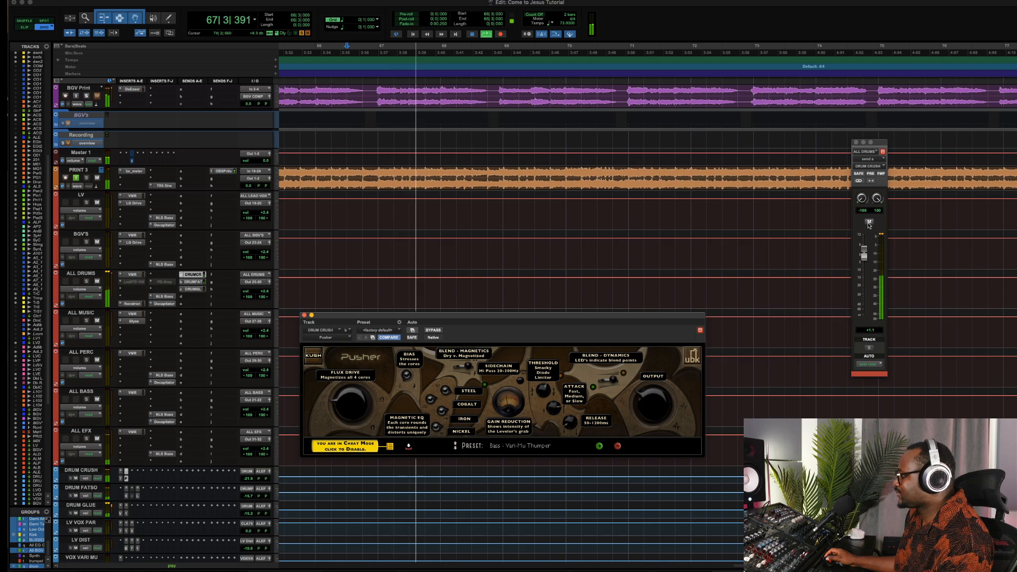
click(868, 223)
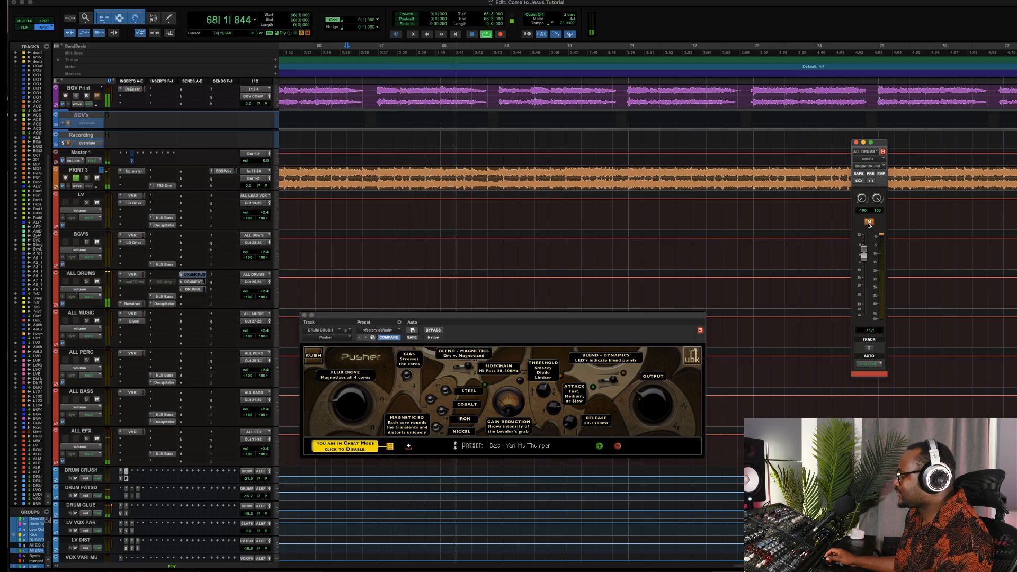
click(869, 223)
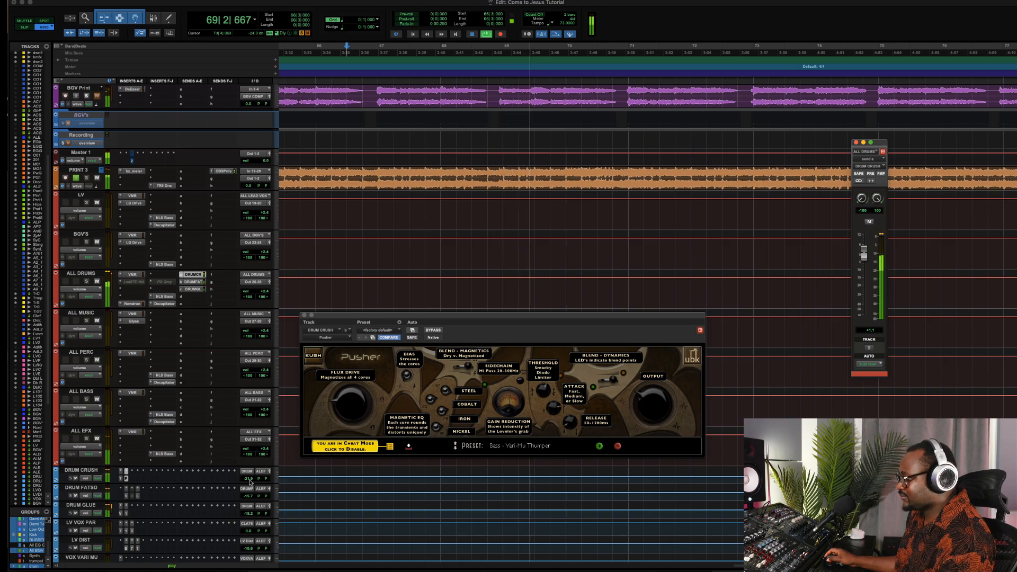
key(space)
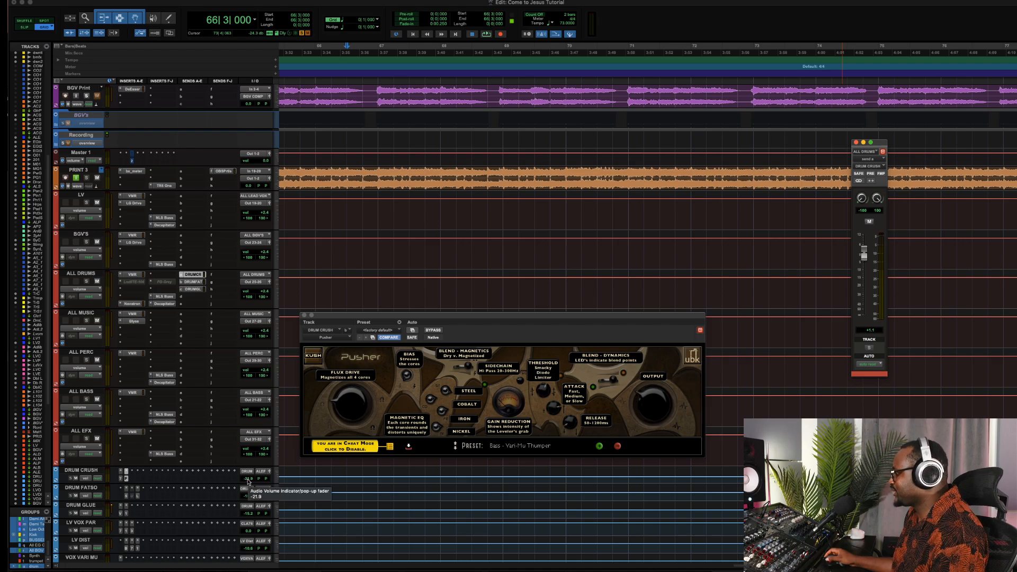
Raise the DRUM CRUSH track's volume strongly during playback from 66|3 to exaggerate the crushed drums
key(space)
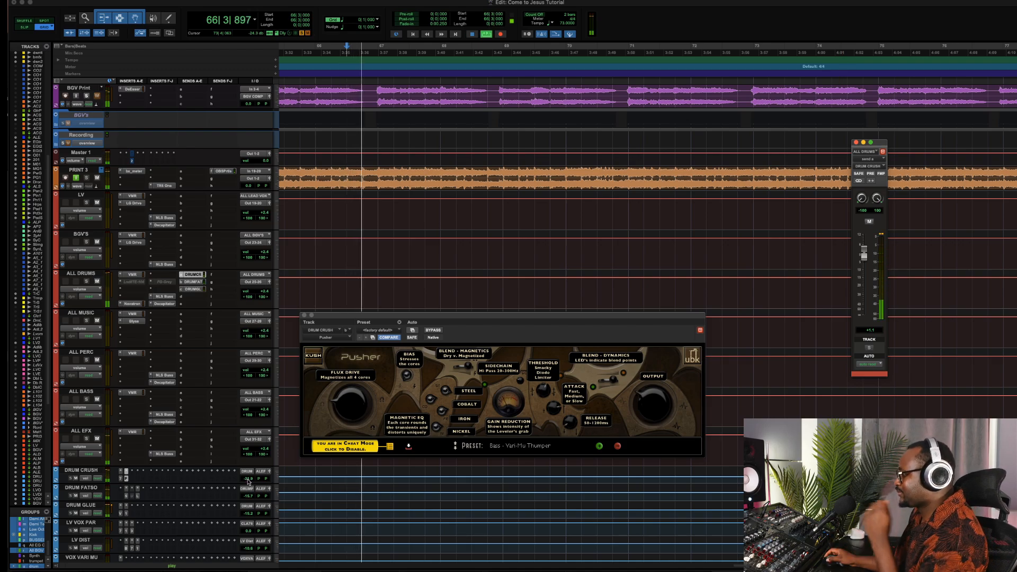
drag(248, 487, 248, 469)
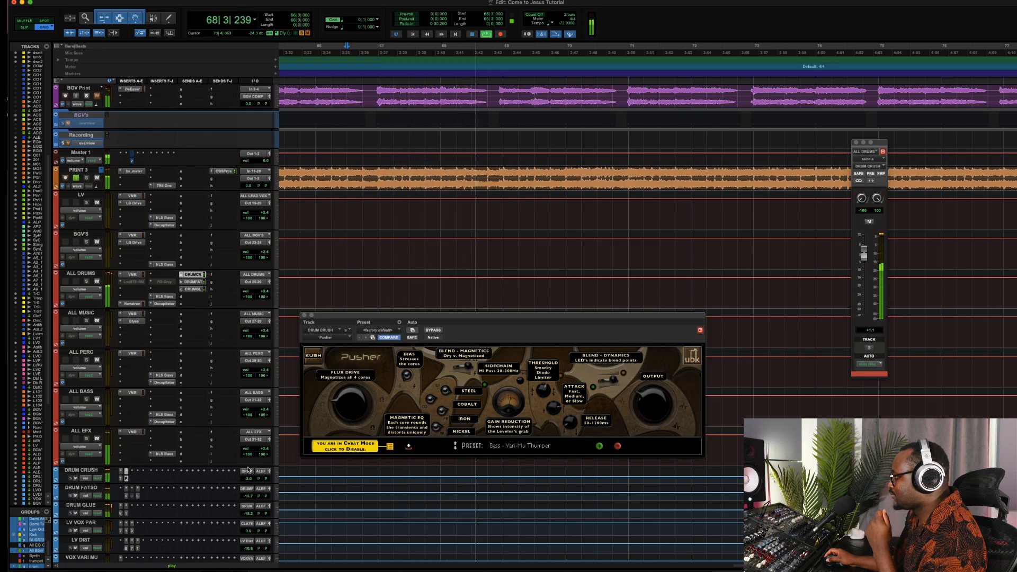
Audition the EQ3 7-Band insert of the DRUM CRUSH track bypassed and active, closing its window and stopping playback at the end
click(121, 478)
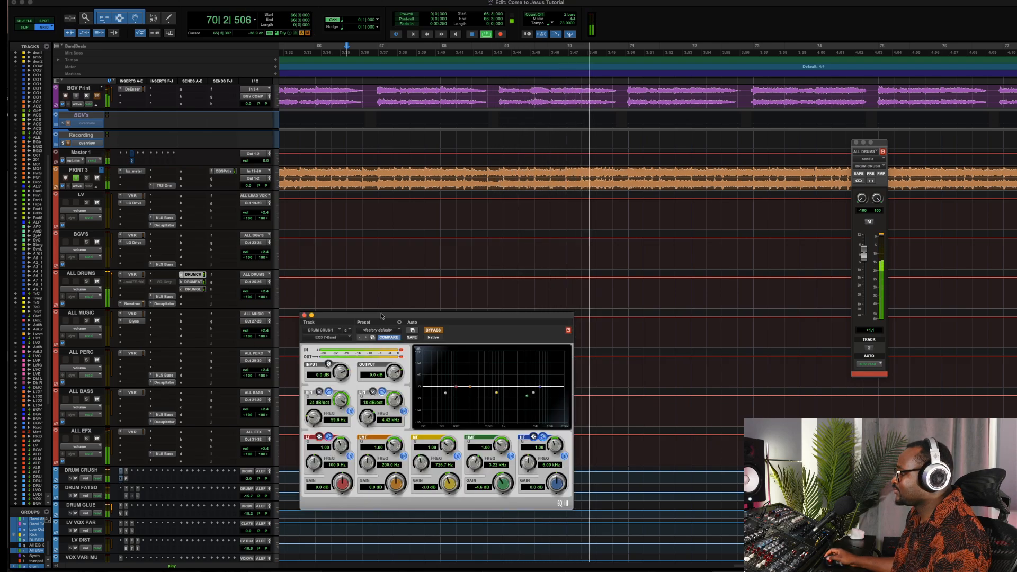
drag(383, 317, 364, 261)
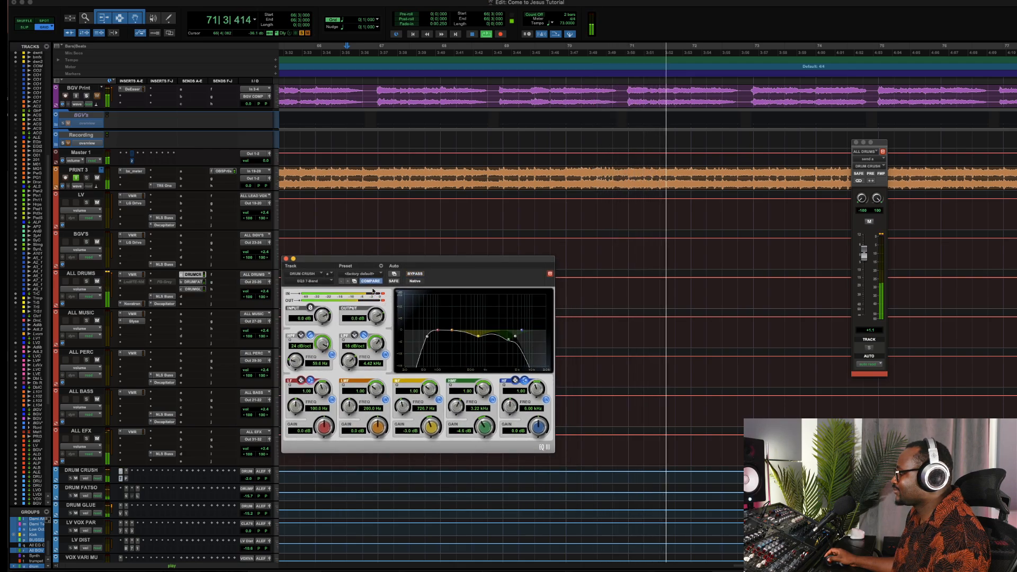
click(294, 259)
key(space)
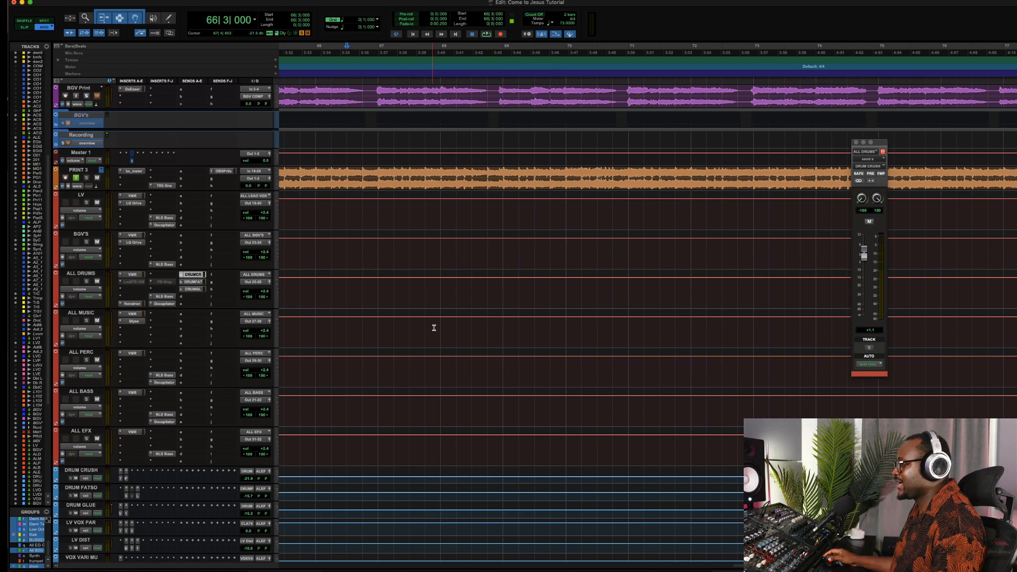
Bypass the active inserts and mute the DRUM CRUSH, DRUM FATSO and DRUM GLUE sends of ALL DRUMS
scroll(434, 325, up, 3)
scroll(433, 325, up, 5)
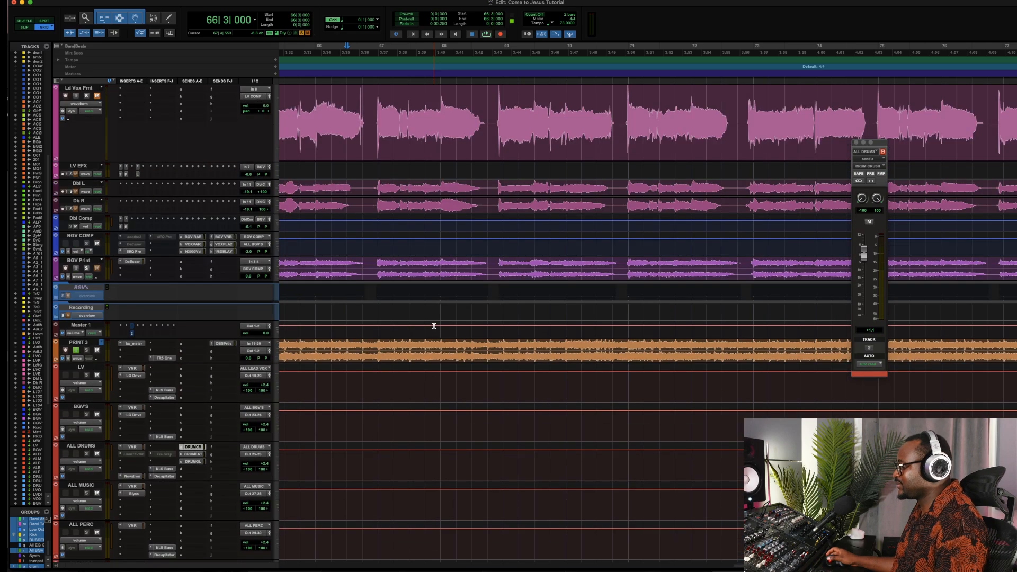
scroll(426, 326, down, 7)
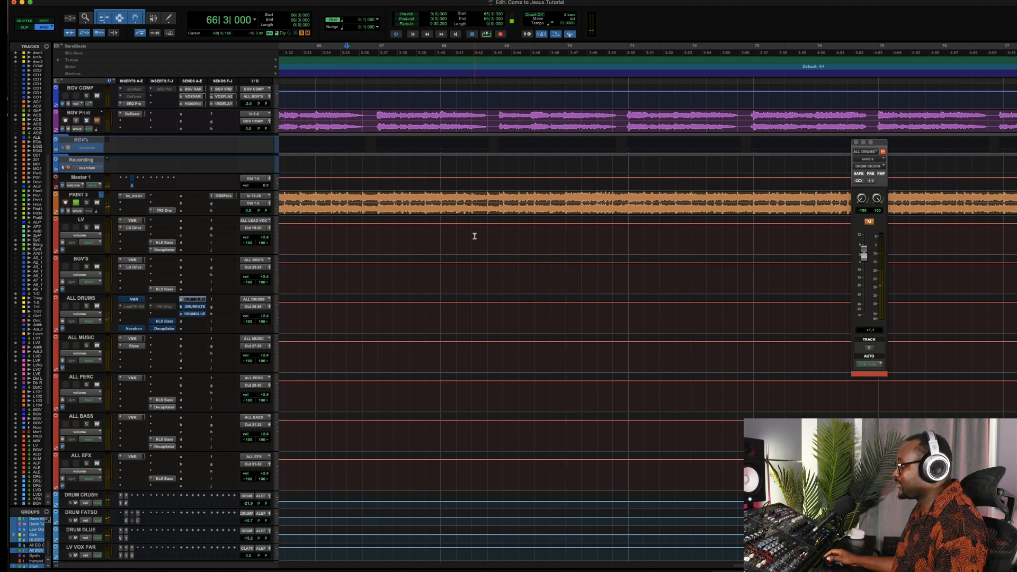
Compare all inserts and parallel sends of ALL DRUMS on and off together during playback from 66|3, leaving them active and playback stopped
key(space)
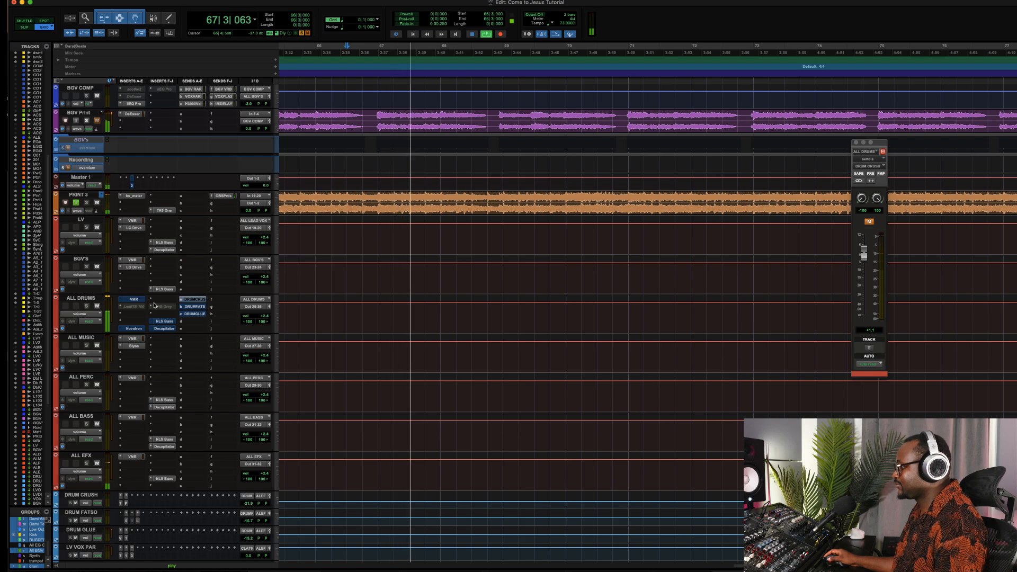
shift+super+click(196, 300)
shift+super+click(135, 301)
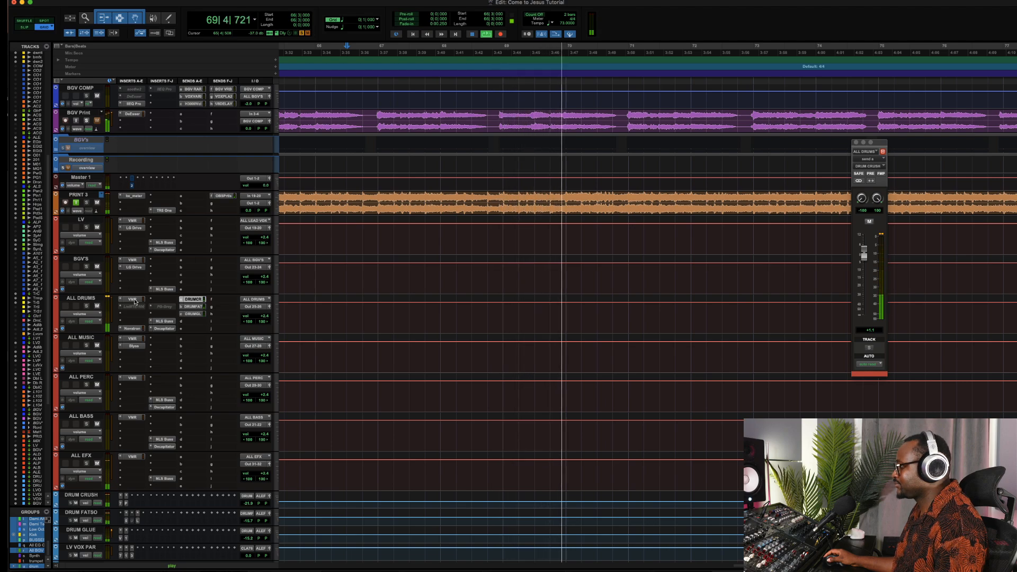
shift+super+click(193, 300)
super+click(137, 300)
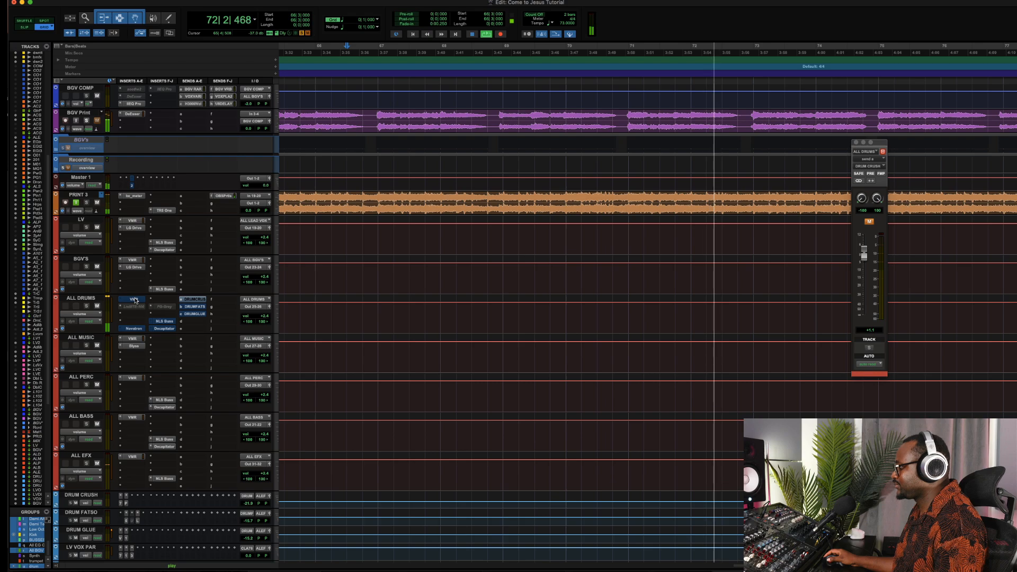
super+click(135, 301)
shift+super+click(192, 300)
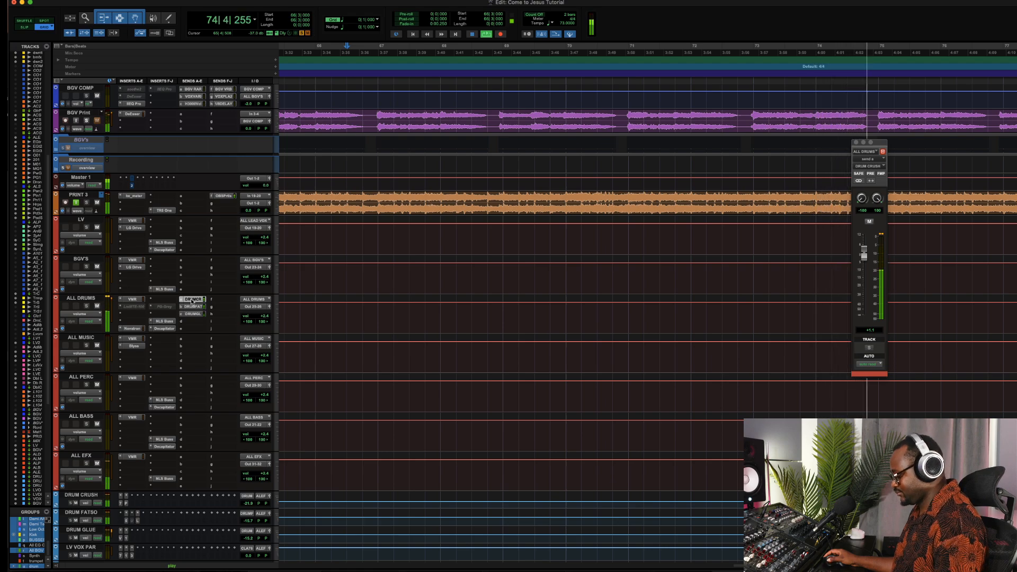
key(space)
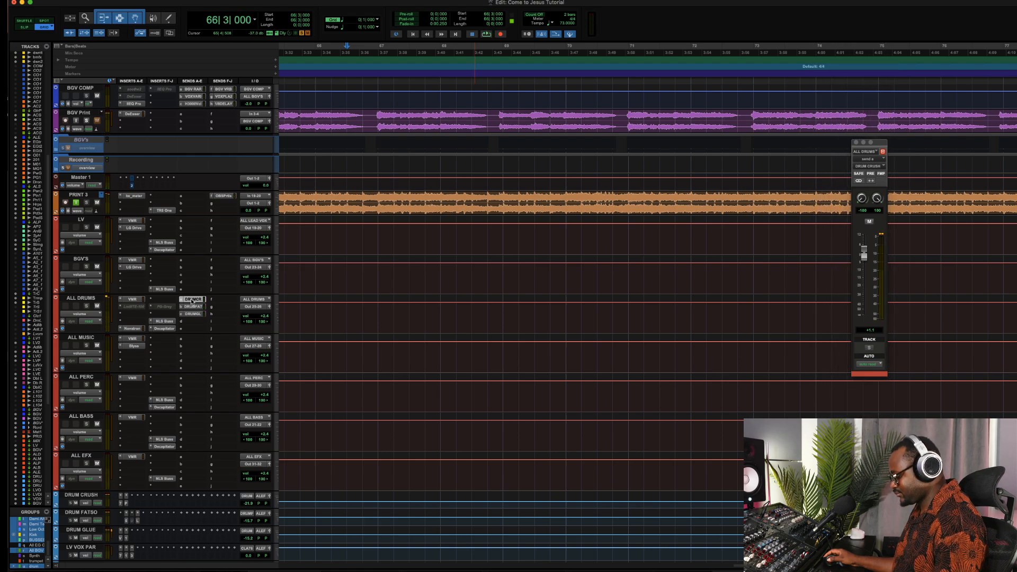
Audition the kick fill in bar 70 and select it across the Kick In, Kick Out and TRIG KICK_1 tracks
scroll(320, 270, up, 15)
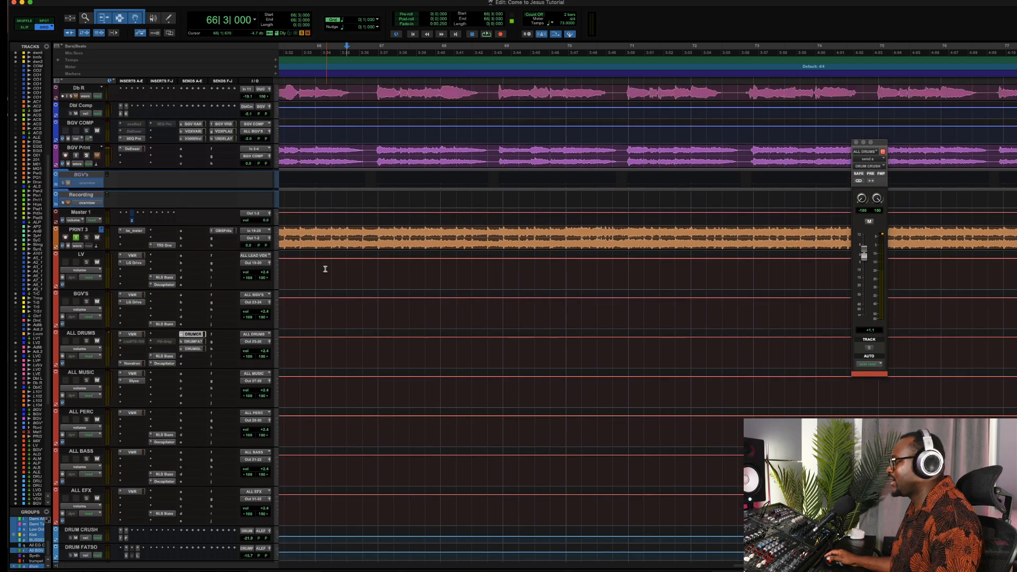
scroll(325, 269, up, 20)
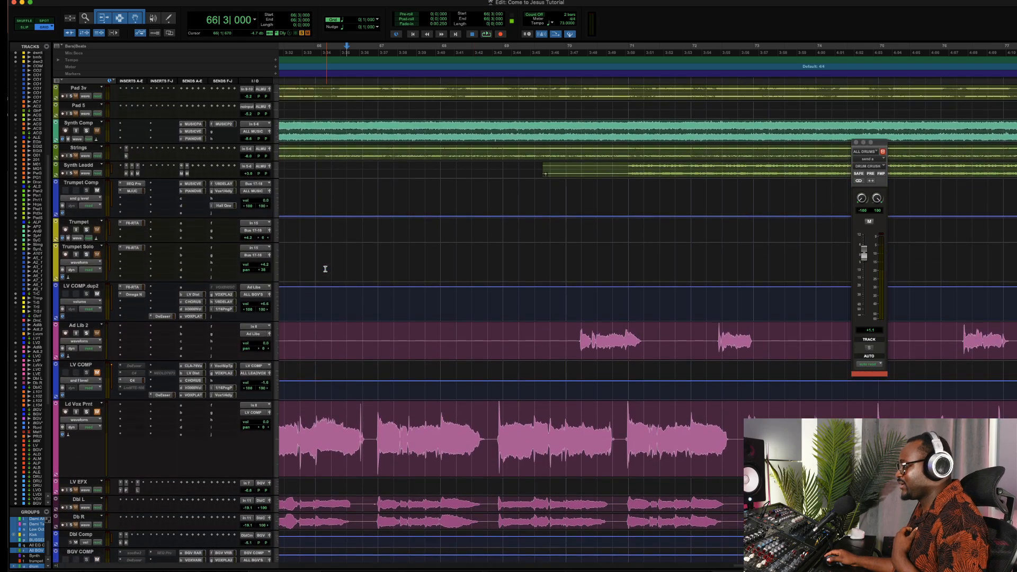
scroll(325, 269, up, 5)
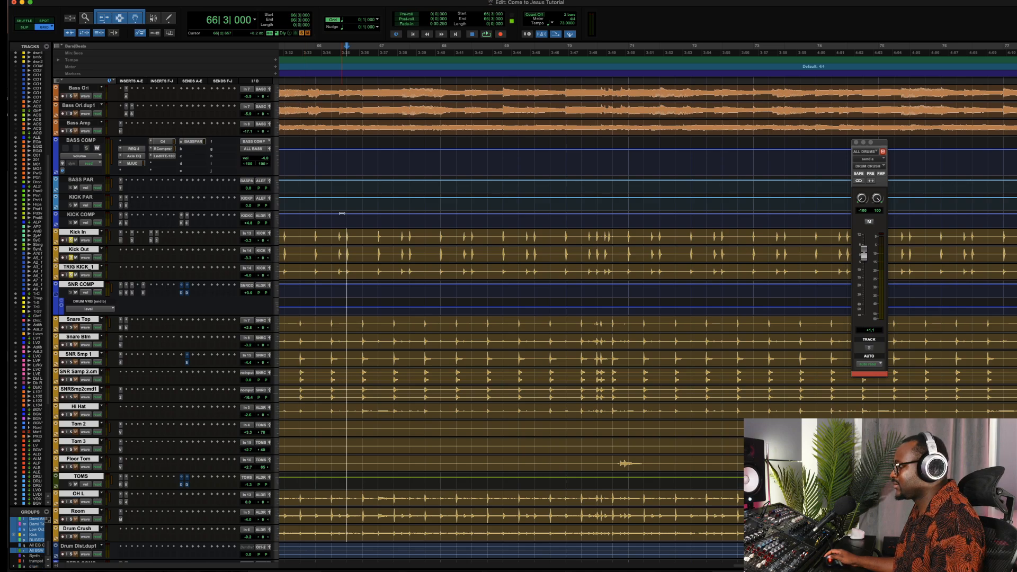
click(332, 235)
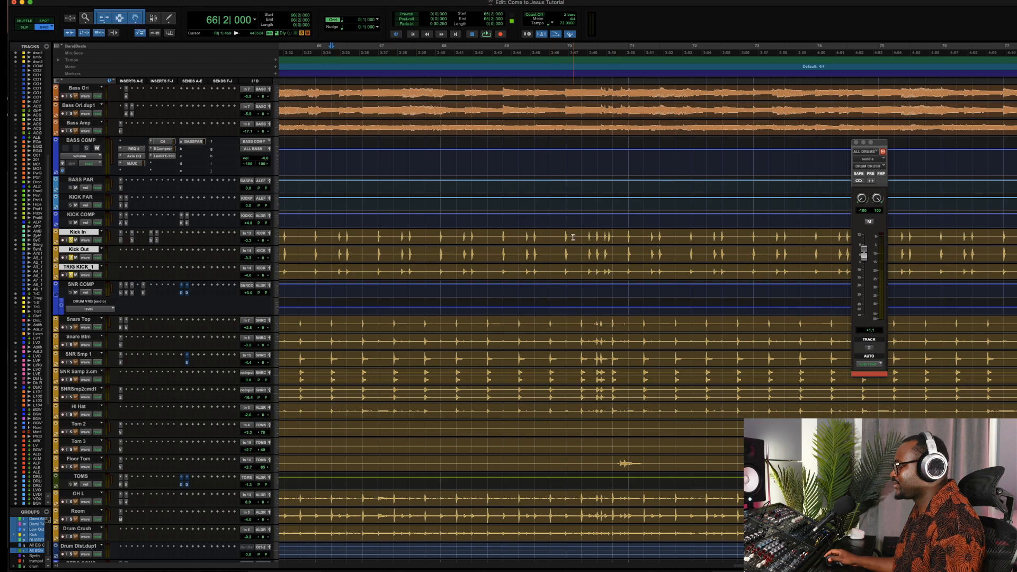
drag(565, 236, 608, 232)
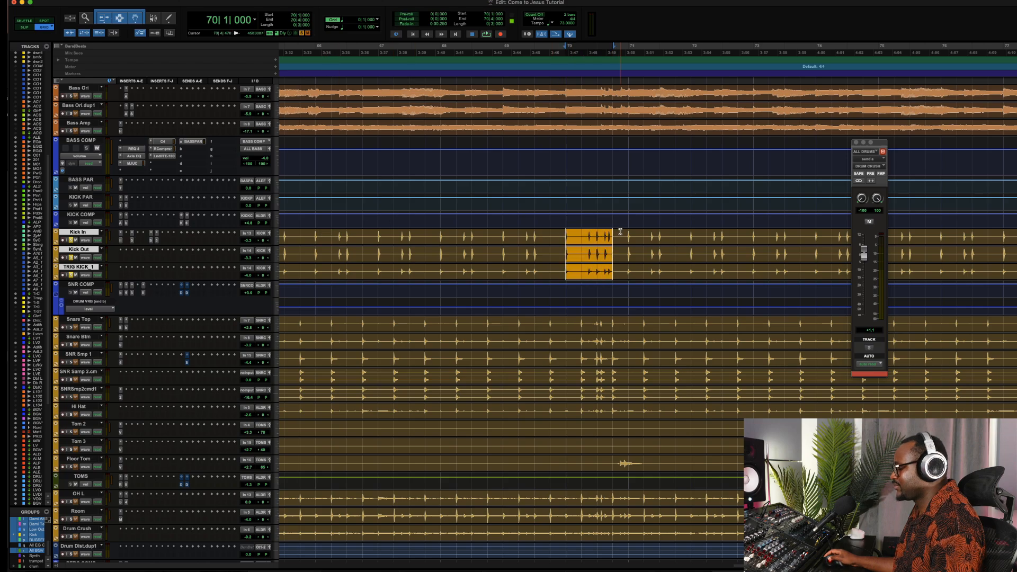
key(space)
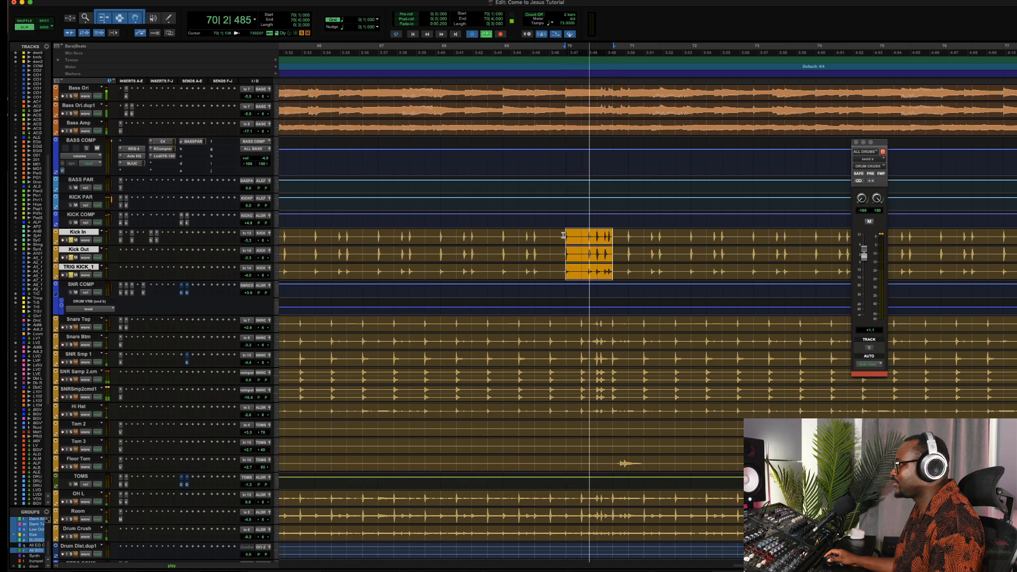
drag(562, 236, 618, 233)
Enlarge the three kick tracks and audition the Kick In track with all its inserts bypassed during looped playback of the fill
key(space)
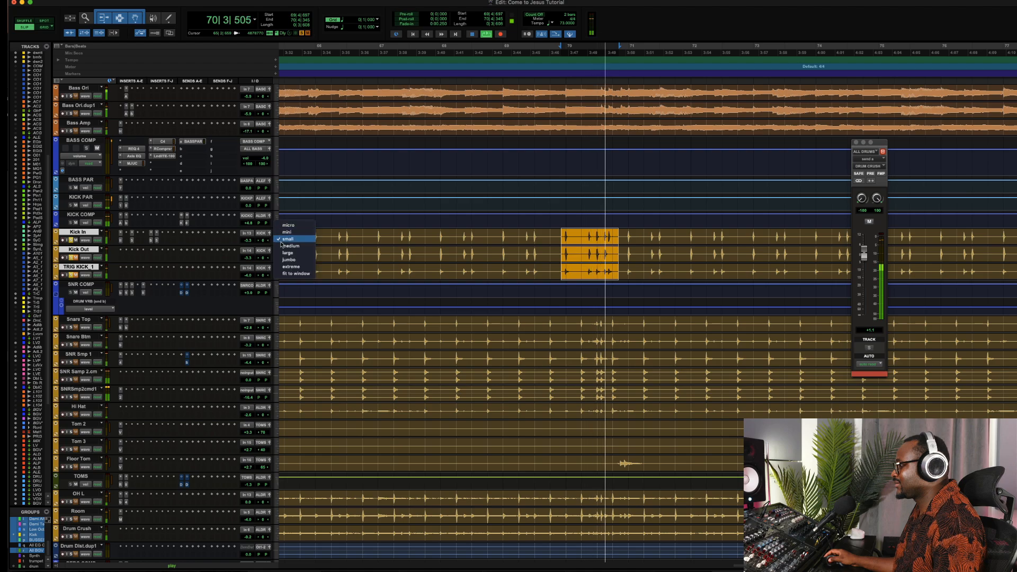
key(ctrl+Up)
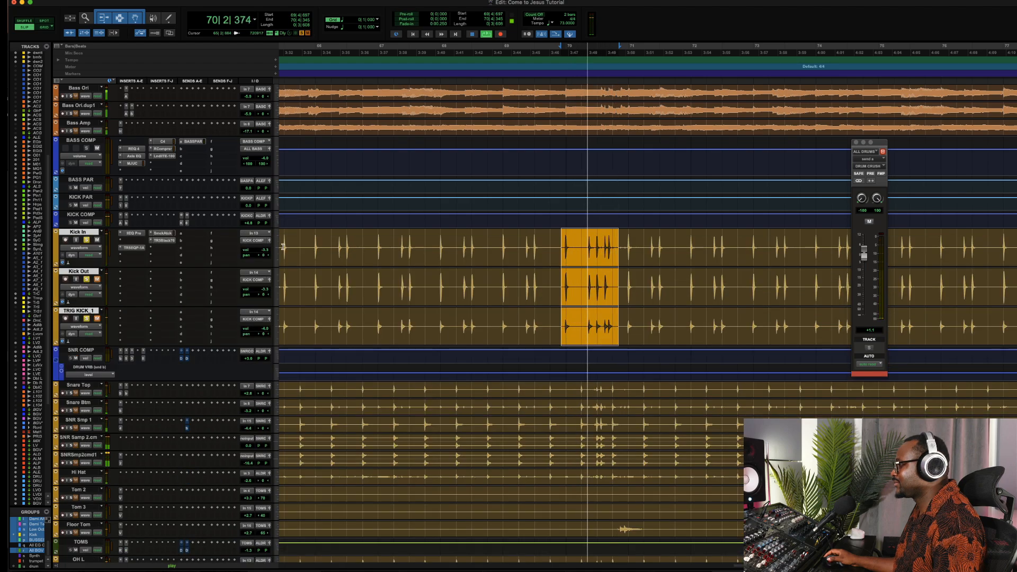
shift+super+click(136, 234)
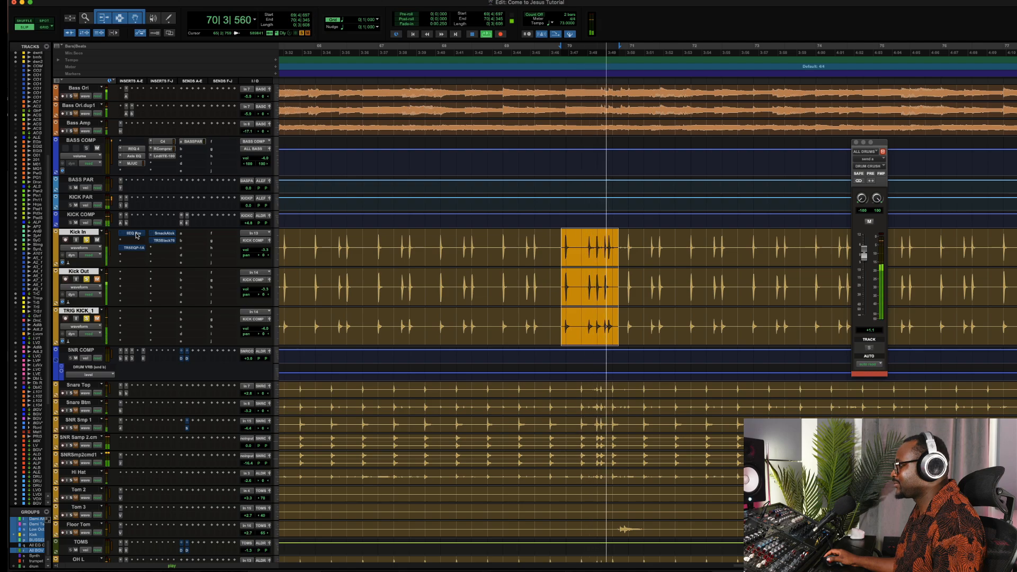
Exaggerate Band 1 of Kick In's IIEQ Pro to 7.89 dB at 128 Hz during playback, stop, and cut it to -2.39 dB
click(133, 233)
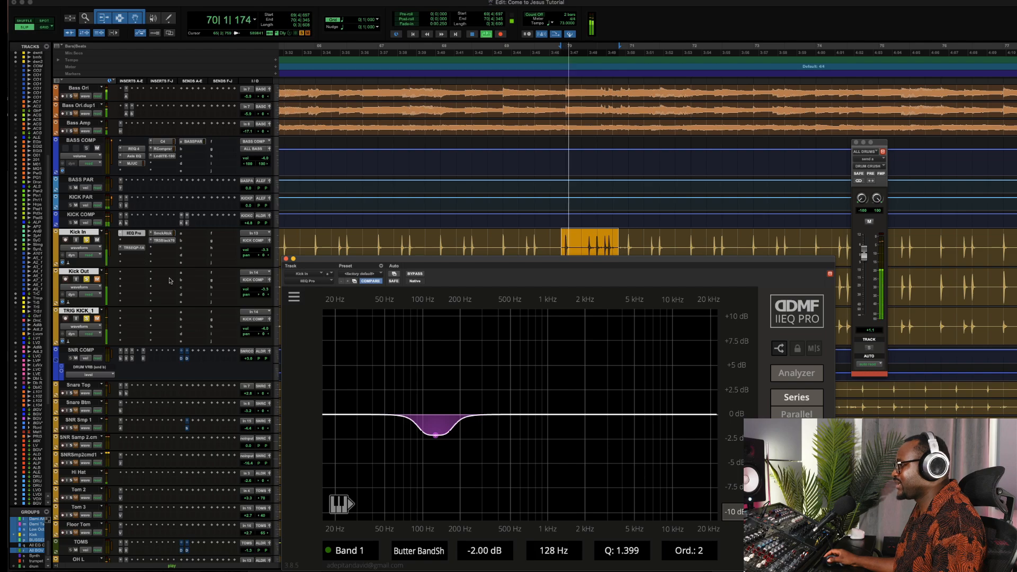
drag(489, 554, 492, 515)
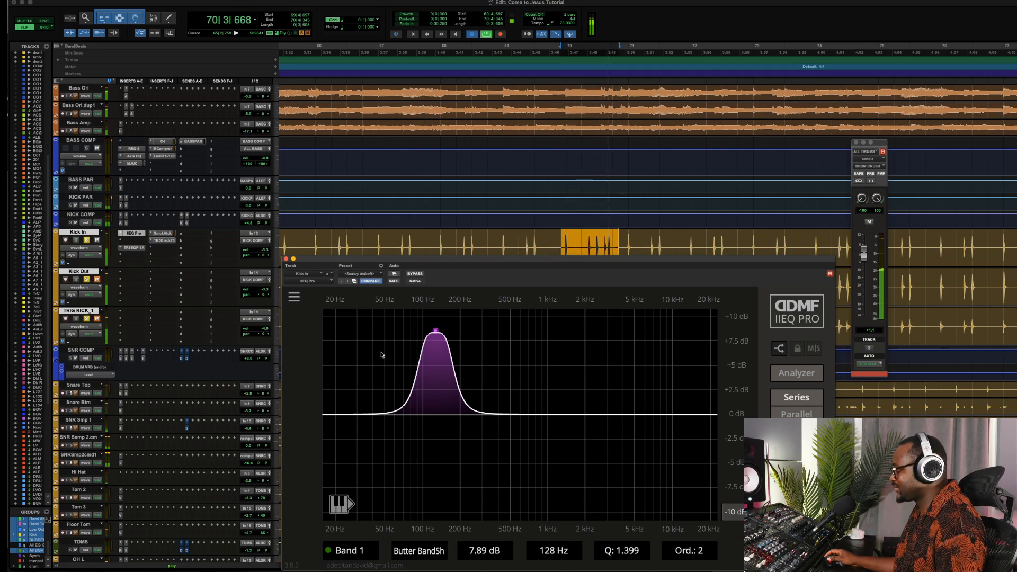
key(space)
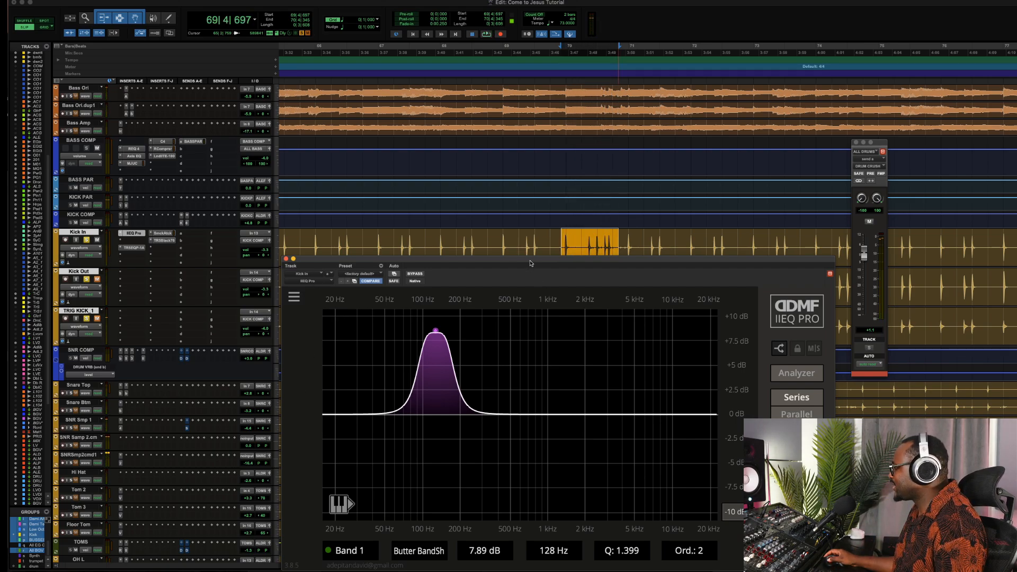
drag(530, 260, 537, 211)
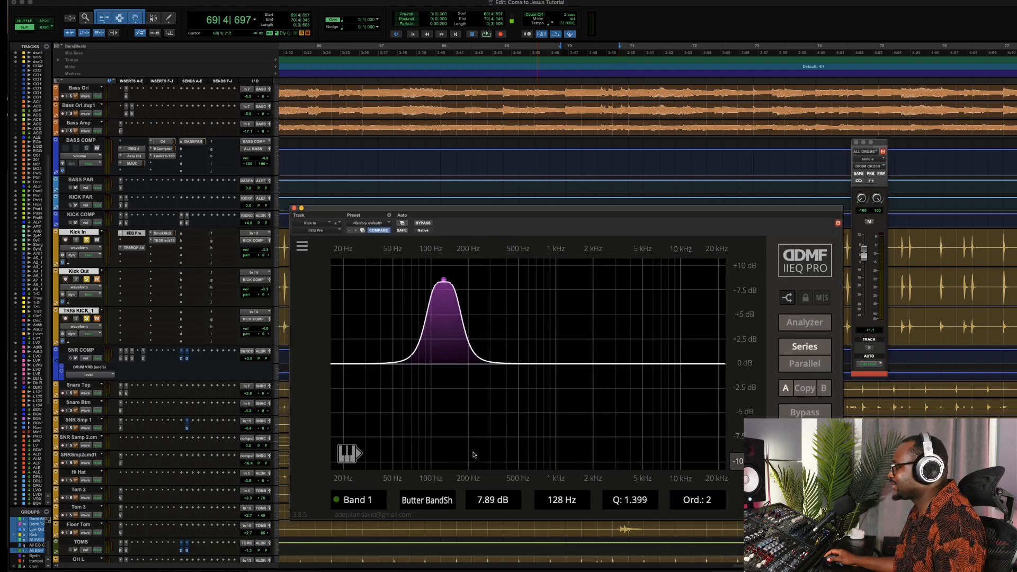
drag(487, 506, 484, 543)
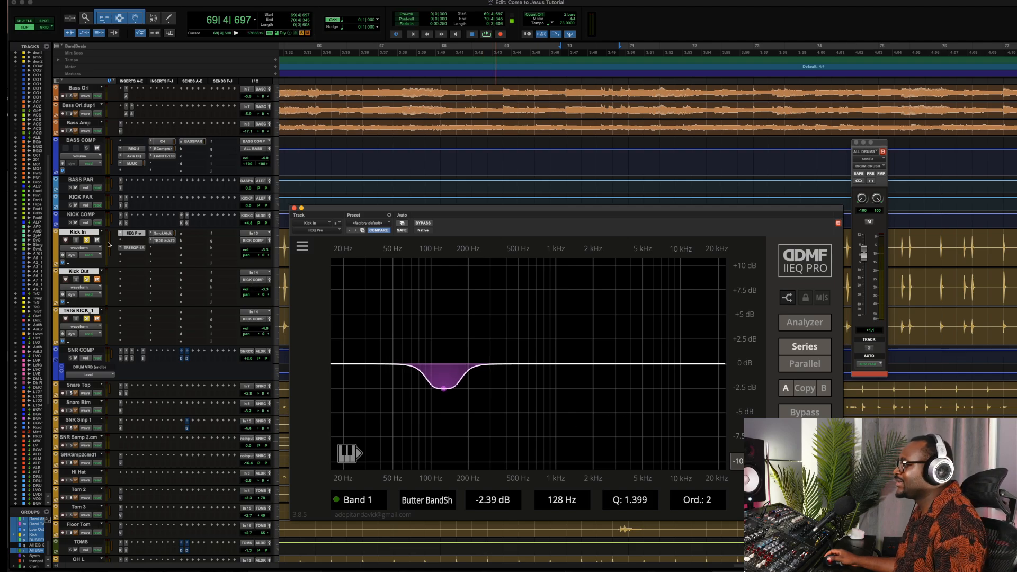
Open Kick In's EQP-1A insert, toggle the Kick Out and TRIG KICK_1 mutes, and compare the insert bypassed and active during playback
click(136, 247)
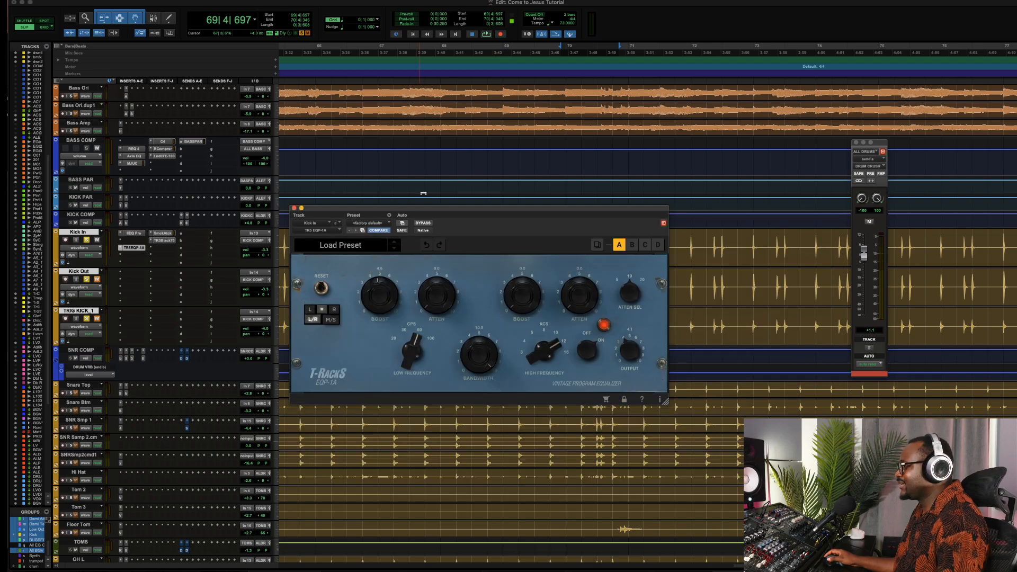
drag(421, 212, 436, 226)
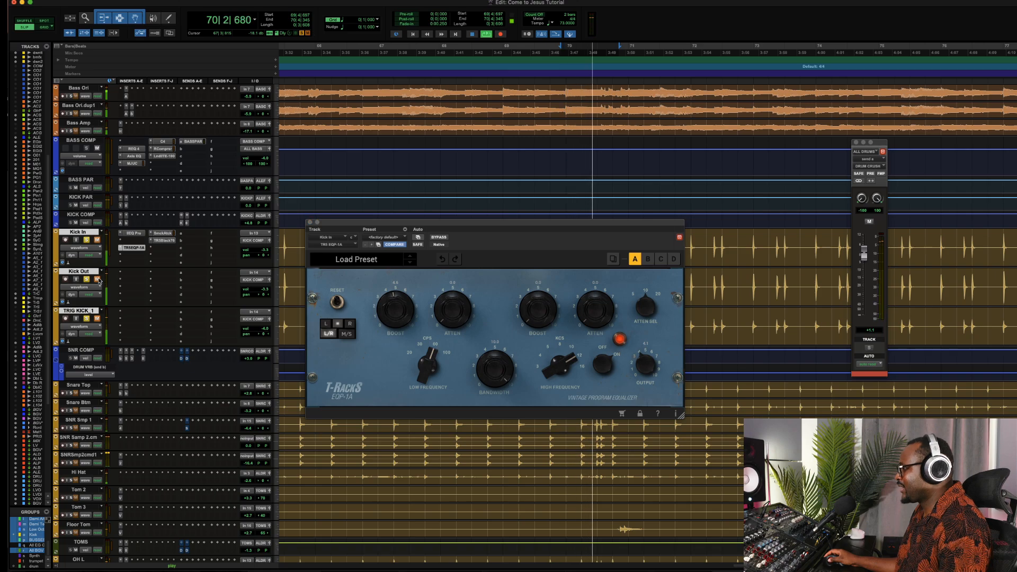
click(98, 280)
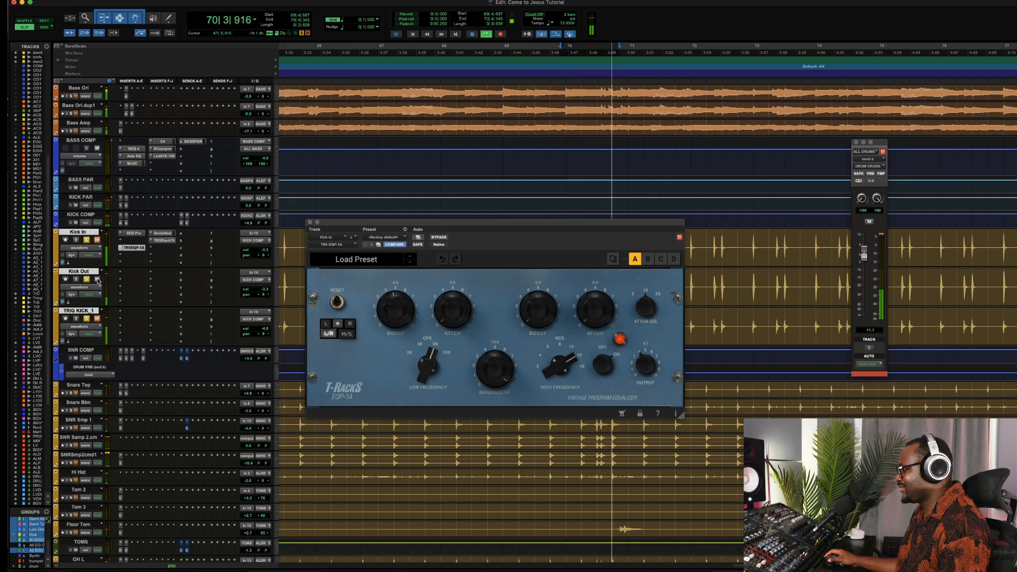
click(97, 318)
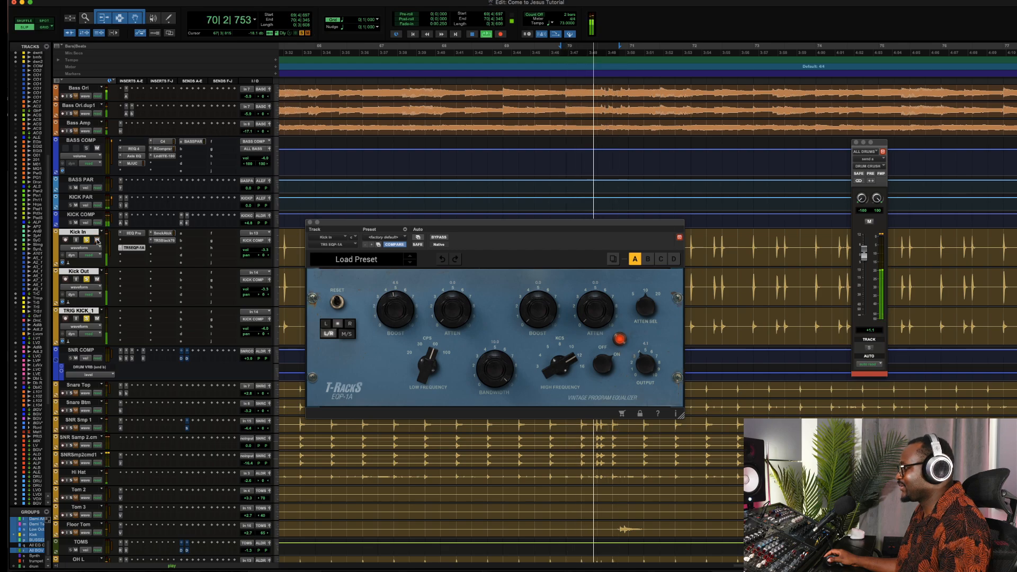
click(97, 279)
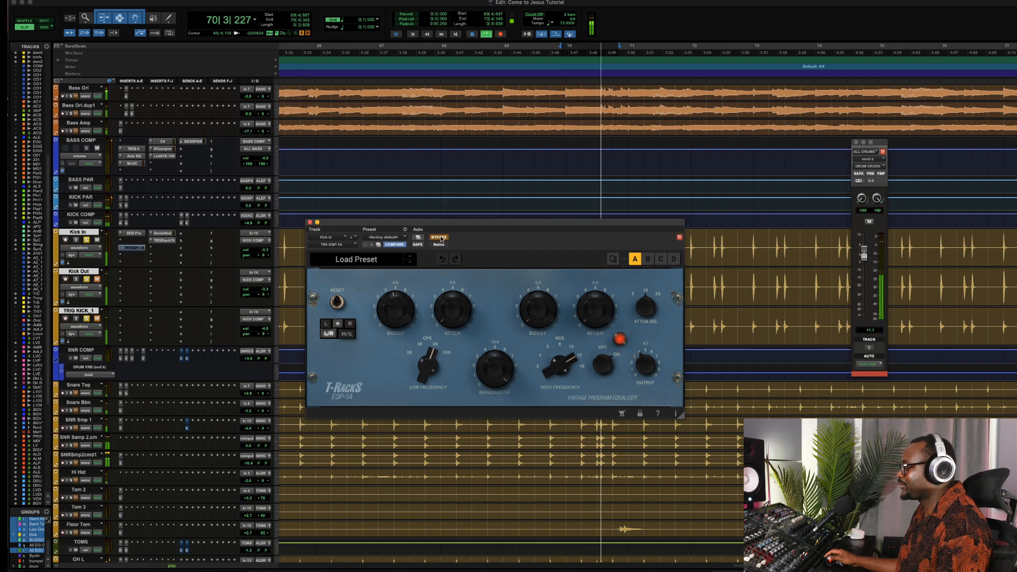
click(440, 238)
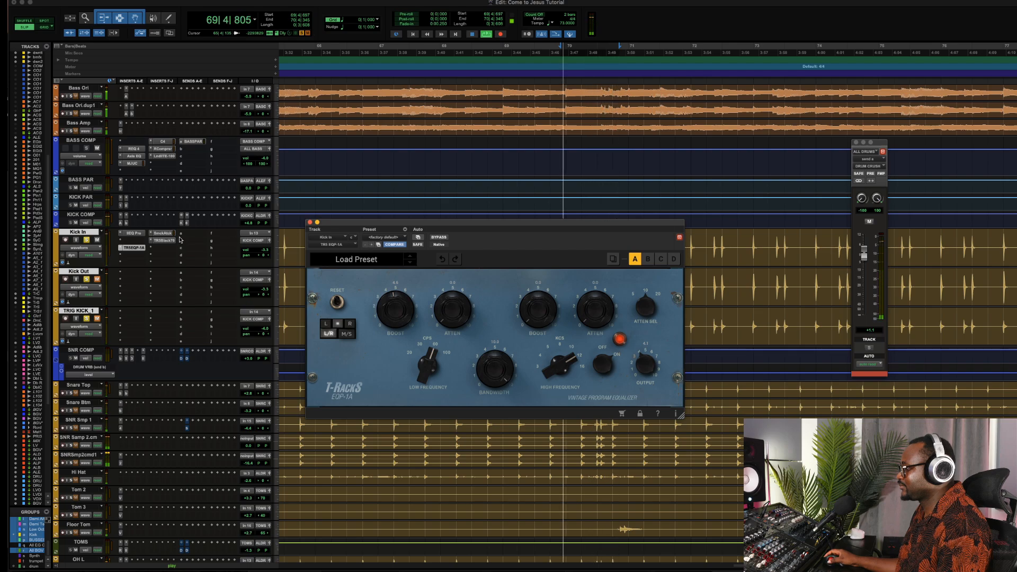
key(space)
Compare the Smack Attack insert of the Kick In track bypassed and active during looped playback, leaving it active and closing its window
click(163, 233)
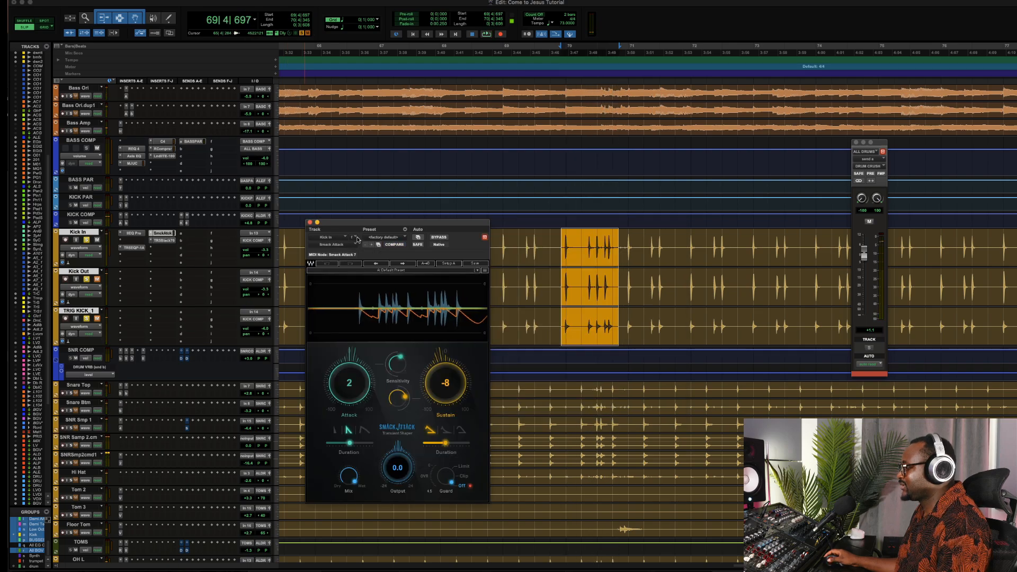
key(space)
click(439, 237)
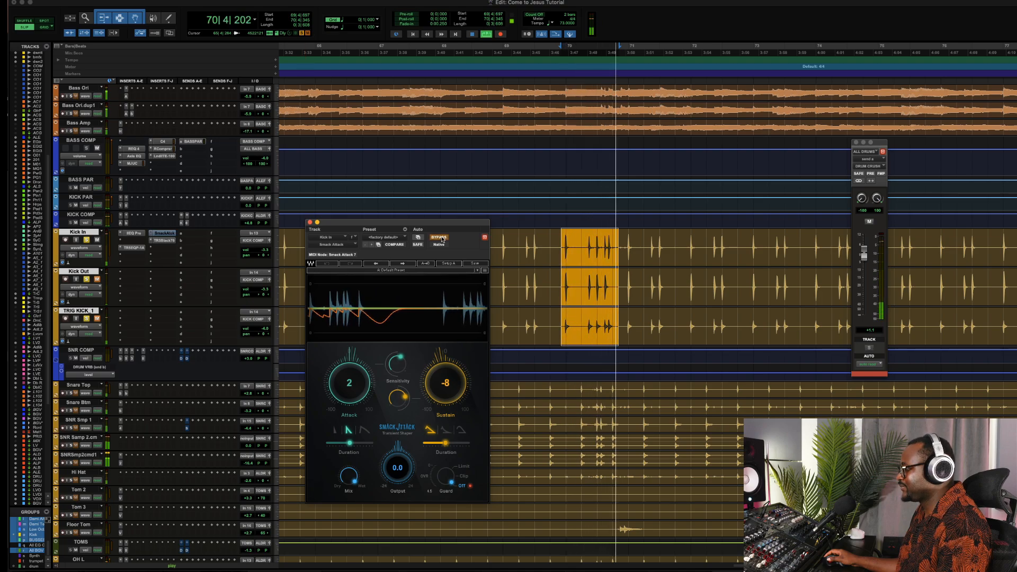
click(439, 237)
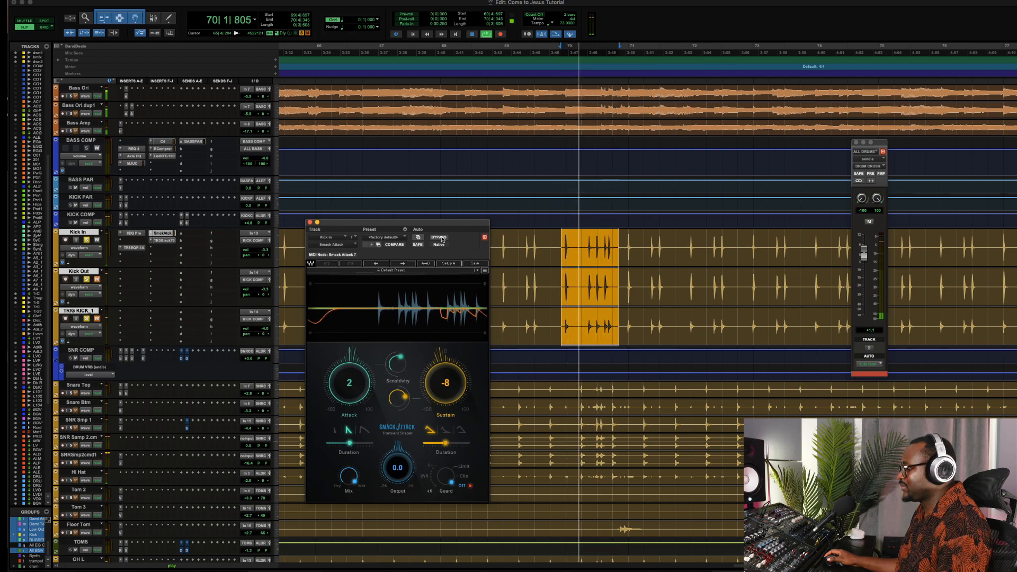
key(space)
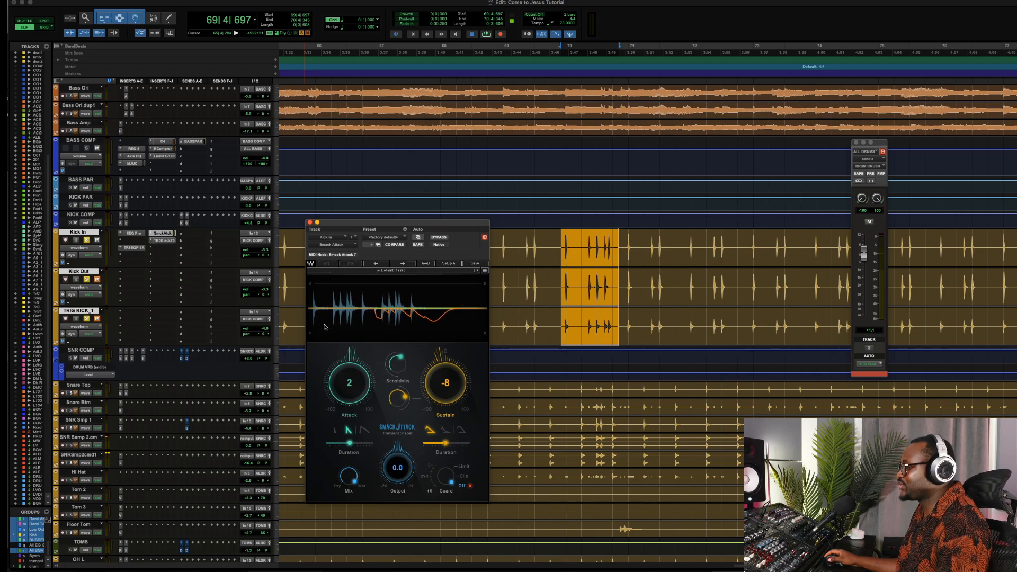
click(310, 222)
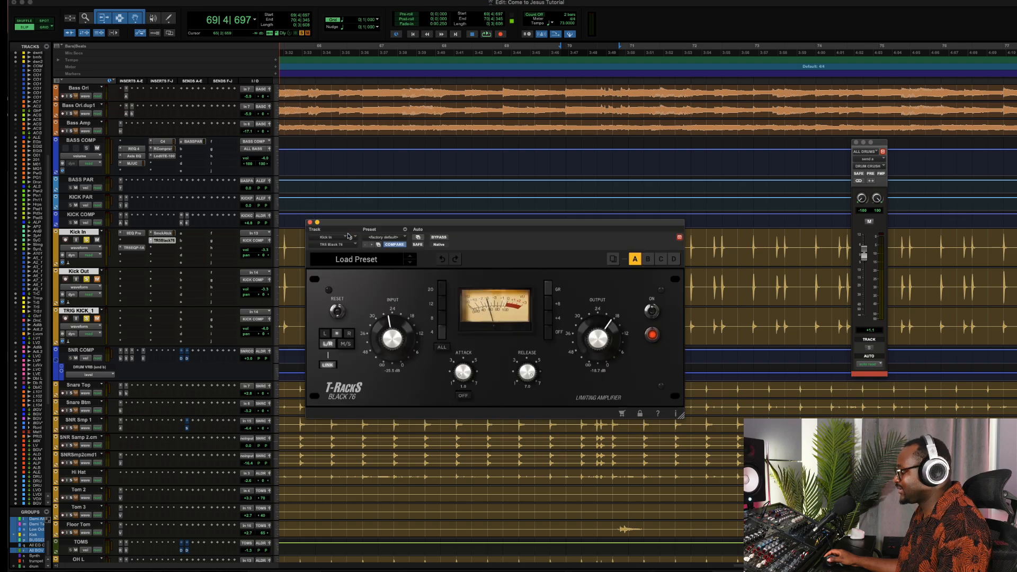
Compare the T-RackS Black 76 limiter on Kick In bypassed and active during playback, and move its window clear of the selected kick fill
click(439, 238)
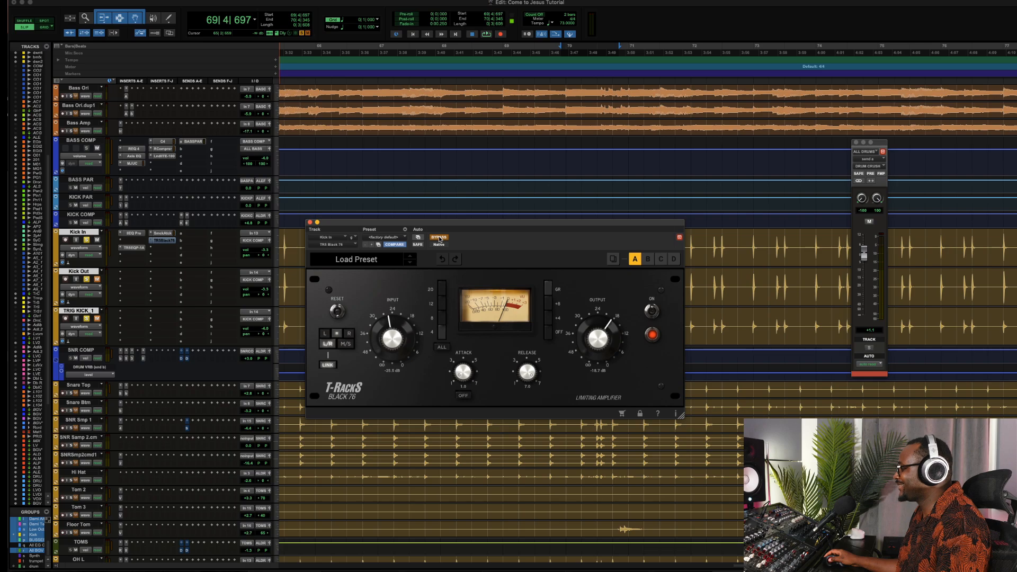
key(space)
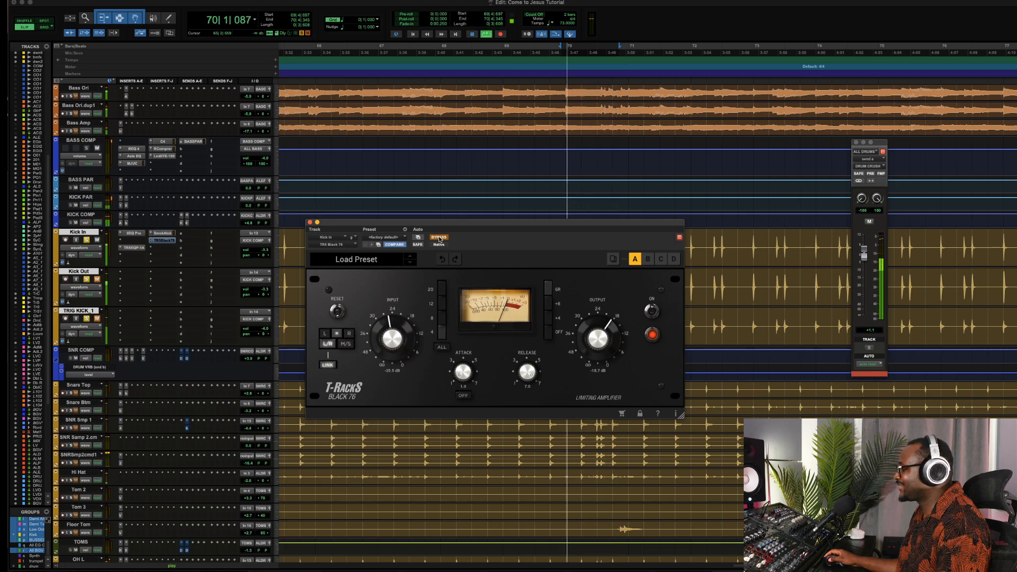
click(439, 237)
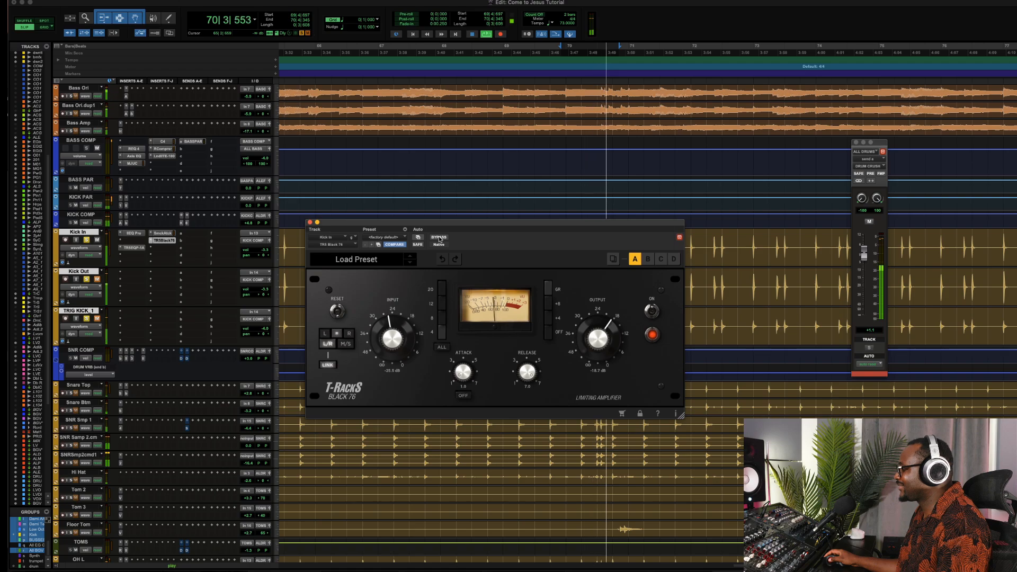
key(space)
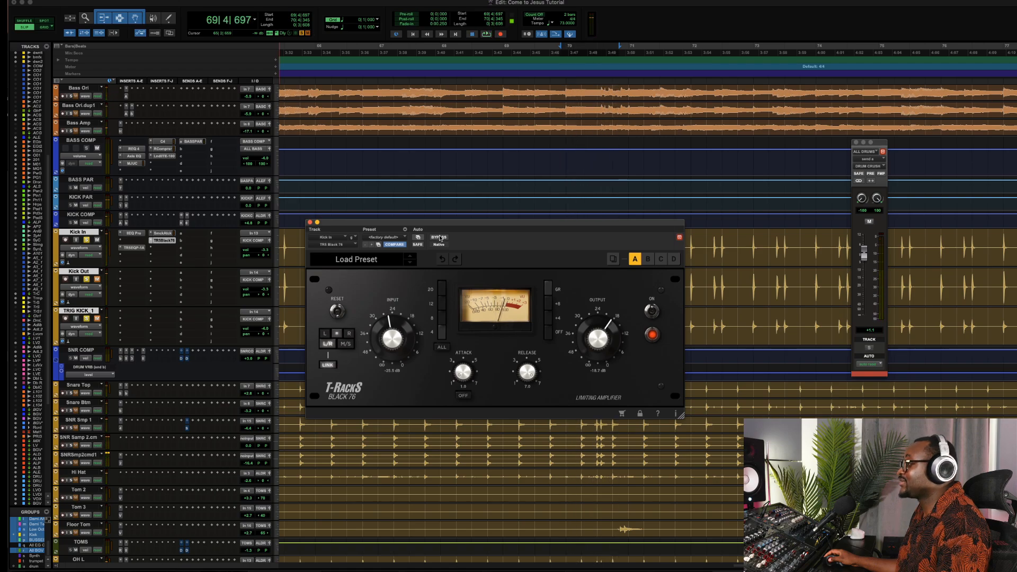
drag(443, 225, 394, 286)
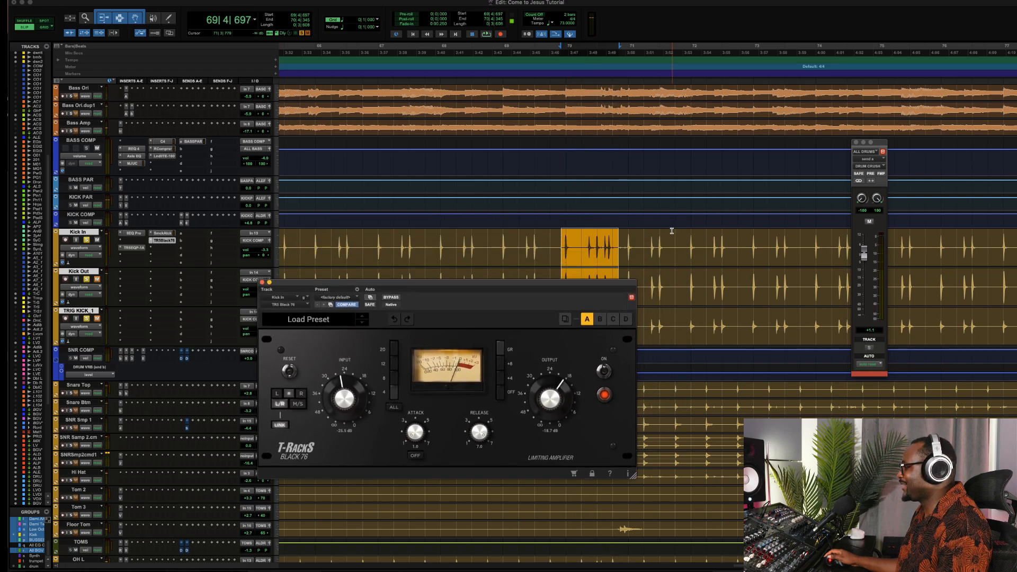
Select the kick passage starting at 71|2|095, compare Kick In's Black 76 limiter bypassed and active during playback, and close its window
drag(645, 240, 731, 237)
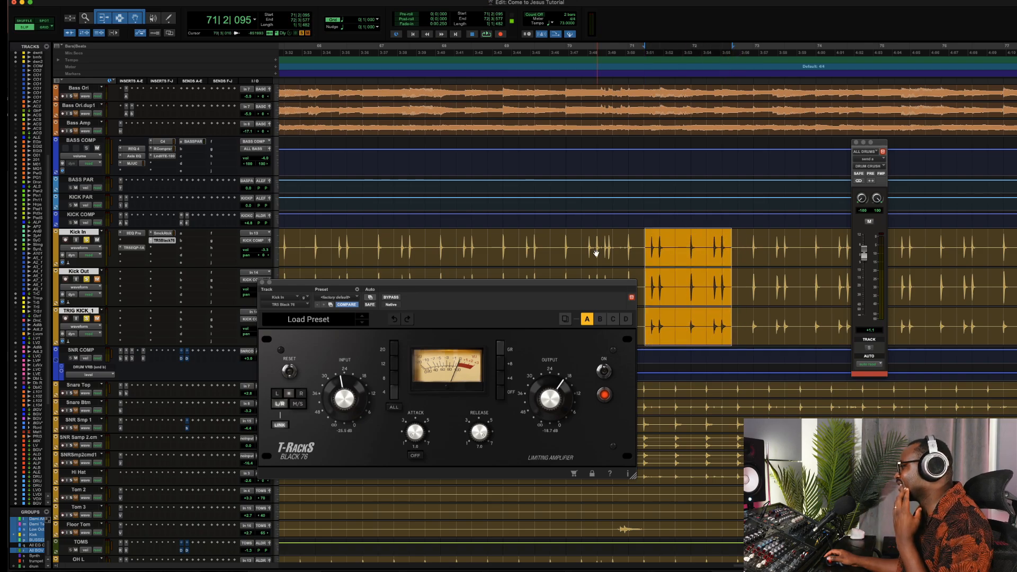
click(392, 298)
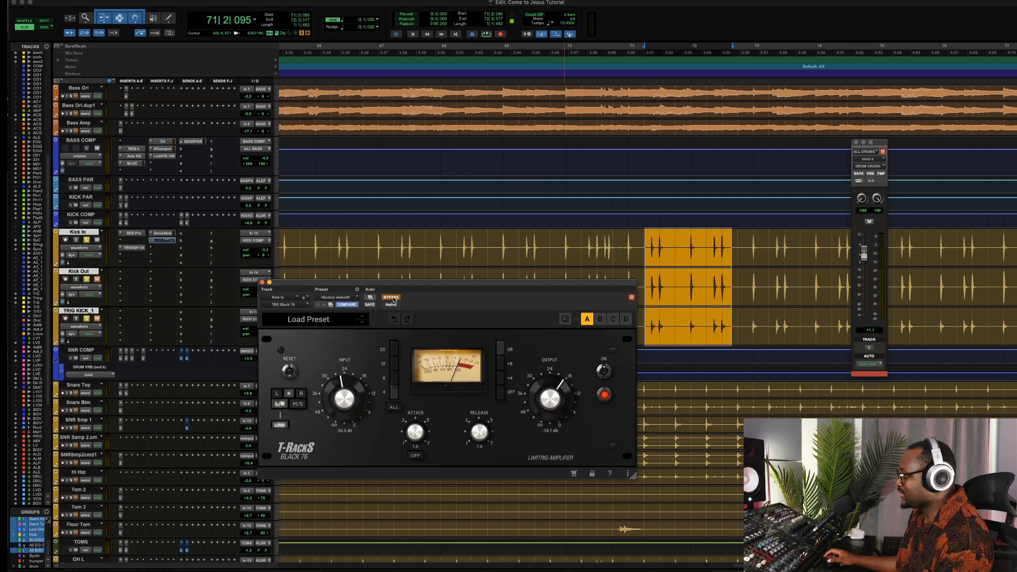
key(space)
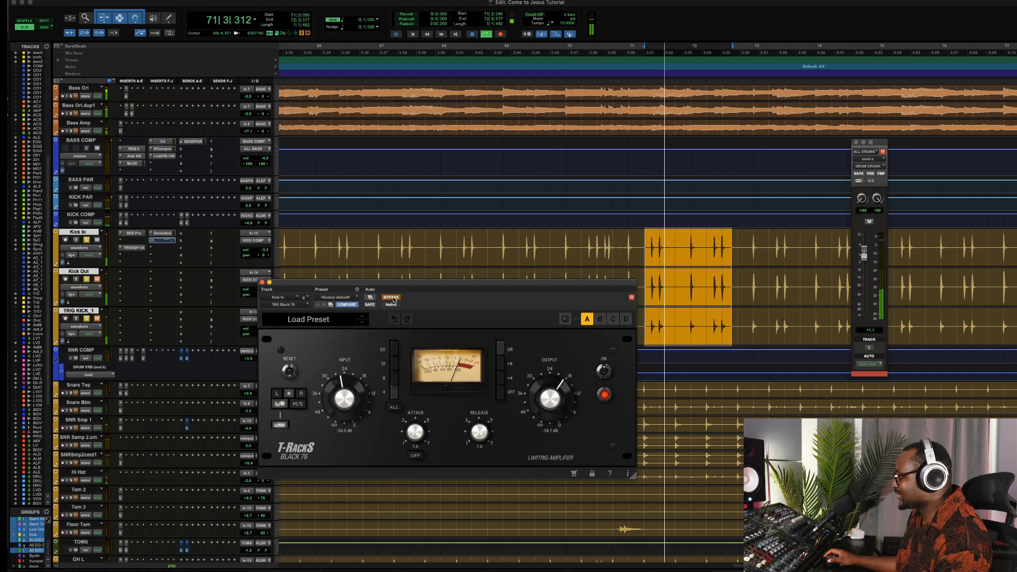
key(space)
click(392, 298)
key(space)
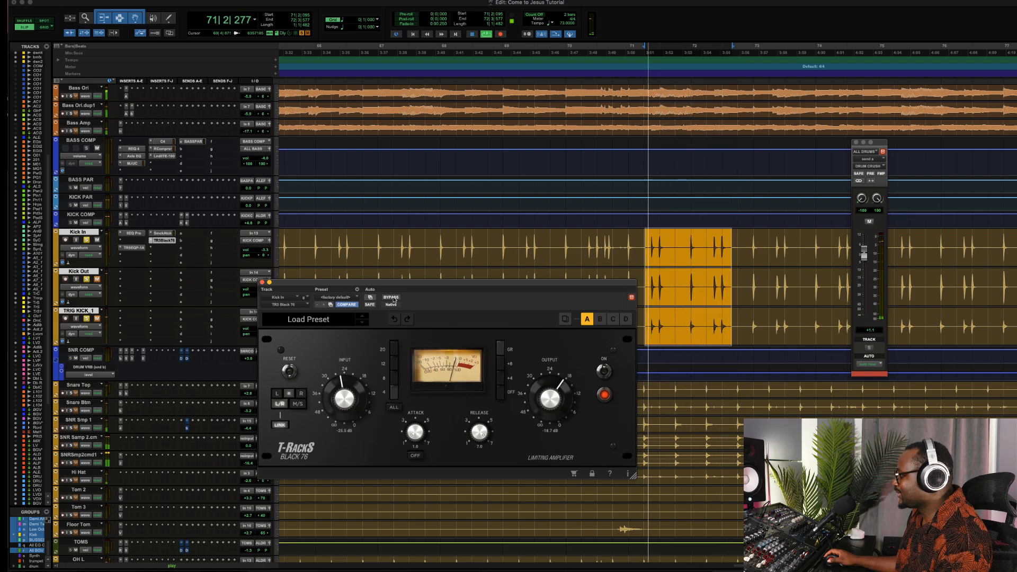
key(space)
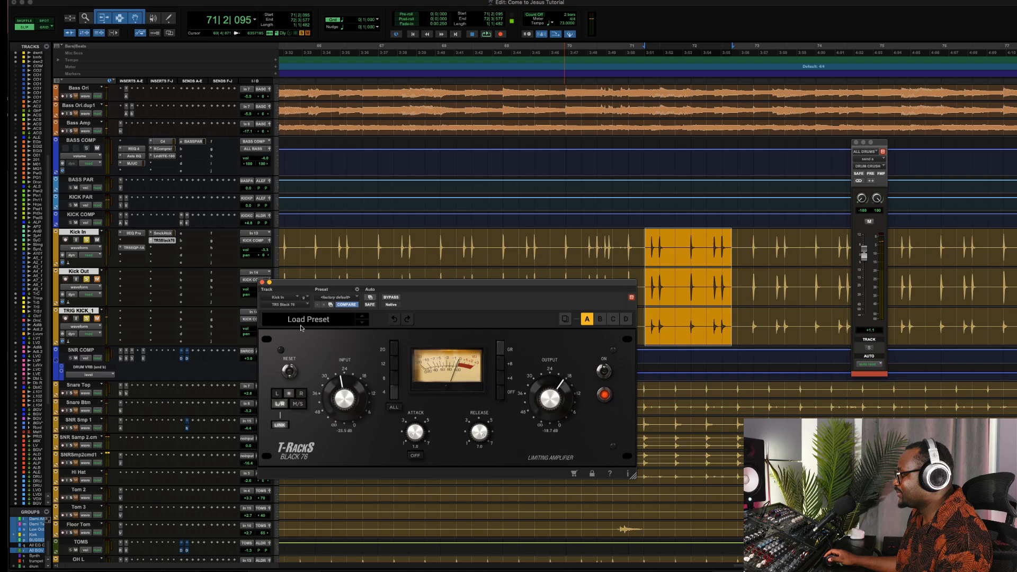
click(263, 282)
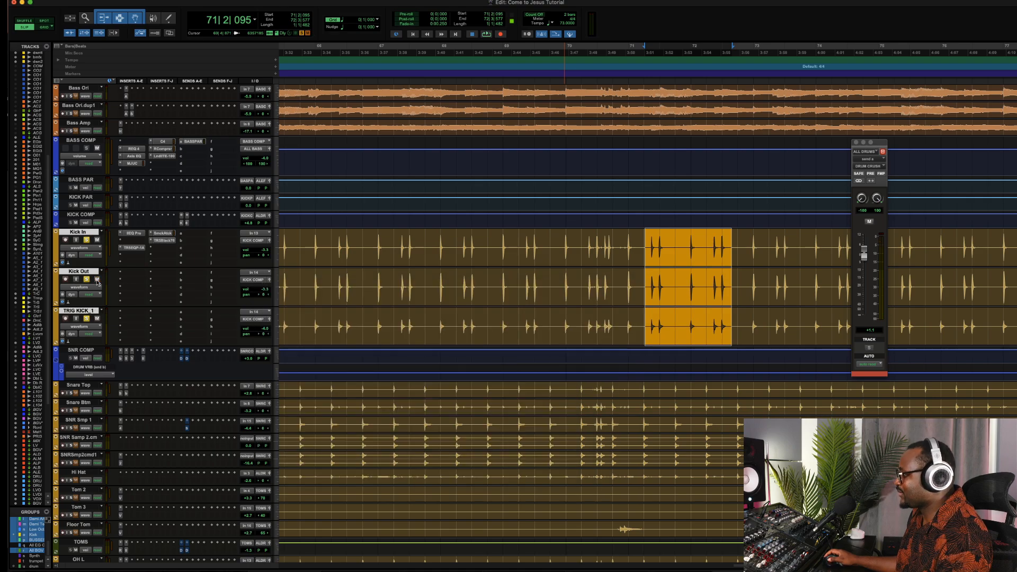
Compare all Kick In inserts bypassed and active together while playing the selected kick passage, leaving them active
key(space)
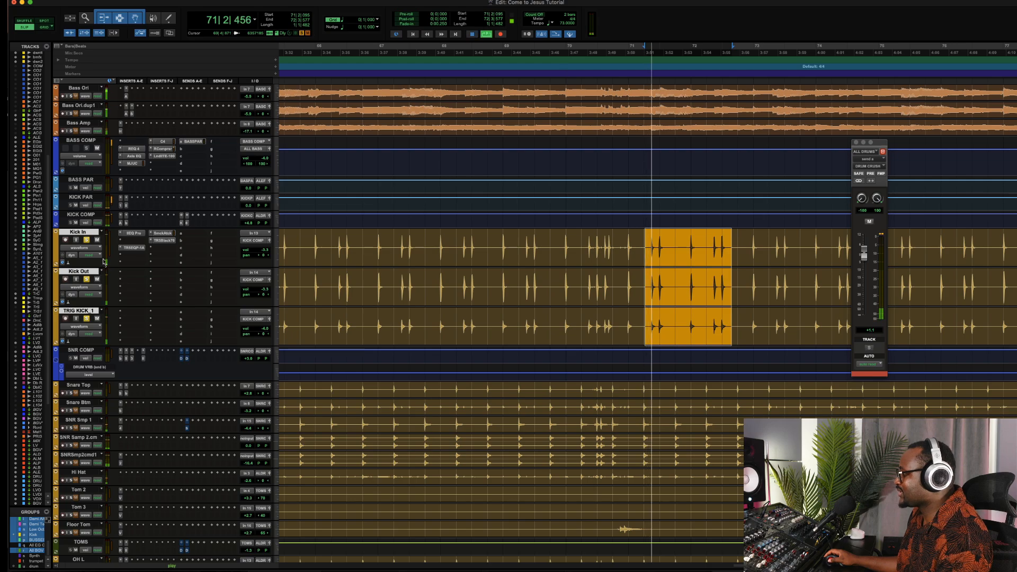
shift+super+click(133, 234)
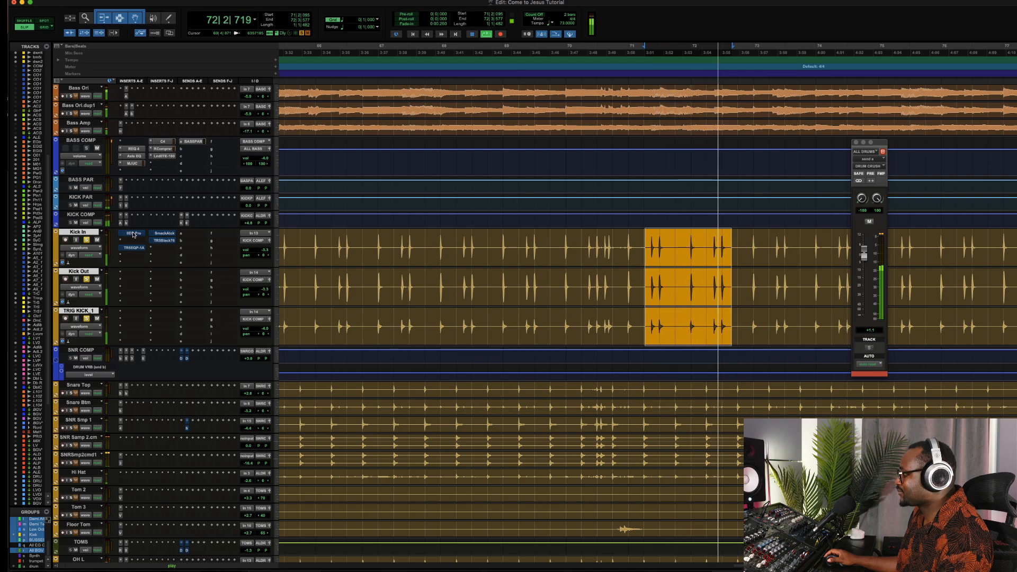
shift+super+click(133, 235)
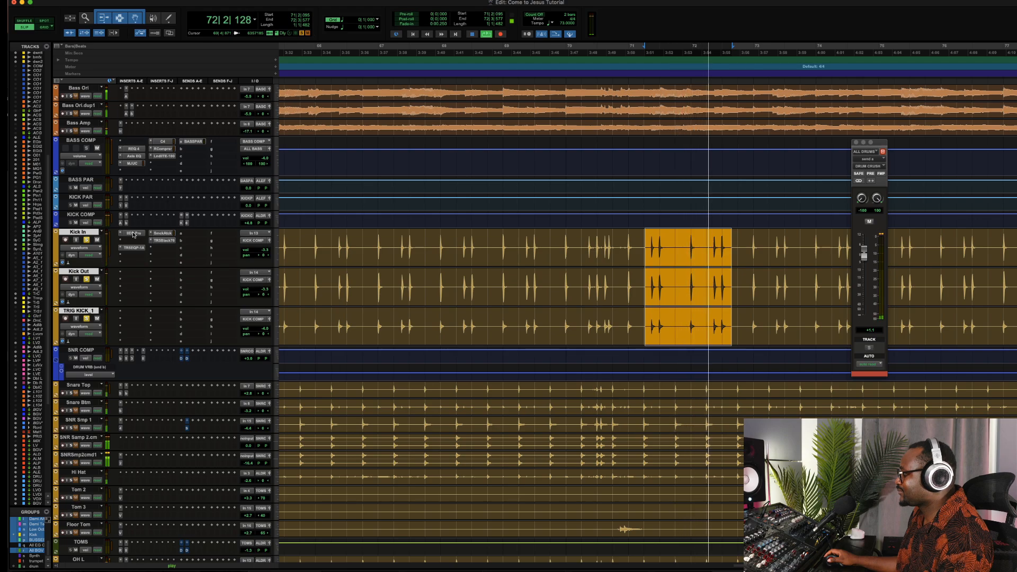
key(space)
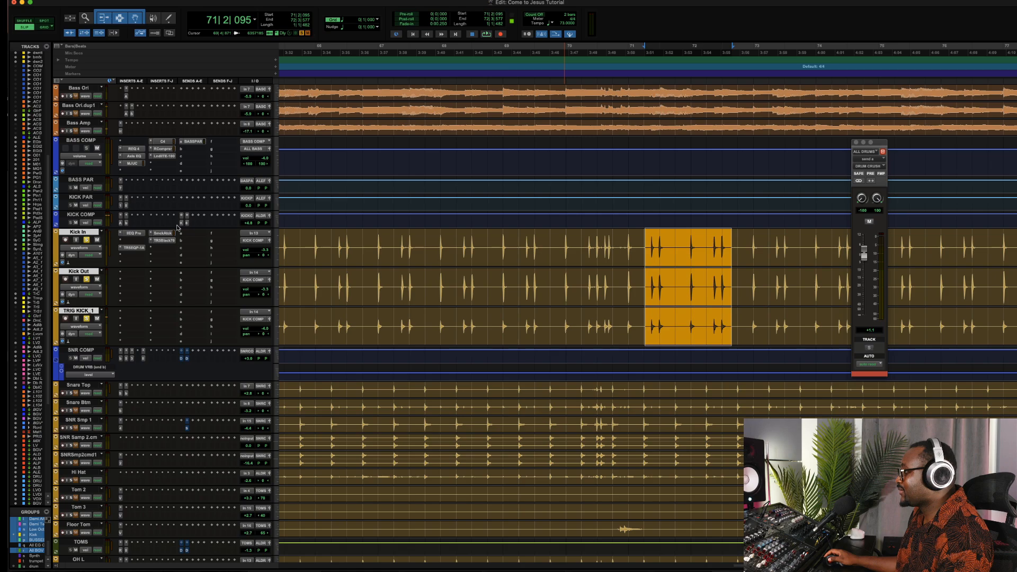
Set the KICK COMP track height to medium, mute its two sends, and bypass its two inserts
click(279, 221)
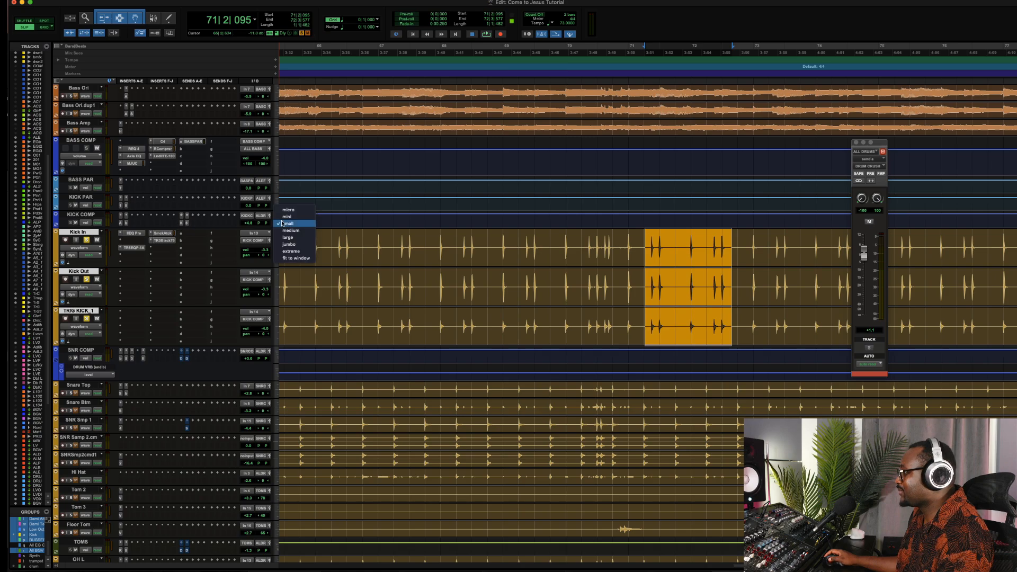
click(289, 234)
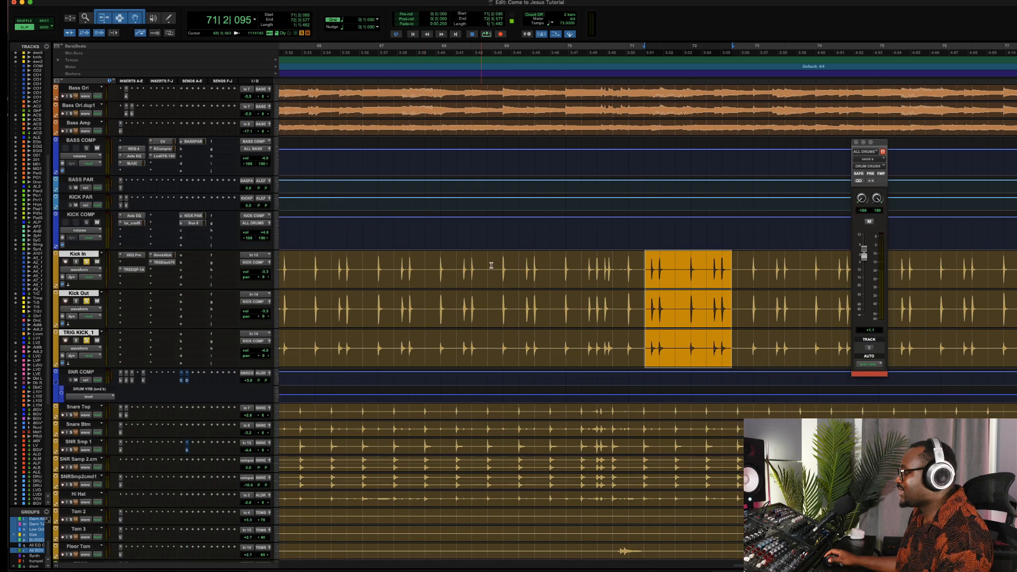
click(86, 262)
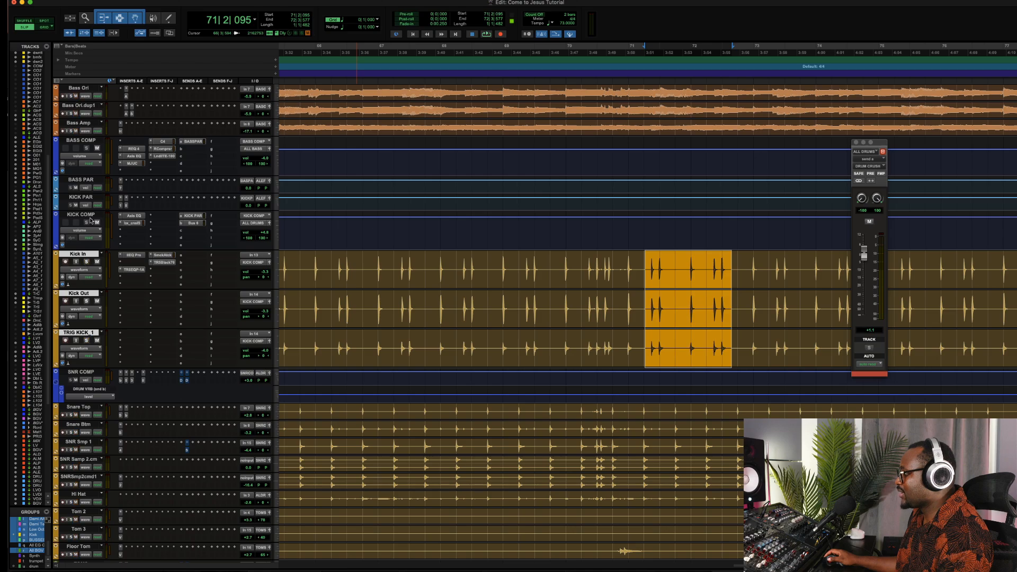
click(87, 261)
shift+super+click(197, 217)
shift+super+click(140, 217)
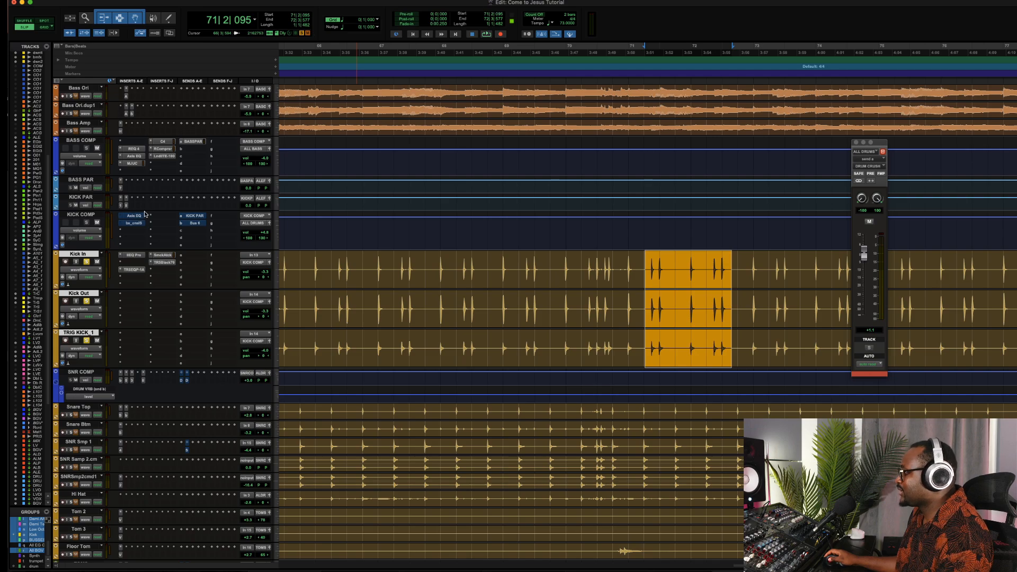
Inspect the dbx-160 compressor and IIEQ Pro inserts of the KICK PAR track, leaving both windows closed
click(121, 205)
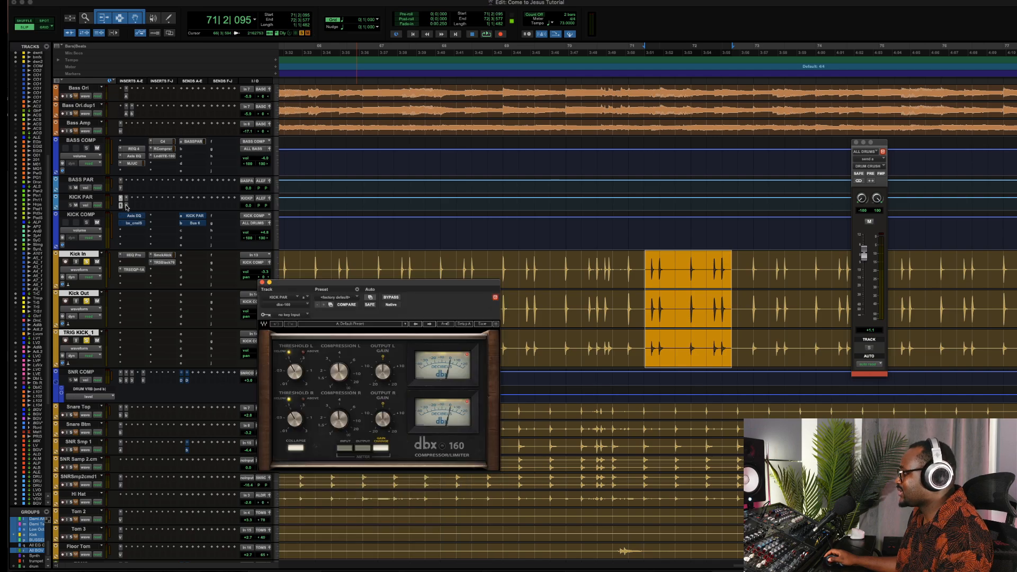
click(126, 206)
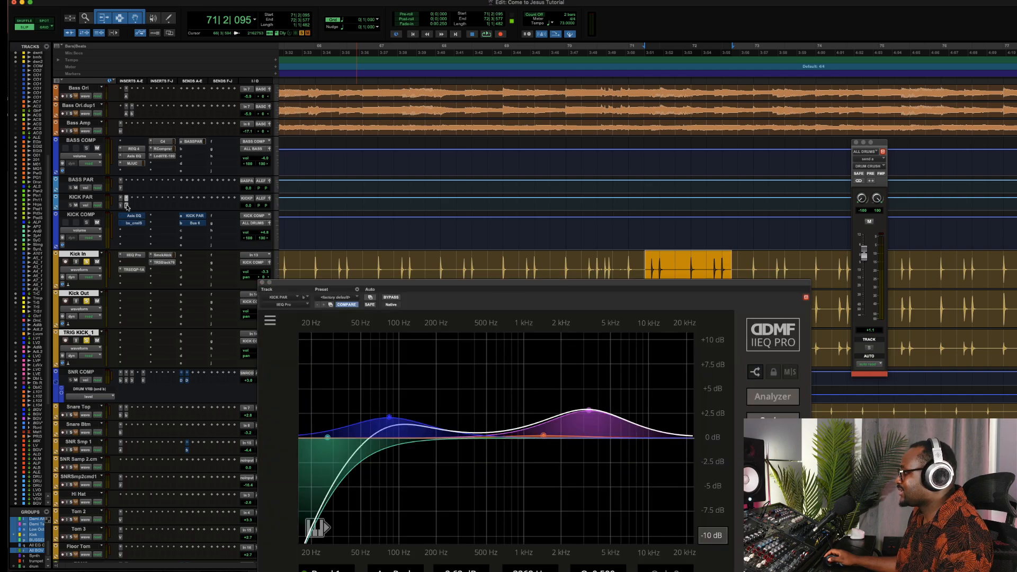
click(126, 205)
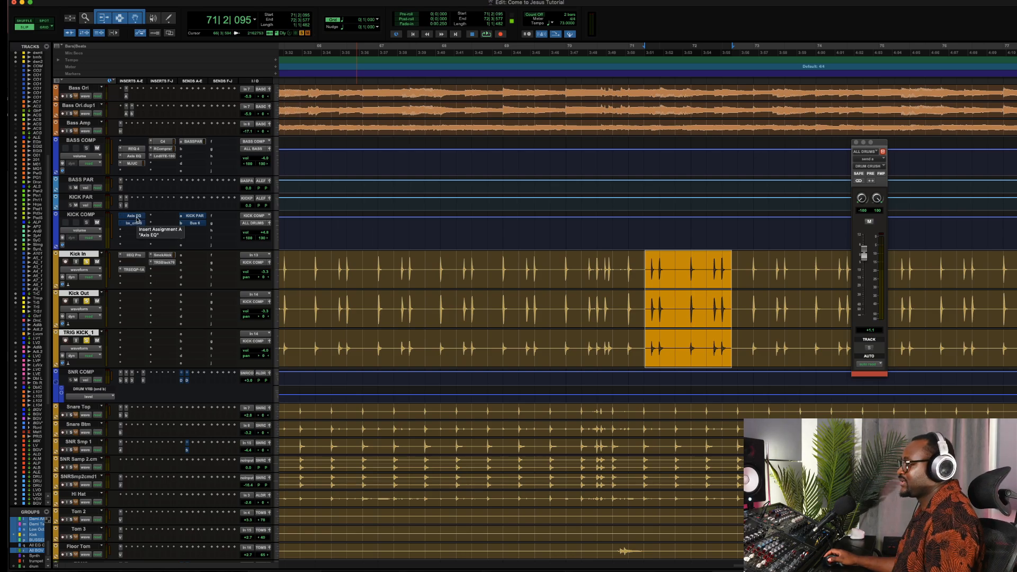
Play the kick passage with KICK COMP's processing off, open its Axis EQ in a clearer spot, and take it out of bypass
key(space)
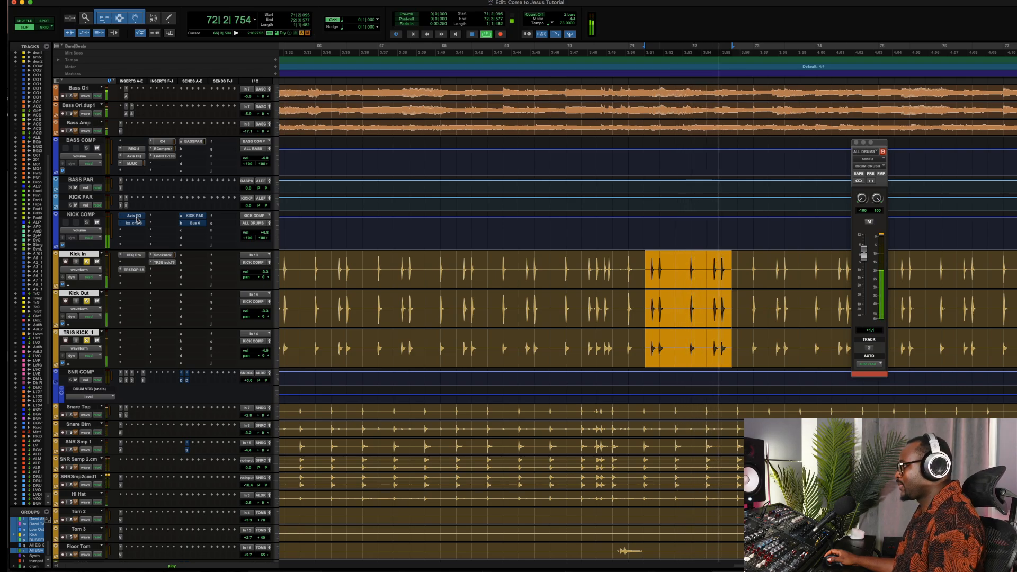
key(space)
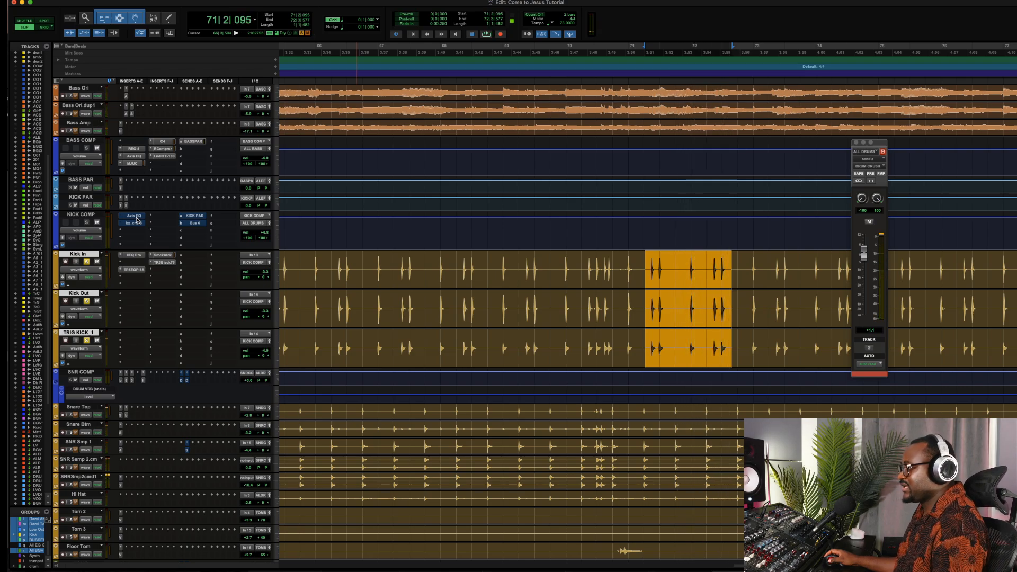
click(134, 216)
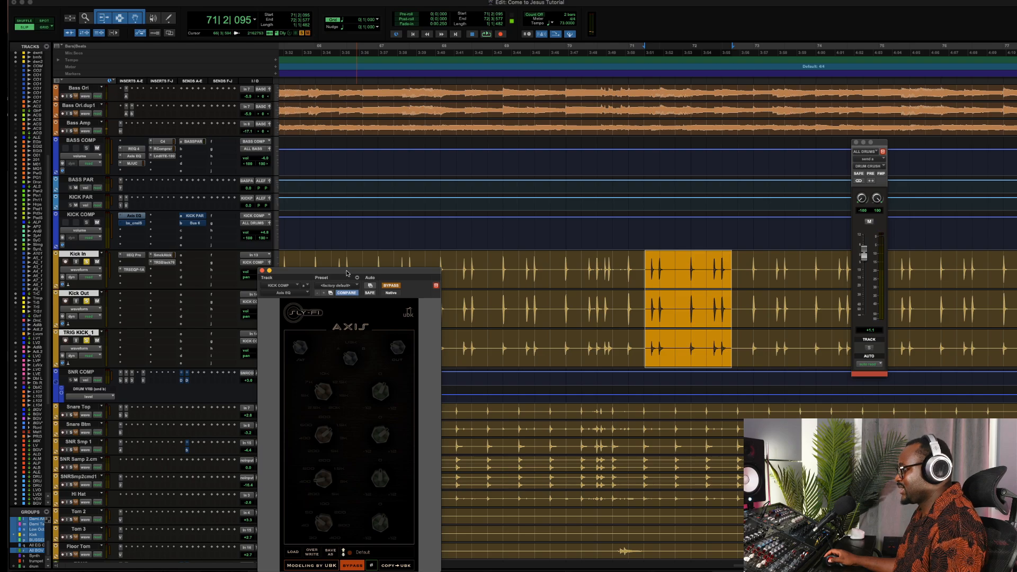
drag(346, 272, 398, 170)
click(451, 184)
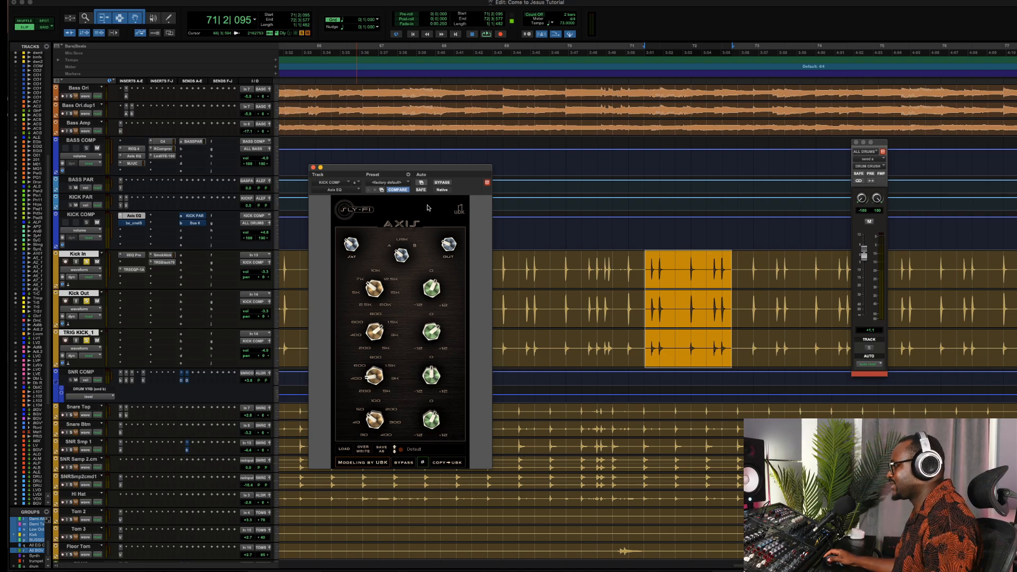
Compare KICK COMP's Axis EQ active and bypassed during looped playback, leaving it active
key(space)
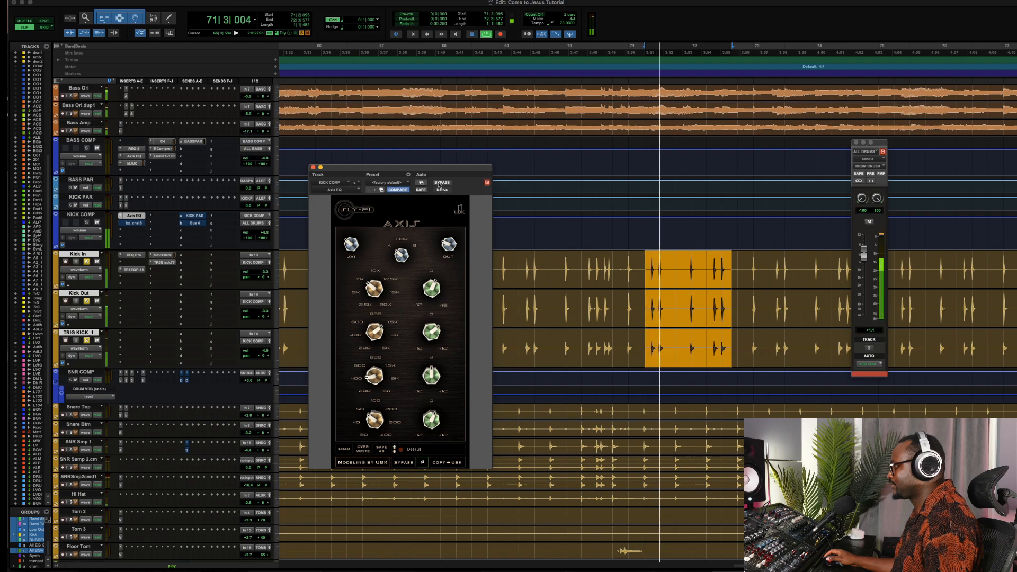
click(443, 183)
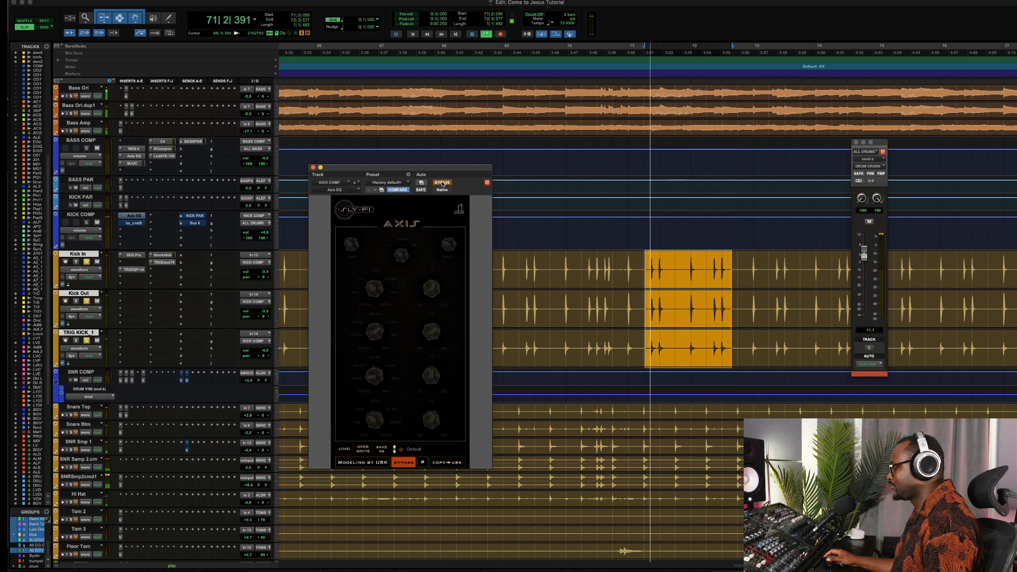
click(442, 183)
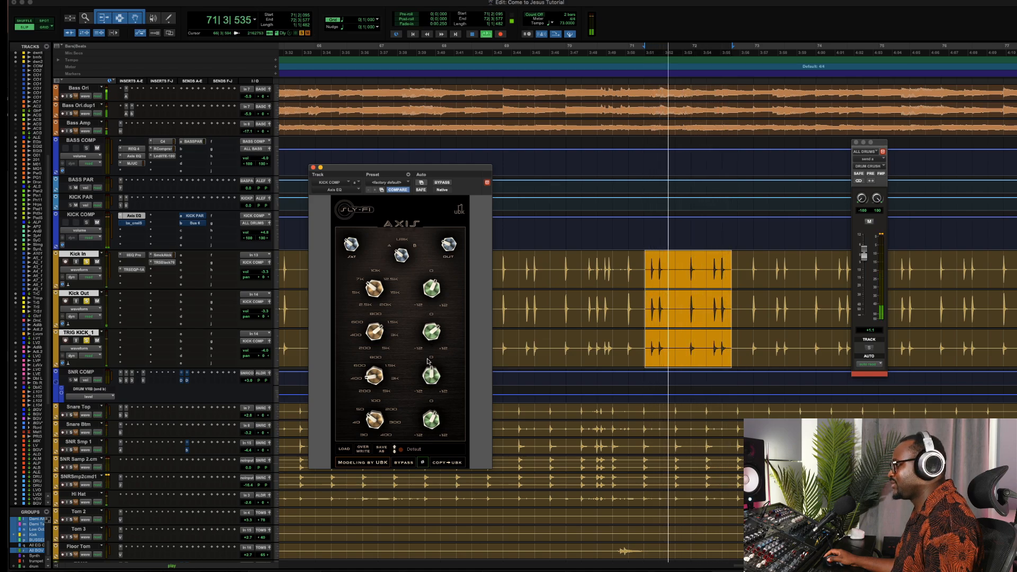
key(space)
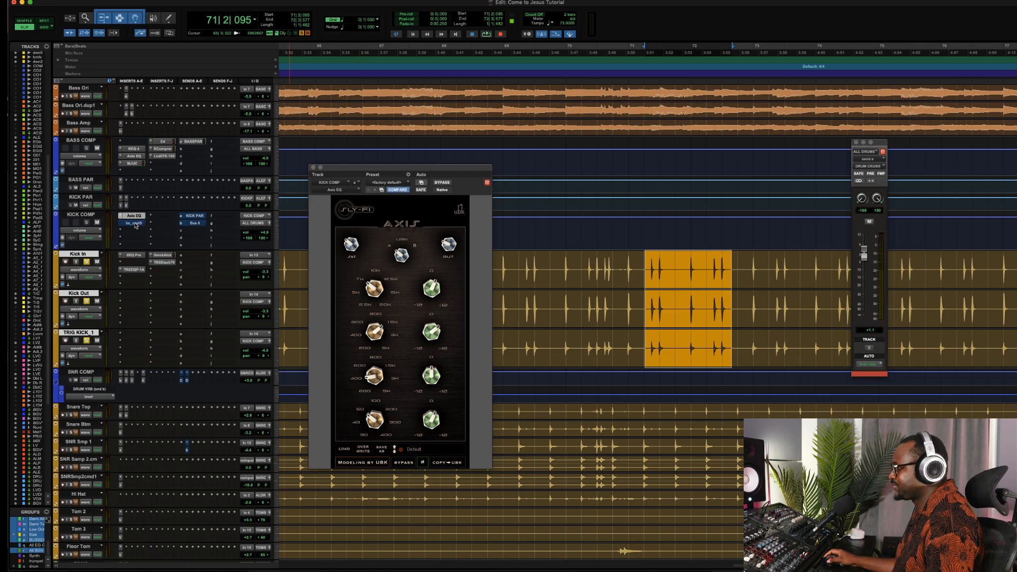
Activate the bx_console SSL 9000 J insert on KICK COMP and play the kick passage through it
click(134, 223)
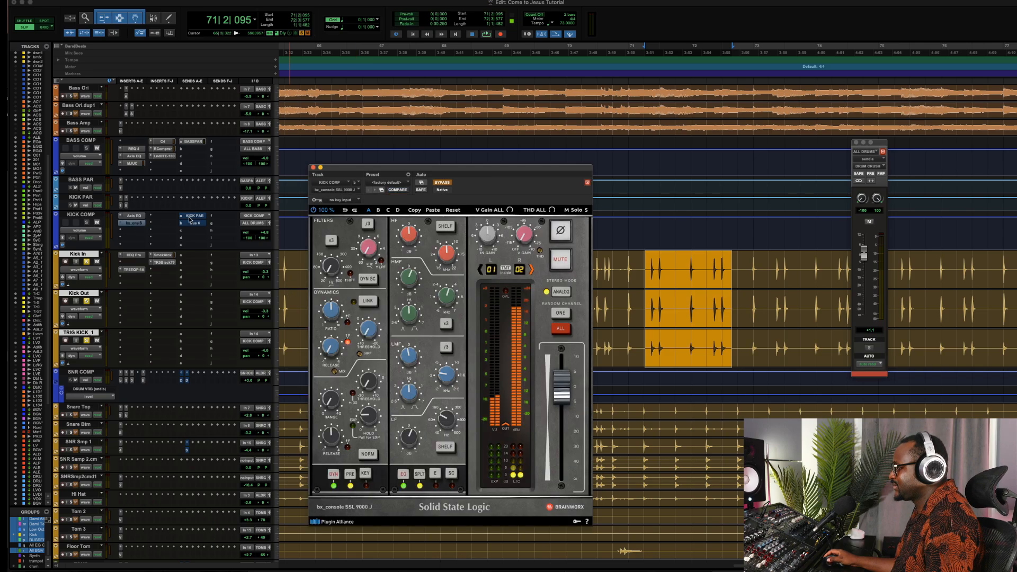
click(436, 183)
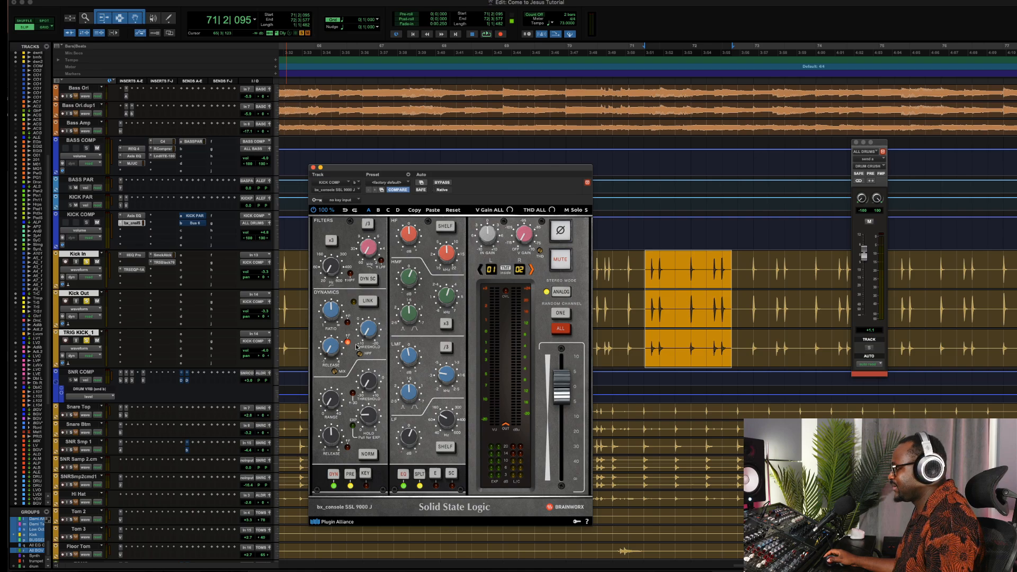
key(space)
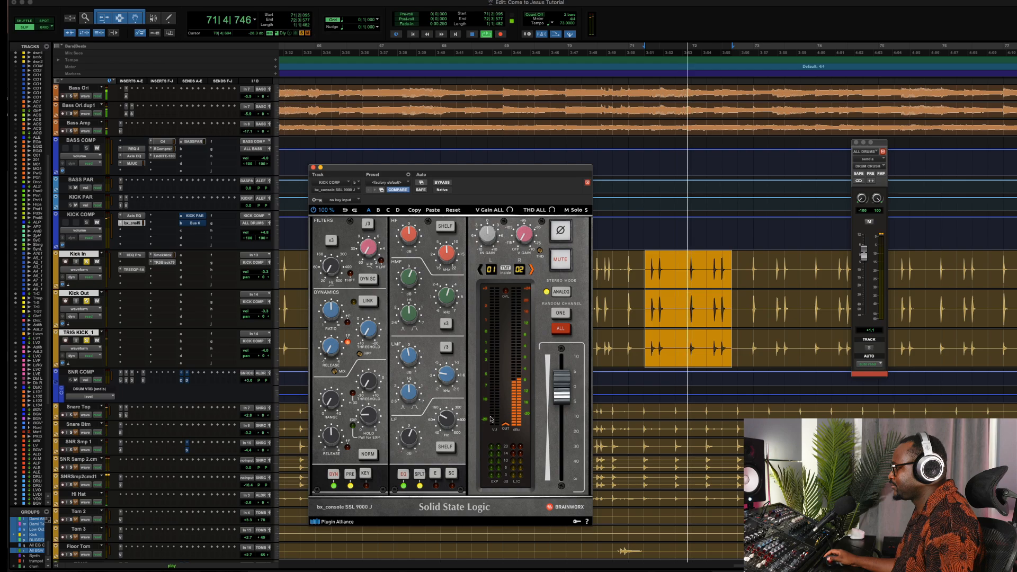
key(space)
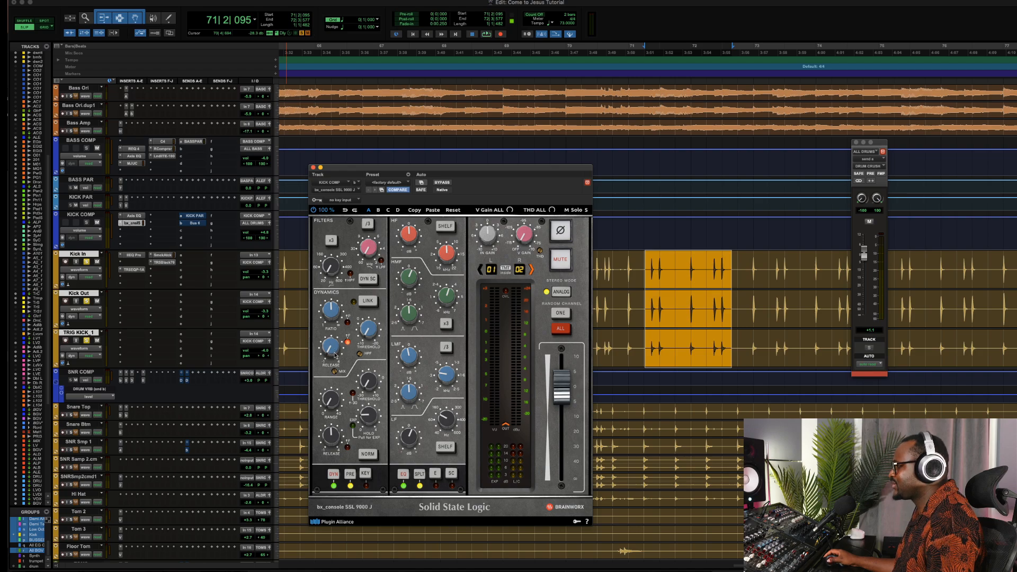
Compare KICK COMP's SSL 9000 J insert bypassed and active during playback, leaving it active and closing its window
key(space)
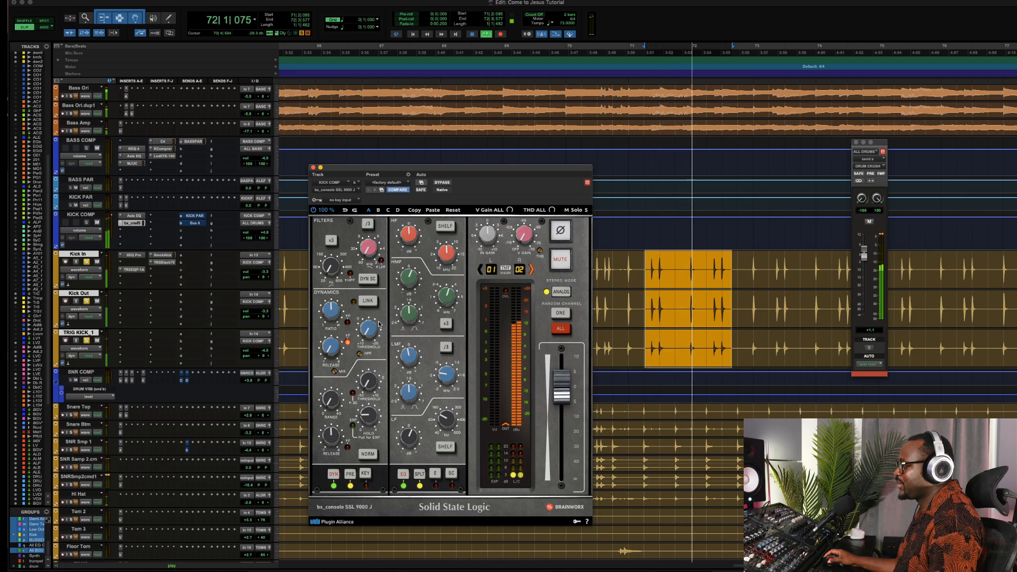
click(443, 182)
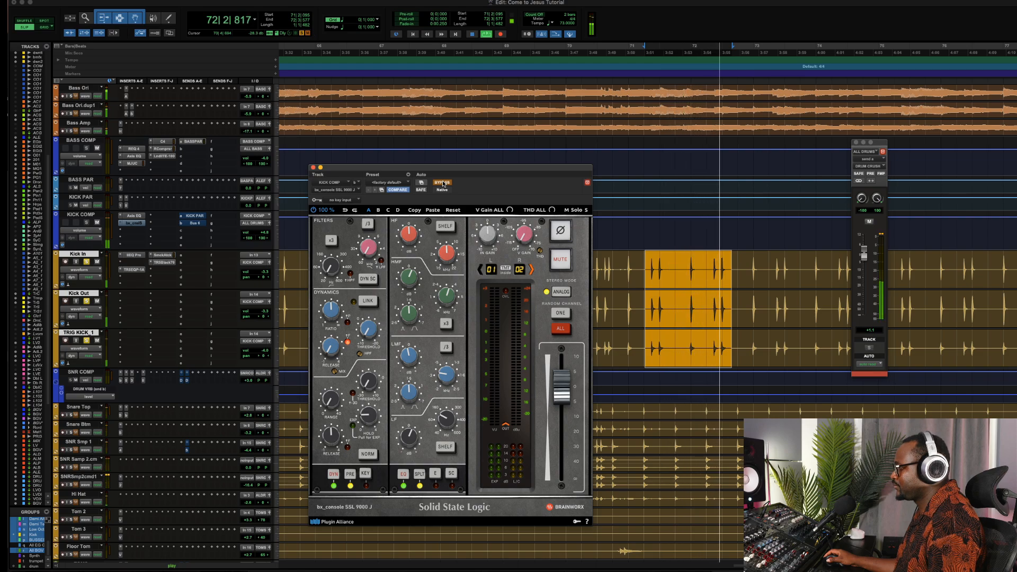
click(443, 183)
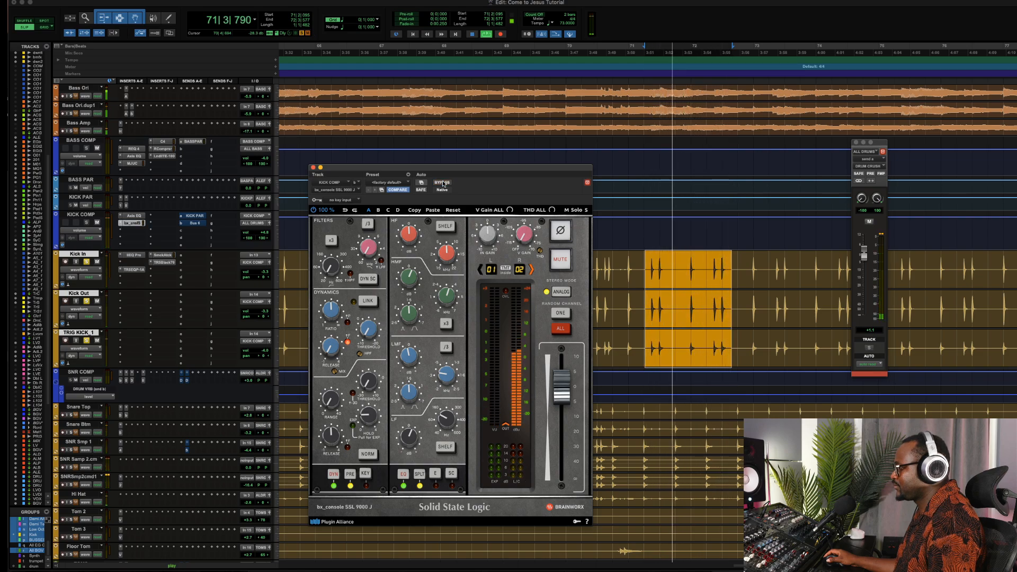
key(space)
click(313, 168)
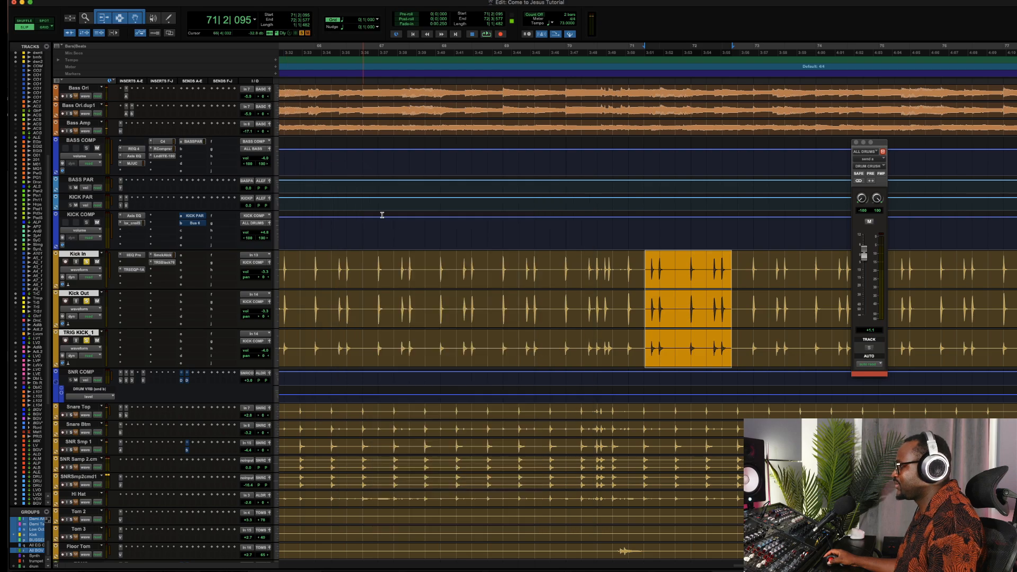
Open KICK PAR's dbx-160 and IIEQ Pro windows together and arrange them so both can be seen
click(120, 205)
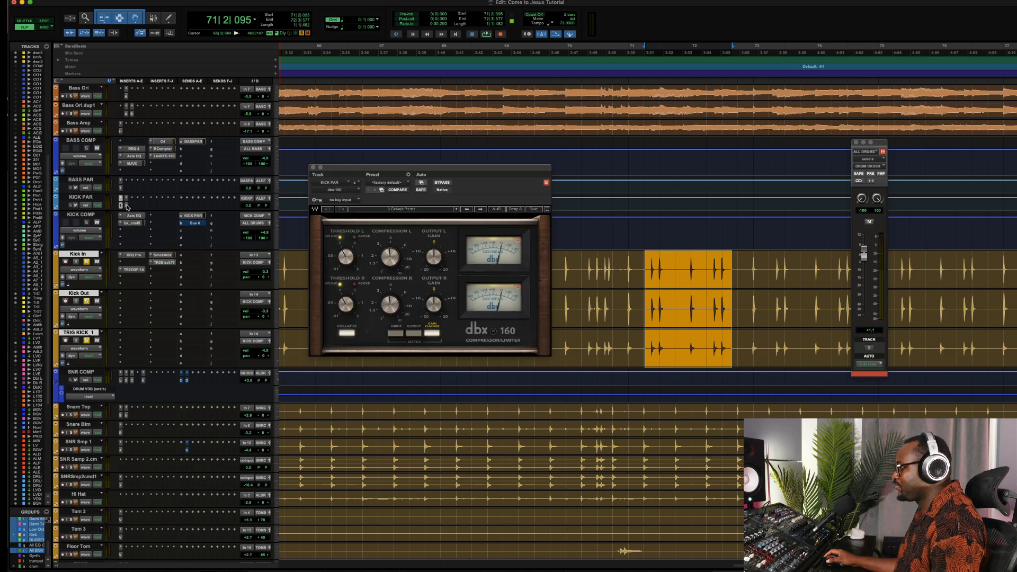
shift+click(126, 206)
drag(236, 4, 390, 308)
drag(399, 168, 338, 94)
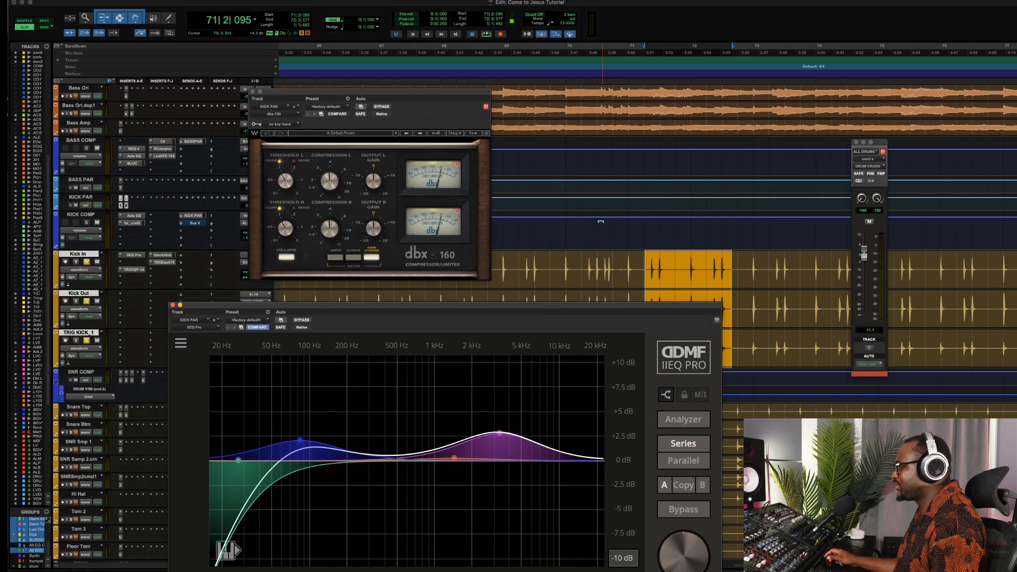
Select the kick passage from about 69|4 to 72|1 and compare the ALL DRUMS send to DRUM CRUSH muted and unmuted during playback
drag(559, 261, 700, 265)
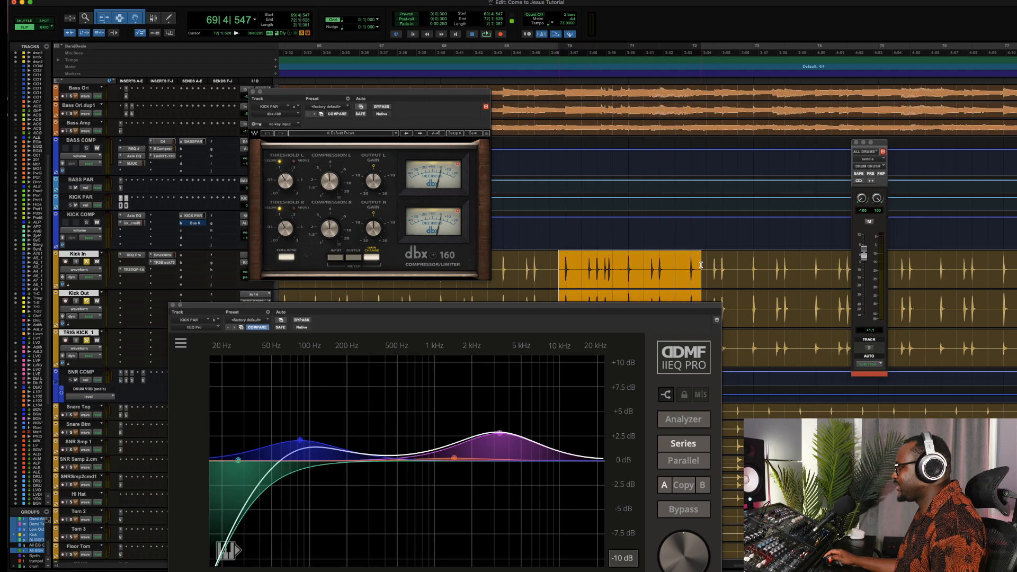
drag(562, 308, 547, 329)
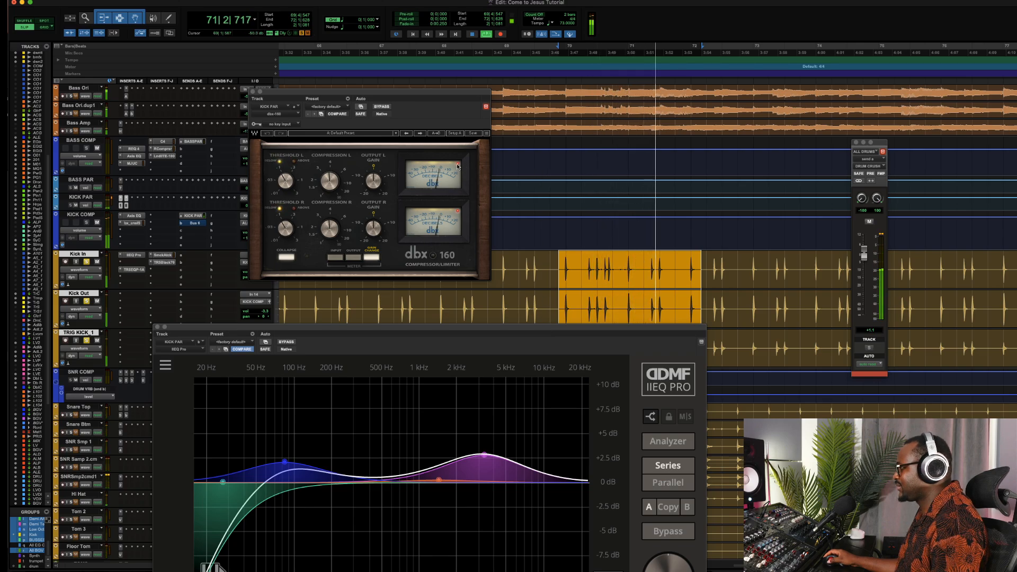
click(869, 221)
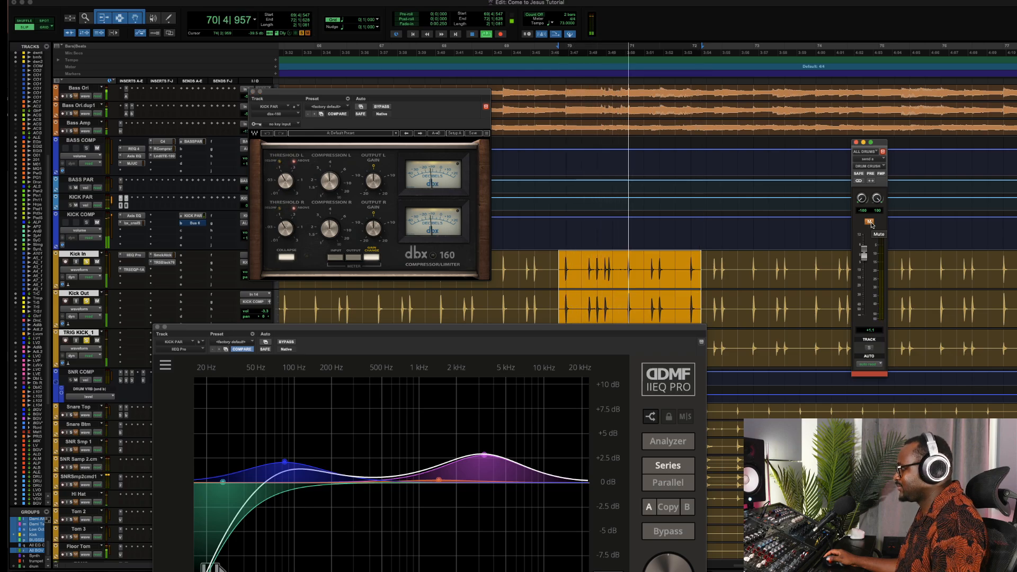
click(869, 222)
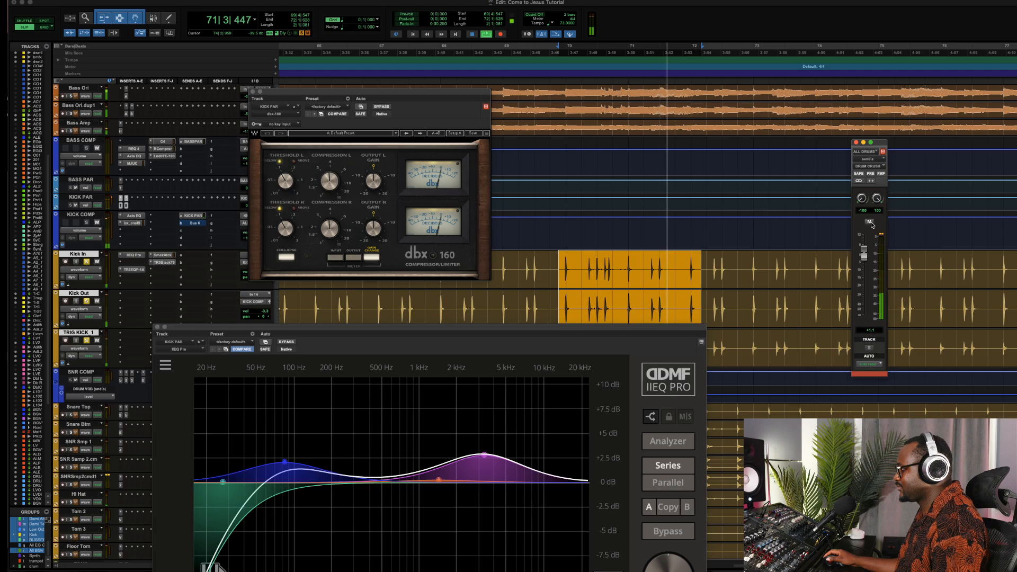
Reposition KICK PAR's IIEQ Pro and dbx-160 windows during playback to show both, and stop playback
drag(488, 331, 512, 280)
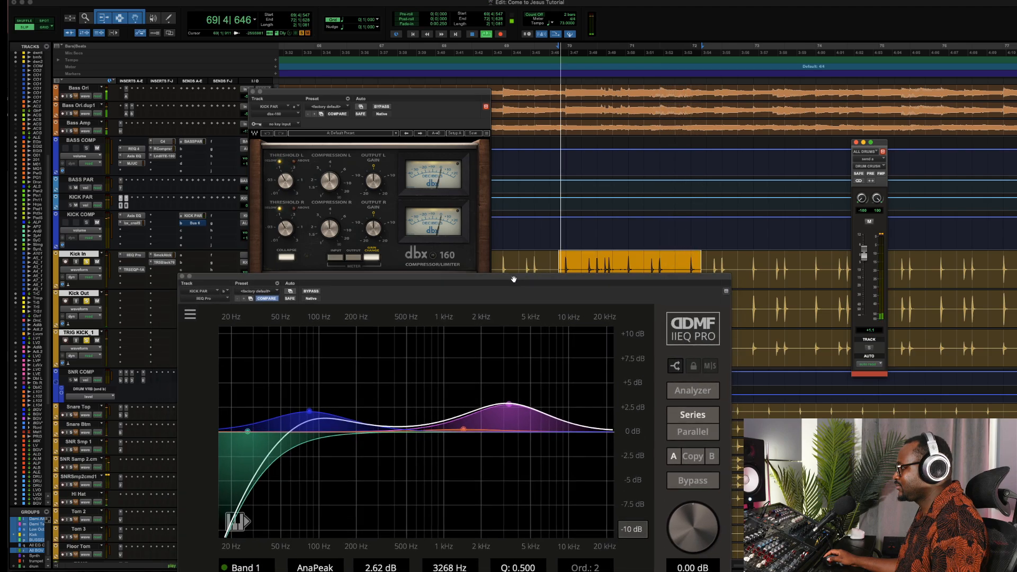
drag(402, 91, 462, 87)
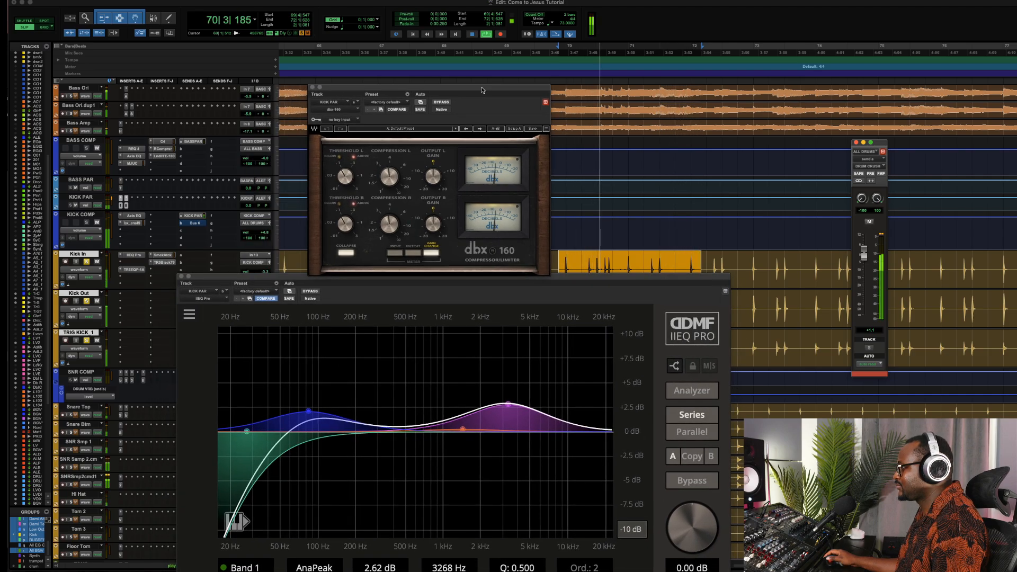
key(space)
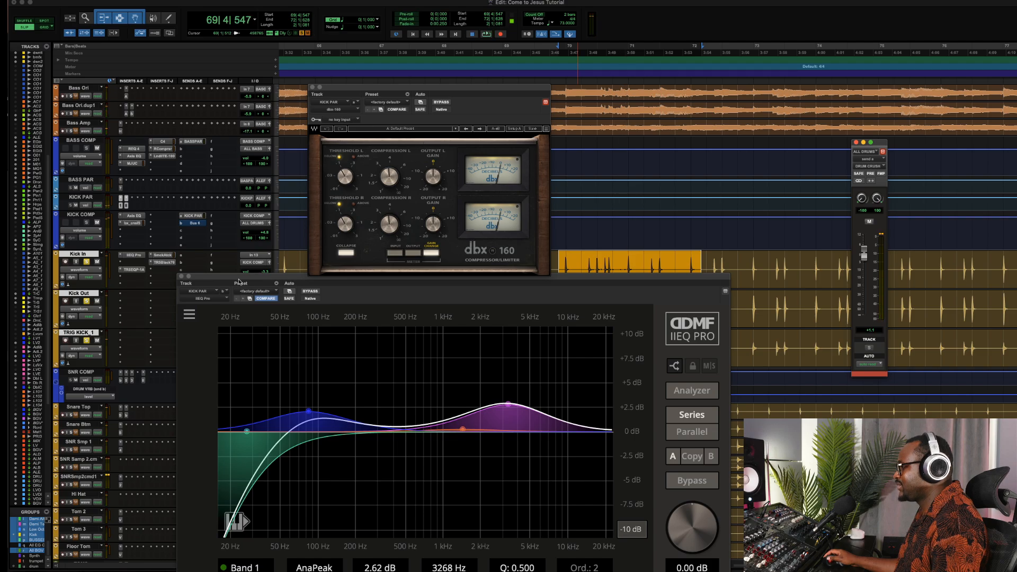
Close the IIEQ Pro window, open KICK COMP's send b, and inspect the RCompressor on BASS COMP before closing it
click(181, 277)
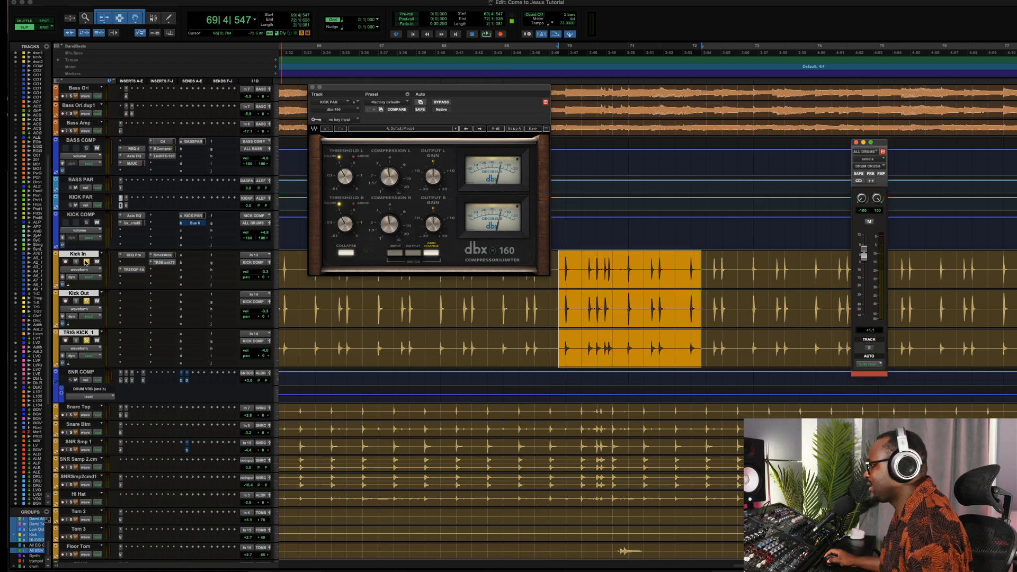
click(194, 223)
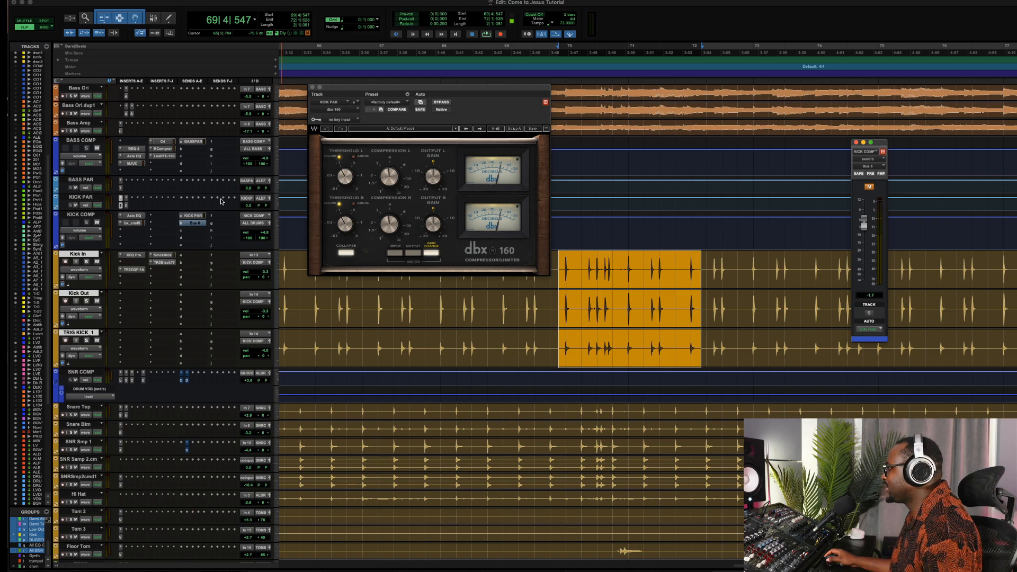
click(161, 149)
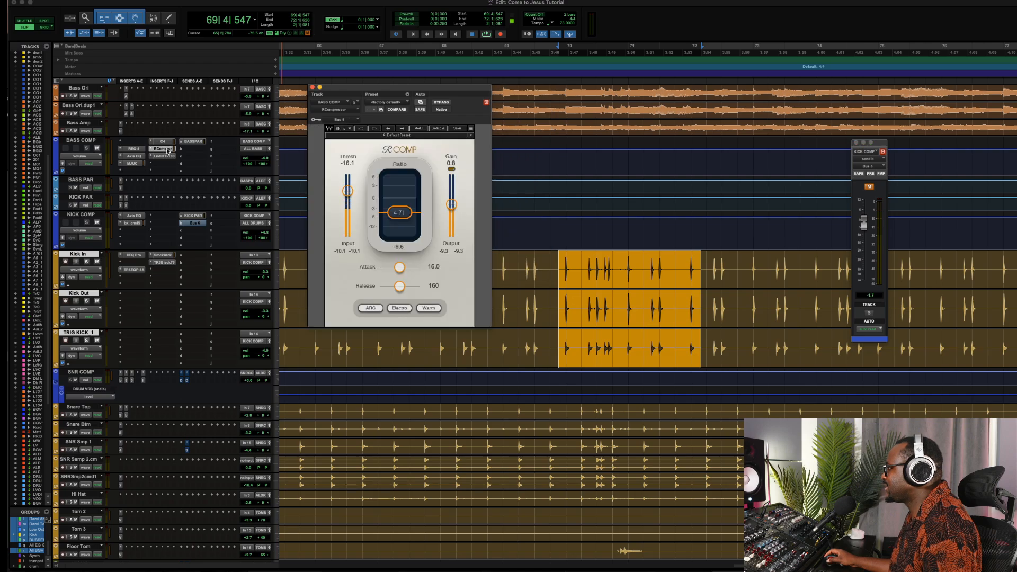
click(168, 150)
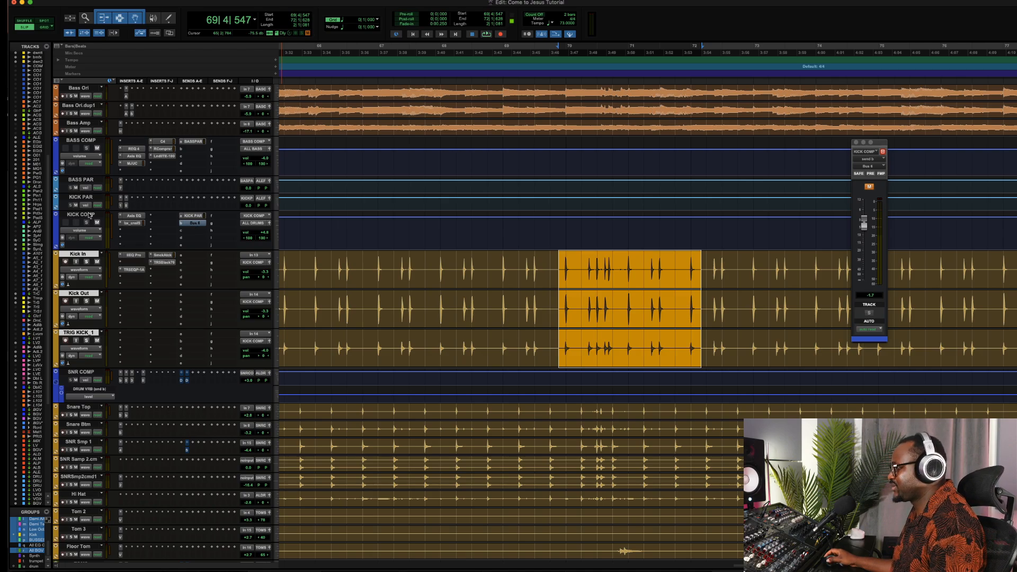
Play the kick loop, add KICK COMP to the selected kick tracks, and switch their inserts and KICK COMP's sends from off to on
key(space)
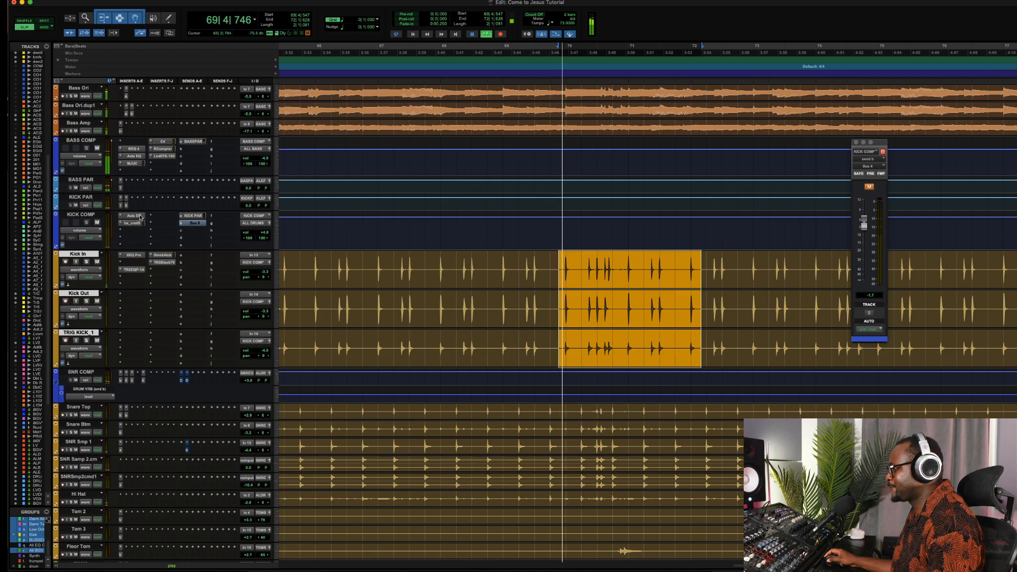
key(space)
key(space)
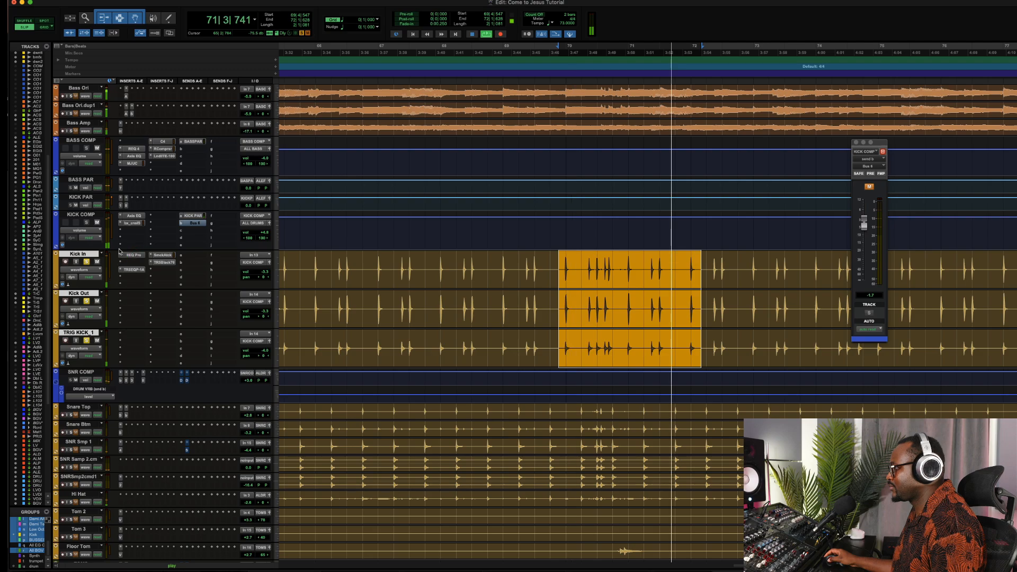
shift+click(96, 216)
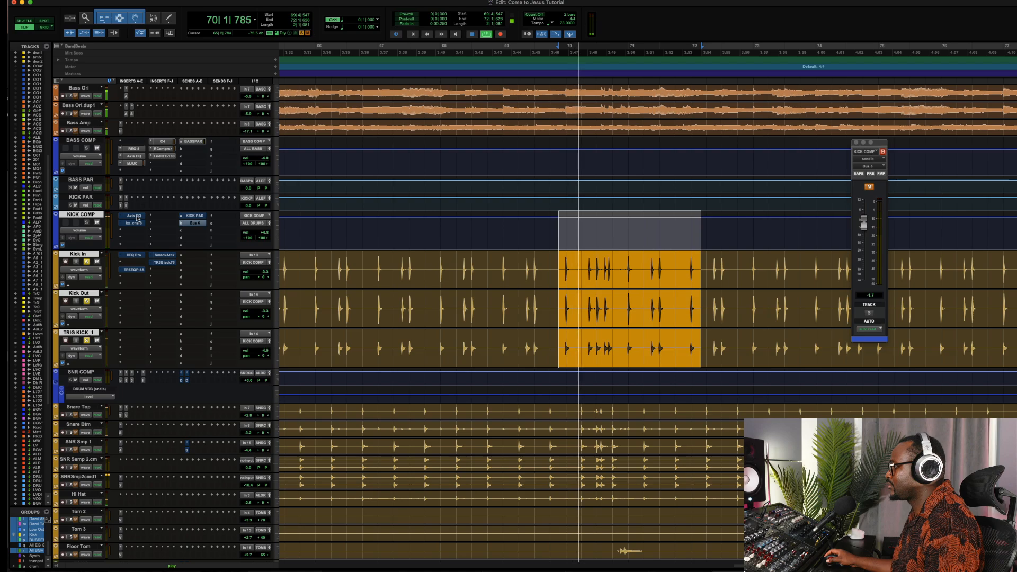
ctrl+super+click(193, 223)
ctrl+super+click(192, 216)
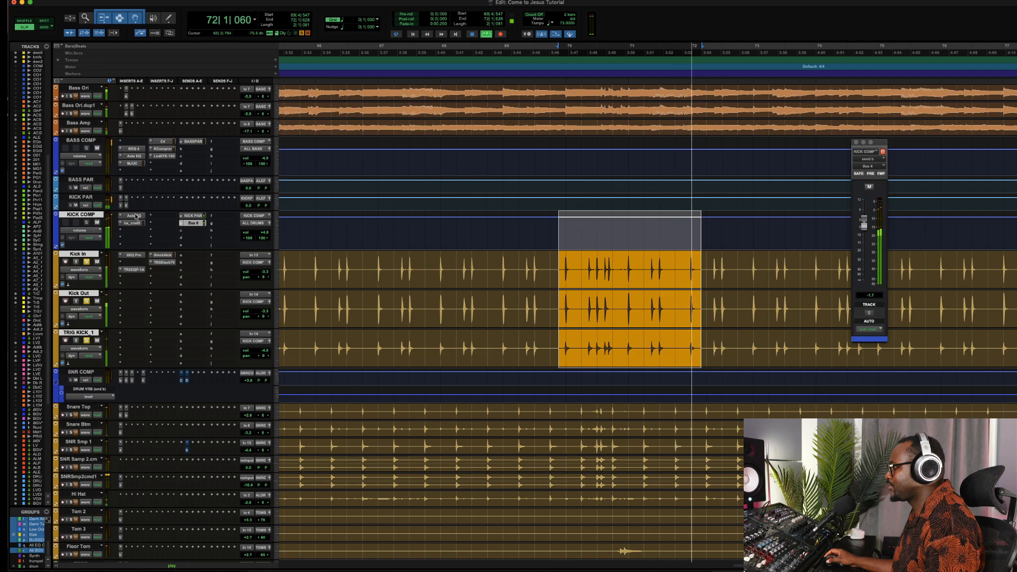
Compare the selected kick tracks' inserts and sends off and on again, leaving them on, and stop playback and unsolo the kick tracks
key(shift+a)
key(shift+q)
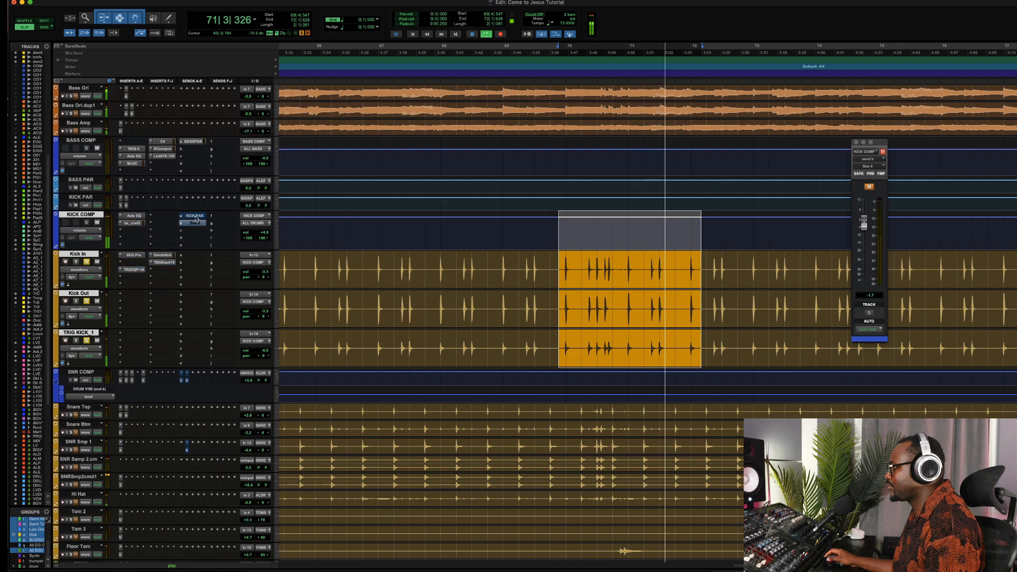
key(shift+q)
key(space)
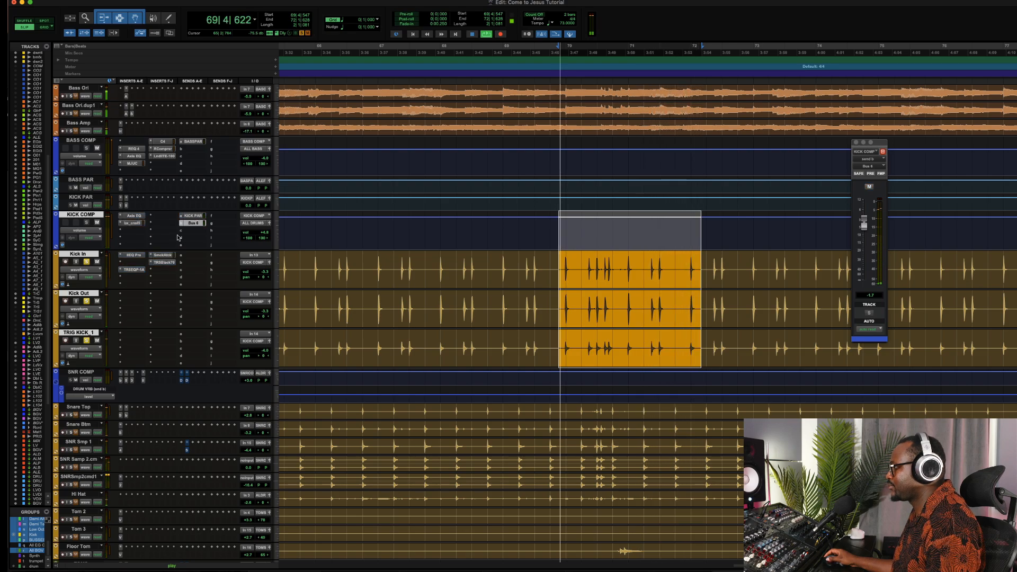
click(86, 340)
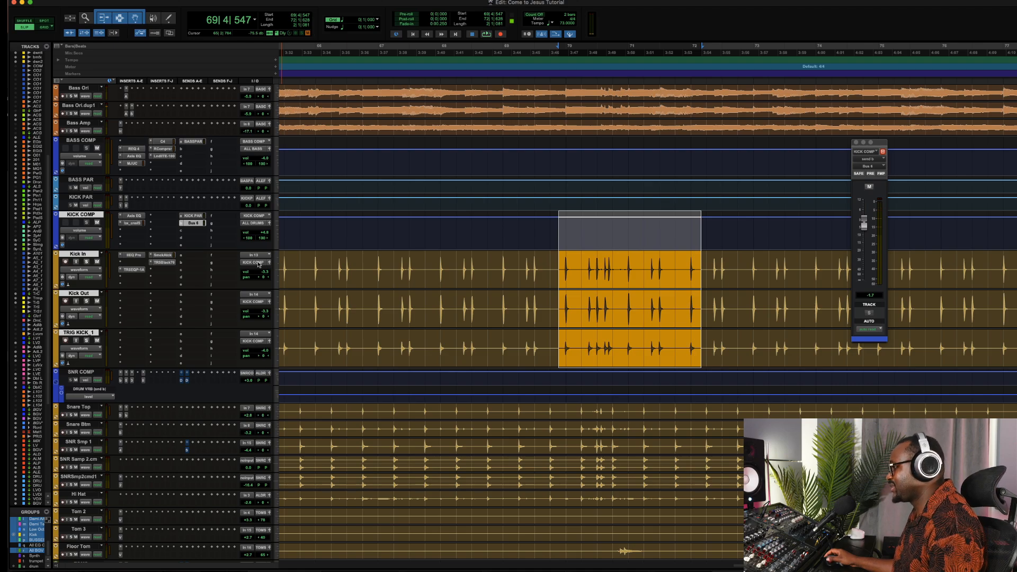
Select the five snare tracks from 66|3 to about bar 71, play them soloed, and set their track height to medium
click(320, 266)
scroll(144, 306, down, 5)
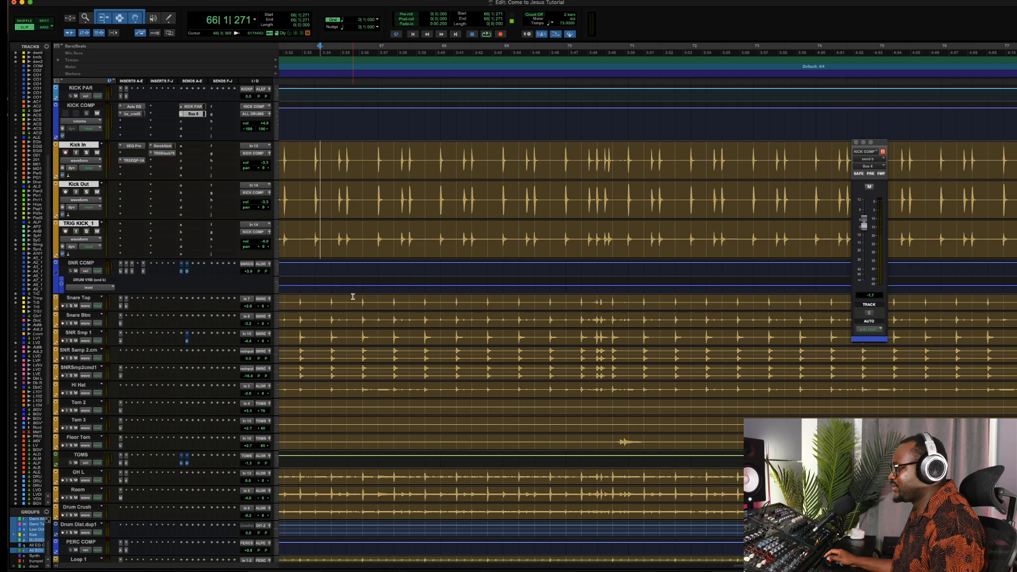
drag(358, 299, 625, 306)
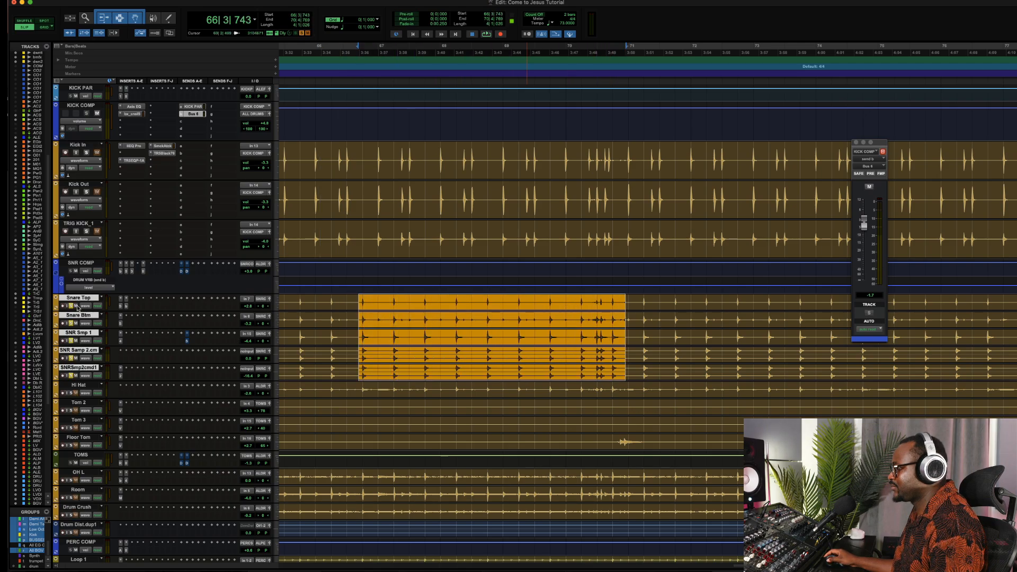
key(space)
click(275, 307)
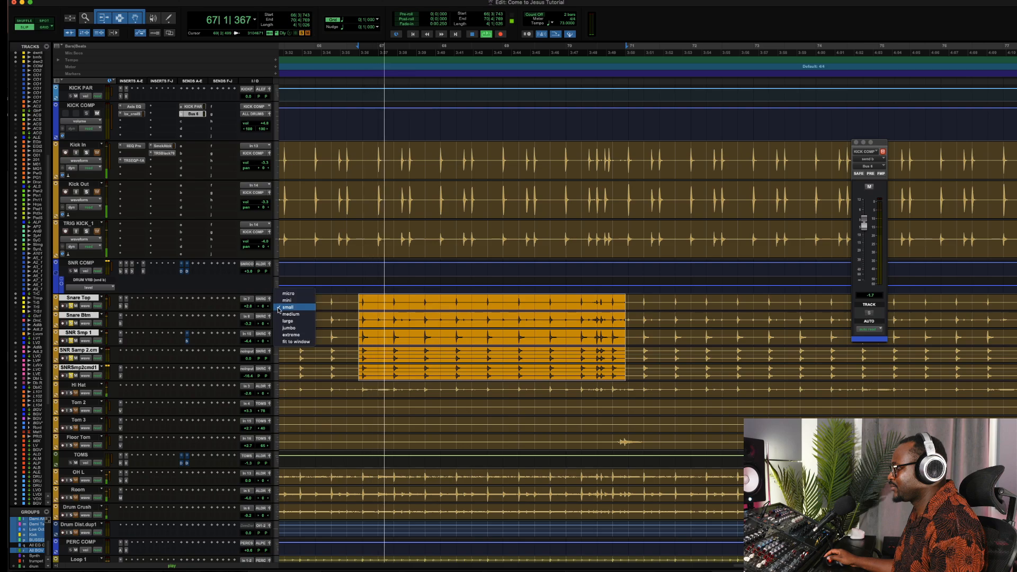
click(286, 314)
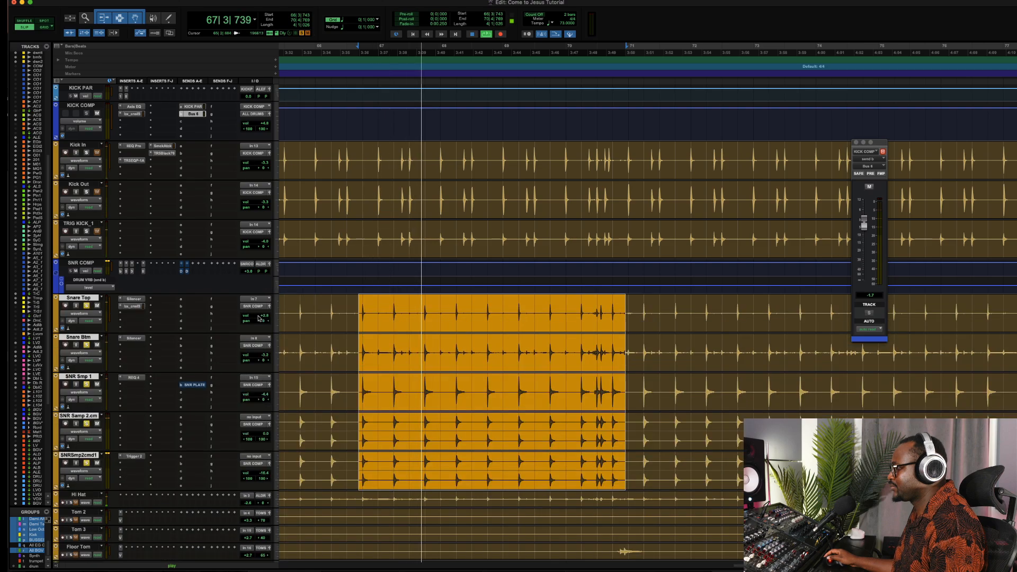
key(space)
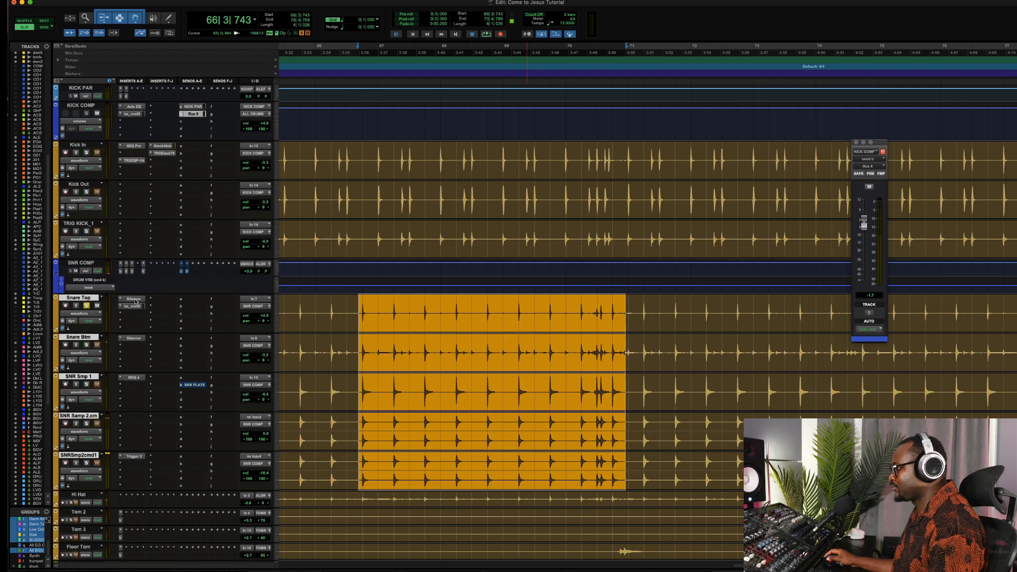
Open the Silencer insert on Snare Top, play the snare passage through it, and move its window clear of the selected clips
key(space)
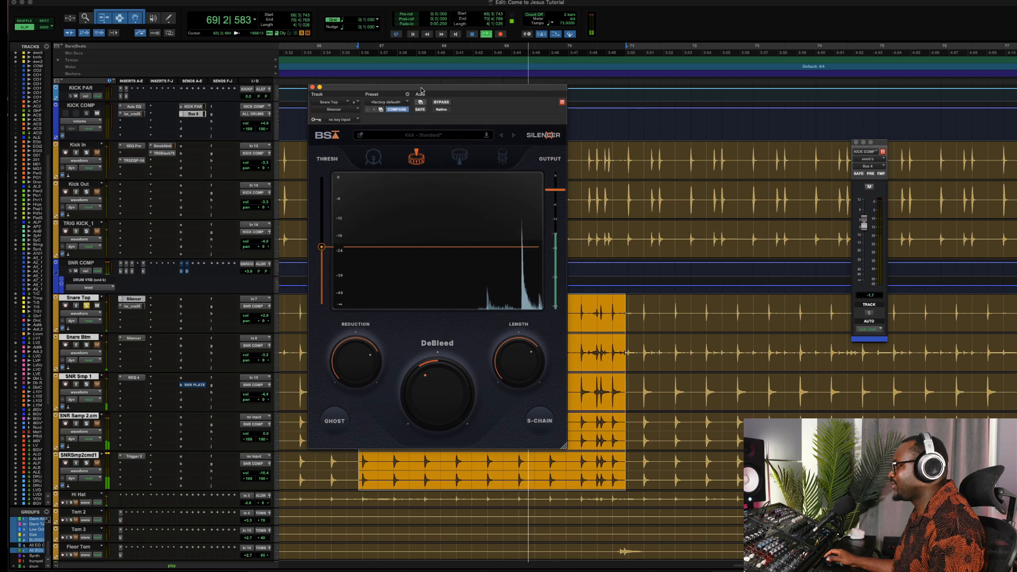
key(space)
drag(421, 90, 761, 74)
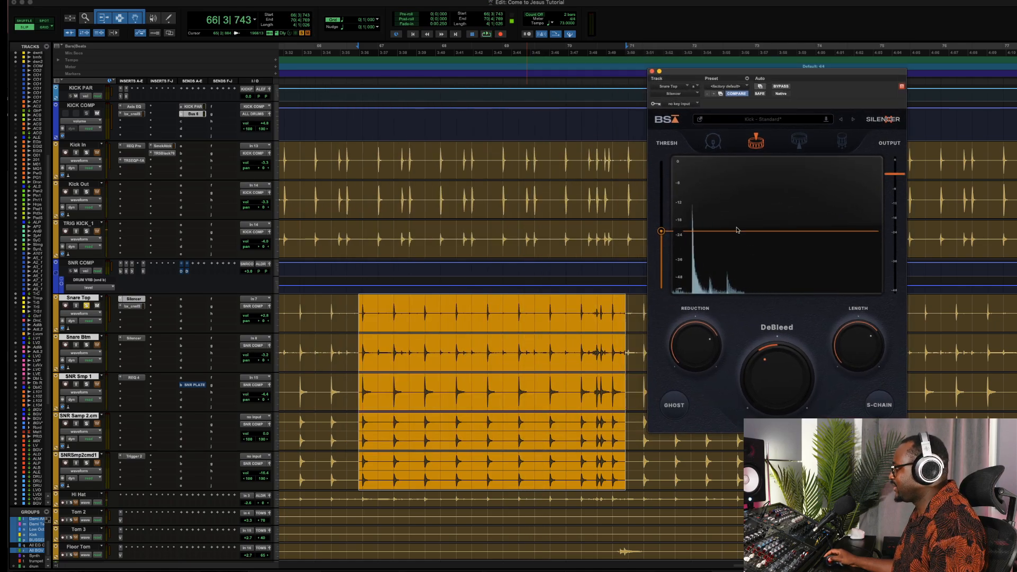
Compare Snare Top's Silencer insert bypassed and active during playback, leaving it active
click(779, 86)
key(space)
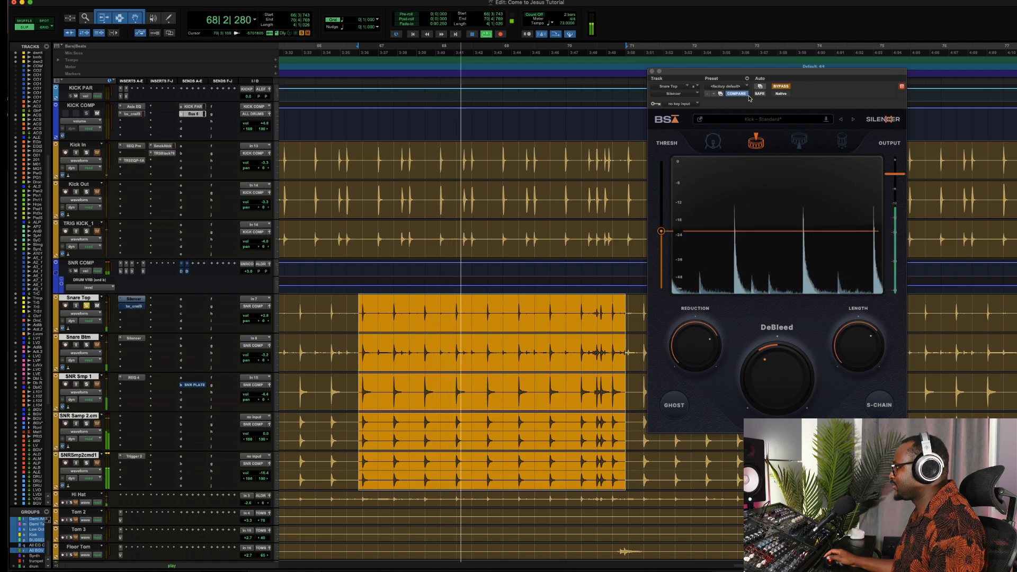
click(782, 86)
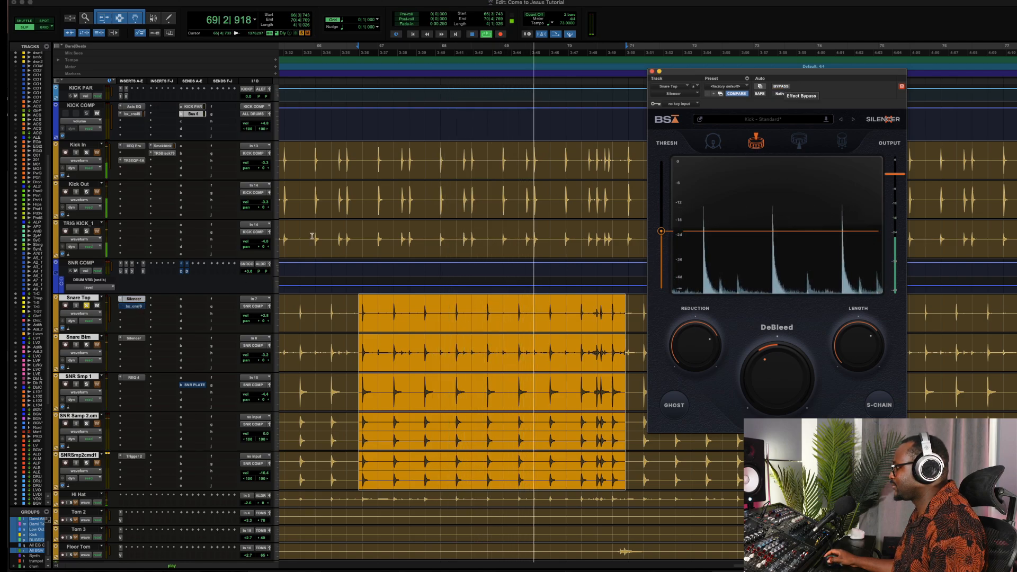
Open the bx_console SSL 9000 J insert on Snare Top and compare the soloed snare with the plug-in active and bypassed
key(space)
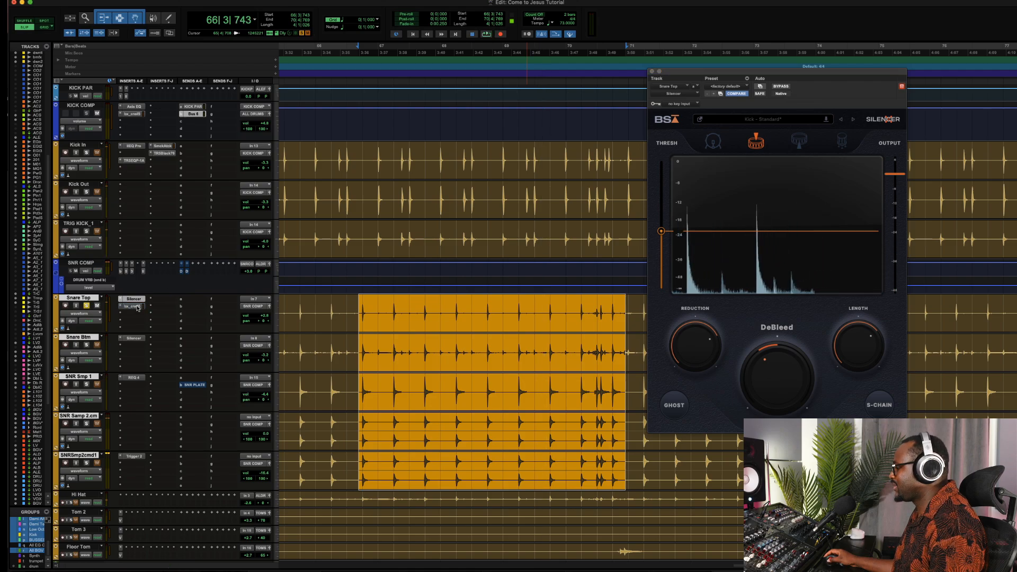
click(133, 306)
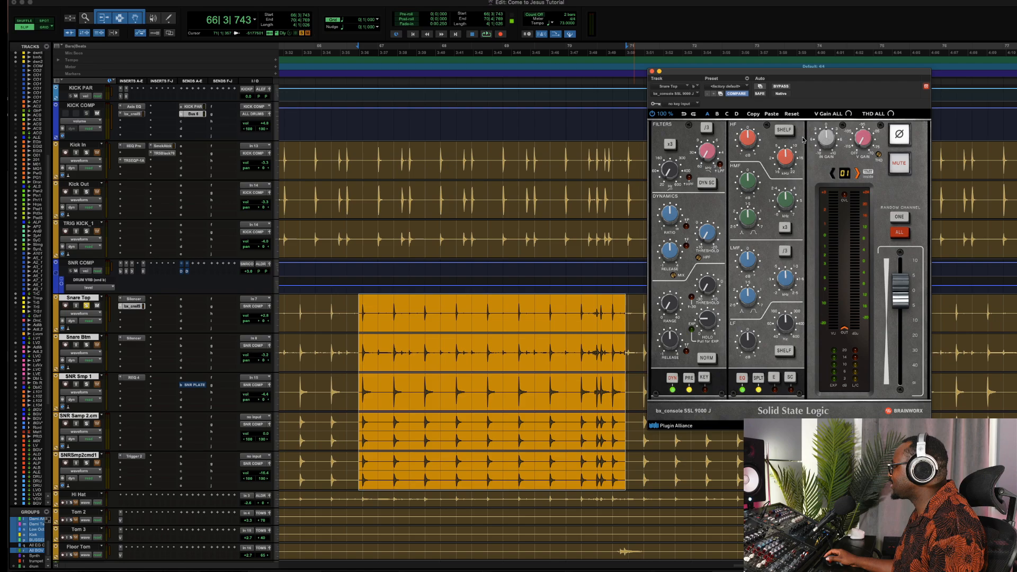
key(space)
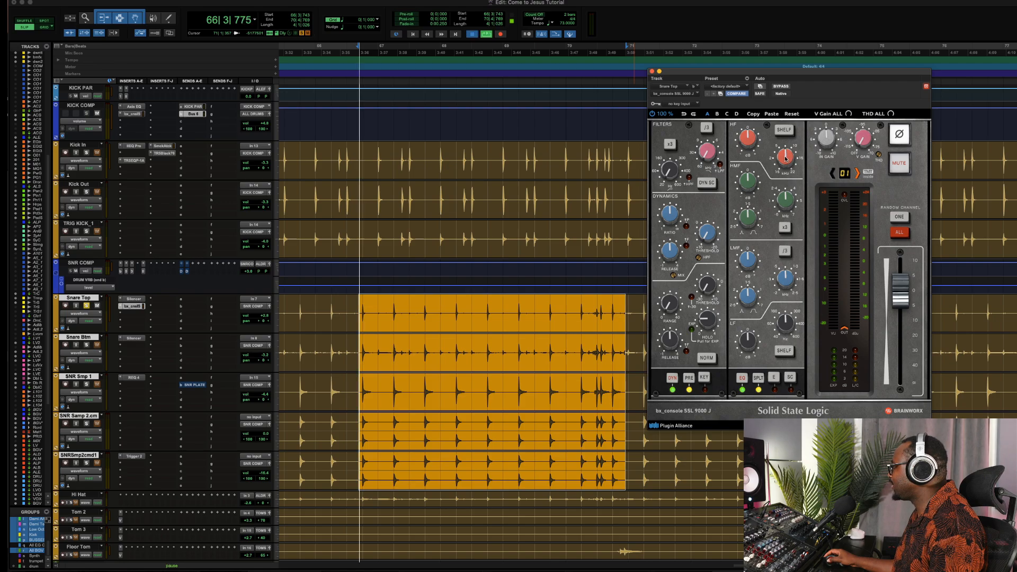
click(781, 86)
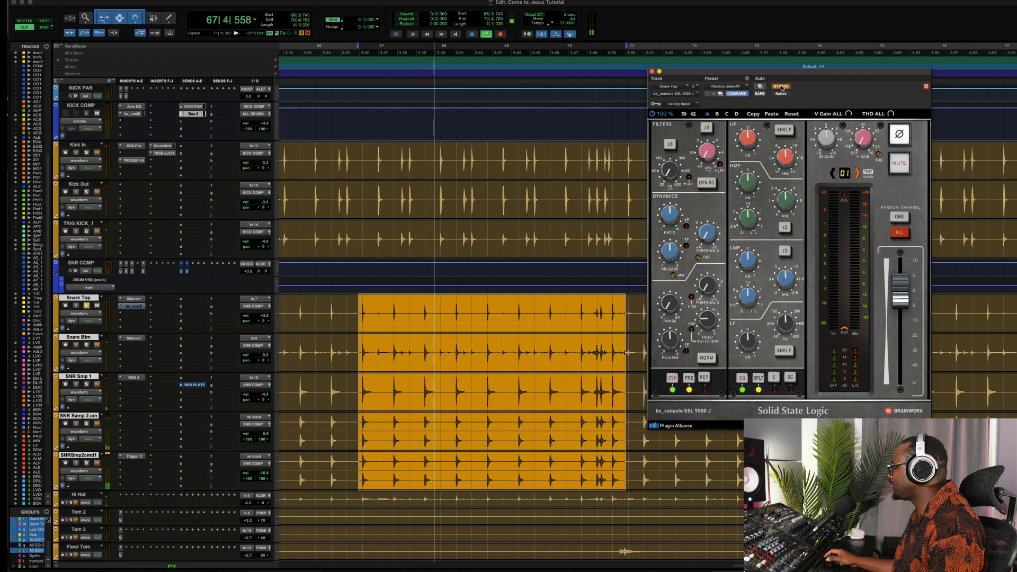
click(781, 86)
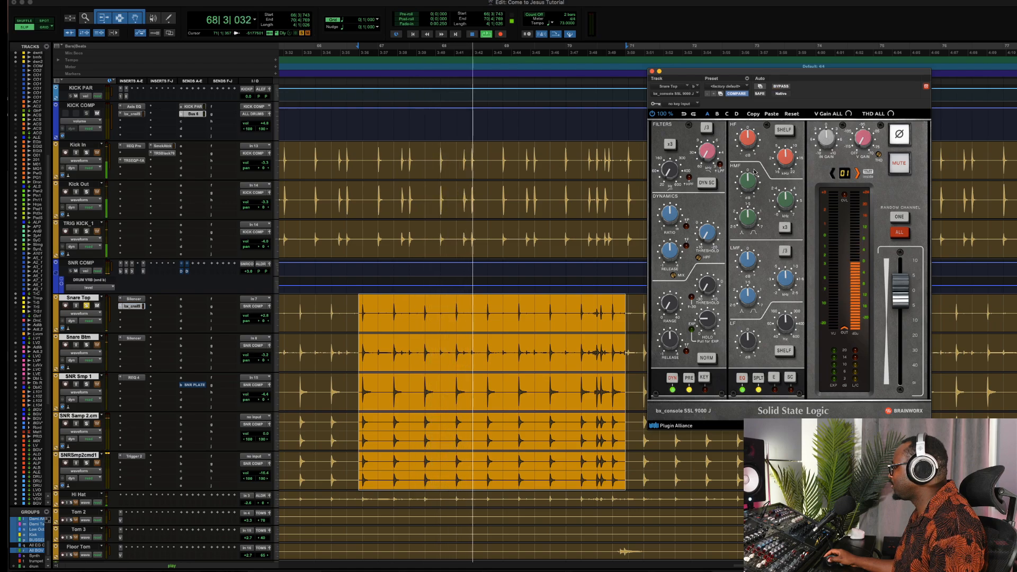
key(space)
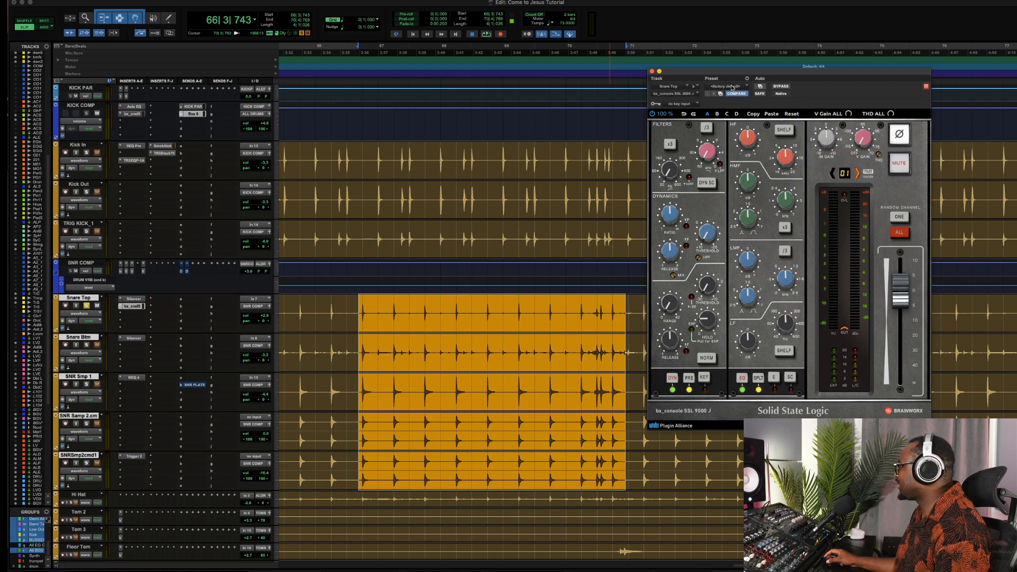
click(779, 88)
key(space)
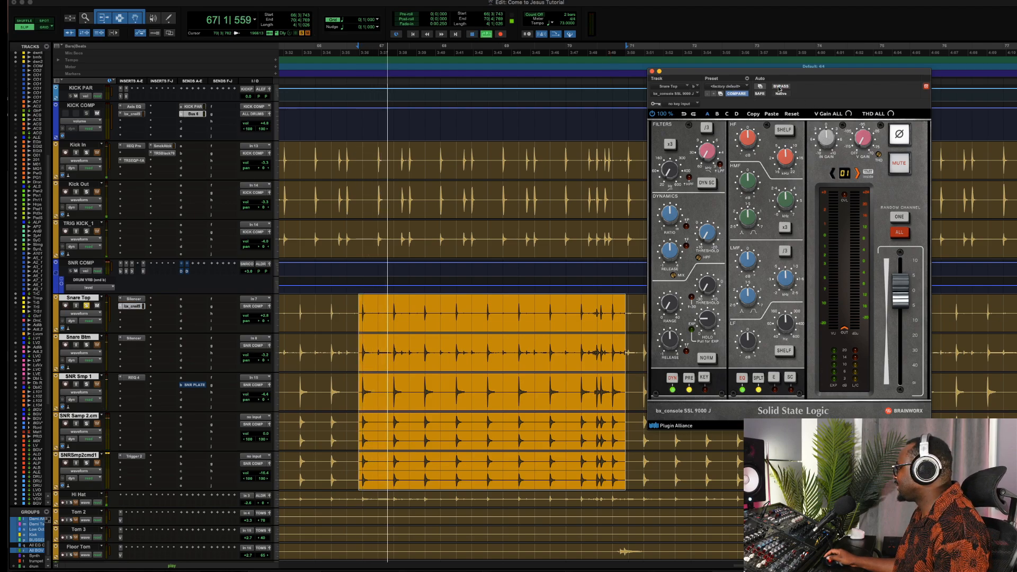
Stop playback and make the bx_console SSL 9000 J insert on Snare Top inactive
key(space)
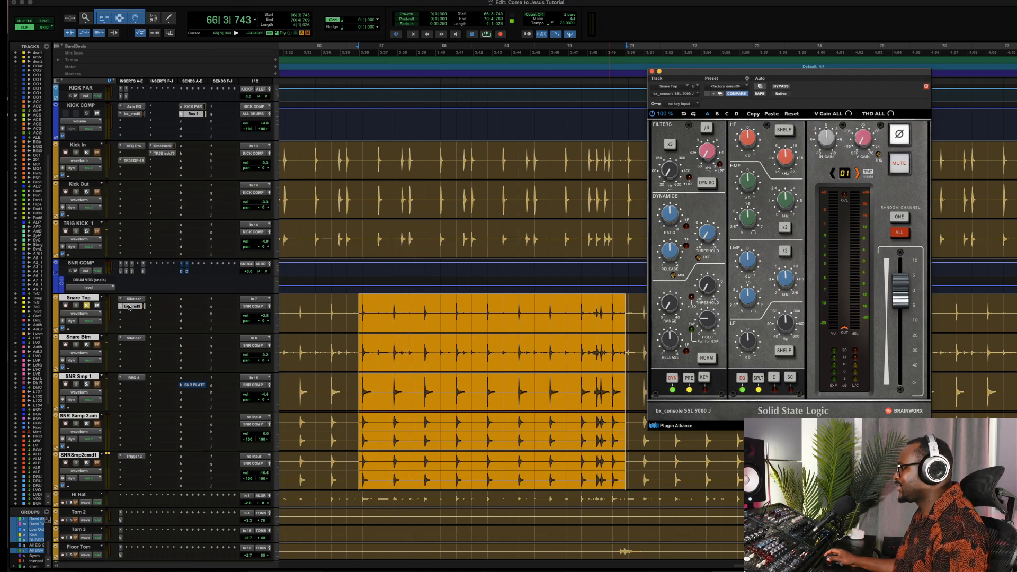
right_click(129, 306)
click(157, 316)
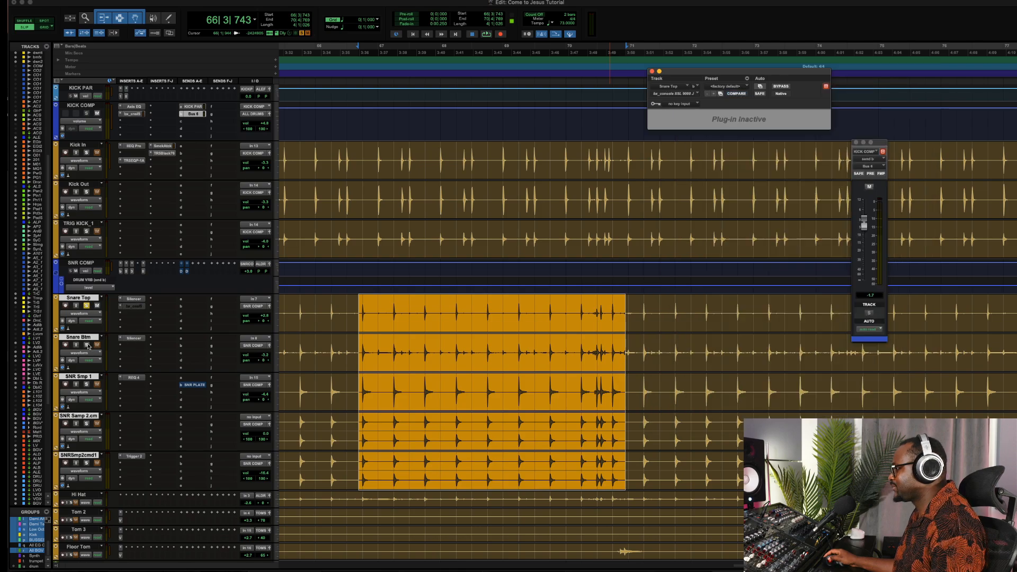
Solo the Snare Btm track and audition the selected section
click(87, 346)
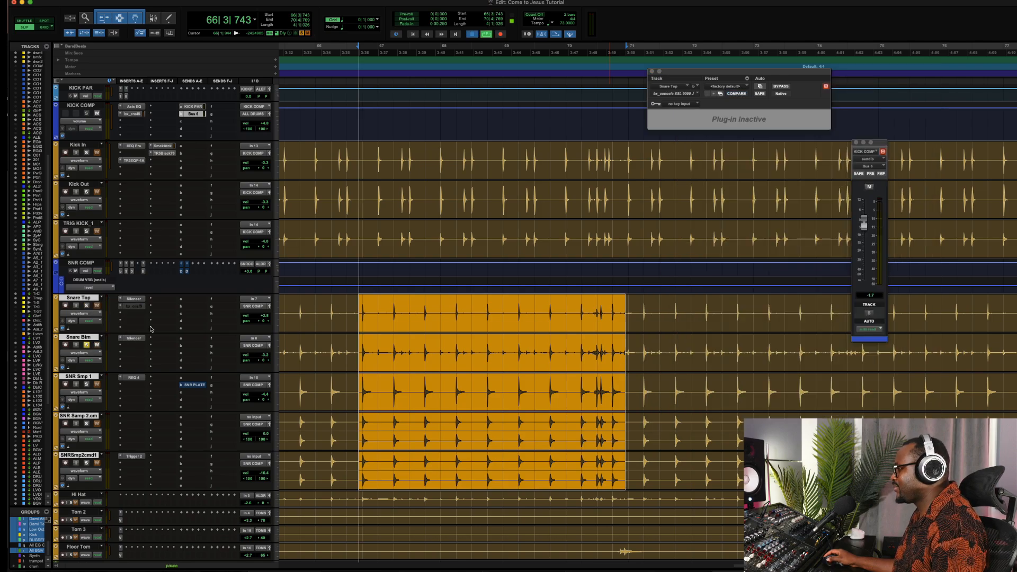
key(space)
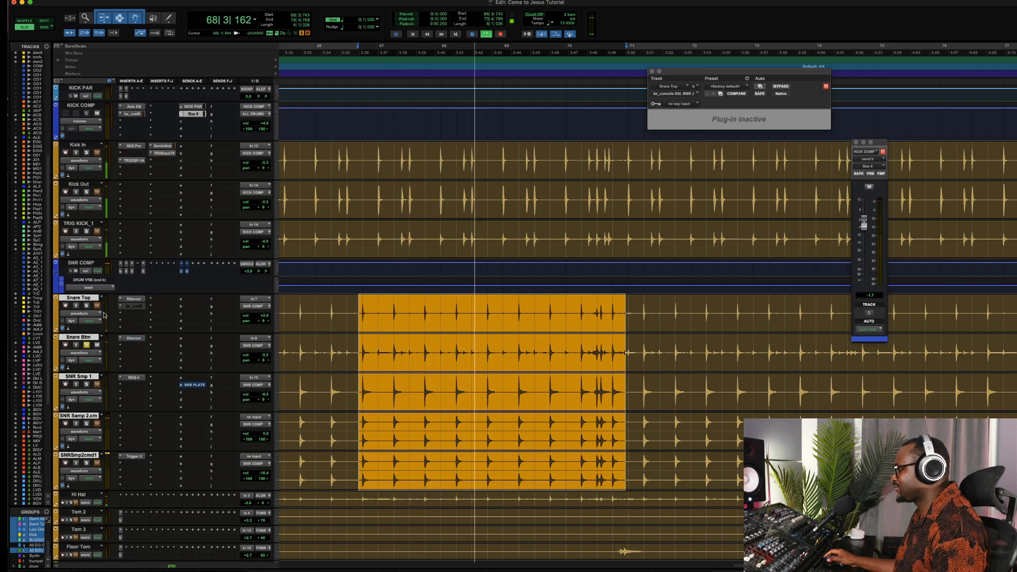
key(space)
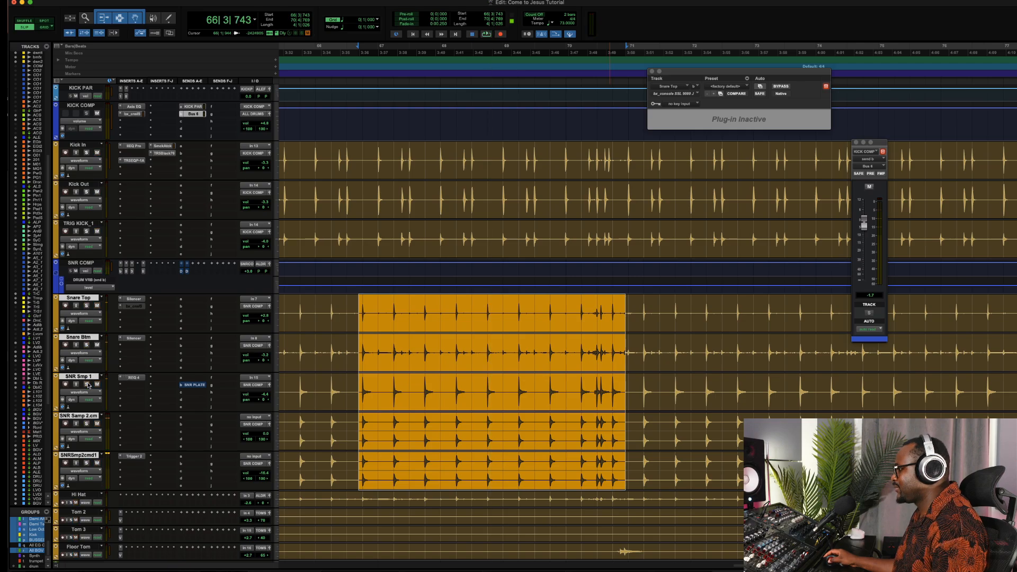
Solo SNR Smp 1 and compare its sound with the REQ 4 equalizer active and bypassed, closing the plug-in window at the end
click(133, 378)
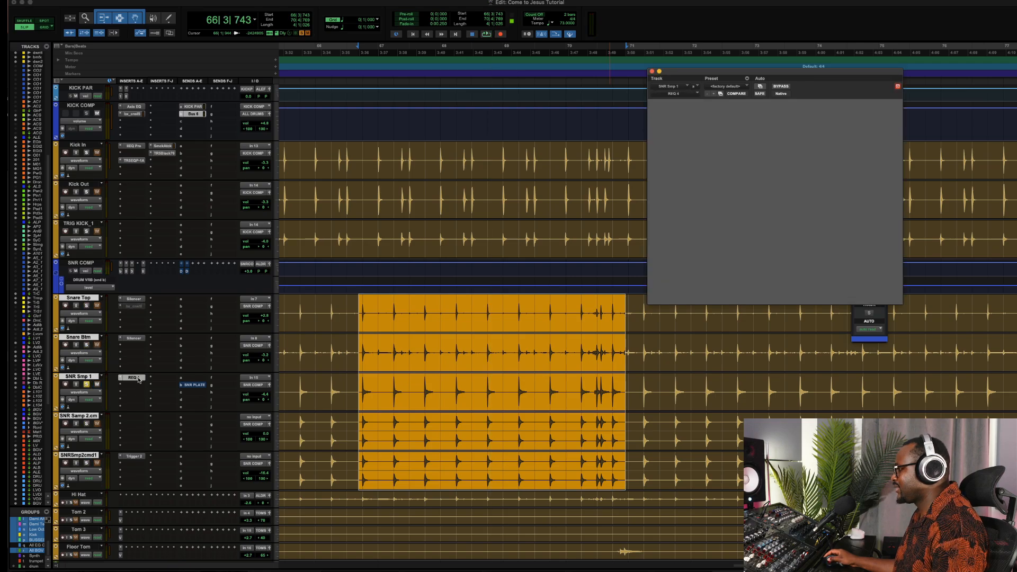
key(space)
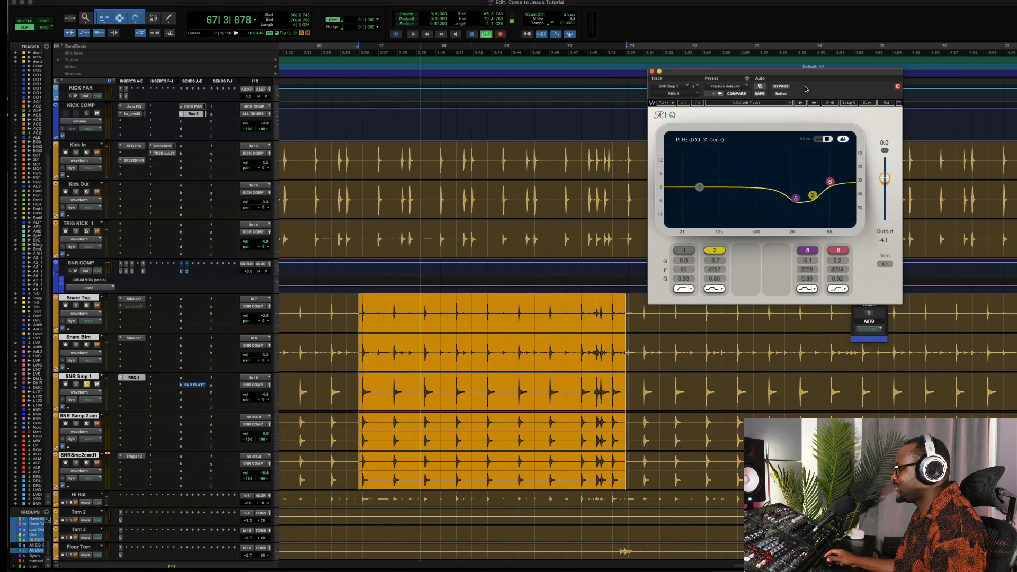
click(779, 87)
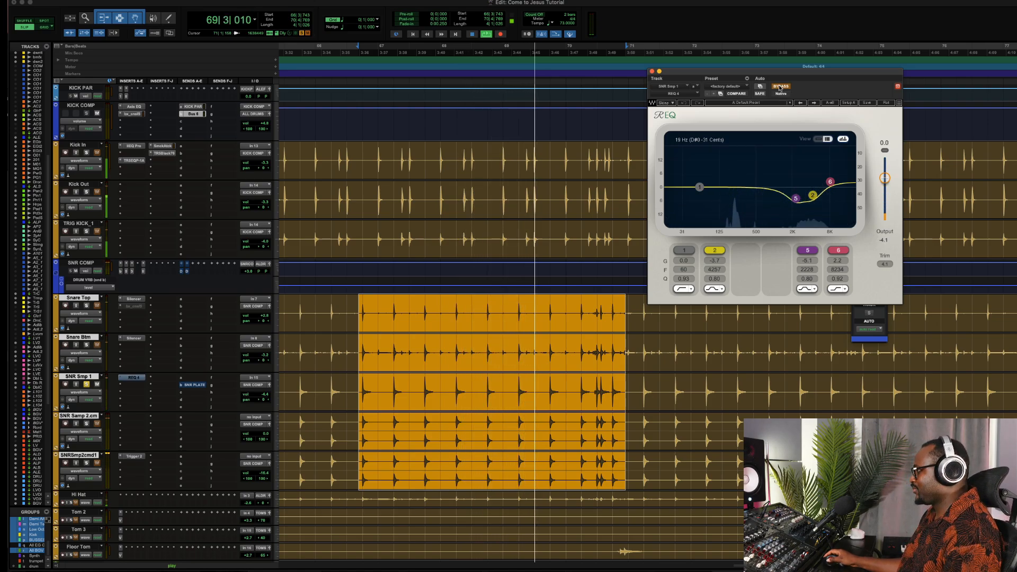
click(779, 87)
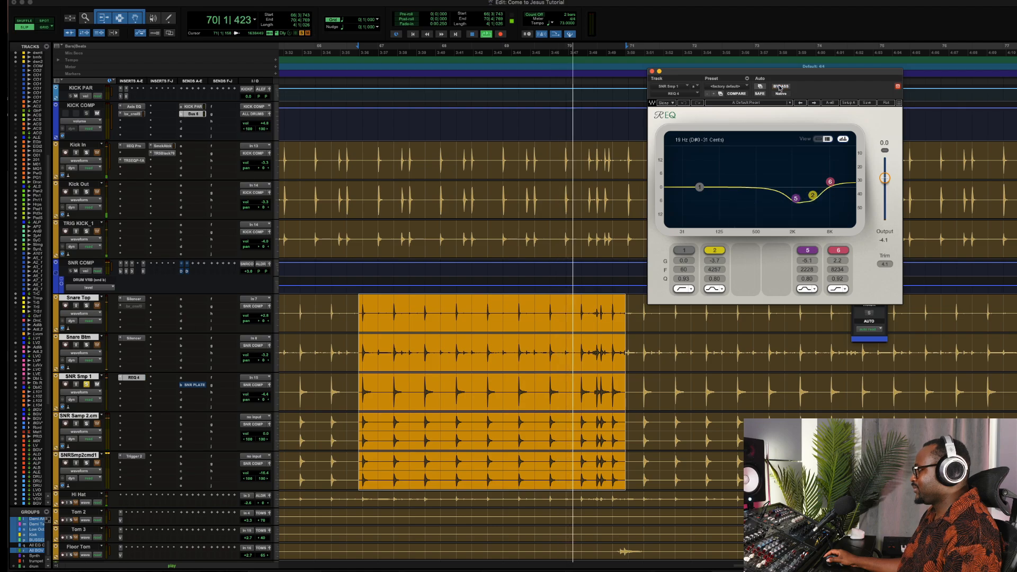
key(space)
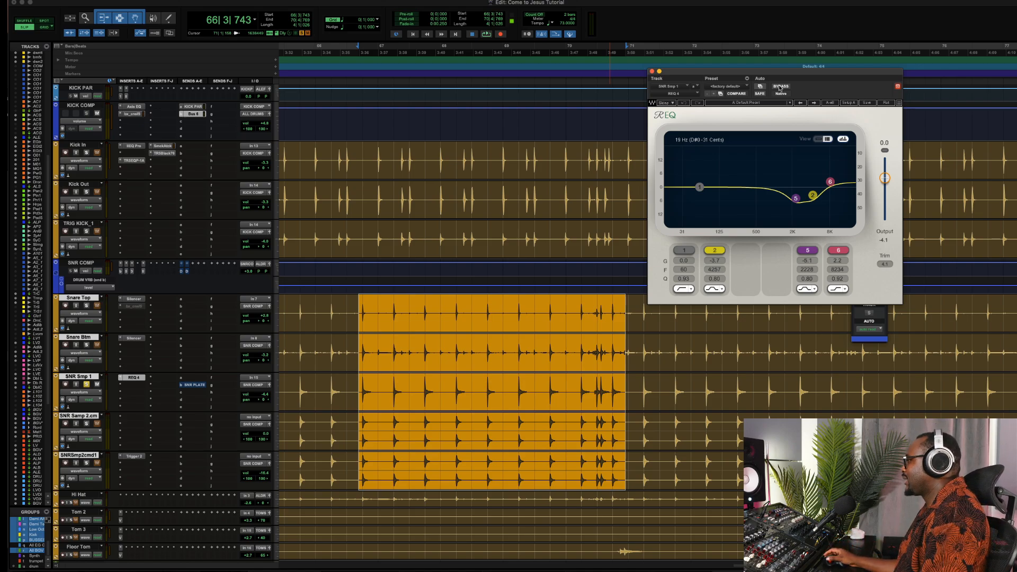
key(space)
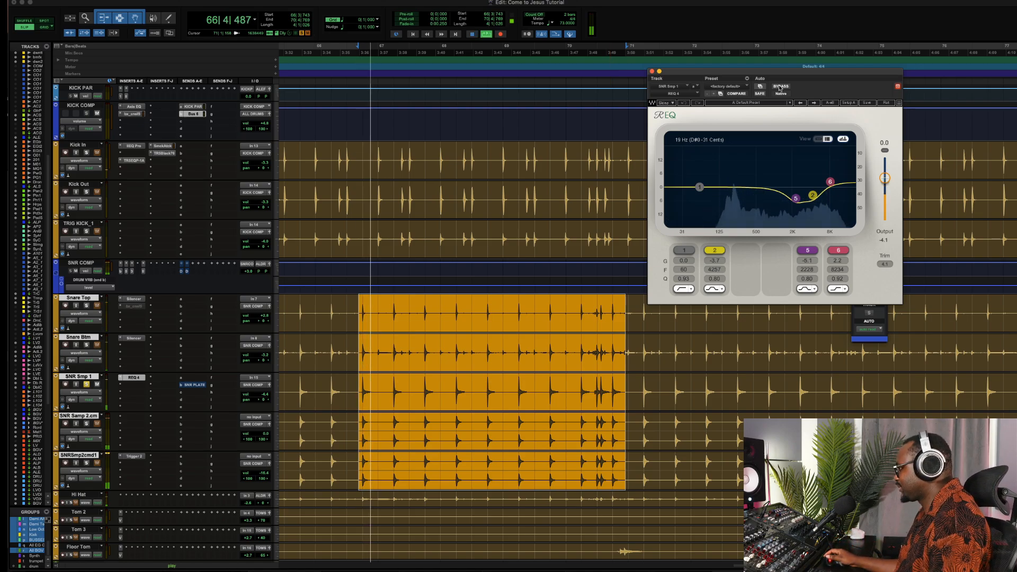
click(779, 87)
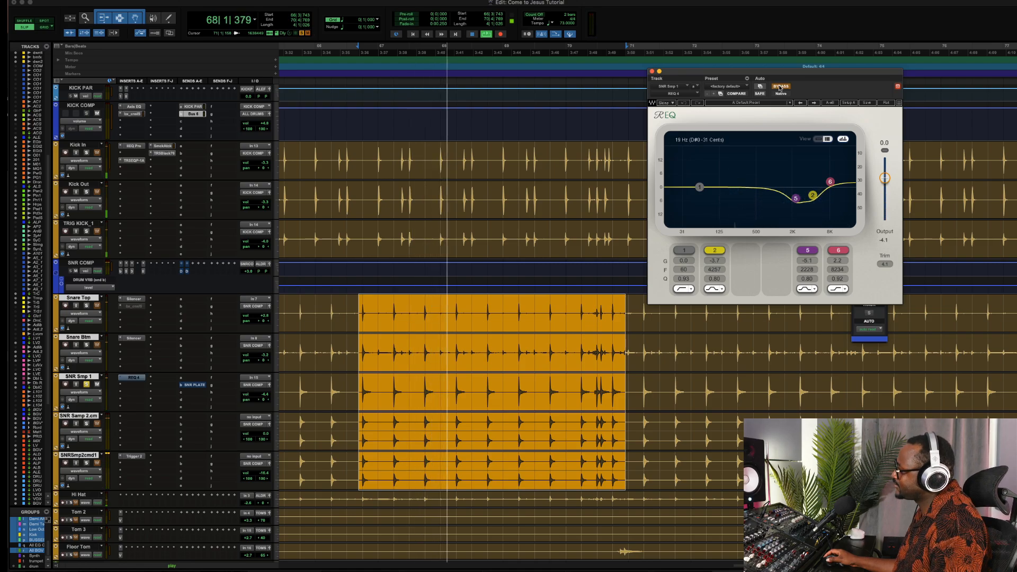
click(779, 88)
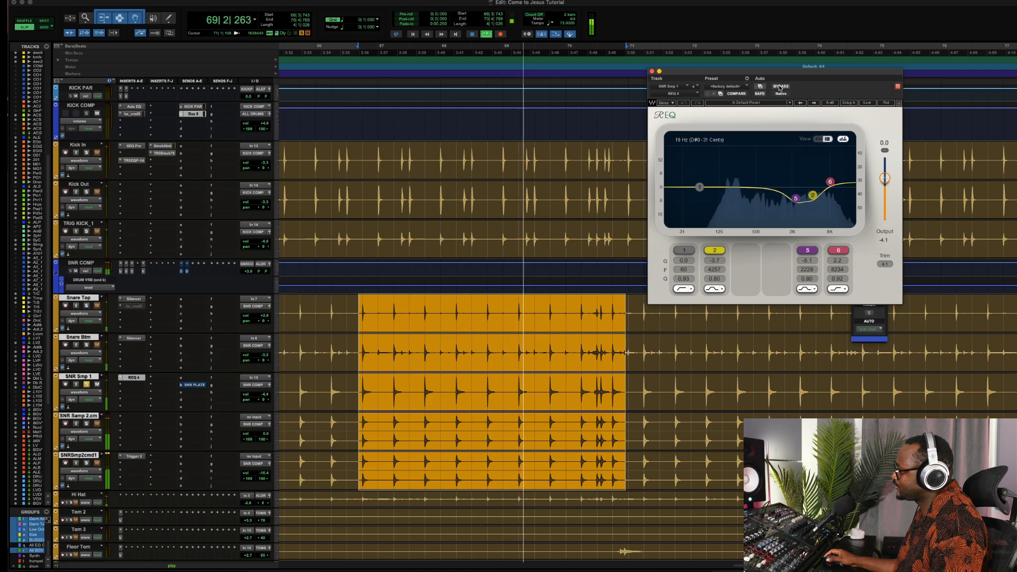
key(space)
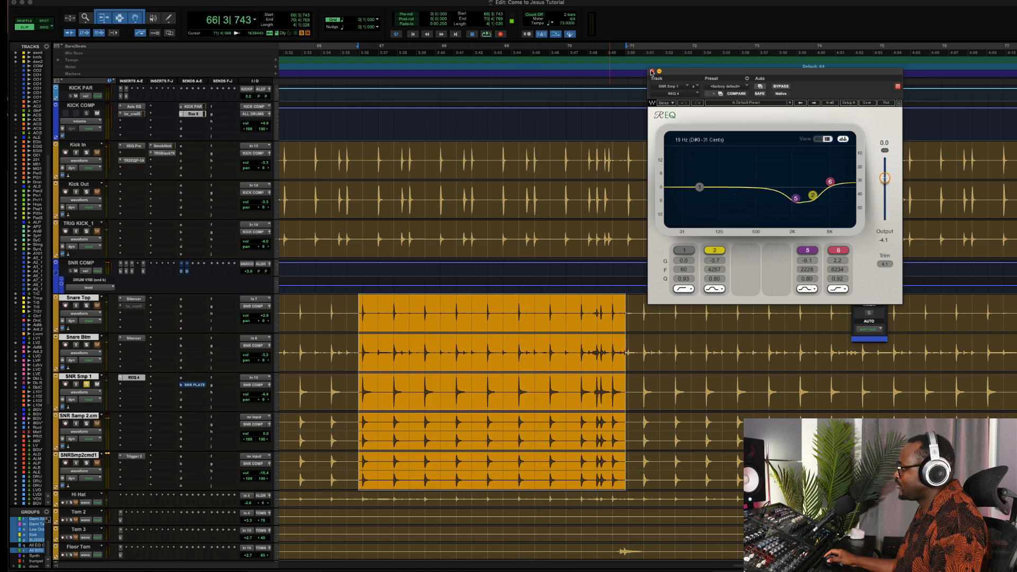
click(651, 72)
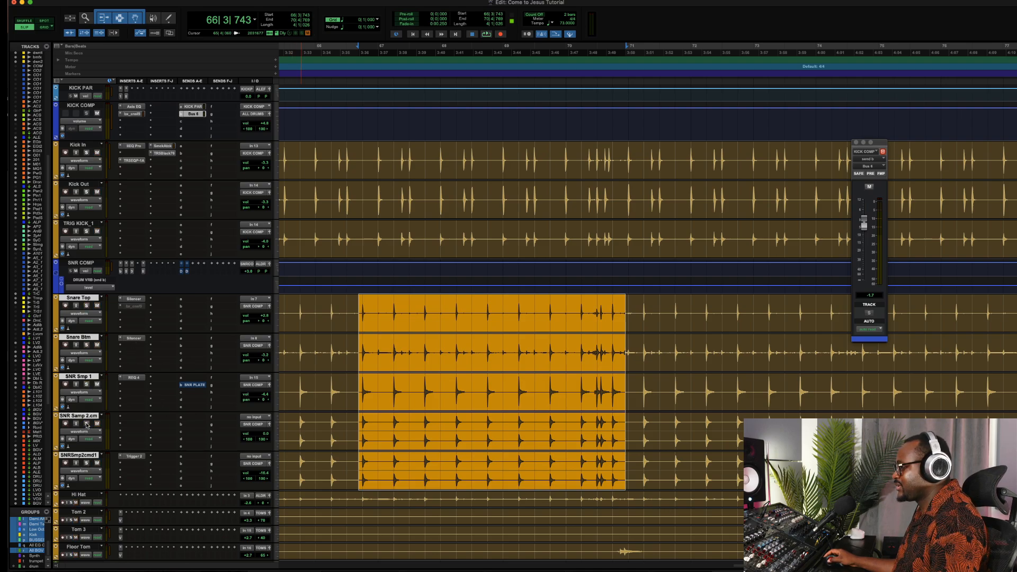
Audition SNR Samp 2.cm soloed, add SNRSmp2cmd1 to the solo, and clear both solos
key(space)
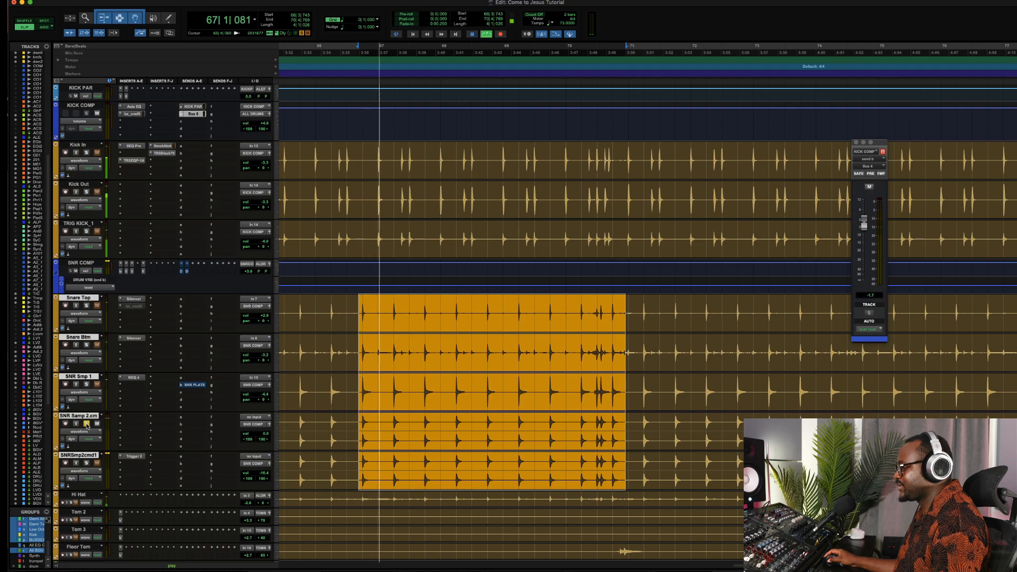
click(87, 463)
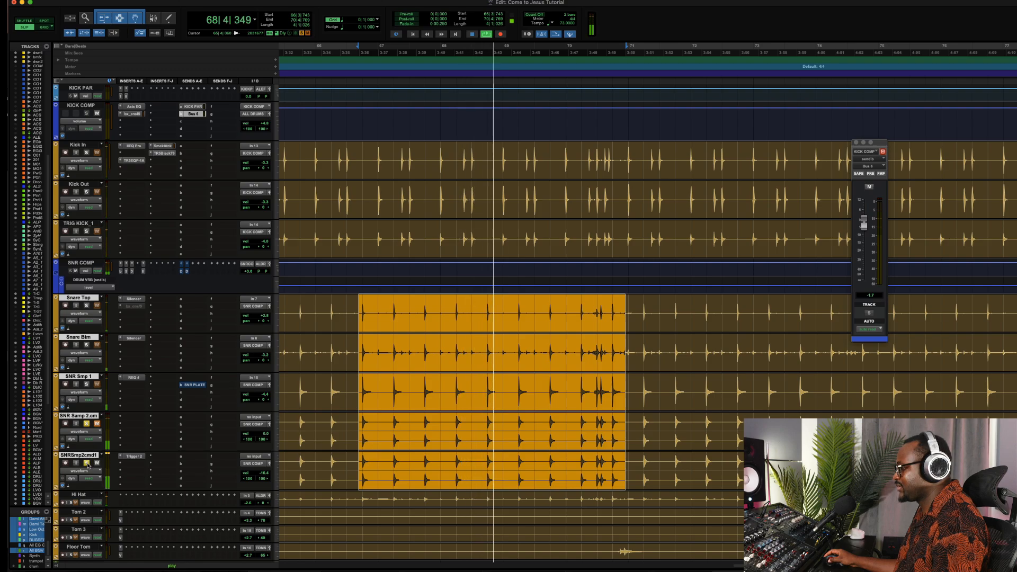
click(86, 463)
click(86, 424)
click(97, 424)
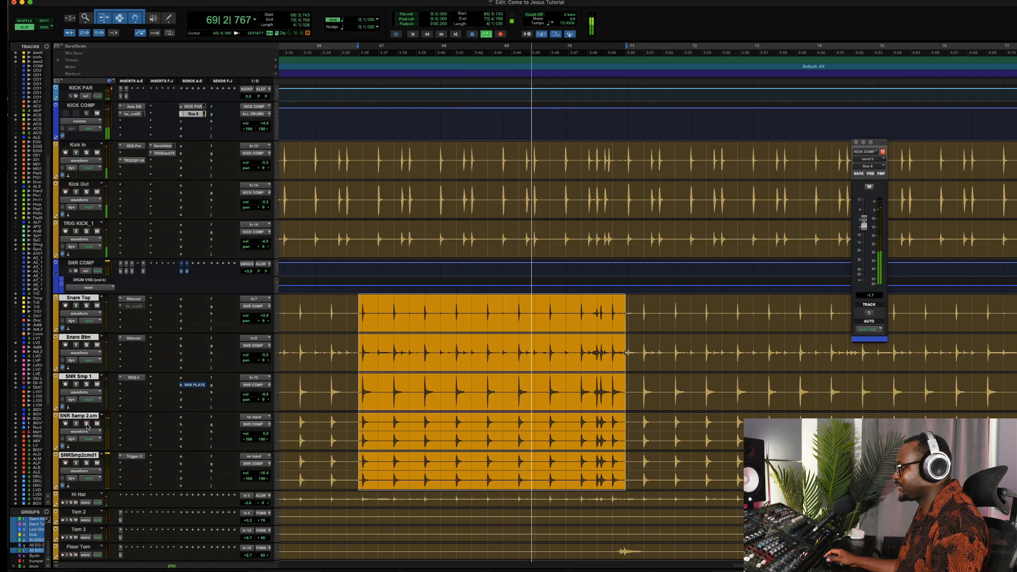
Solo all the snare tracks during playback, and extend the selection and solo up through the Kick In track
alt+shift+click(87, 424)
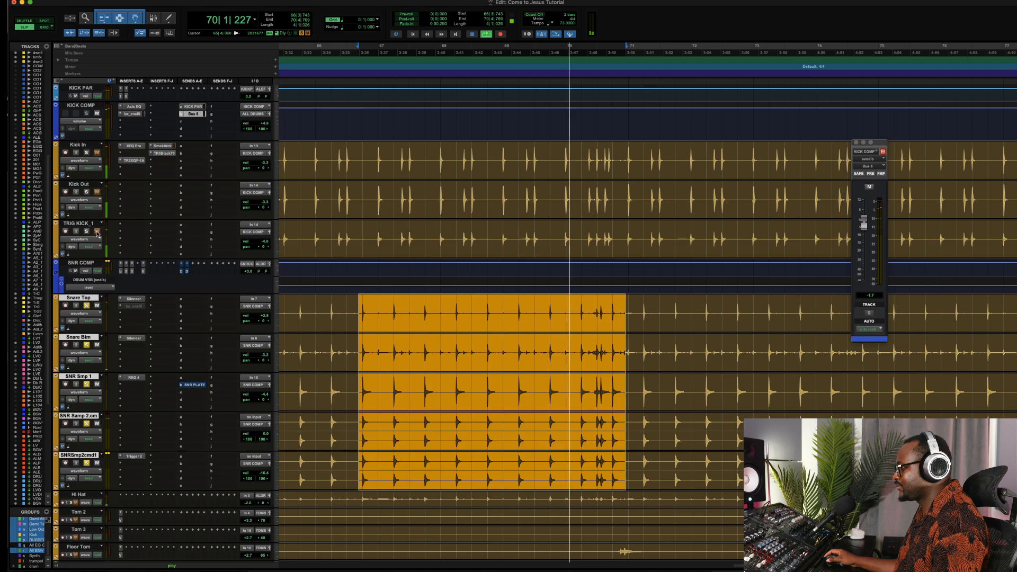
shift+click(85, 144)
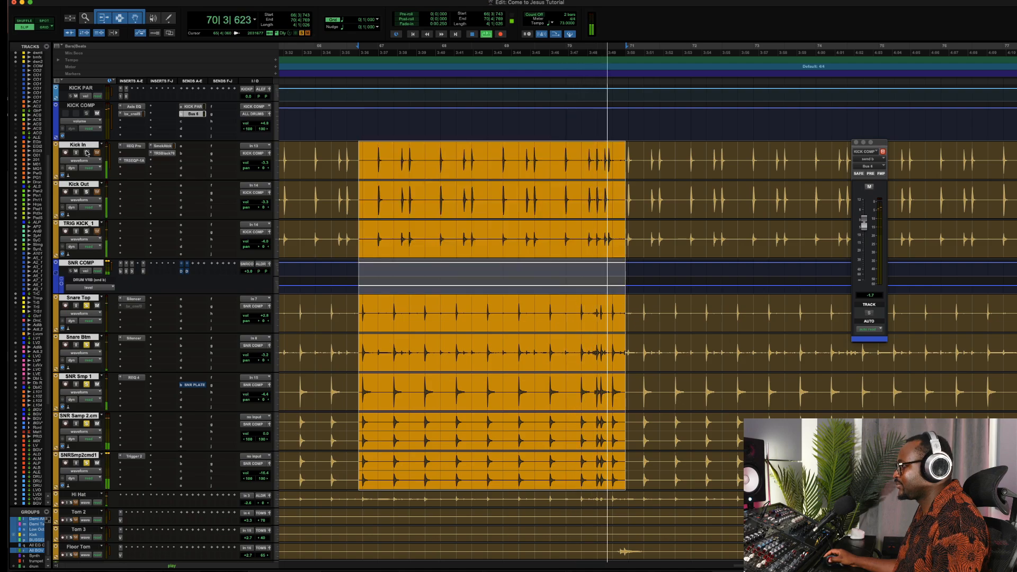
alt+shift+click(86, 153)
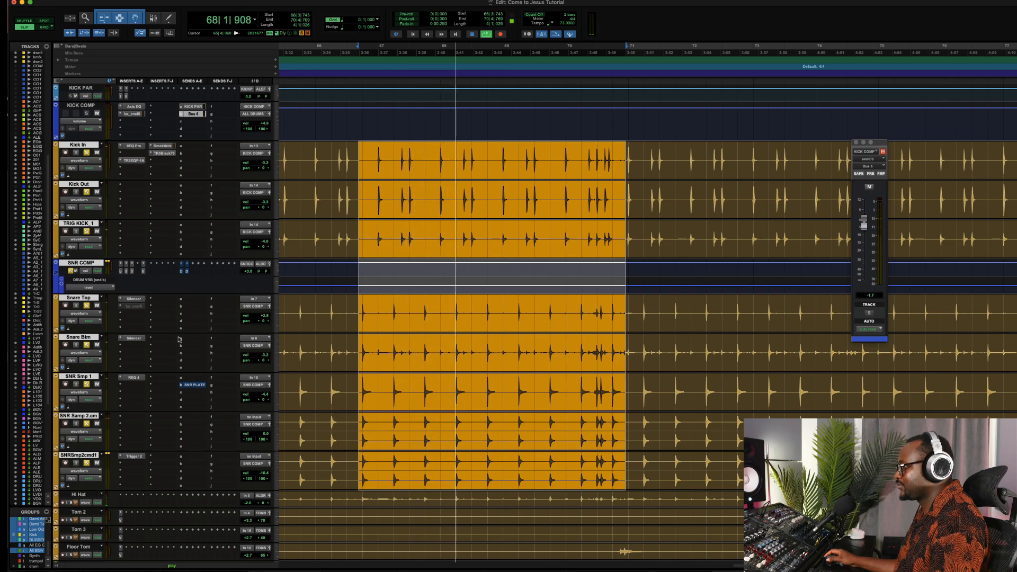
Solo the Hi Hat track and play a selection on it from 66|2|632 to 71|4|019
scroll(182, 318, down, 4)
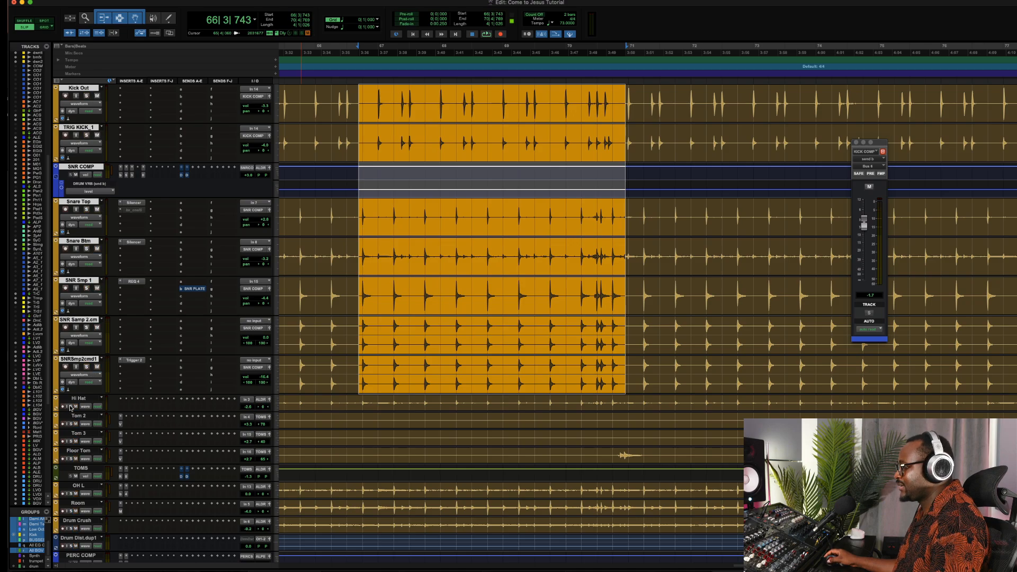
drag(341, 400, 675, 404)
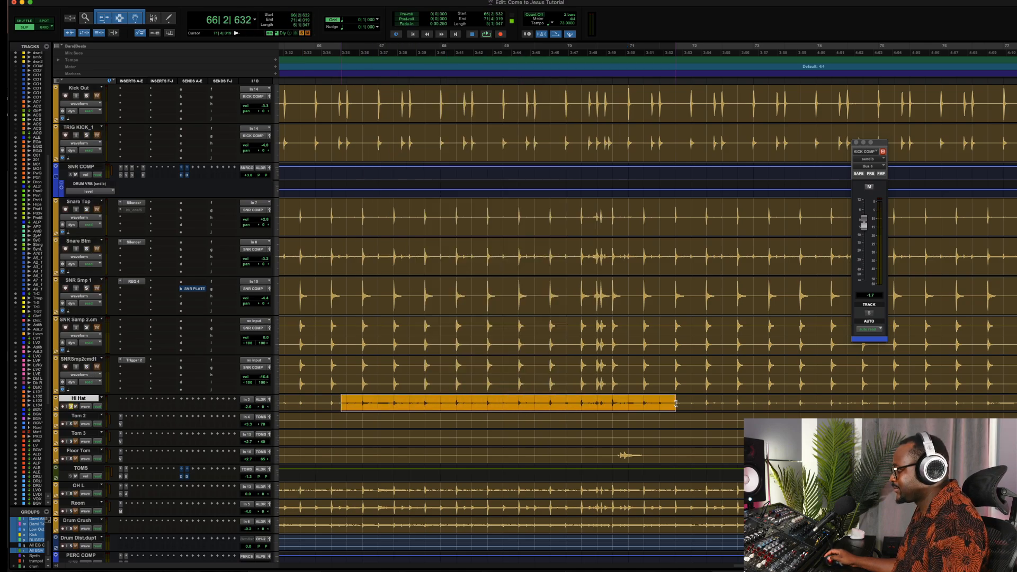
key(space)
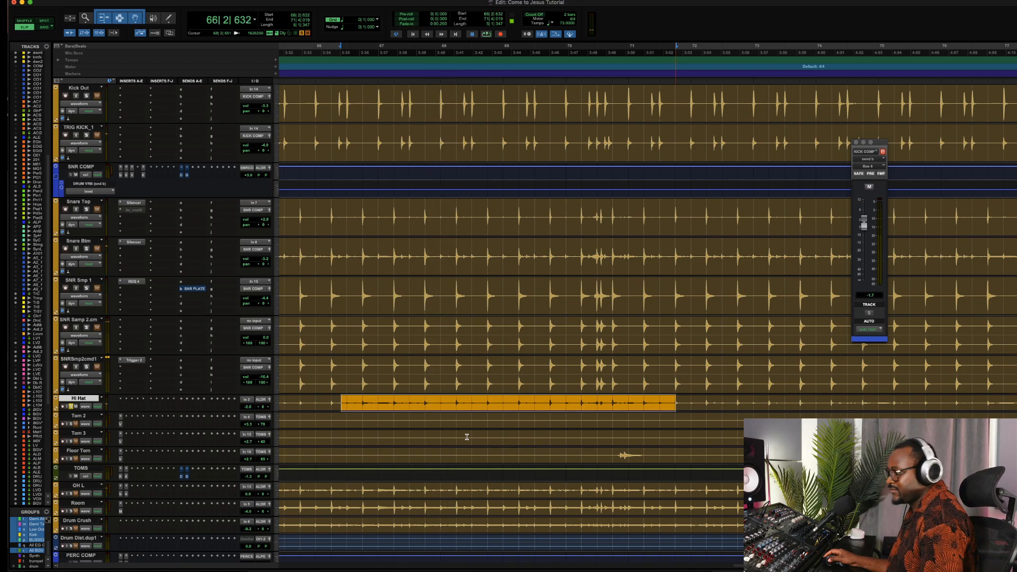
Reduce the height of the five snare tracks to match the Hi Hat track
scroll(456, 431, down, 3)
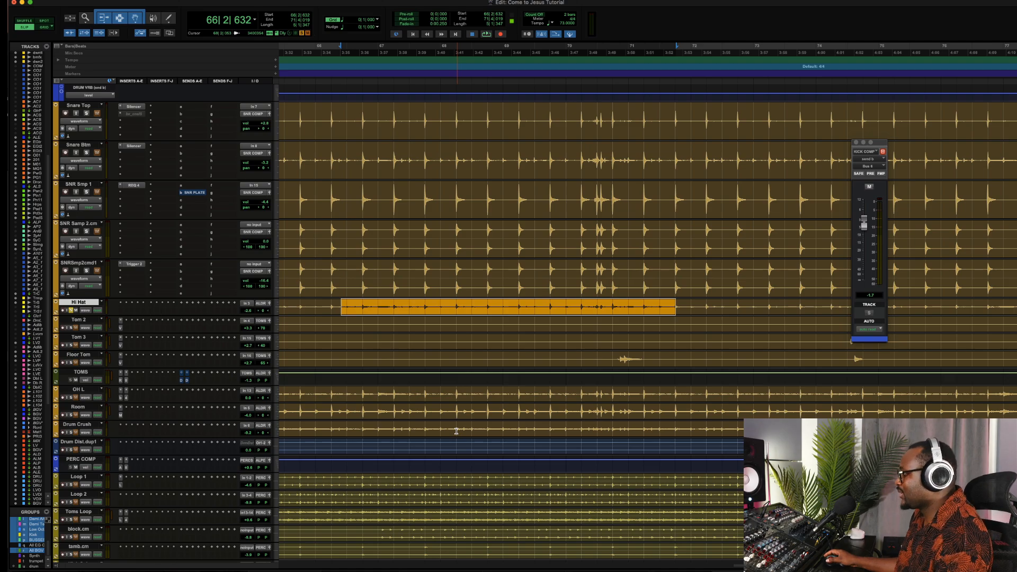
scroll(455, 431, down, 5)
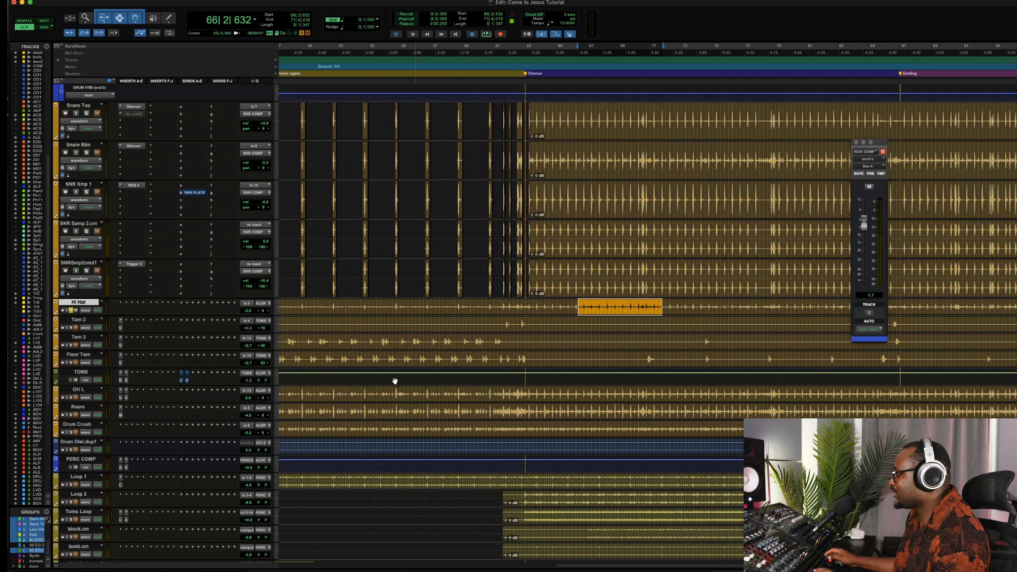
click(275, 248)
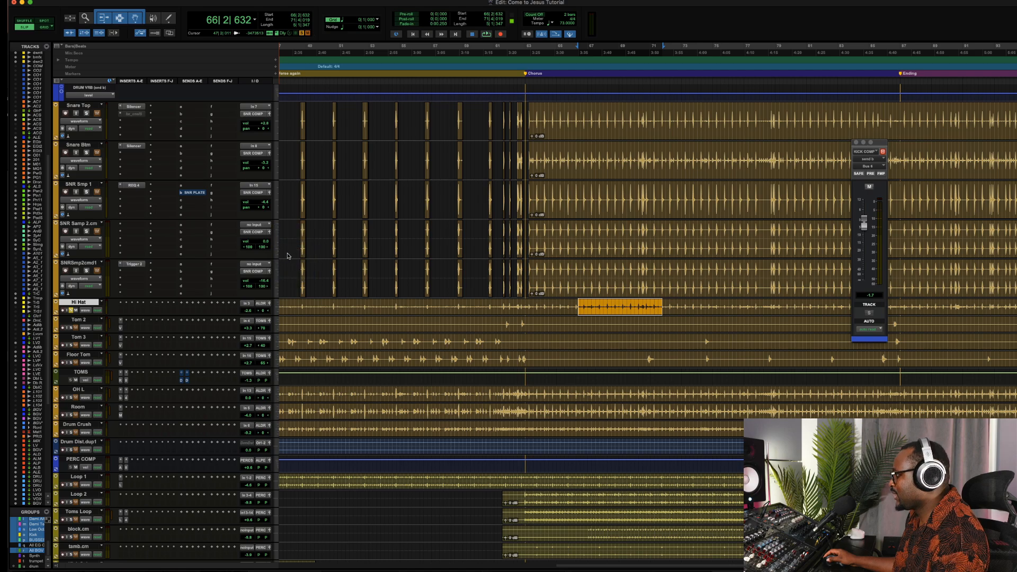
scroll(441, 229, up, 3)
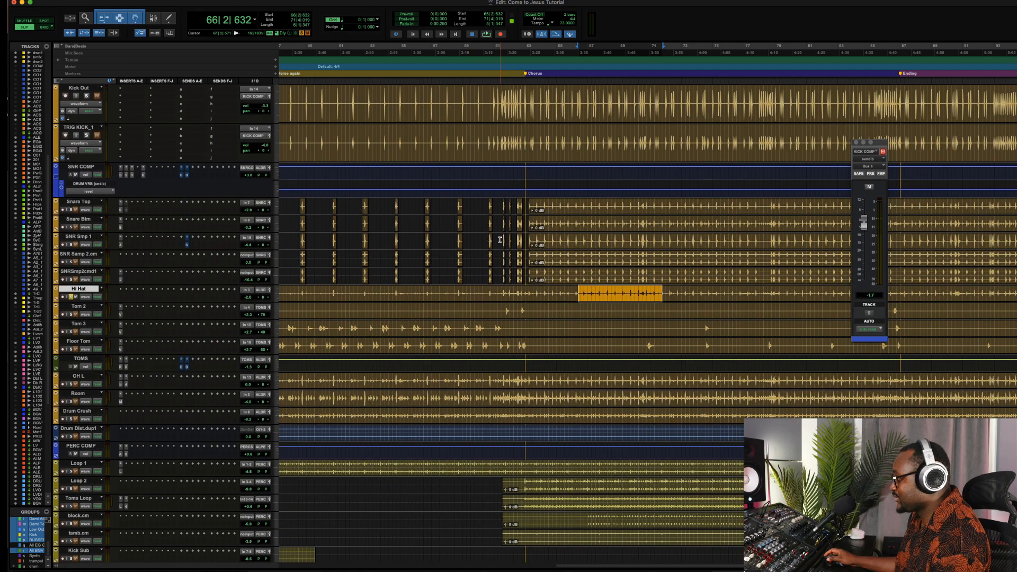
Select 51|4|173 to 54|2|241 on Tom 2 and play it with Tom 2, Tom 3 and Floor Tom soloed
scroll(500, 240, right, 3)
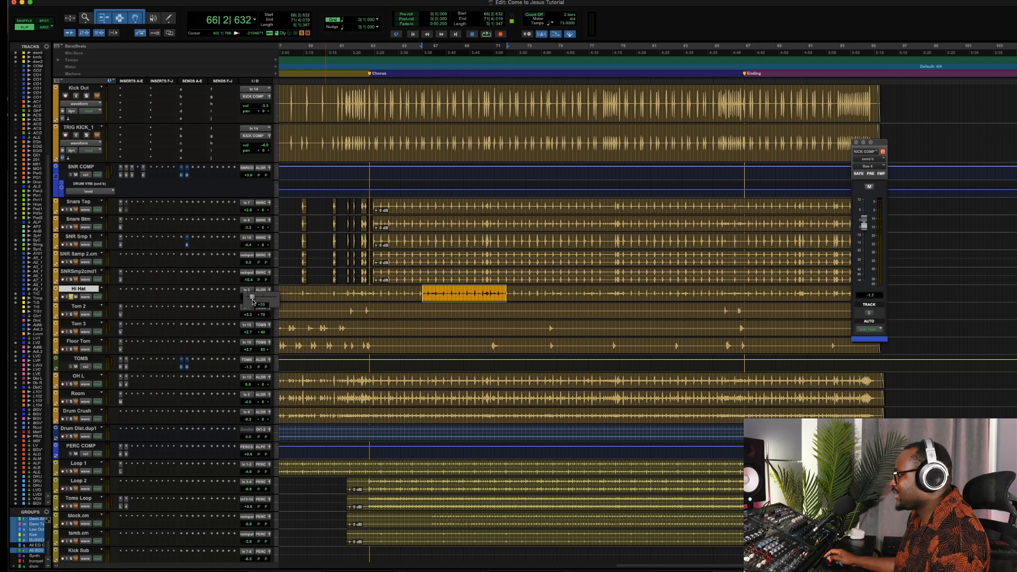
key(space)
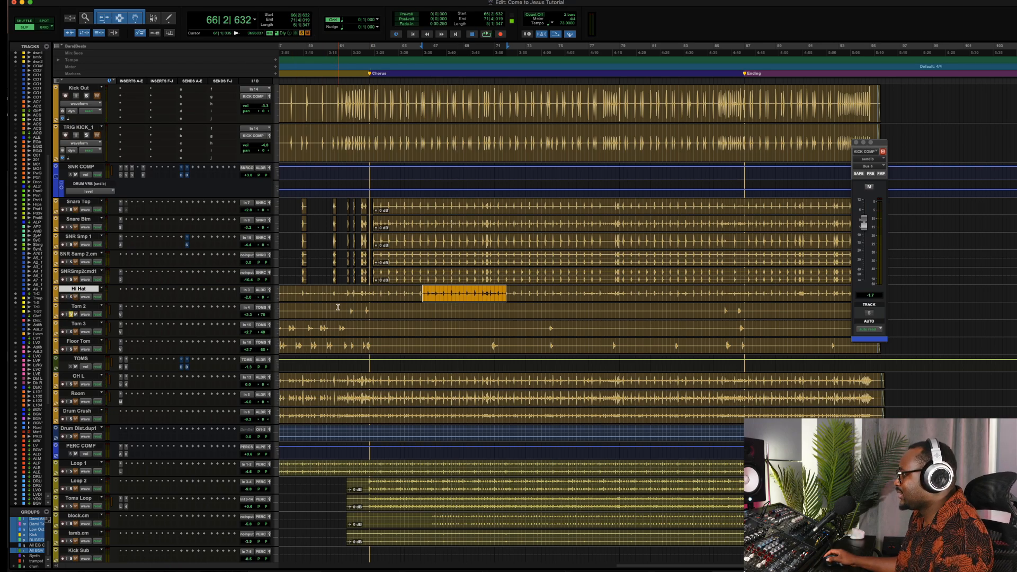
scroll(338, 305, left, 5)
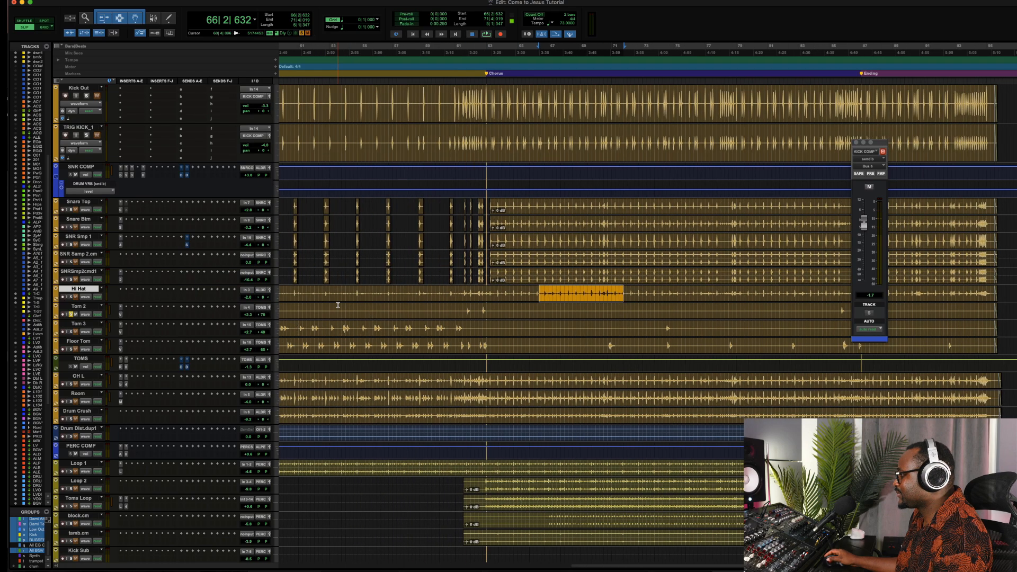
drag(330, 311, 338, 312)
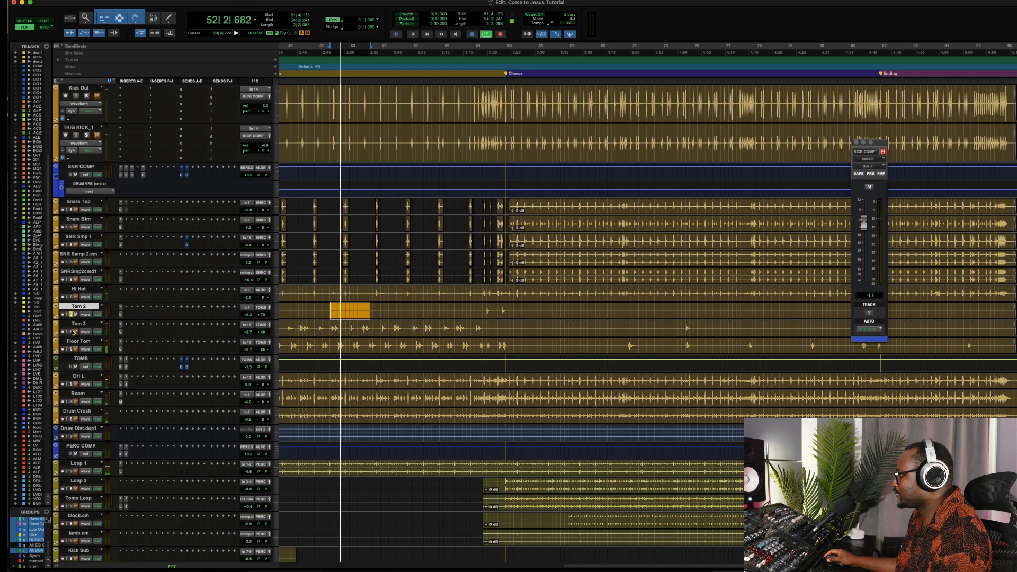
click(72, 349)
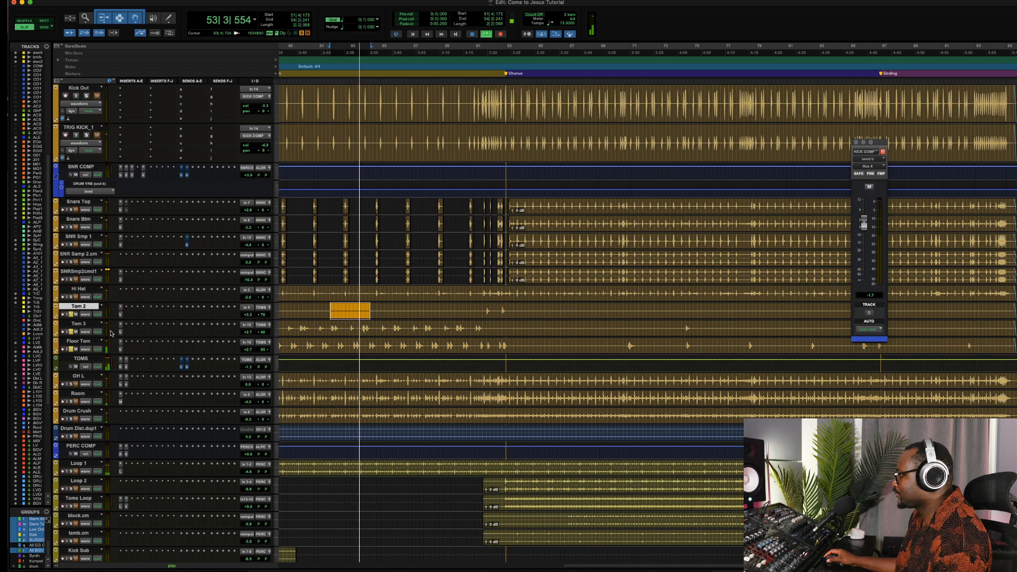
key(t)
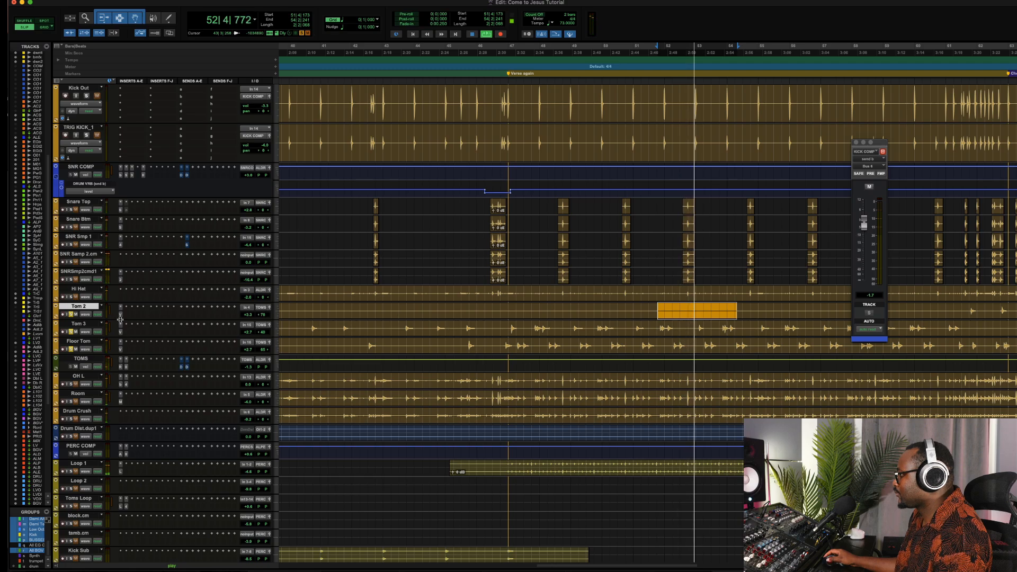
key(space)
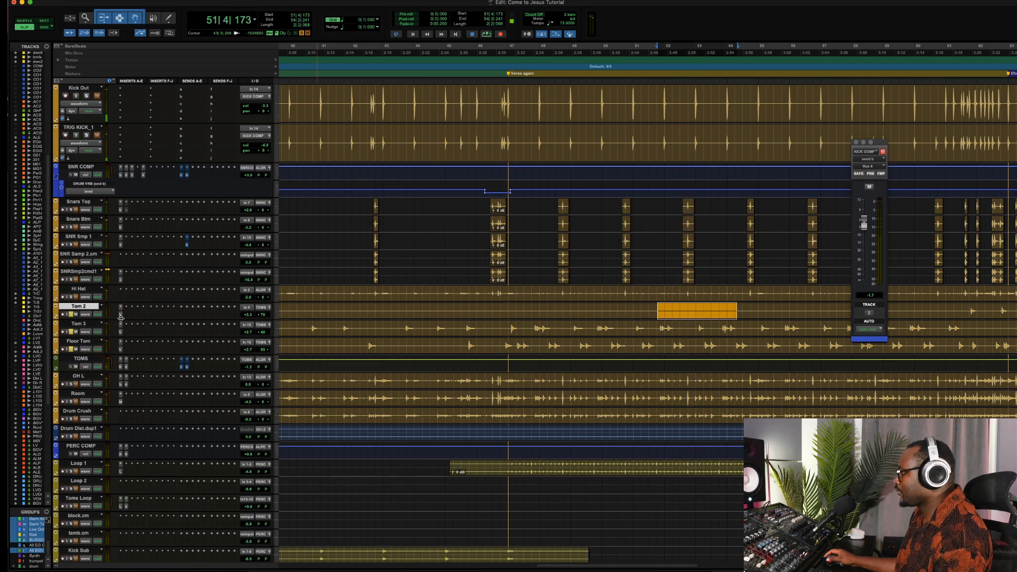
Extend the selection down through the TOMS track, then select and play 46|4|635 to 48|4|181 on Tom 3
shift+click(81, 341)
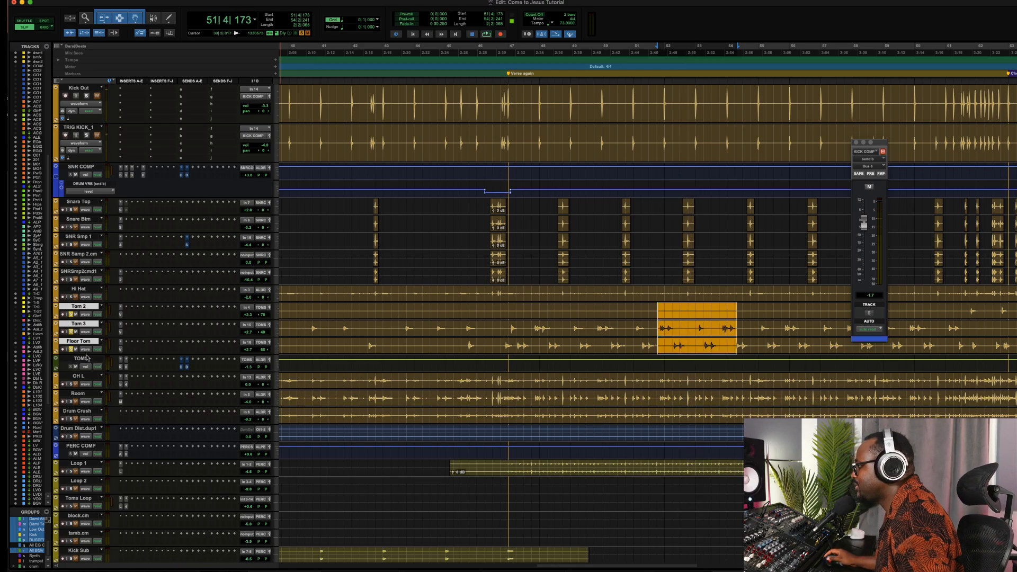
shift+click(86, 358)
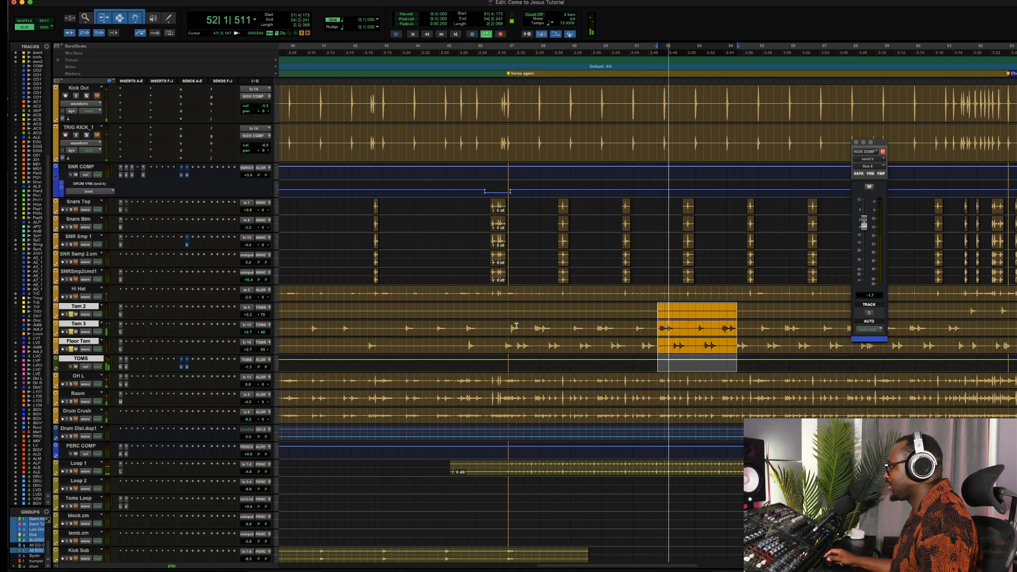
drag(507, 328, 564, 324)
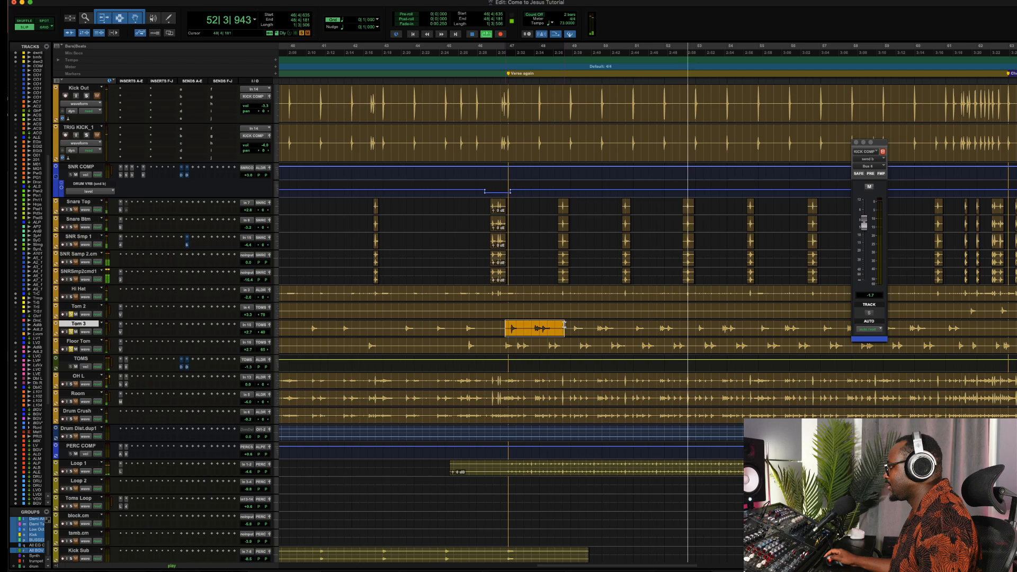
key(space)
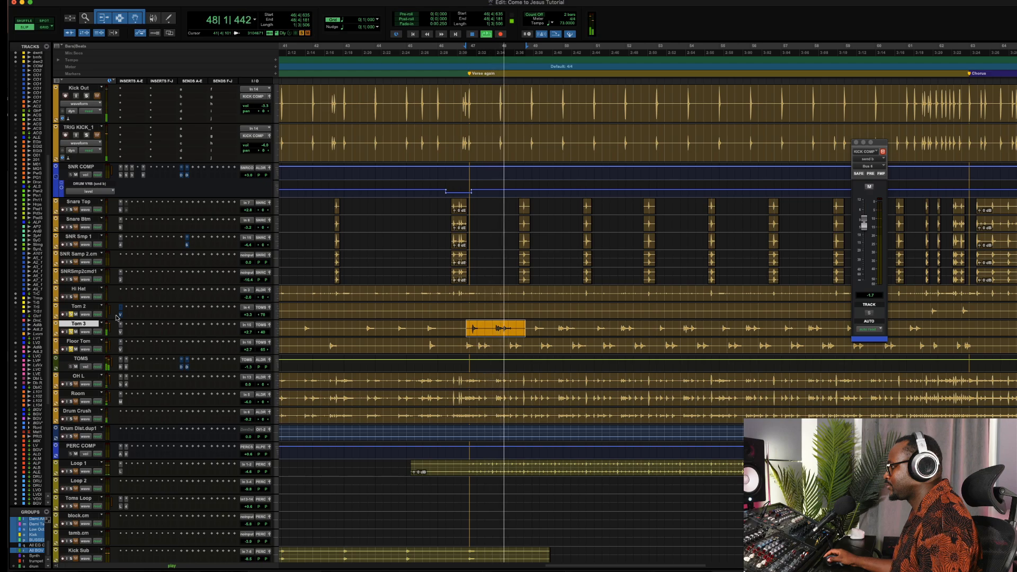
Stop playback, open the Virtual Mix Rack plug-in of Tom 3, and move its window clear of the tom tracks
key(space)
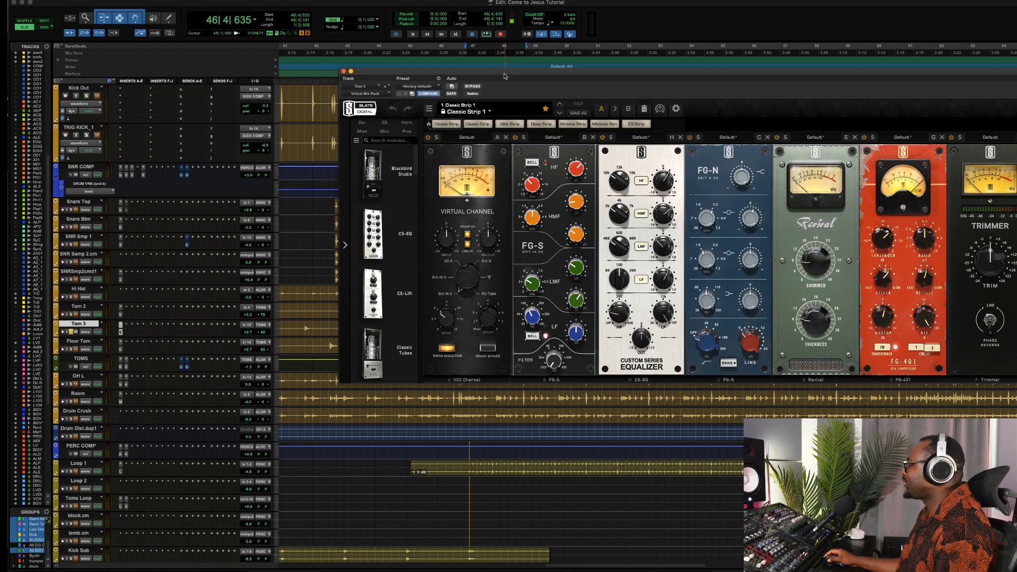
drag(504, 75, 362, 28)
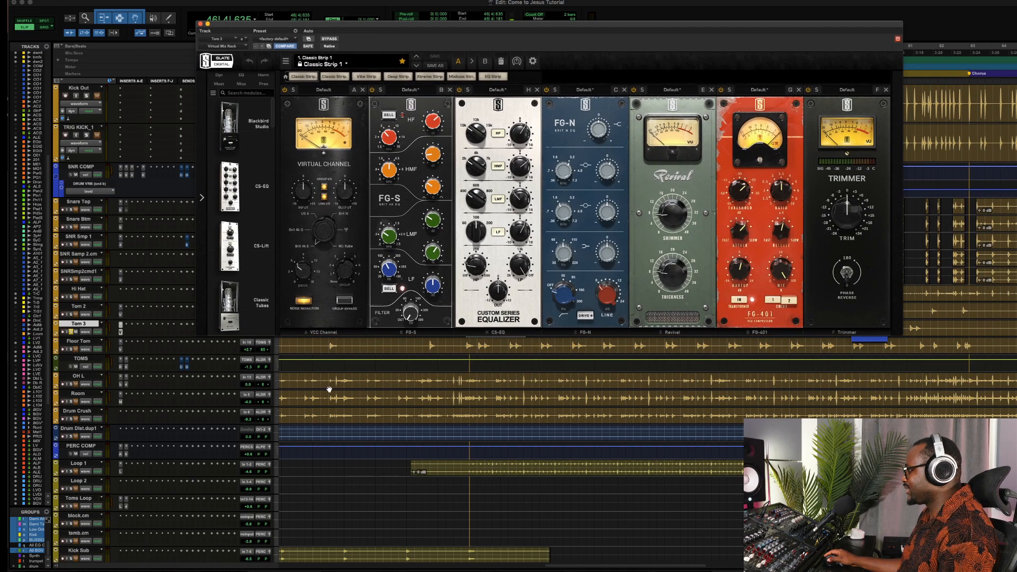
scroll(329, 389, up, 5)
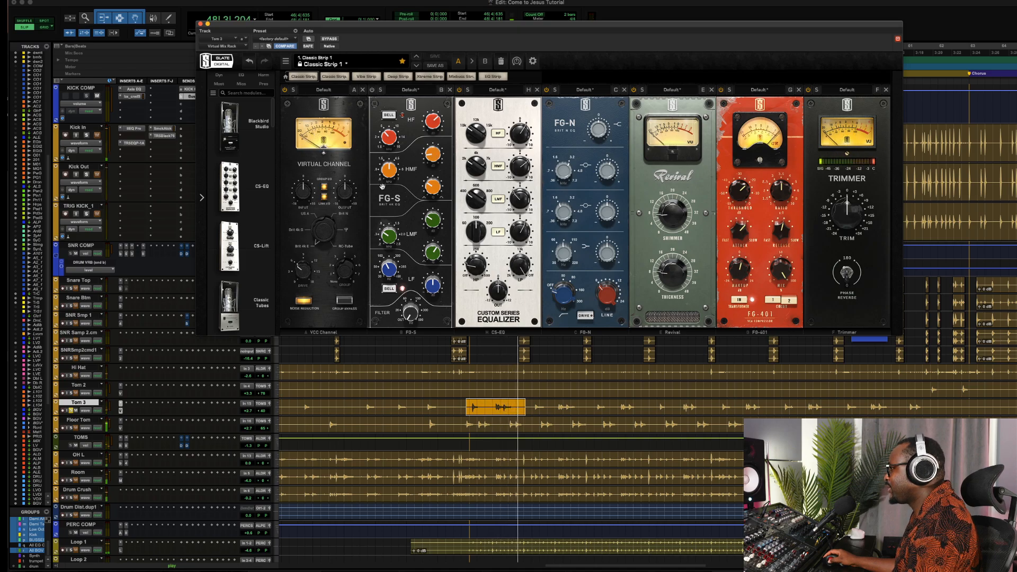
Try different HMF gain settings in the FG-S equalizer while Tom 3 plays, finishing at -8.79 dB
mouse_move(393, 173)
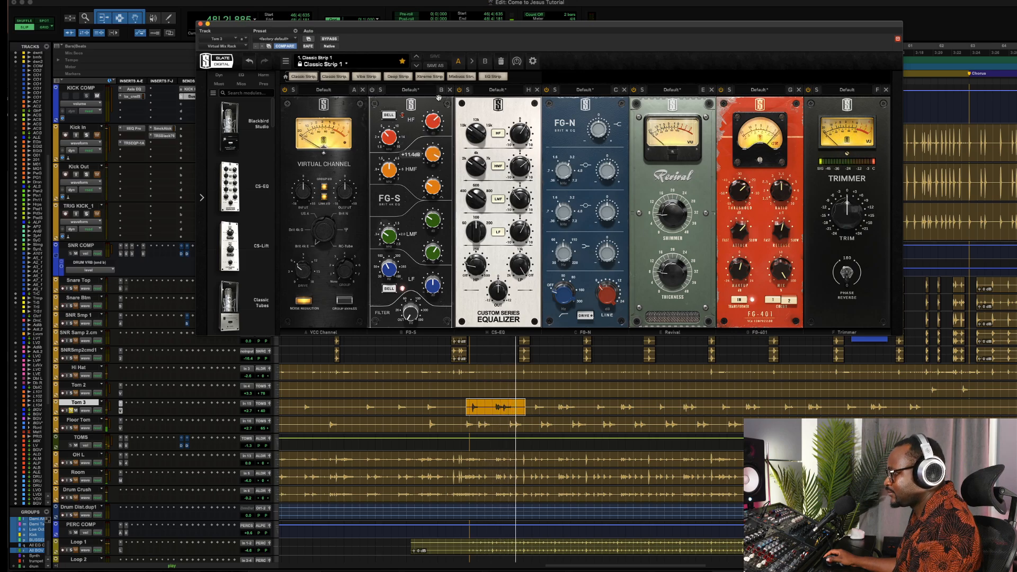
drag(439, 98, 441, 119)
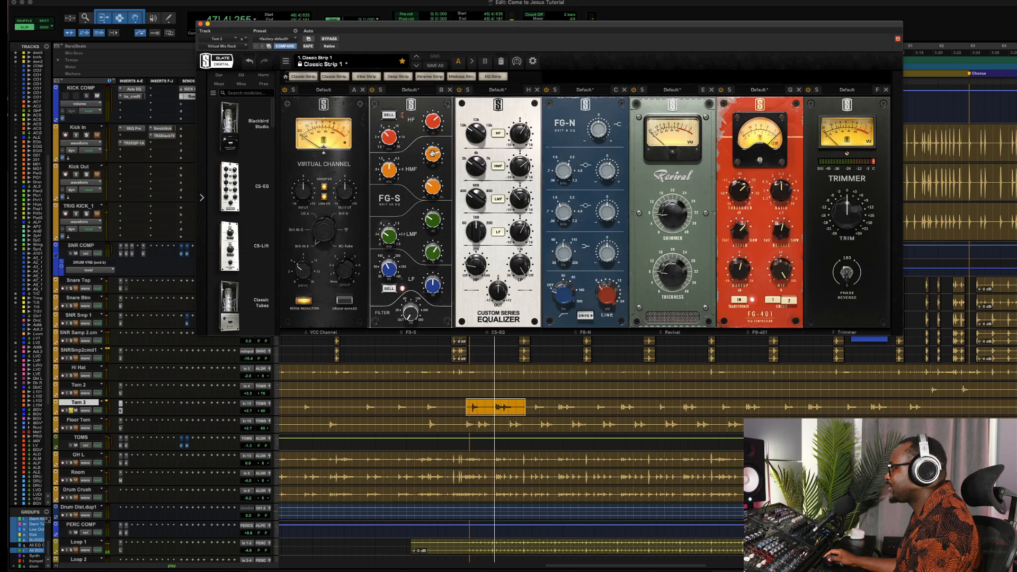
drag(432, 154, 433, 146)
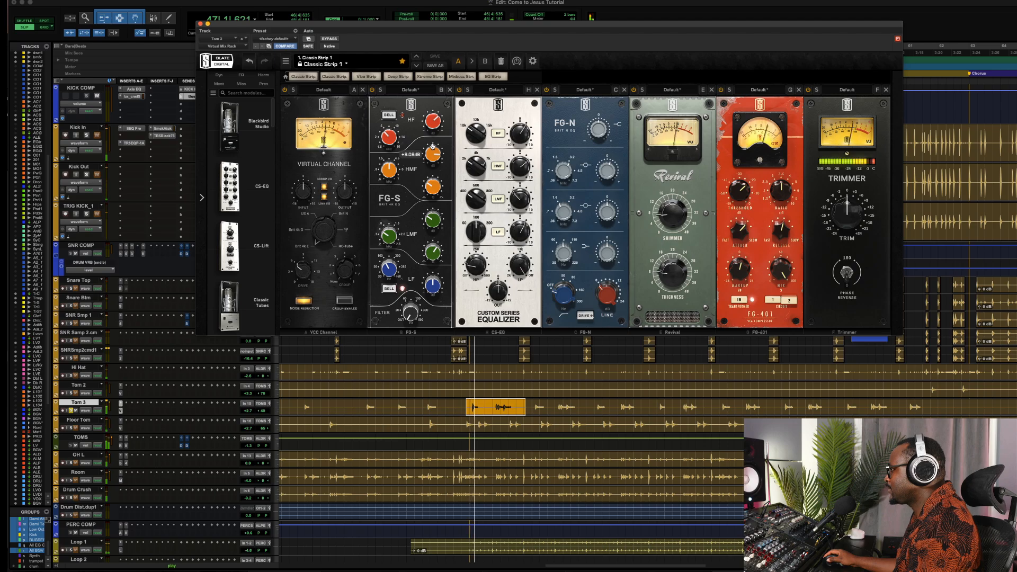
drag(432, 146, 429, 198)
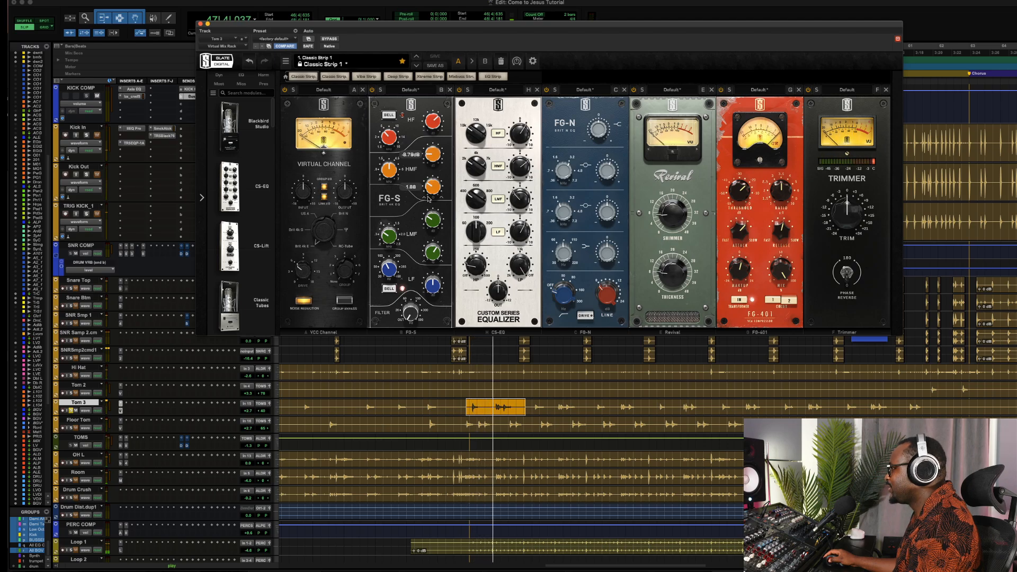
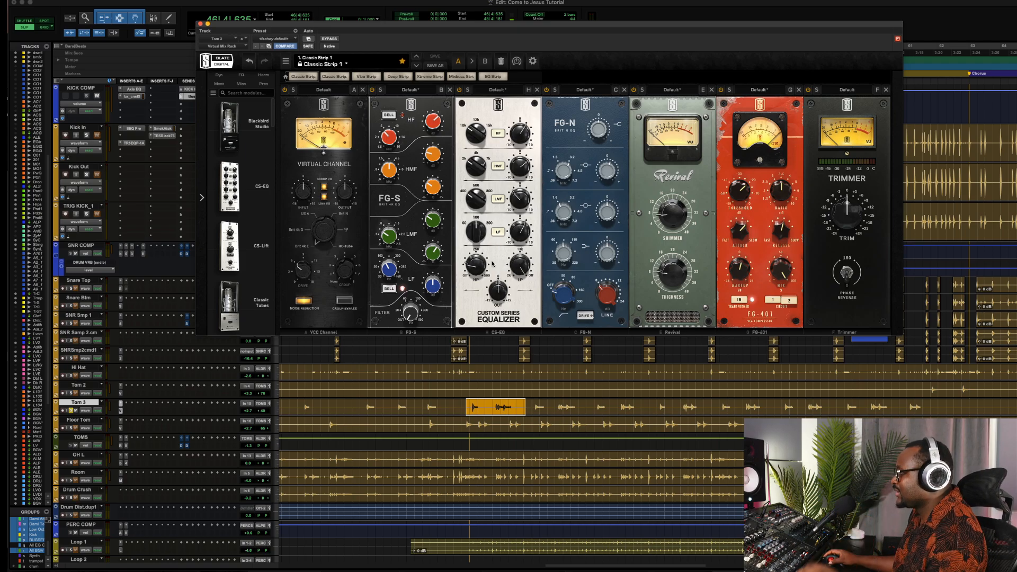
Try a different LMF gain in the FG-S equalizer during playback and undo the band gain changes
mouse_move(432, 221)
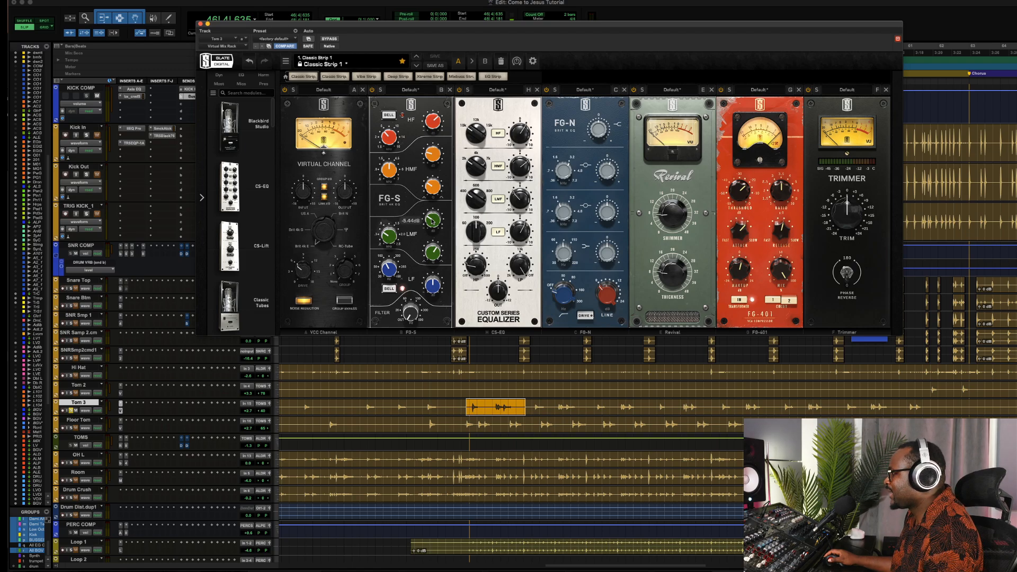
mouse_move(390, 235)
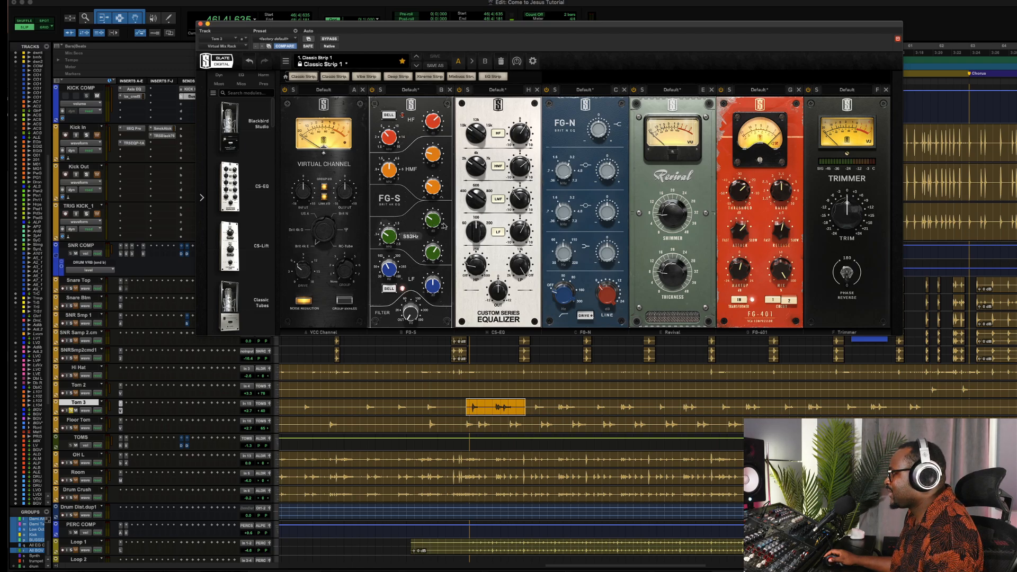
key(space)
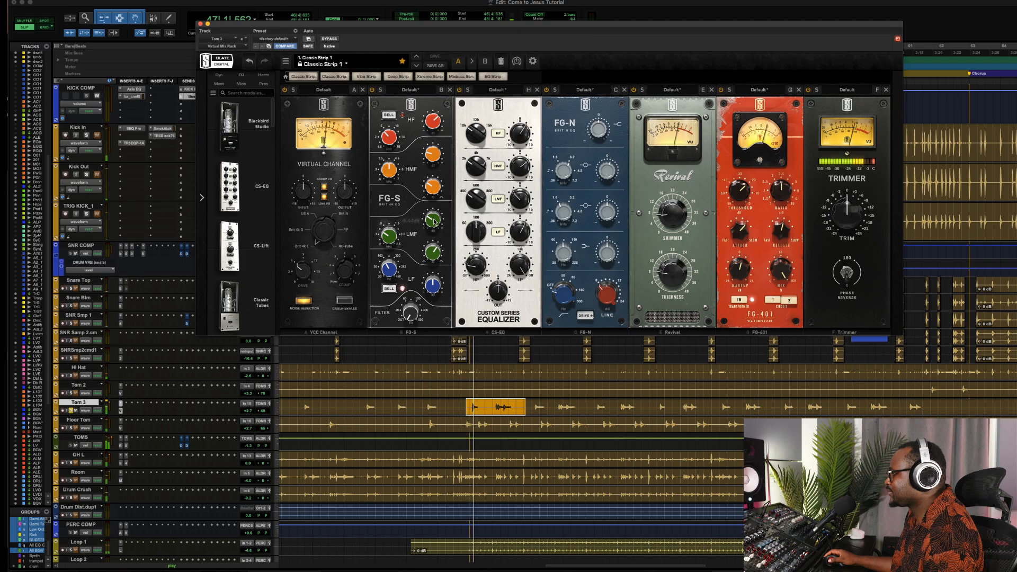
mouse_move(435, 222)
mouse_down()
mouse_move(435, 186)
mouse_move(432, 221)
mouse_up()
mouse_move(434, 184)
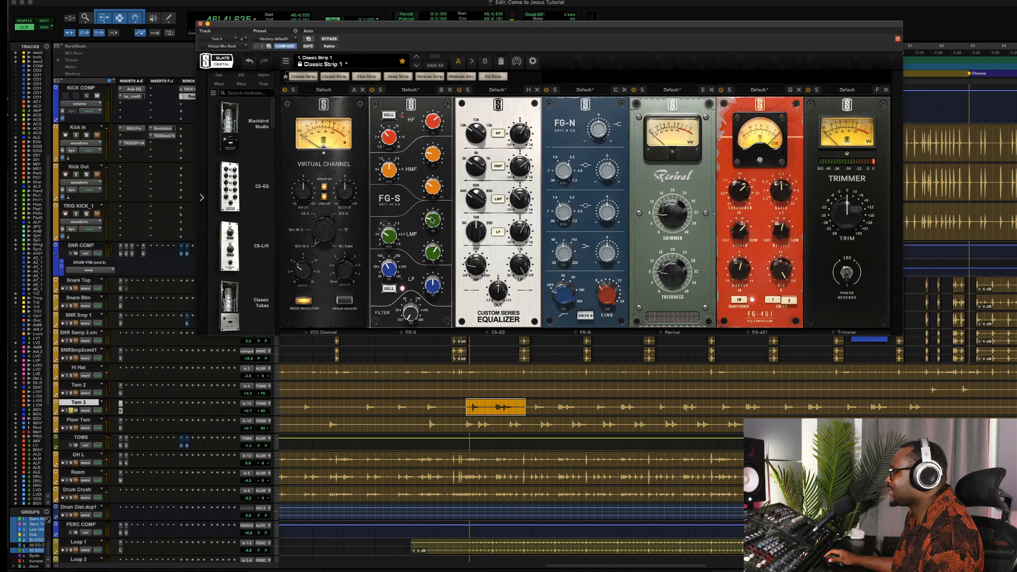
click(250, 62)
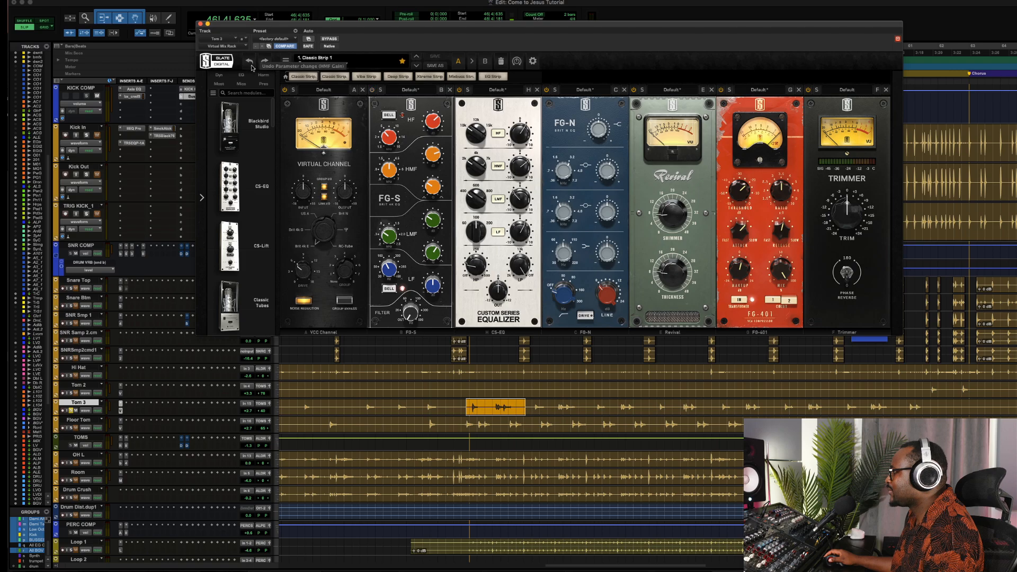
click(252, 62)
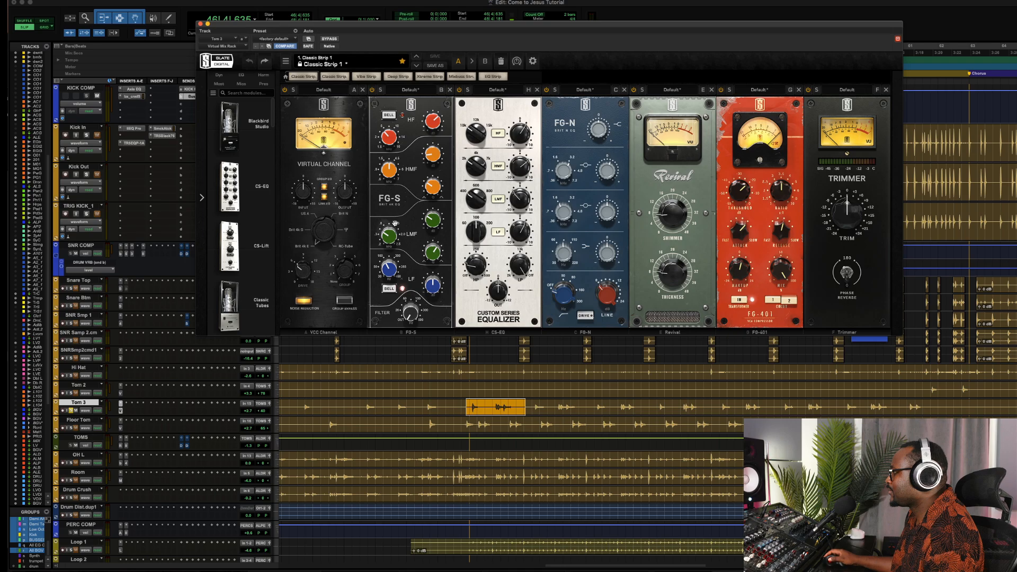
Readjust the LMF gain of the FG-S equalizer slightly and replay the Tom 3 selection
drag(430, 221, 430, 222)
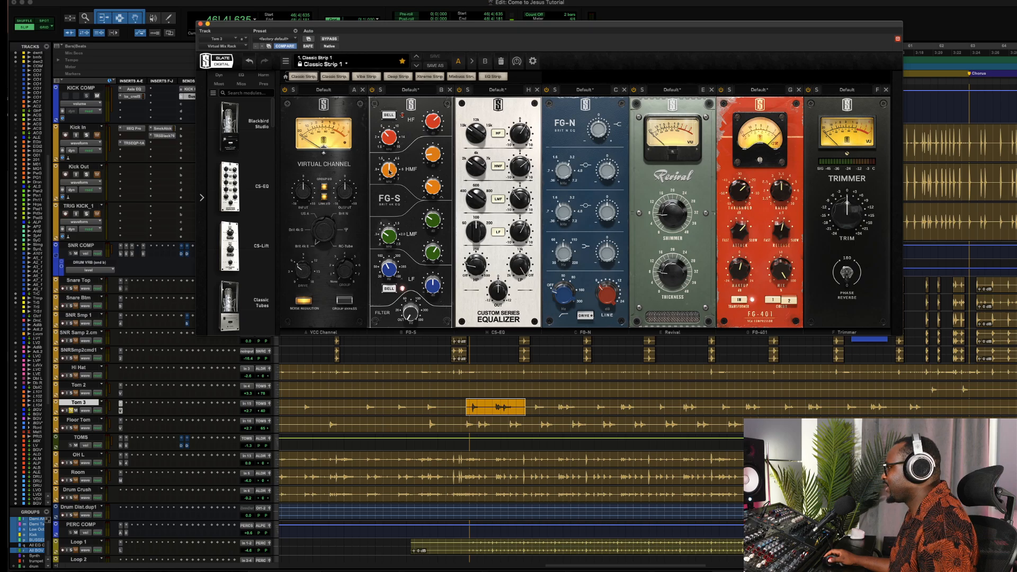
mouse_move(391, 173)
key(space)
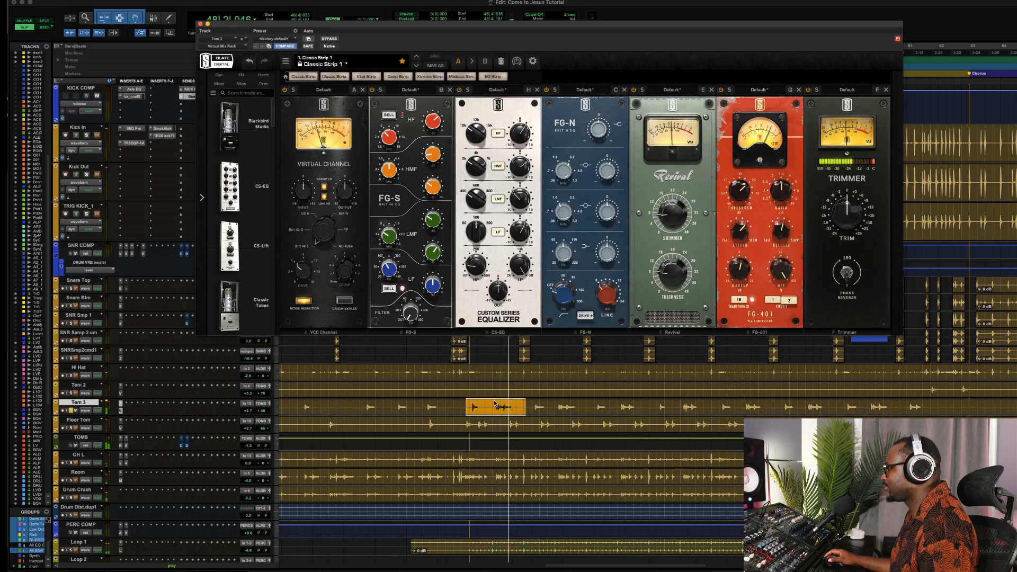
key(space)
Shorten the Tom 3 selection to the hit starting at 47|4|234 and adjust the Custom Series Equalizer's LMF gain while it plays
drag(494, 405, 514, 401)
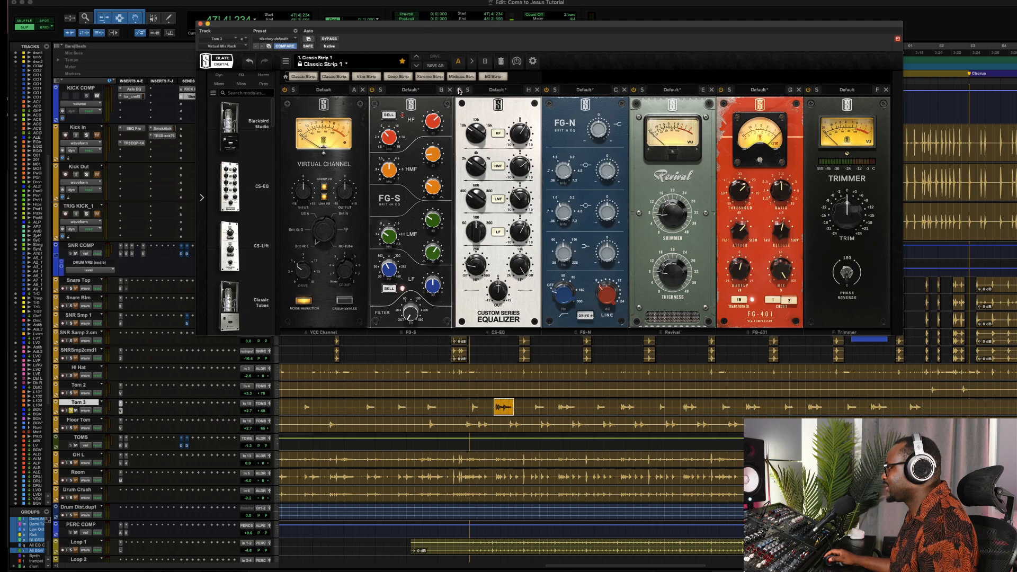
key(space)
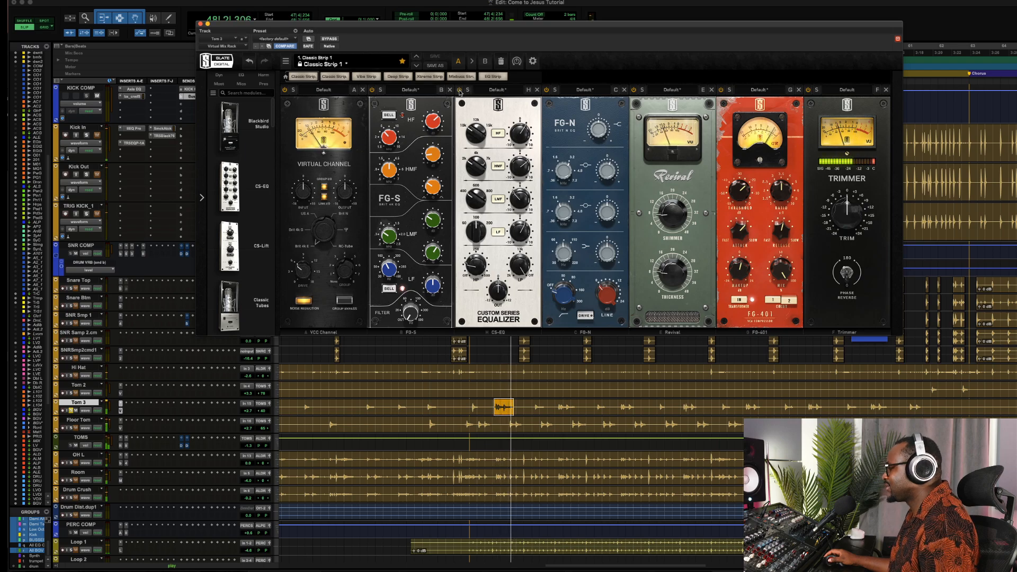
key(space)
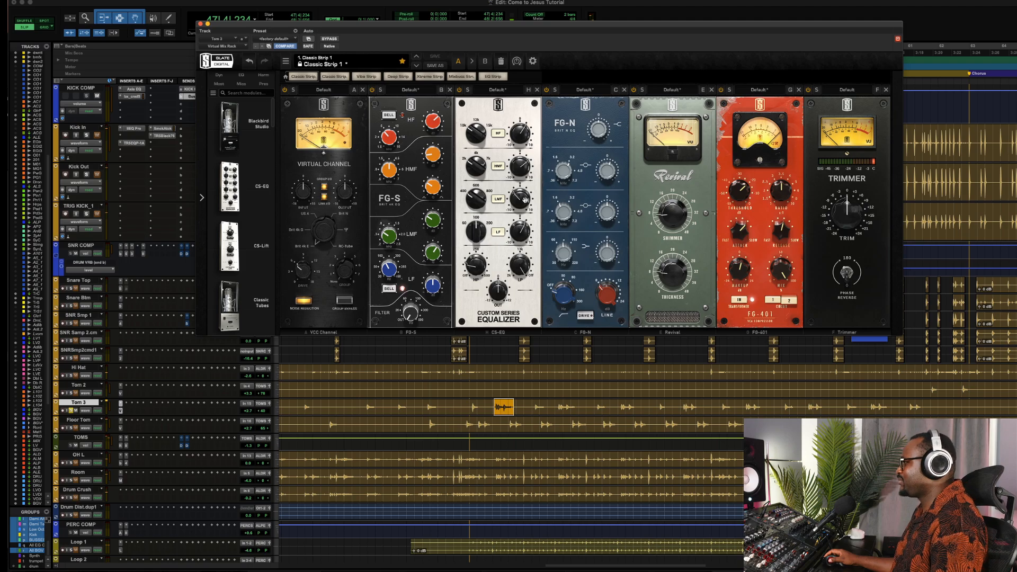
key(space)
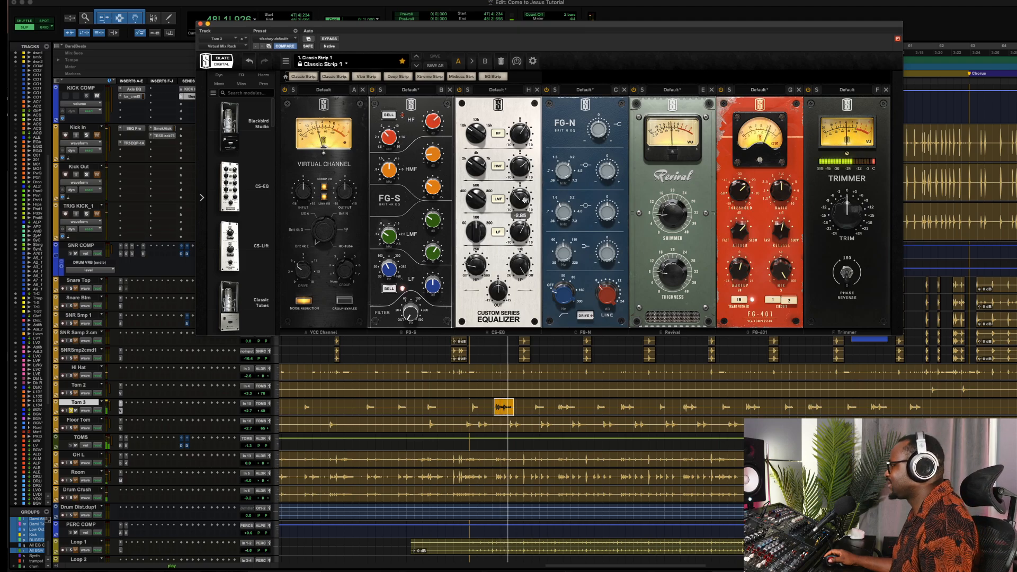
drag(525, 199, 526, 164)
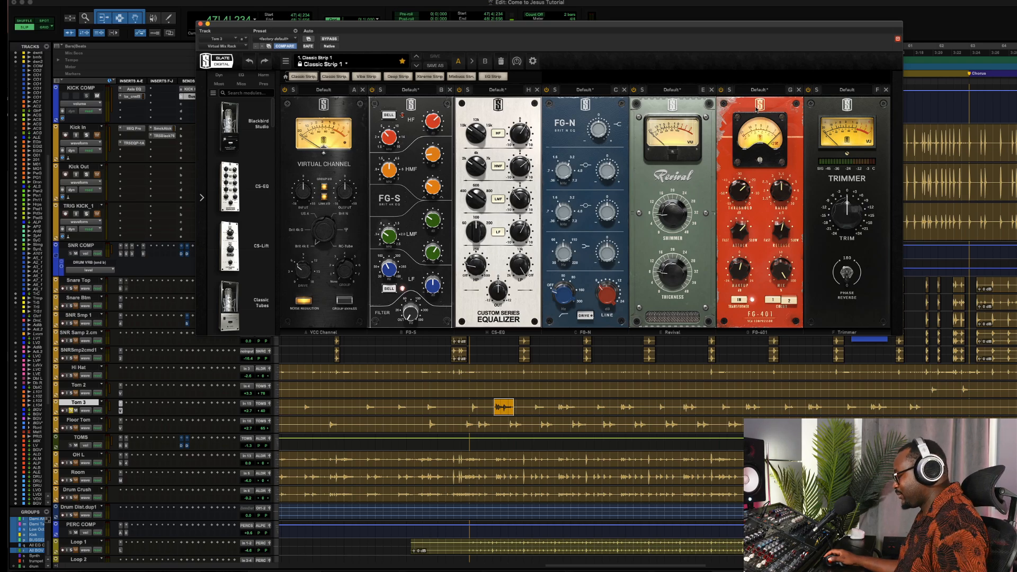
Play the Tom 3 hit while bypassing and re-enabling the FG-401 compressor to compare the sound
key(space)
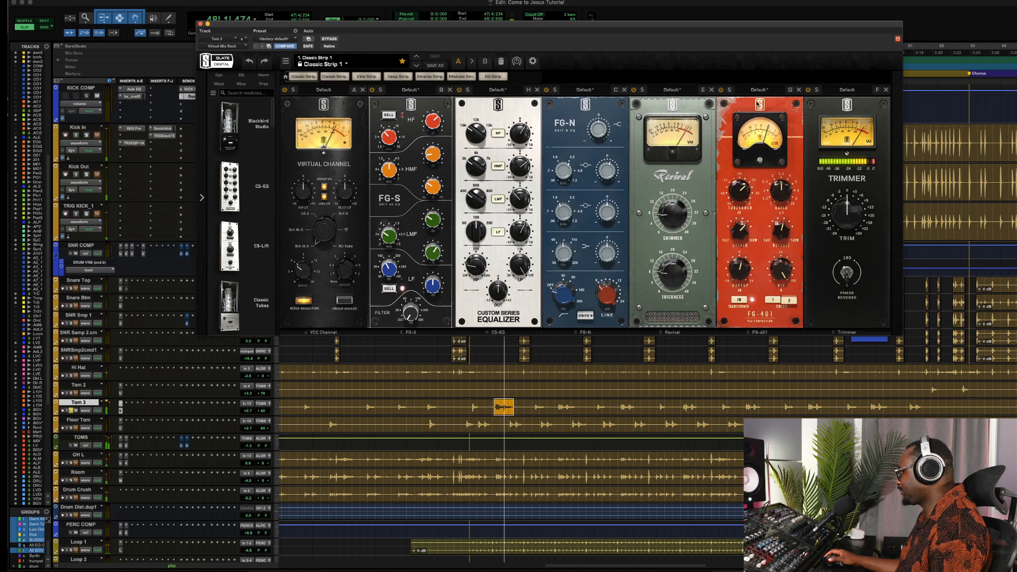
click(721, 90)
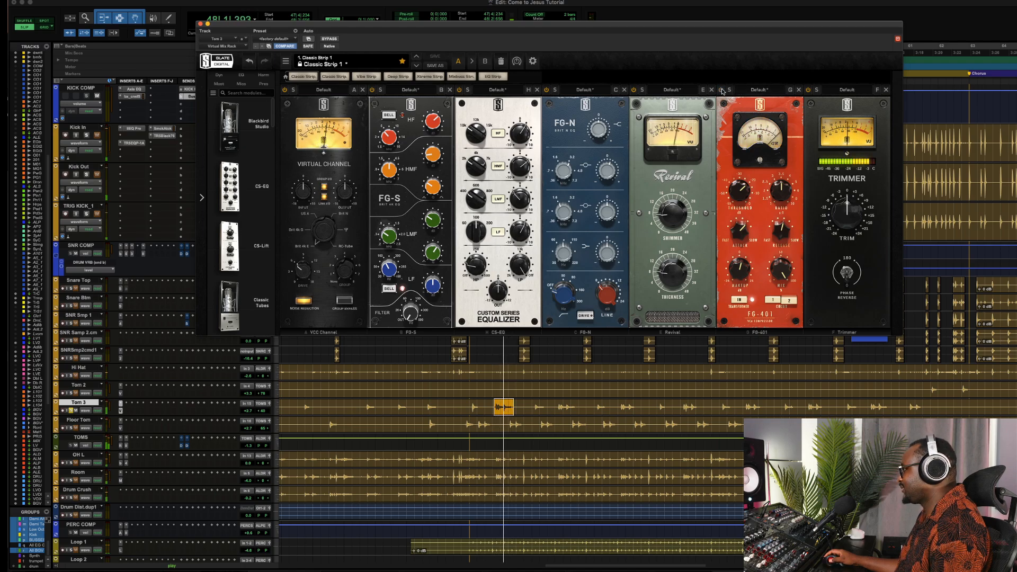
click(722, 90)
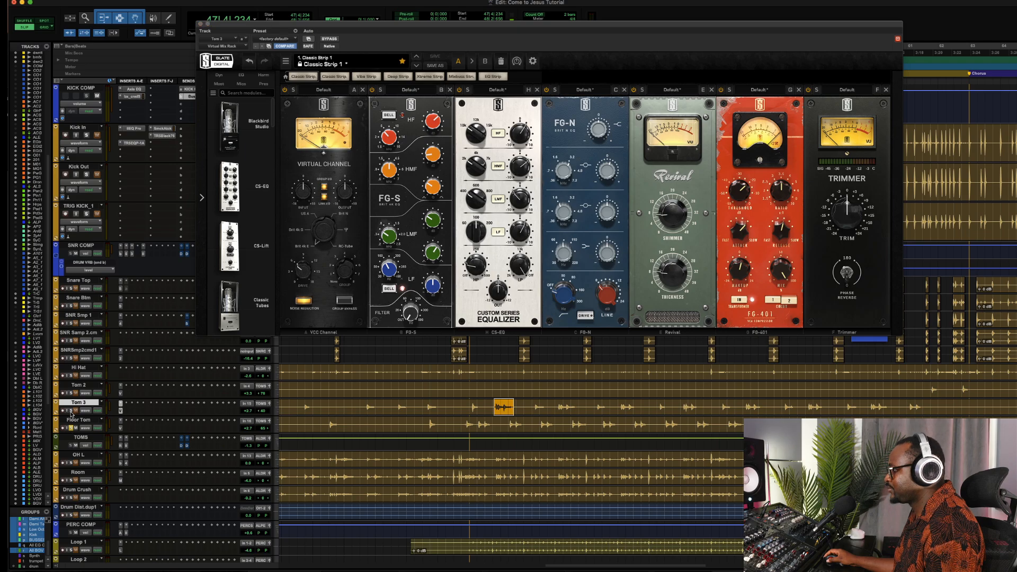
Compare the Tom 3 and Floor Tom passage with Floor Tom's Virtual Mix Rack active and bypassed, then narrow the selection to the Floor Tom hits at 46|4|286
click(120, 428)
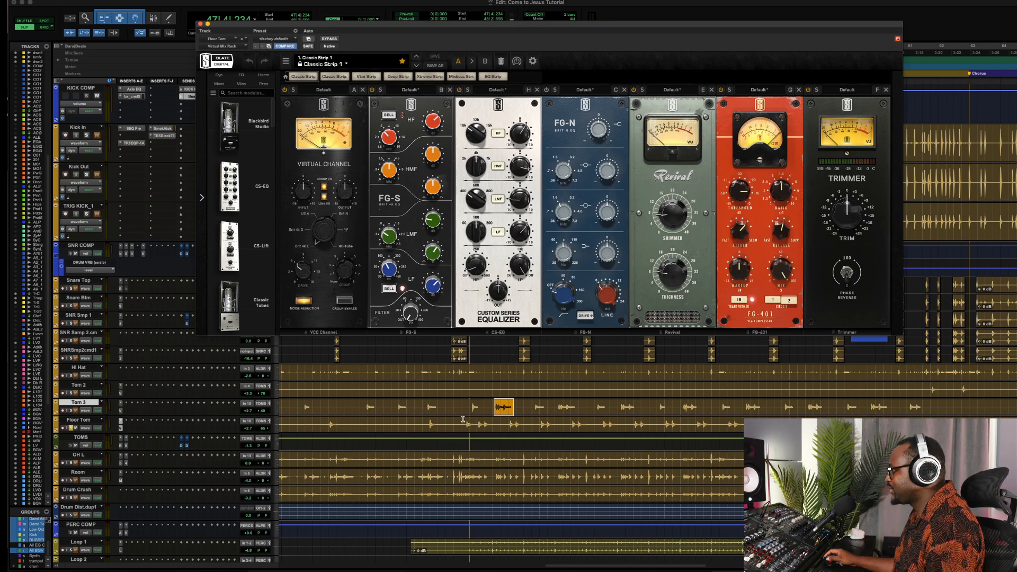
drag(463, 419, 591, 415)
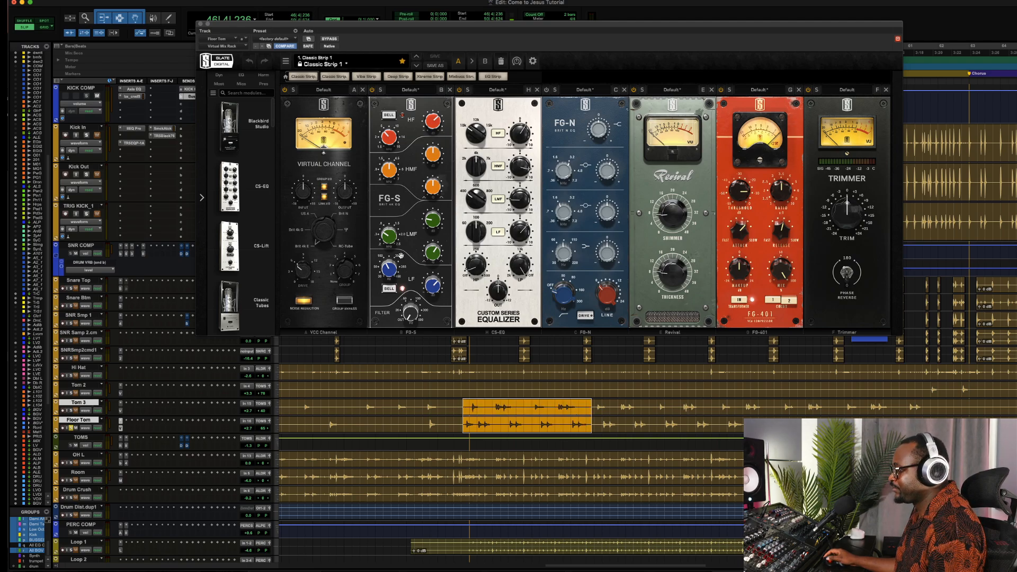
key(space)
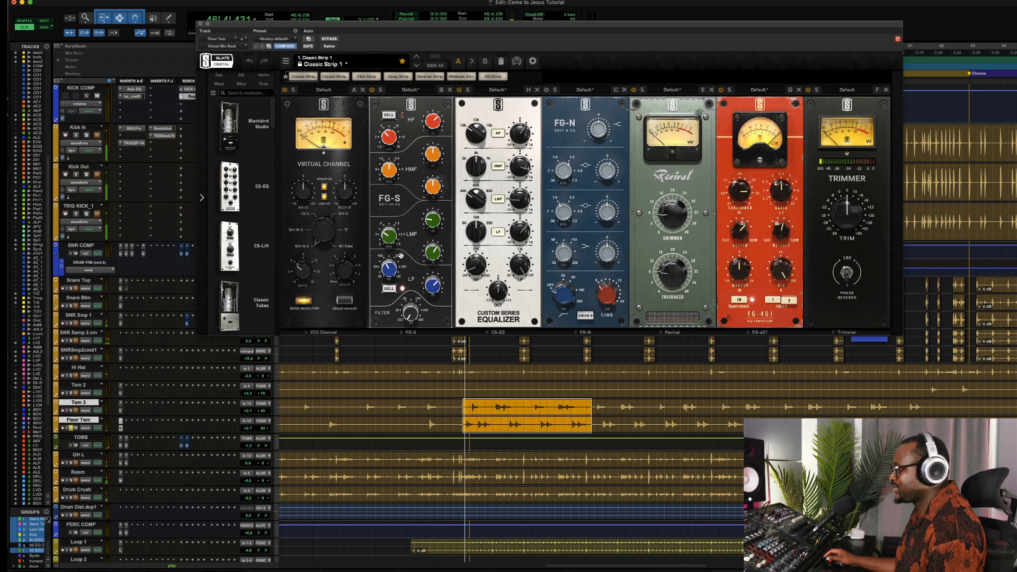
click(329, 39)
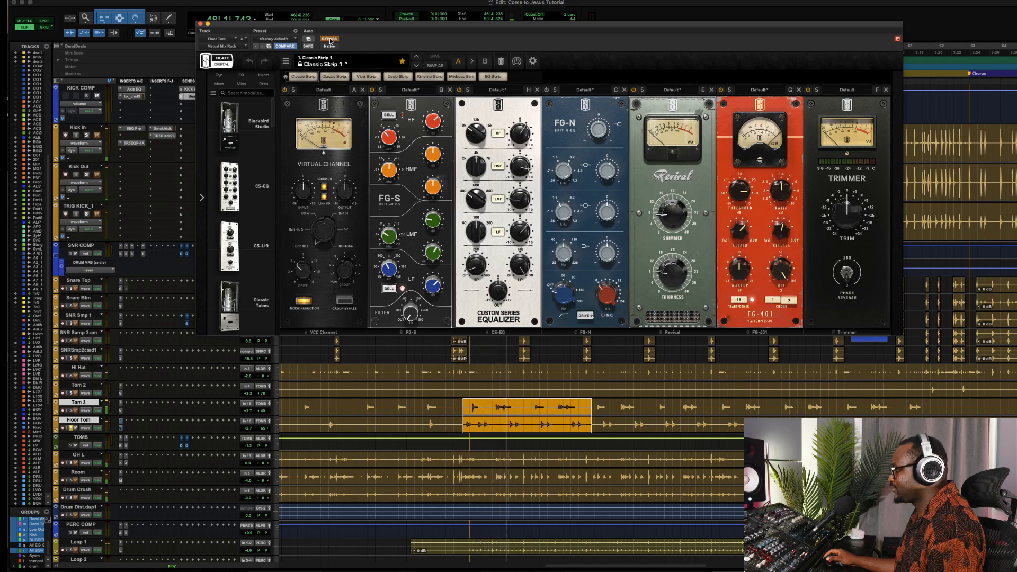
key(space)
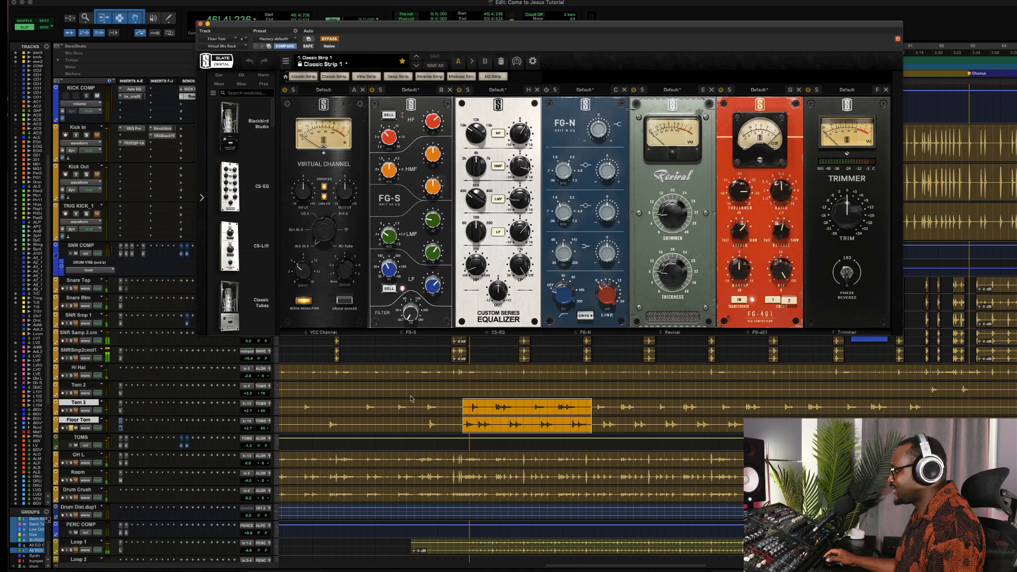
drag(464, 422, 491, 422)
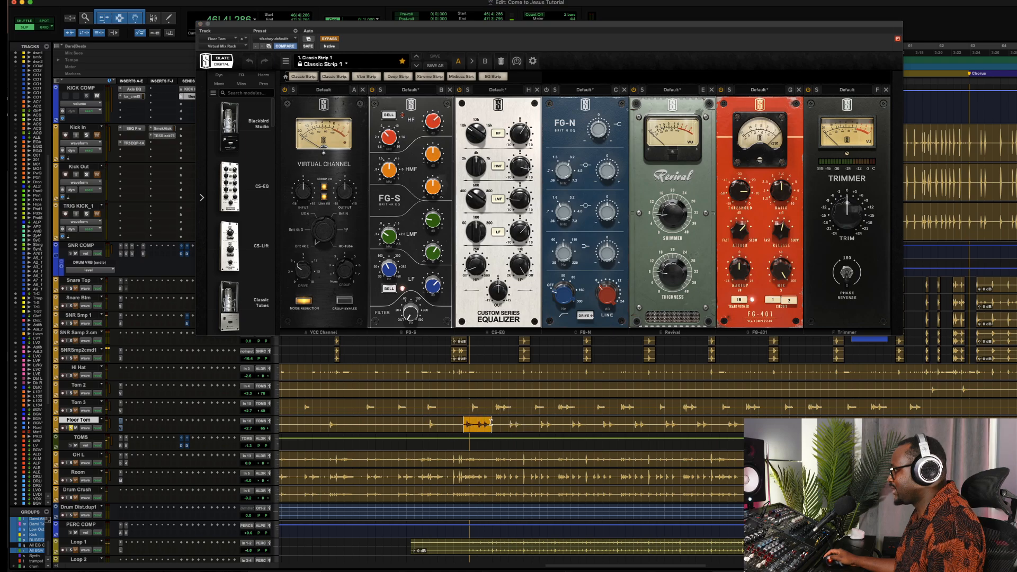
click(329, 38)
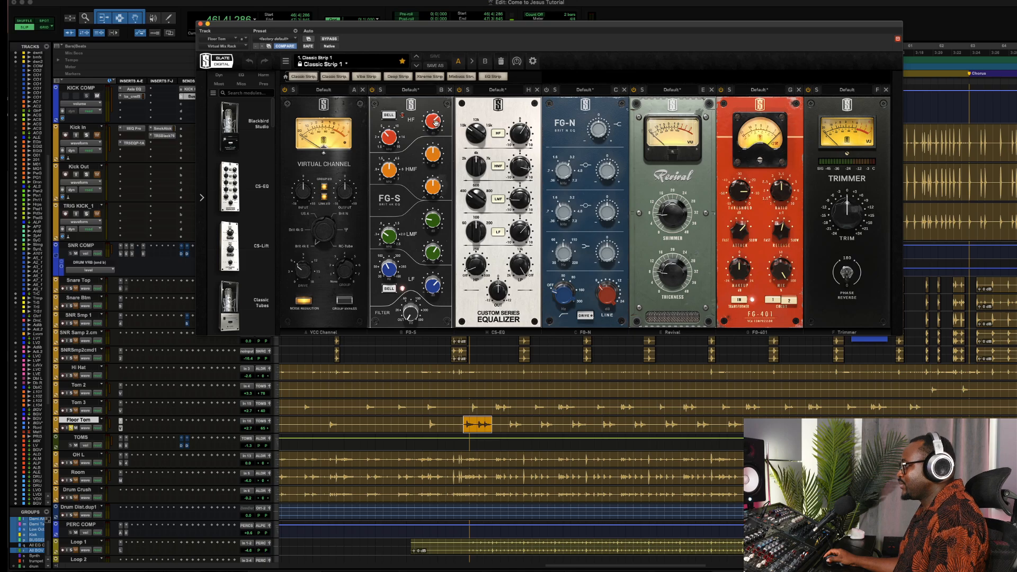
Try boosting the FG-S equalizer's LMF gain to about +7 dB while the Floor Tom hits play, and turn it back down
mouse_move(435, 122)
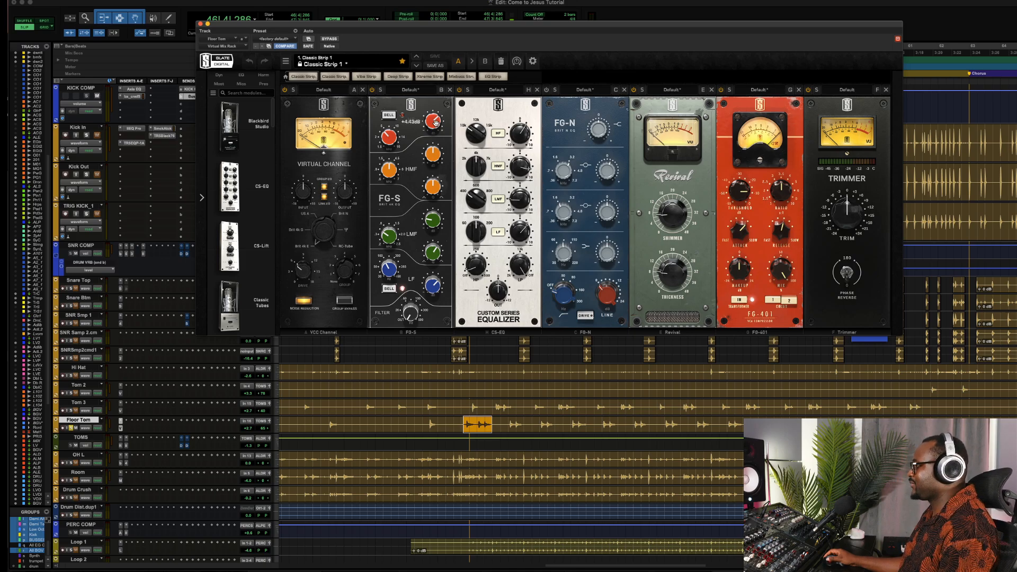
mouse_move(433, 222)
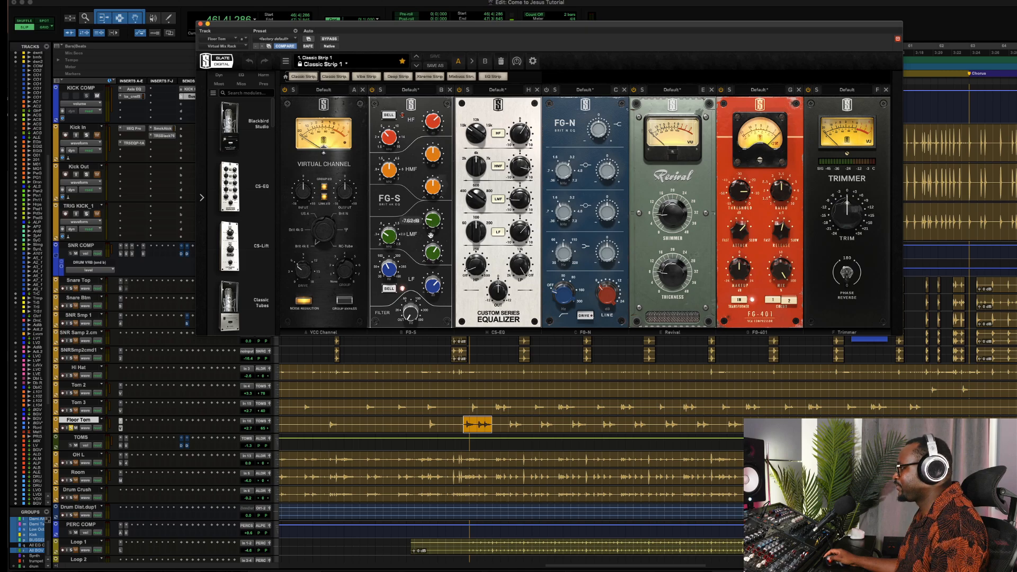
key(space)
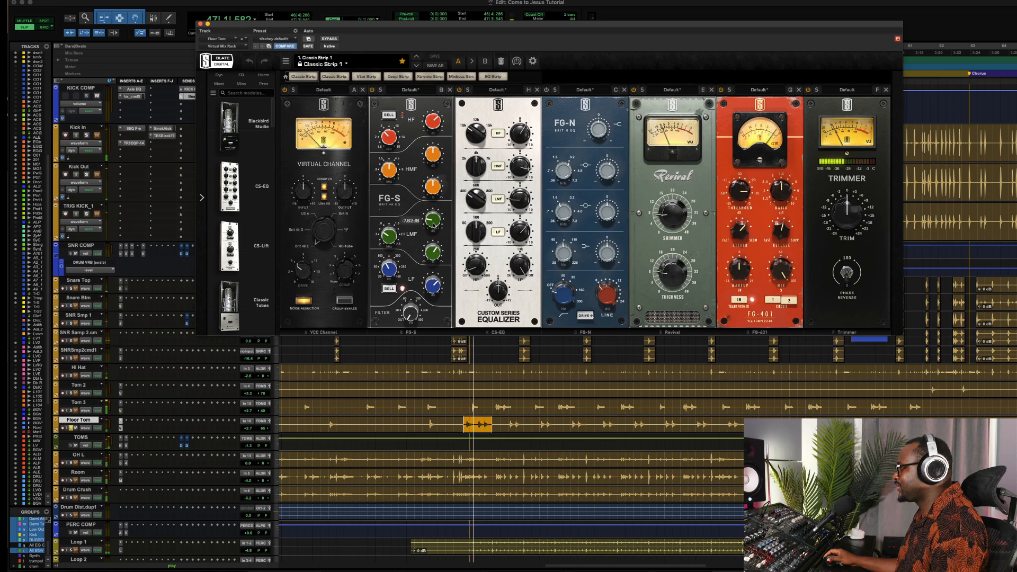
drag(434, 225, 438, 185)
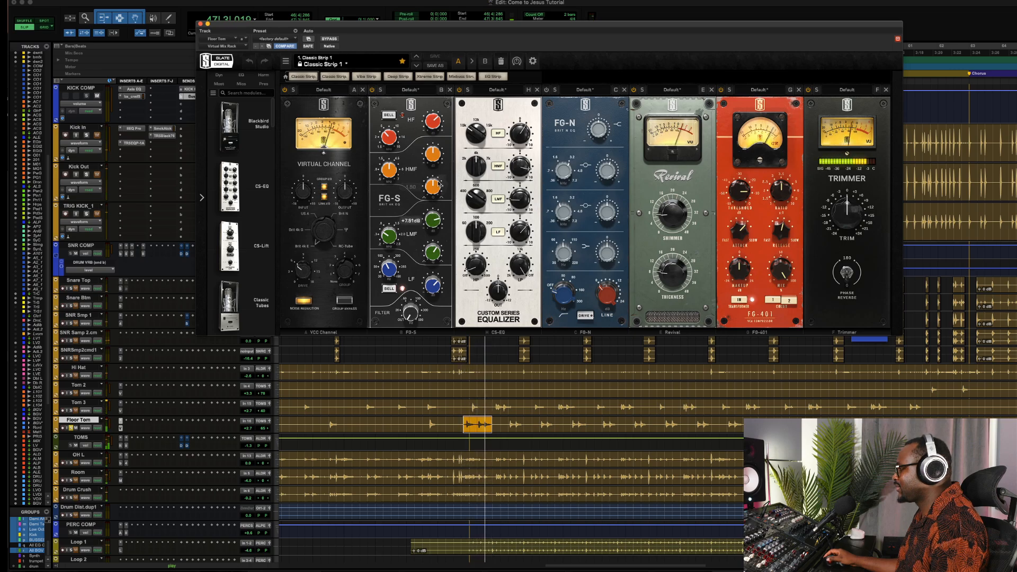
drag(439, 184, 435, 225)
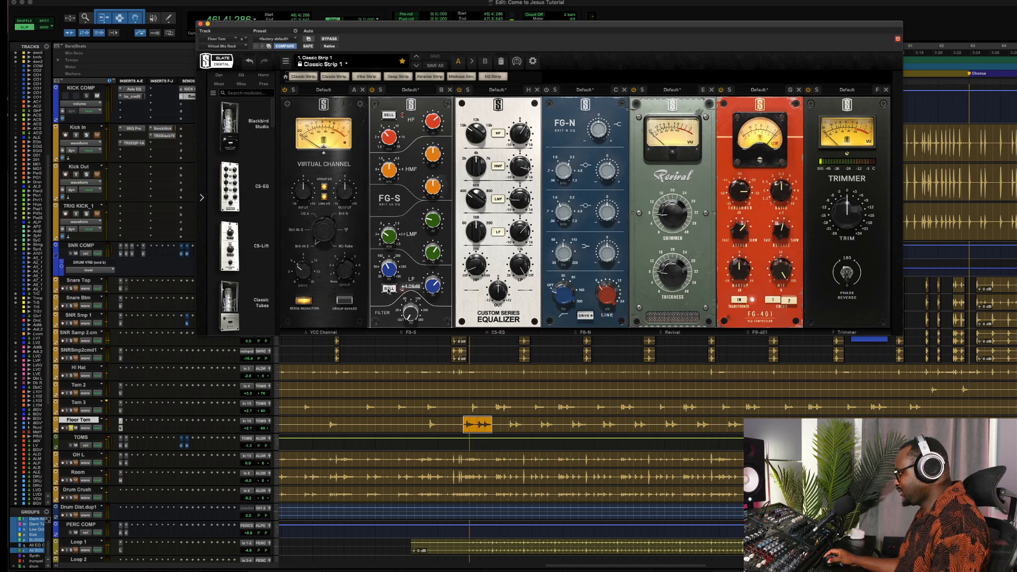
Replay the Floor Tom hits, undo the last knob change and try a different LF gain in the Custom Series Equalizer
mouse_move(391, 271)
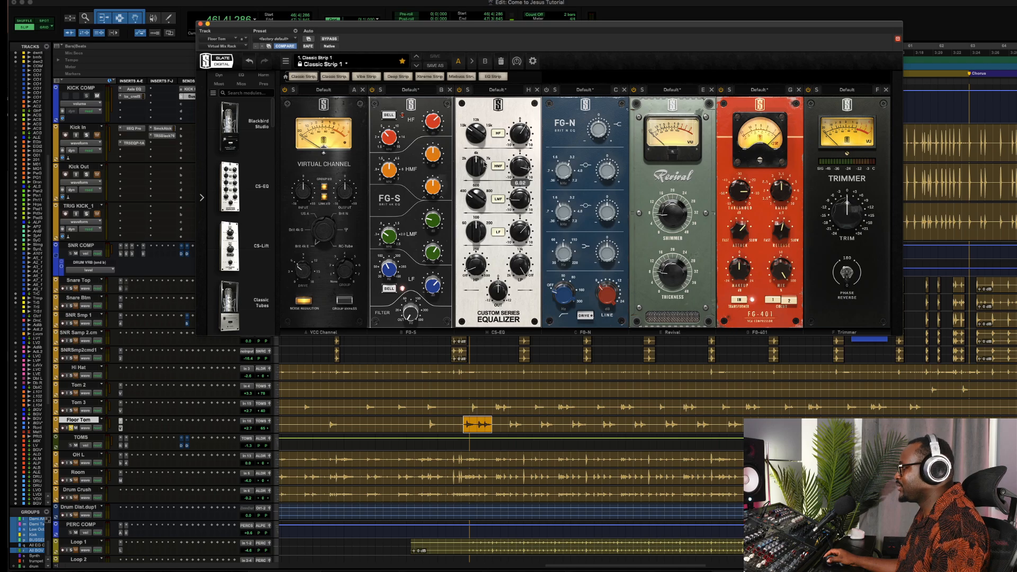
mouse_move(479, 166)
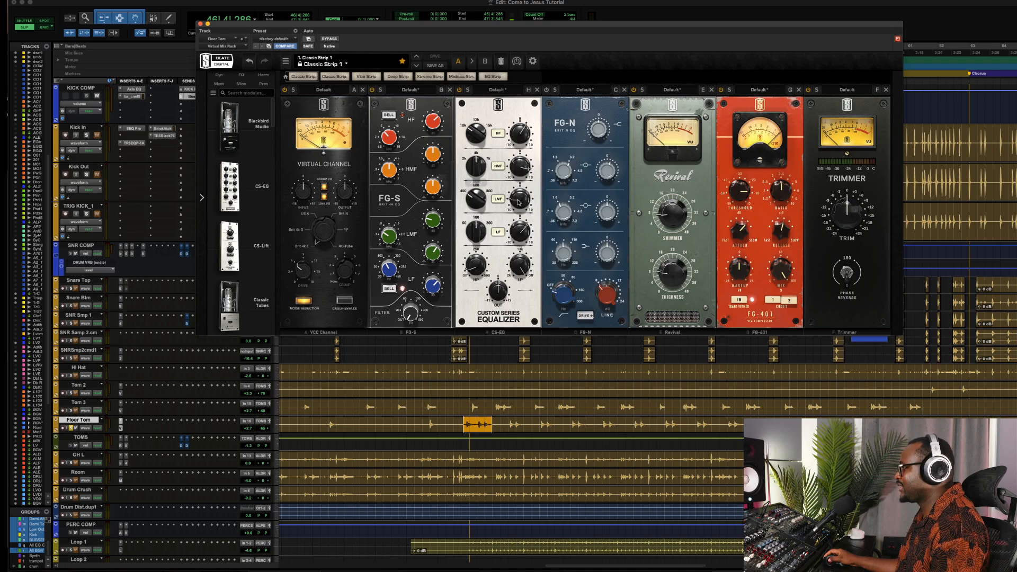
key(space)
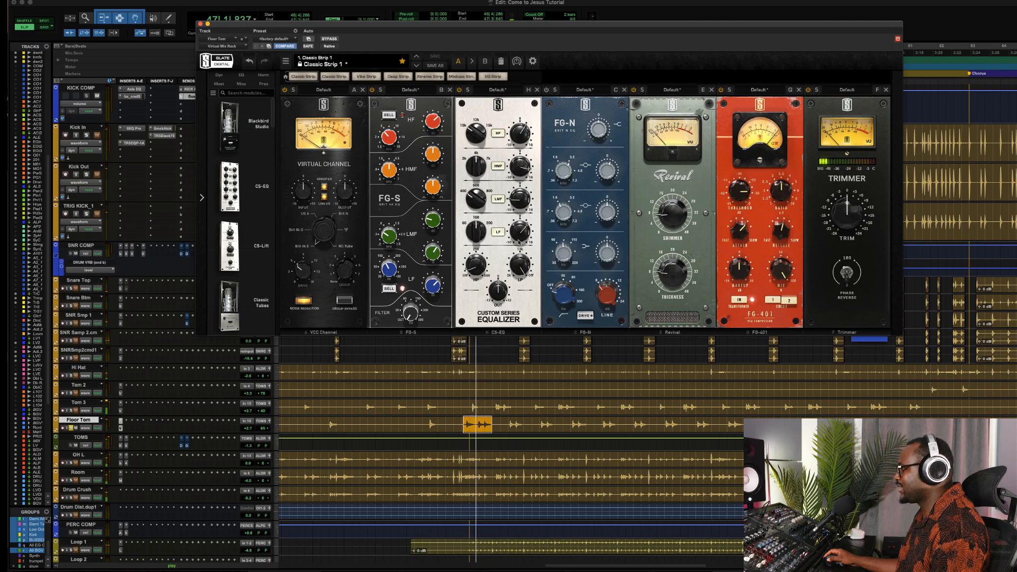
mouse_move(520, 200)
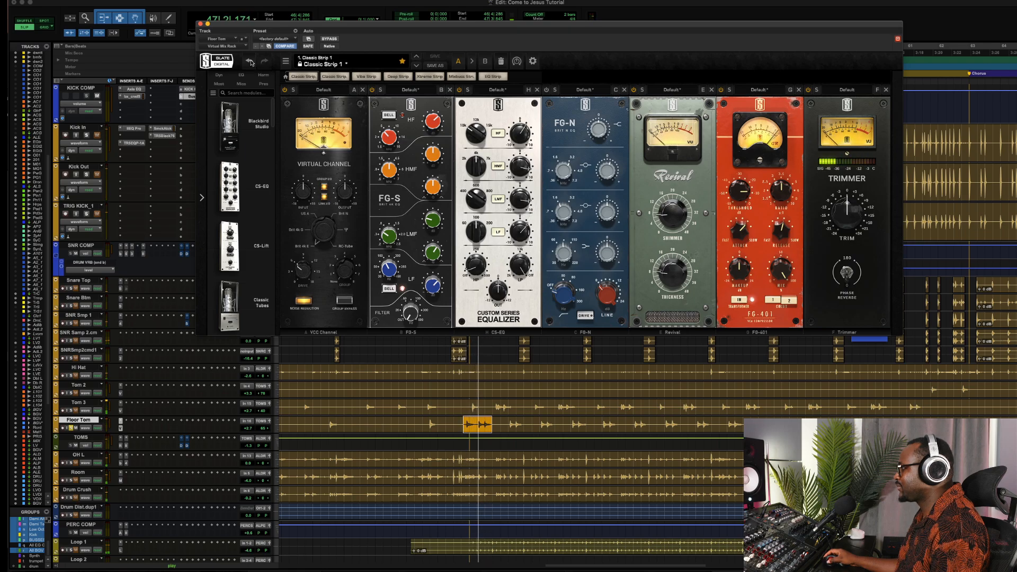
click(250, 62)
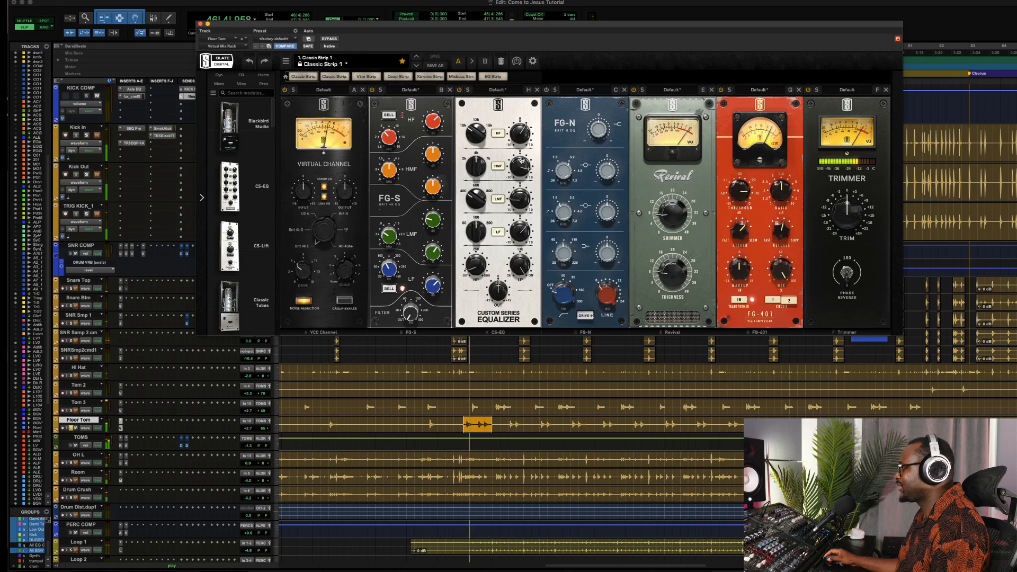
mouse_move(521, 164)
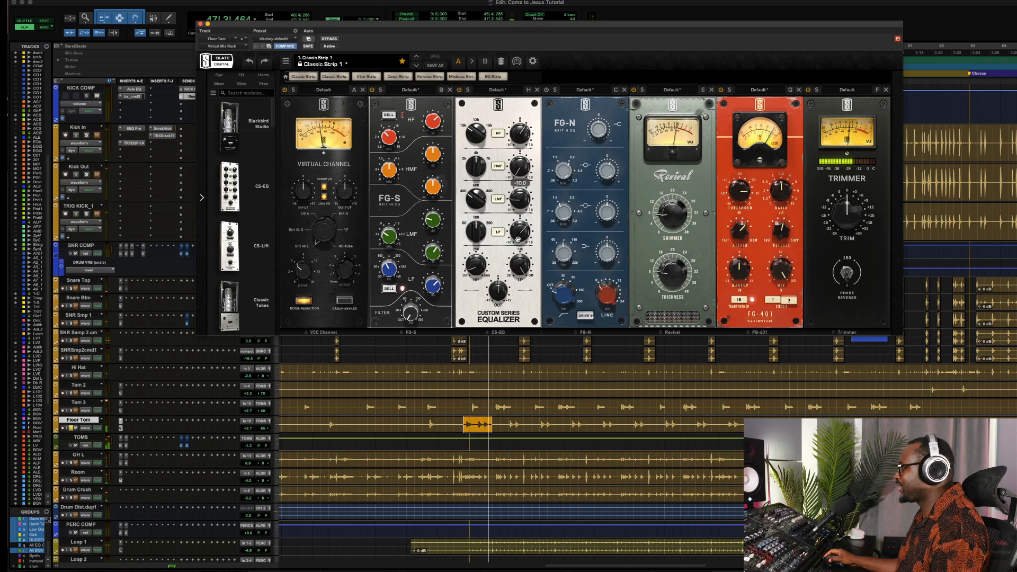
drag(518, 239, 521, 165)
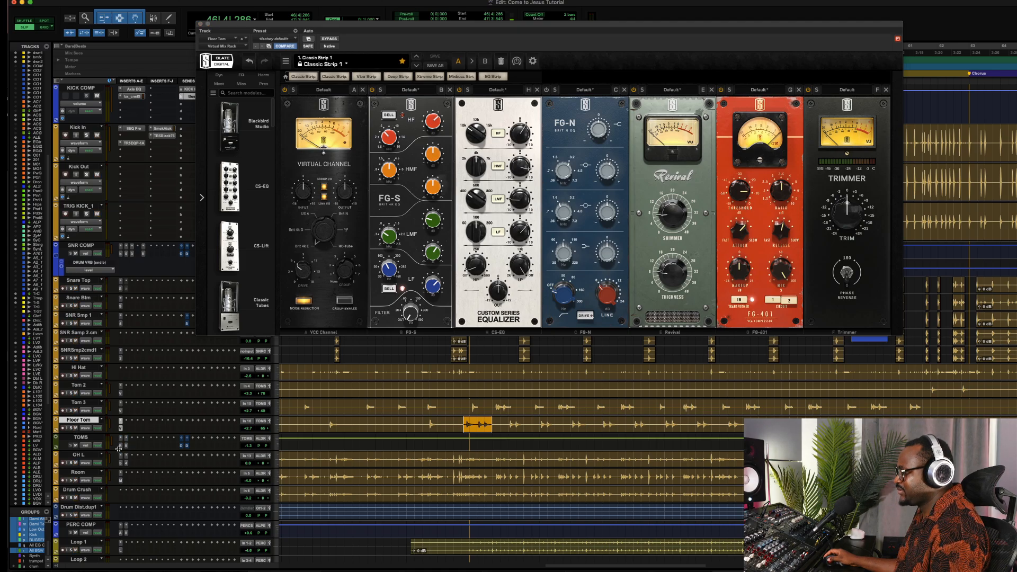
Open the RCompressor on the TOMS track and play the Floor Tom hits while bypassing and re-enabling it
click(121, 446)
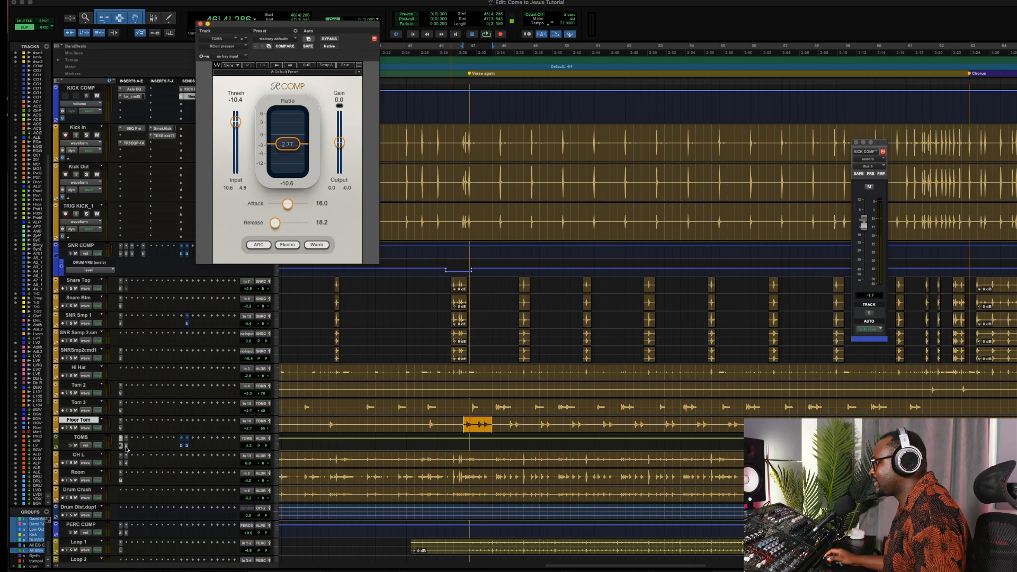
key(space)
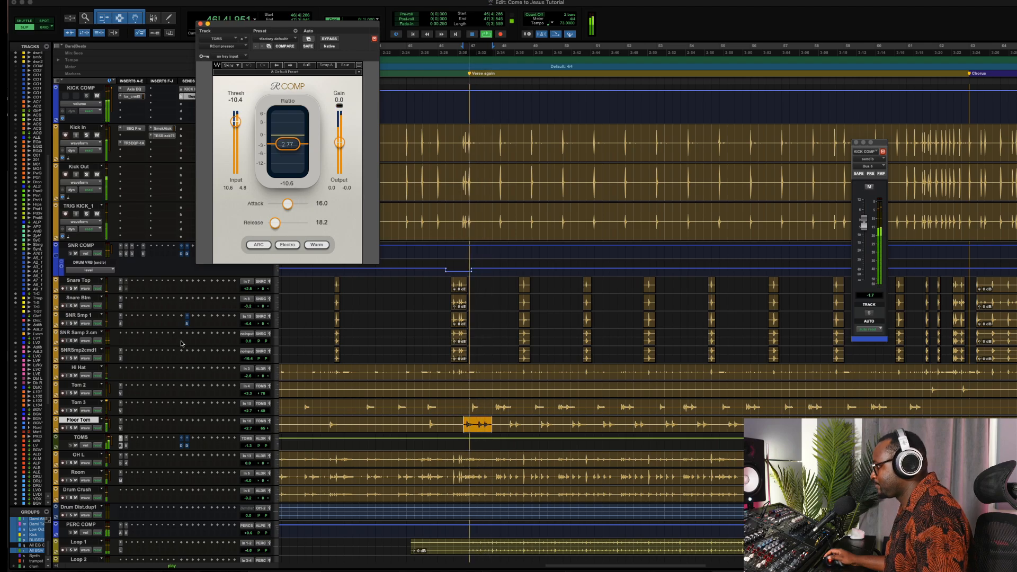
click(326, 40)
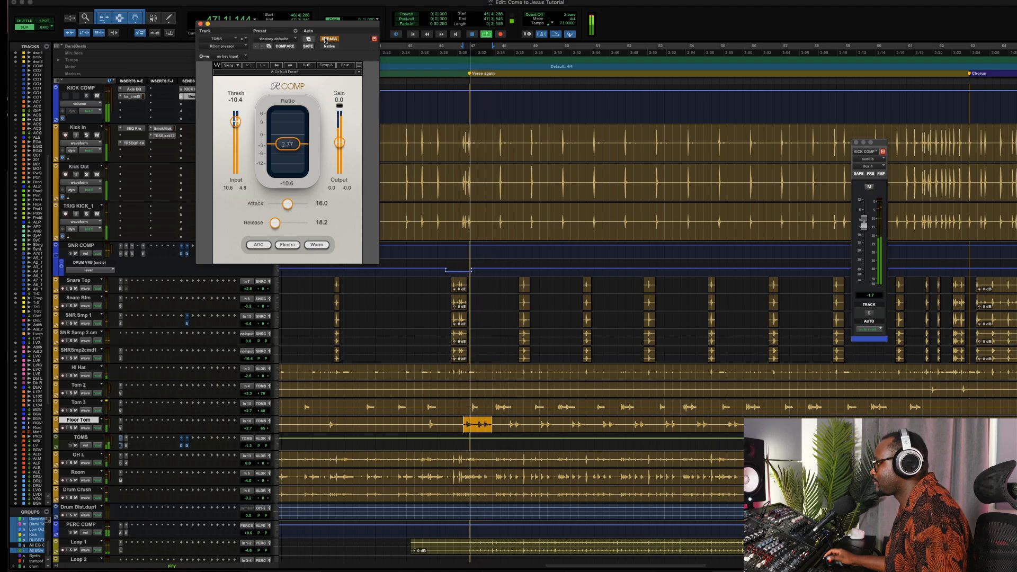
click(326, 40)
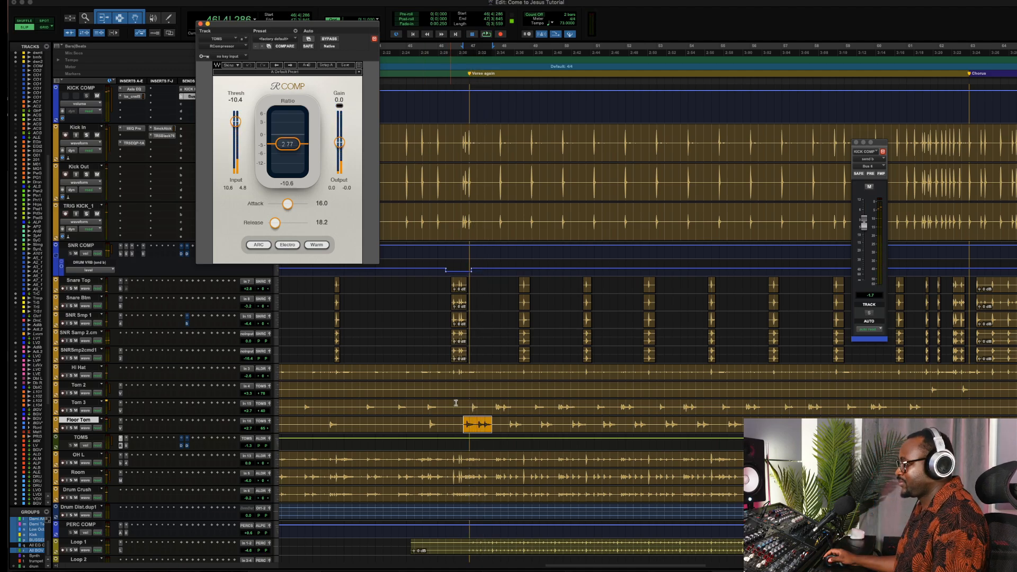
Open the IIEQ Pro equalizer on the TOMS track and play the mix from an earlier point on the Tom 3 track
drag(461, 402, 591, 402)
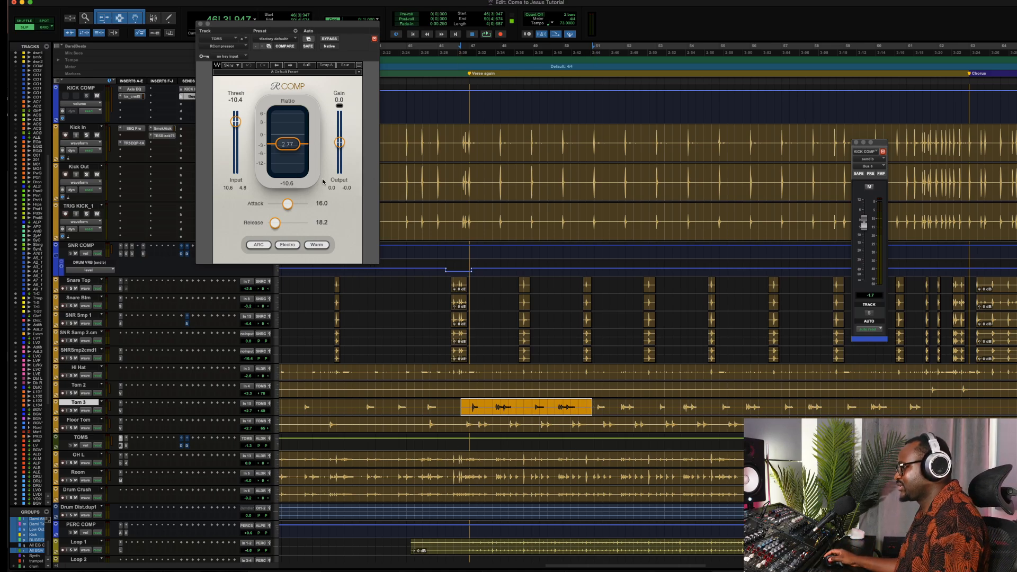
click(126, 446)
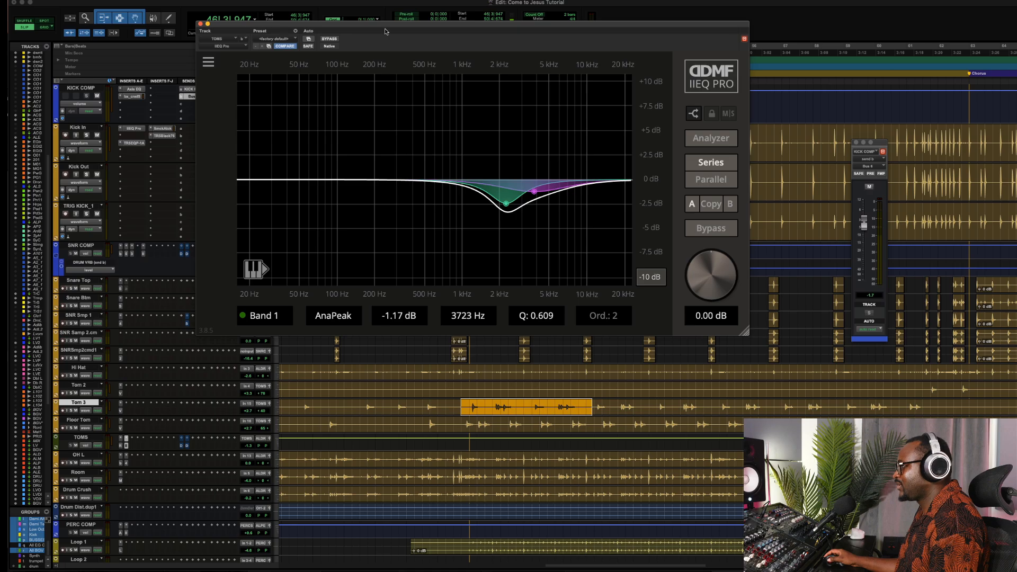
drag(385, 31, 351, 8)
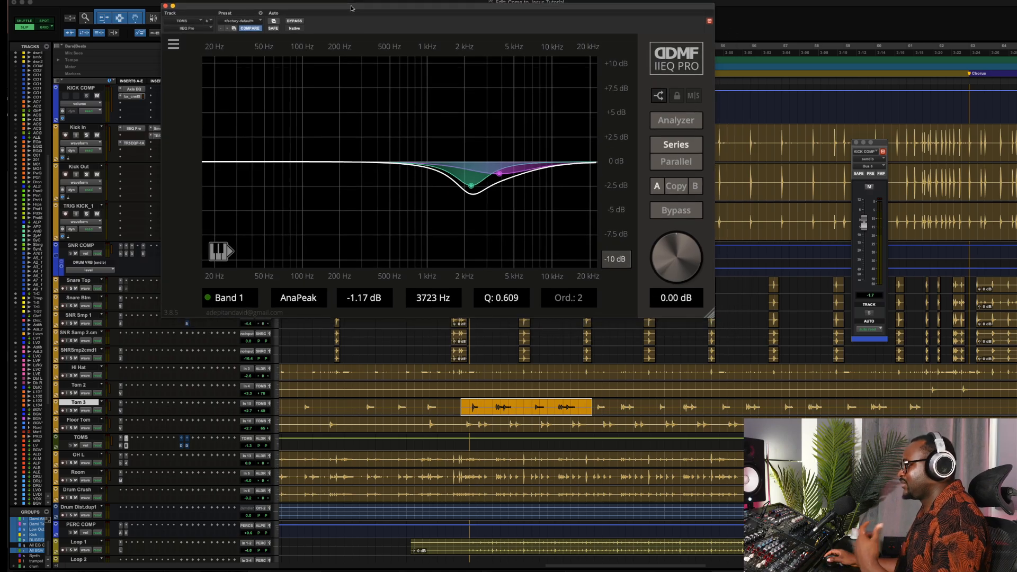
click(395, 406)
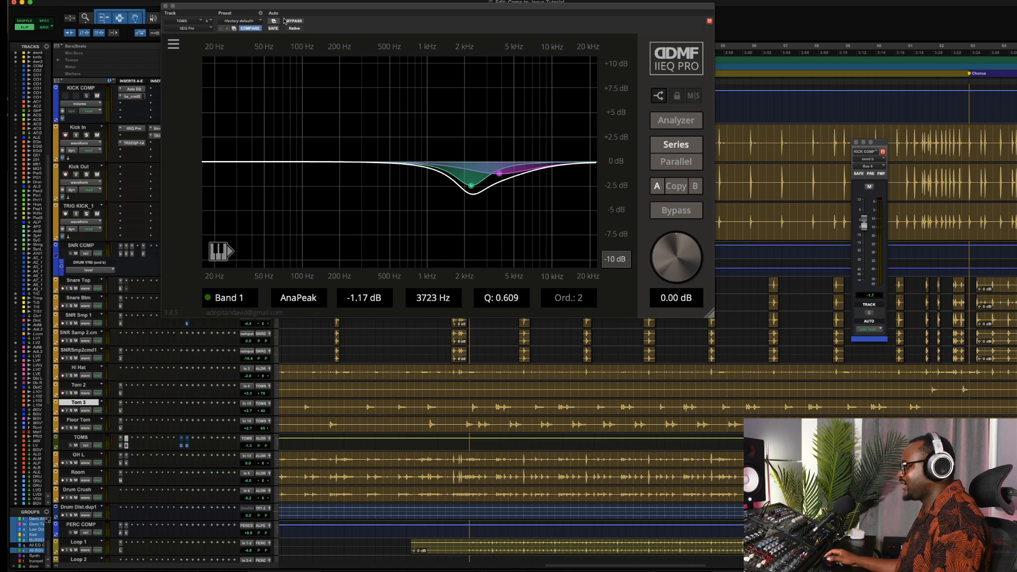
key(space)
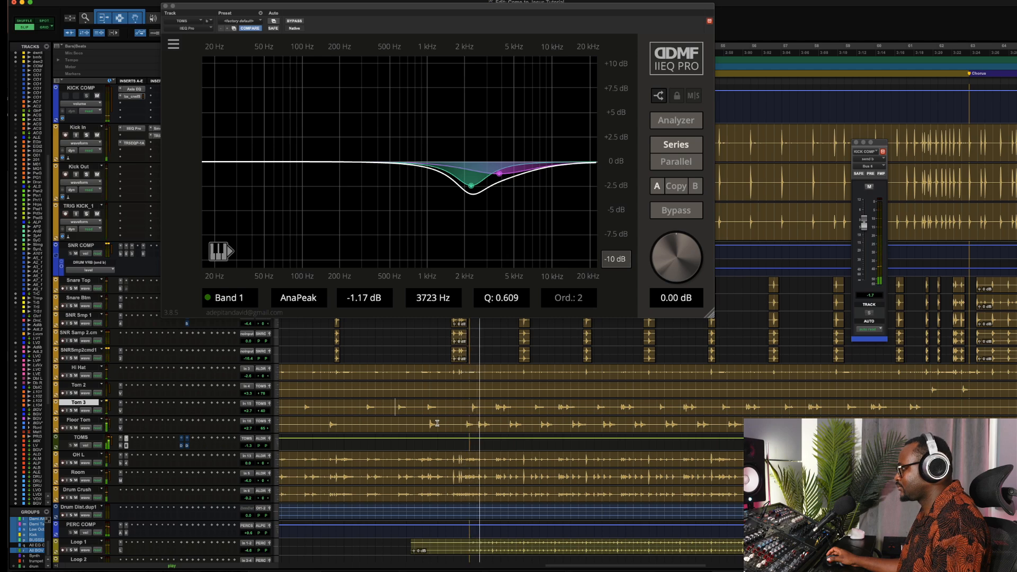
Solo the Tom 2, Tom 3, Floor Tom and TOMS tracks together
click(82, 437)
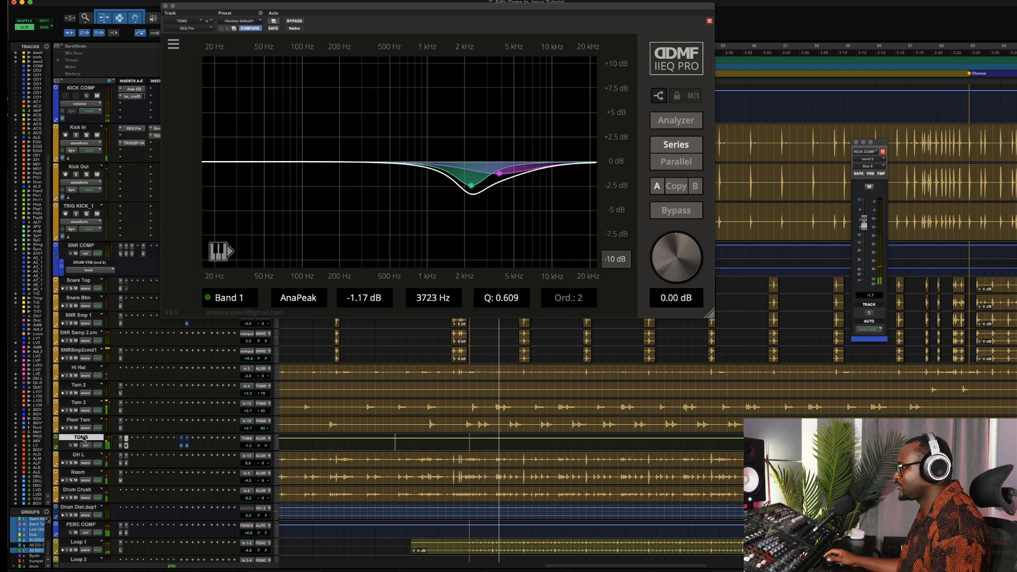
shift+click(85, 386)
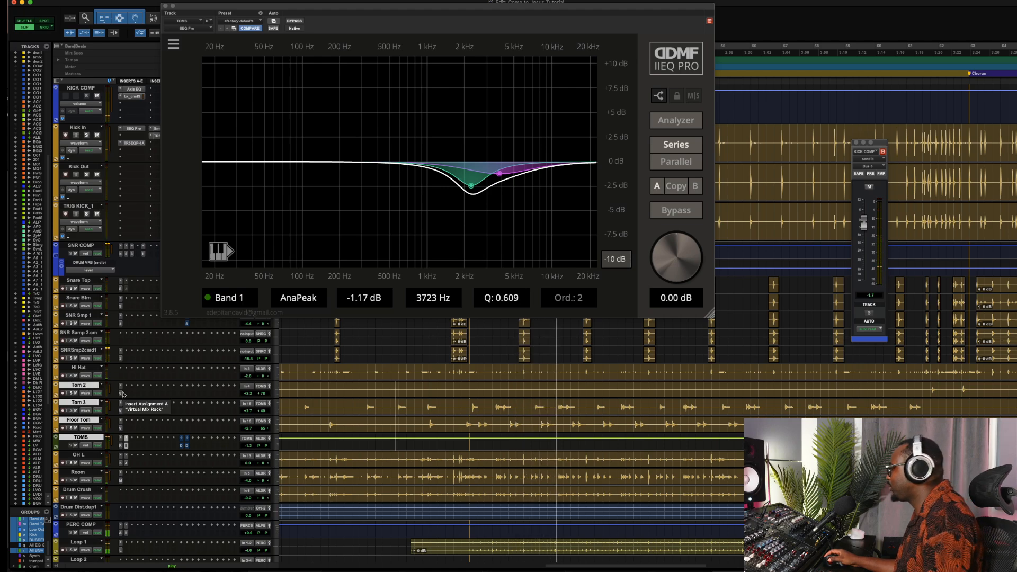
key(shift+a)
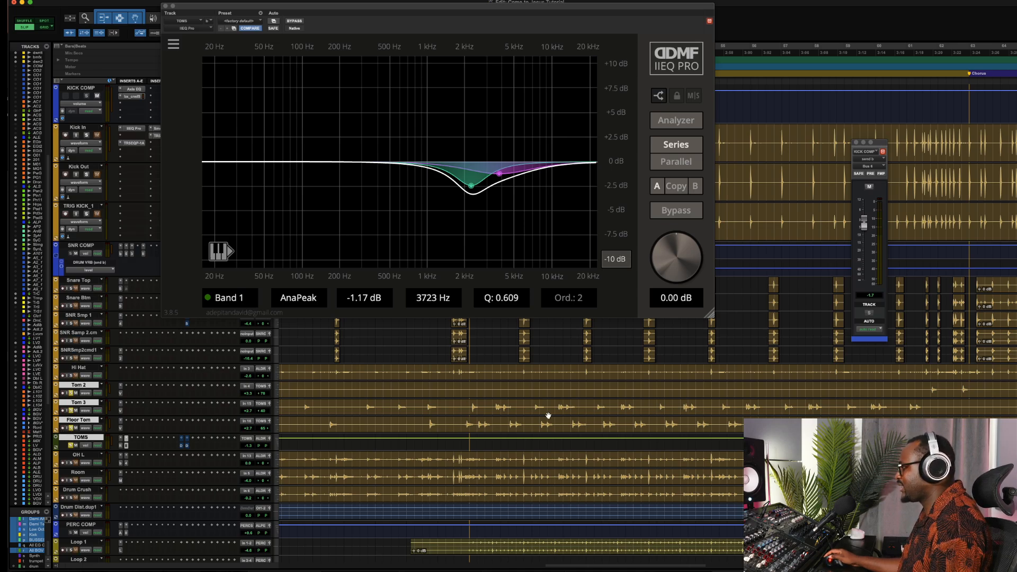
Play the single Tom 3 hit after the verse marker while bypassing and re-enabling the IIEQ Pro equalizer to compare the sound
drag(494, 403, 522, 403)
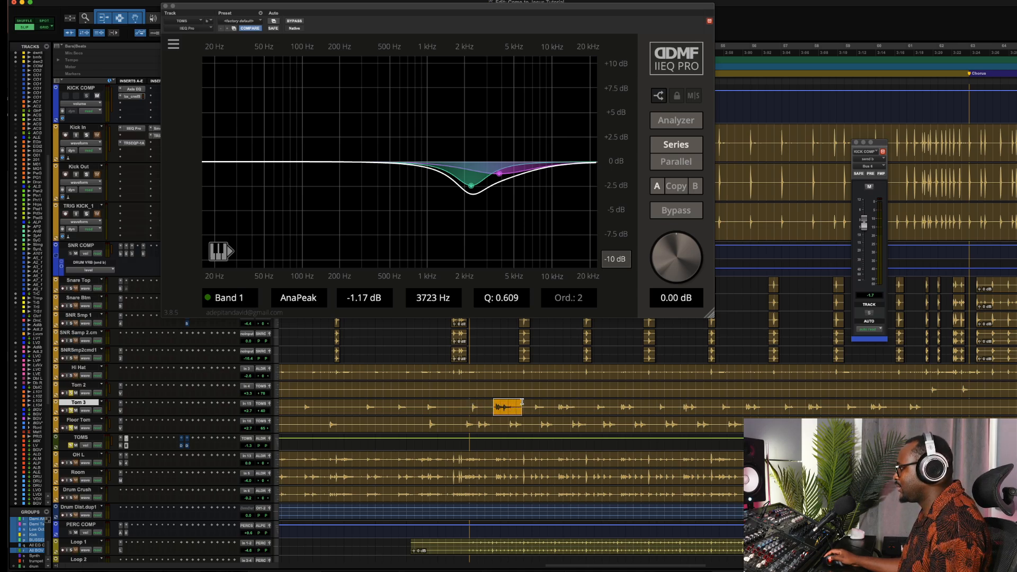
key(space)
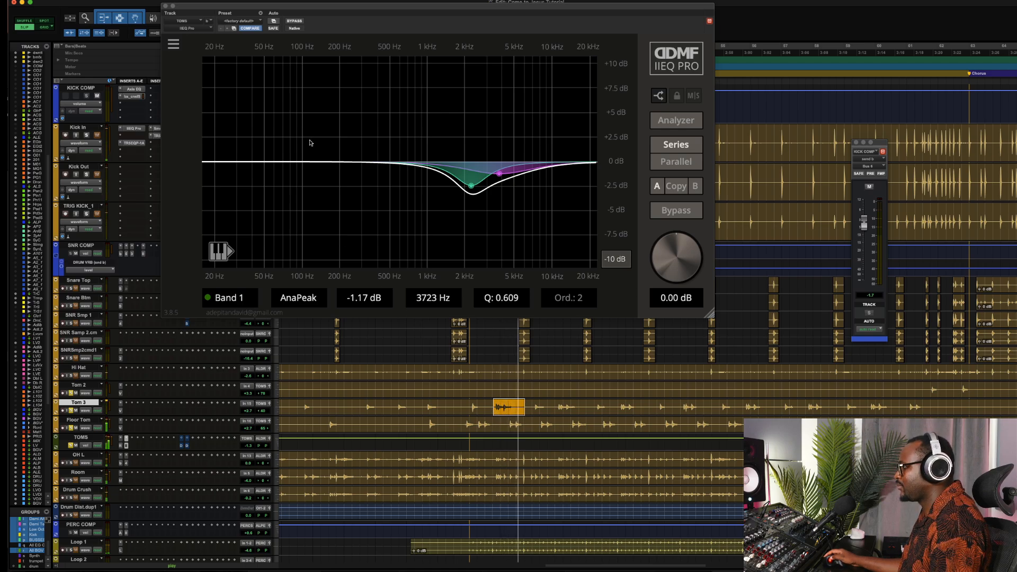
click(295, 22)
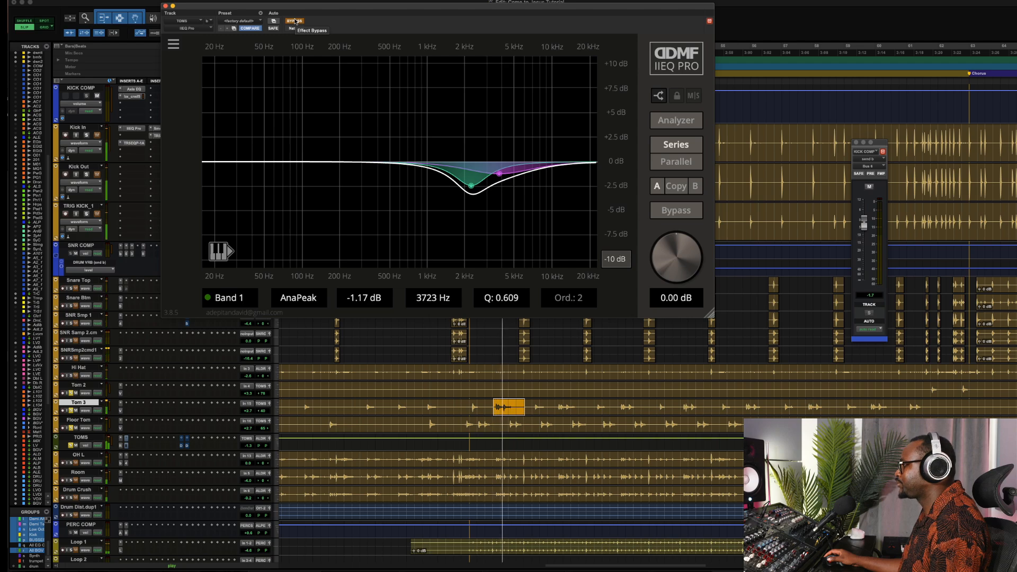
click(295, 21)
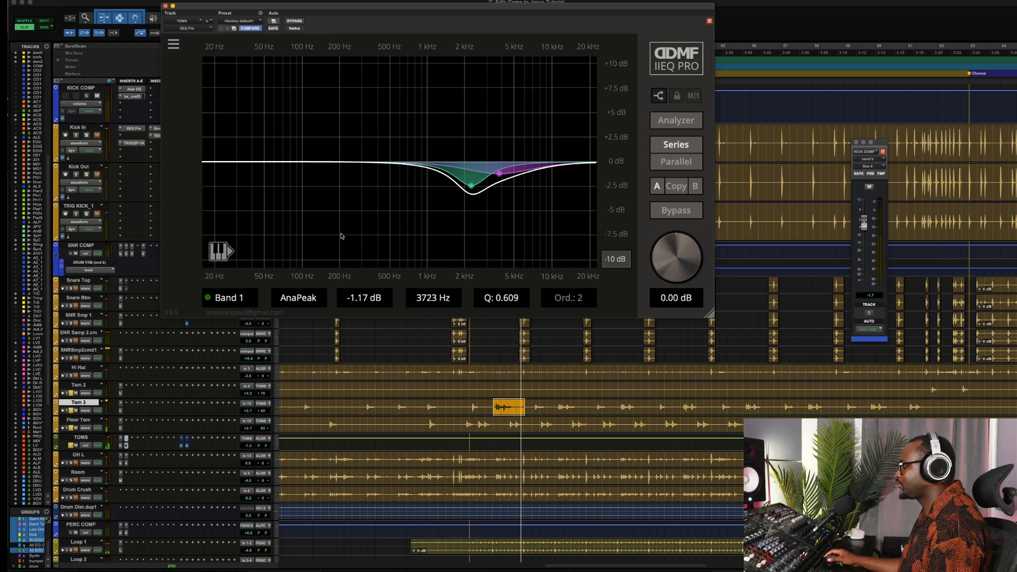
Set the 3723 Hz band of the TOMS equalizer to -1.72 dB and close the equalizer
mouse_move(361, 299)
mouse_down()
mouse_move(360, 259)
mouse_move(360, 322)
mouse_move(359, 301)
mouse_up()
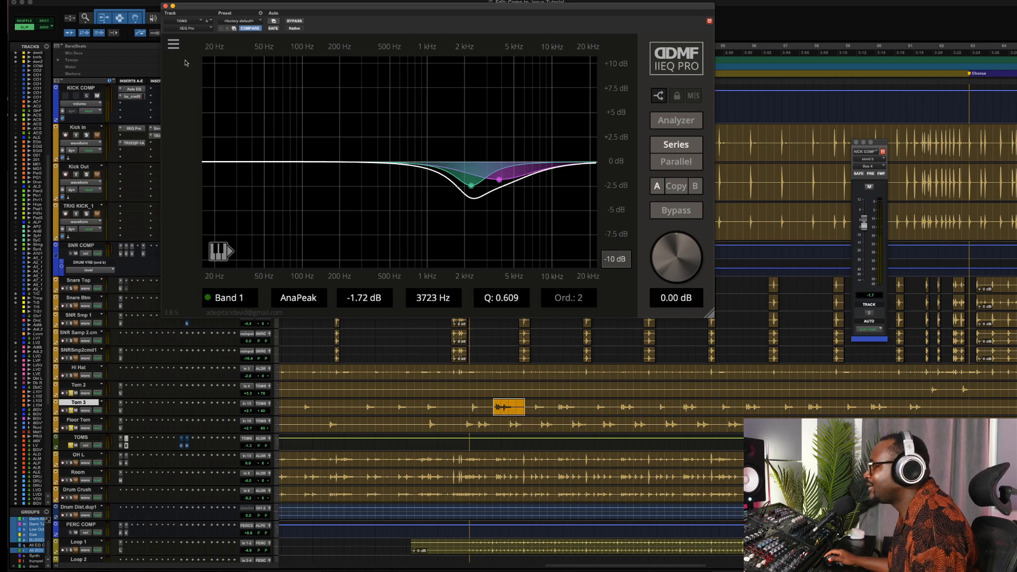
click(174, 46)
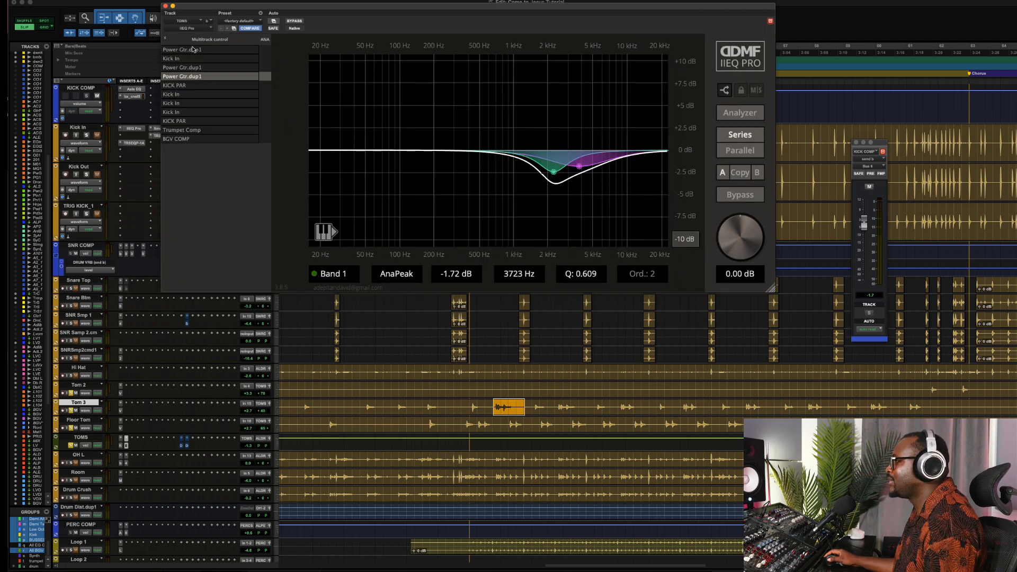
click(164, 40)
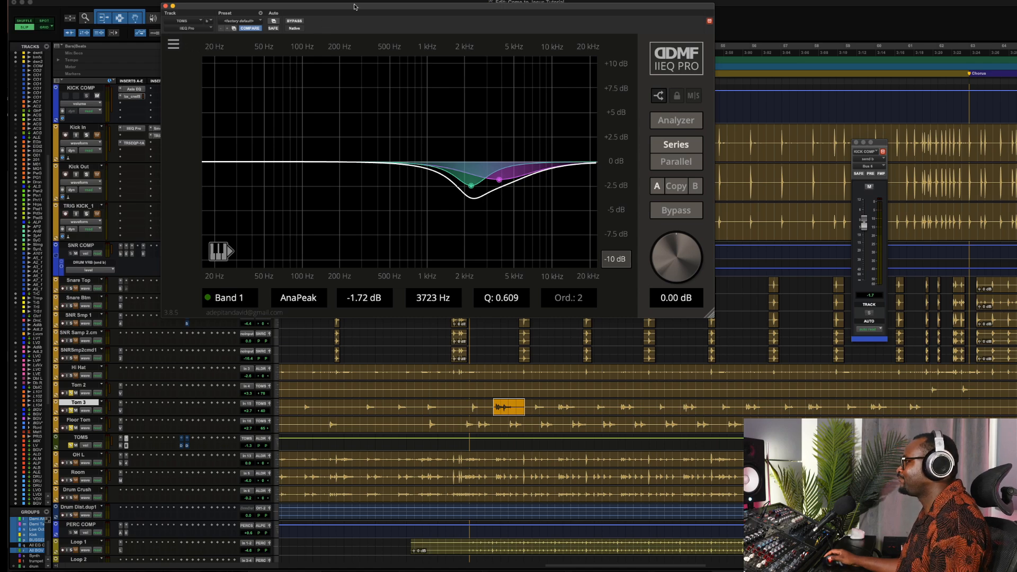
drag(354, 7, 421, 21)
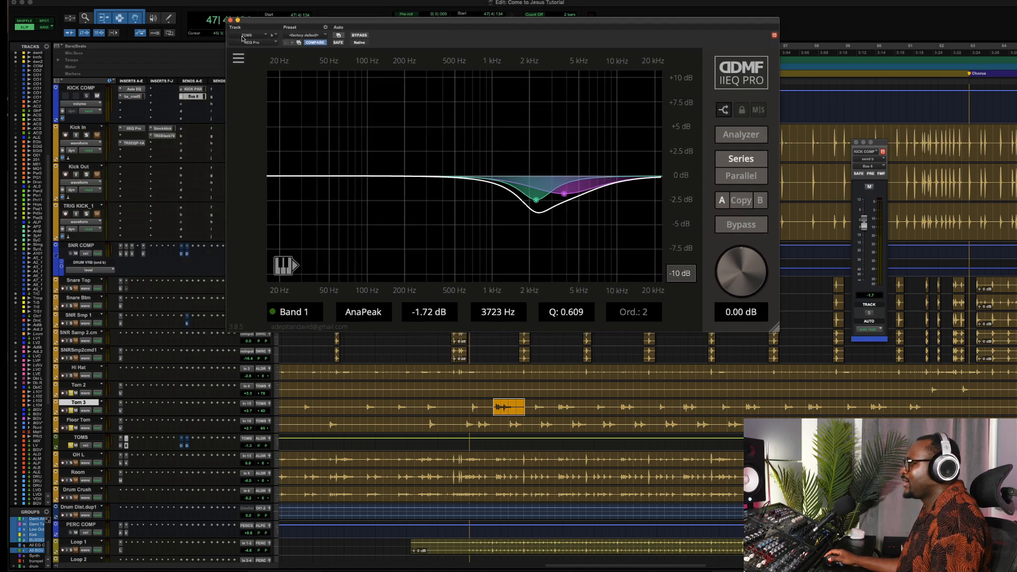
click(232, 20)
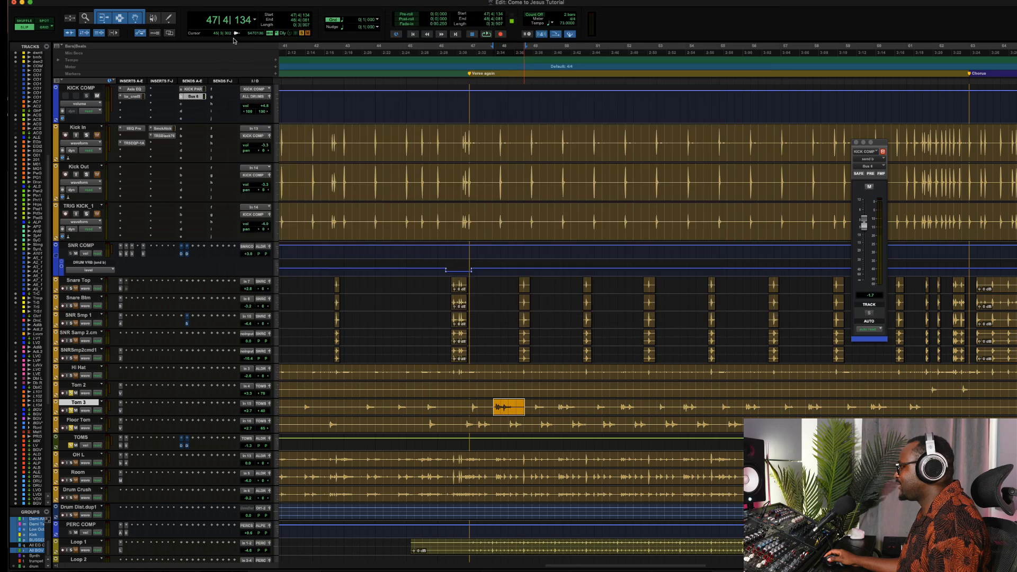
Play the soloed toms from just before the Verse again marker while opening the TOMS sends to DRUM Room and DRUM VRB
click(461, 404)
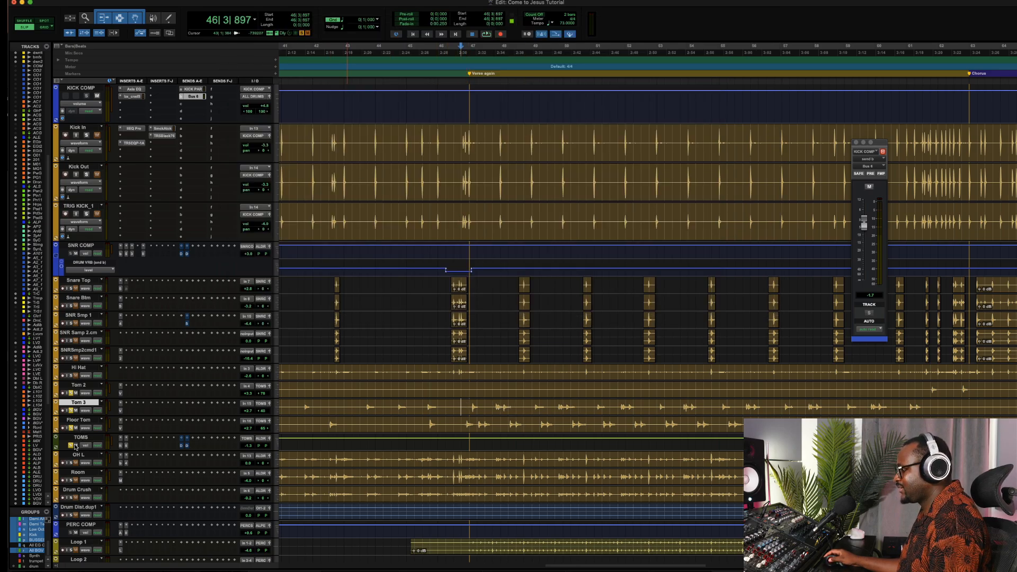
click(180, 446)
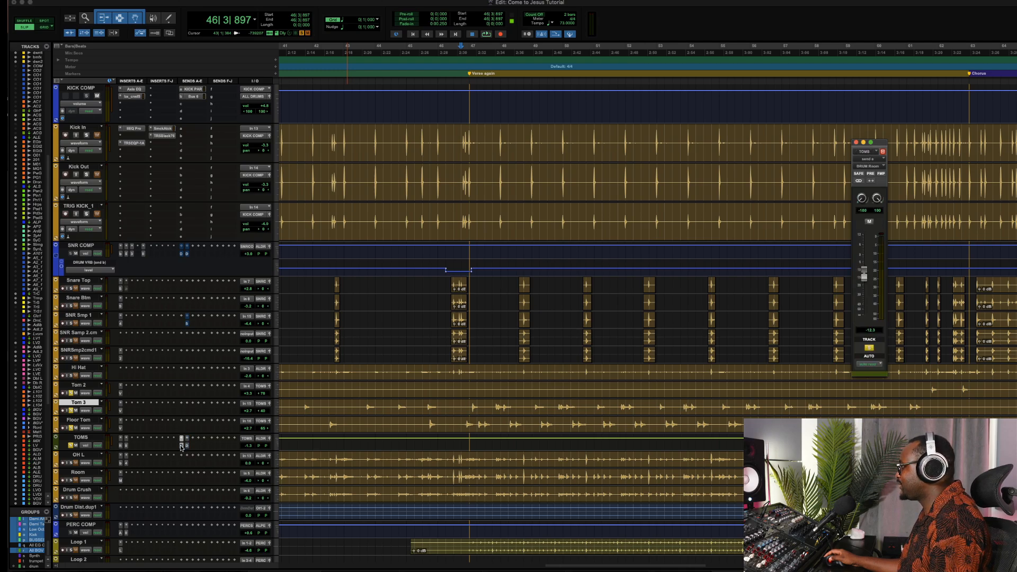
key(space)
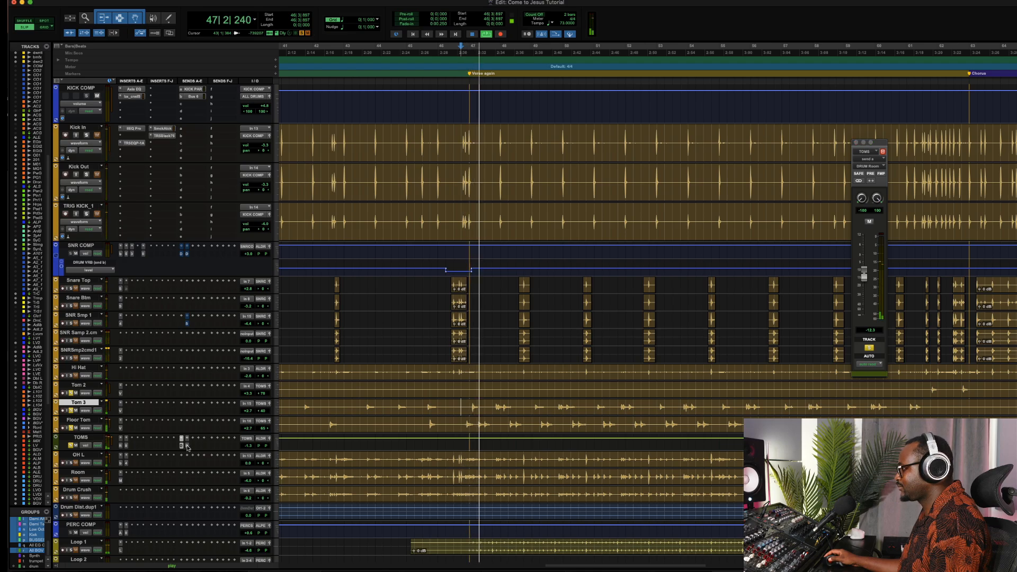
click(186, 445)
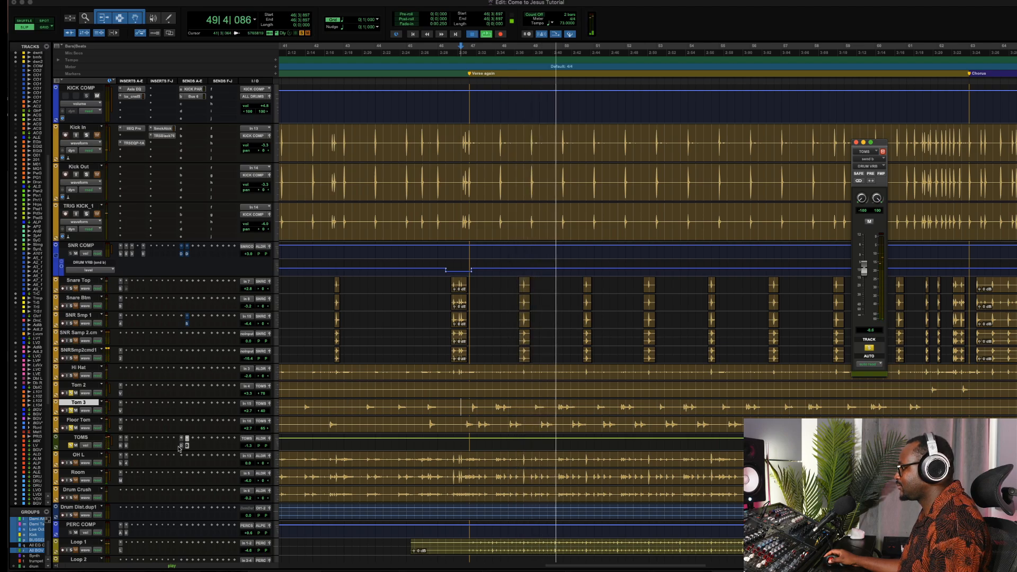
key(space)
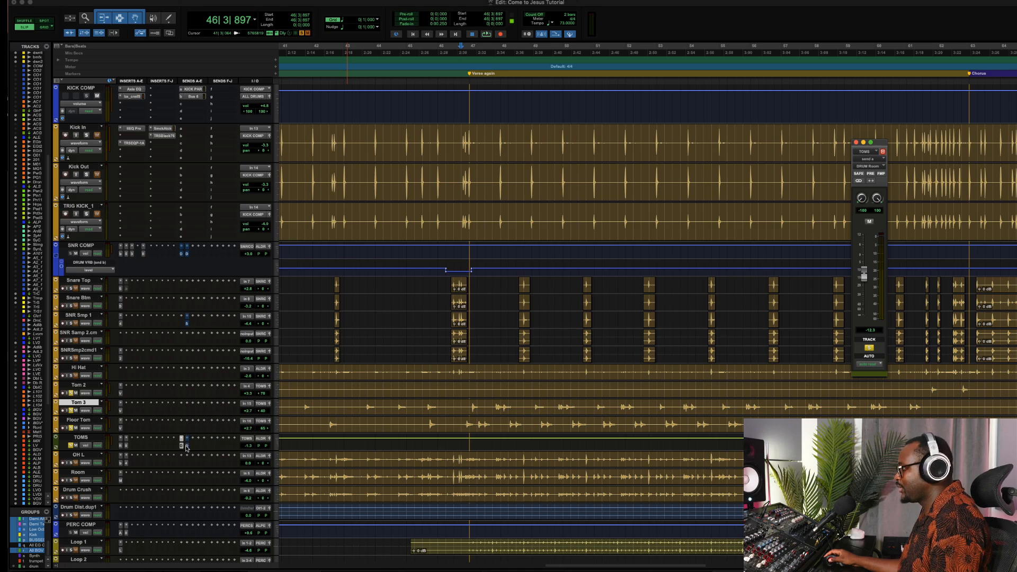
Raise the TOMS send to DRUM Room to +1.1 dB during playback to hear more of it
key(space)
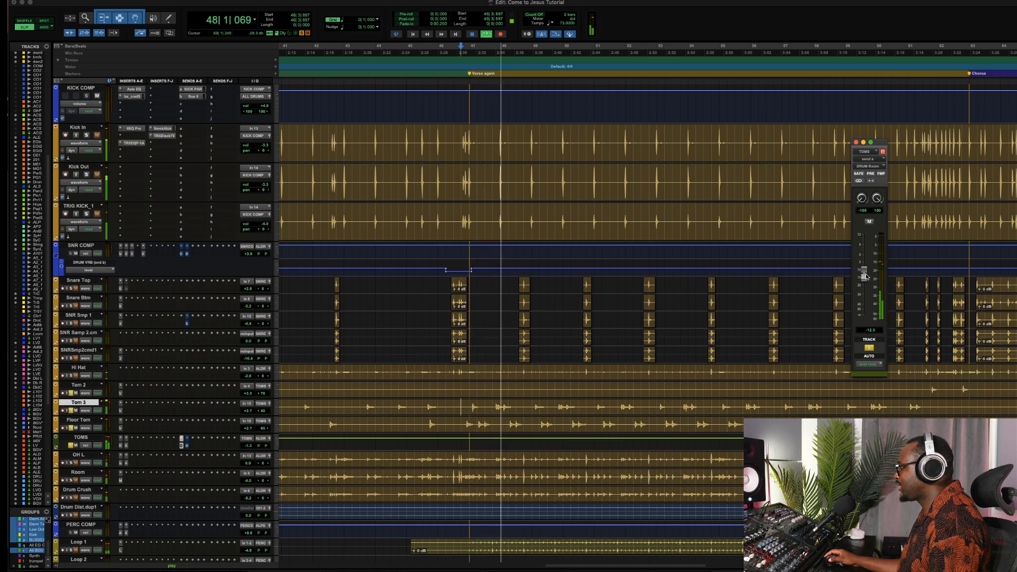
drag(866, 276, 865, 256)
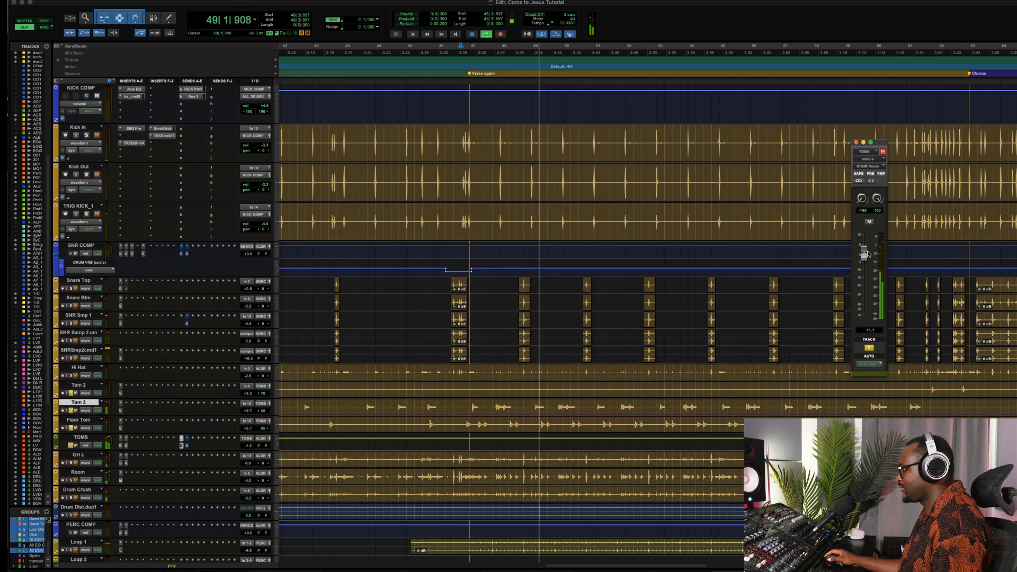
key(space)
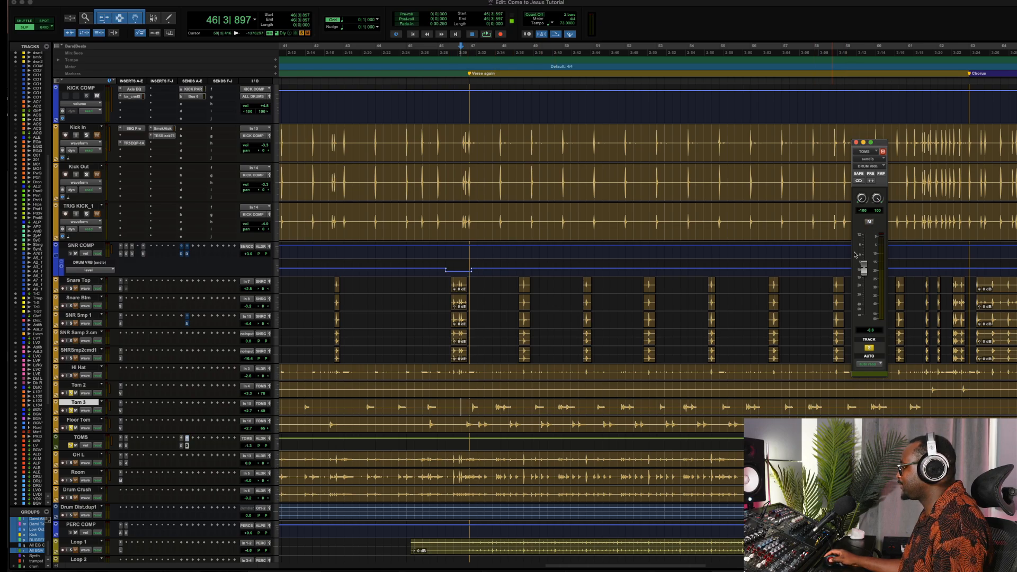
Audition a higher DRUM VRB send level on TOMS during playback, restore the level and close the send fader
key(space)
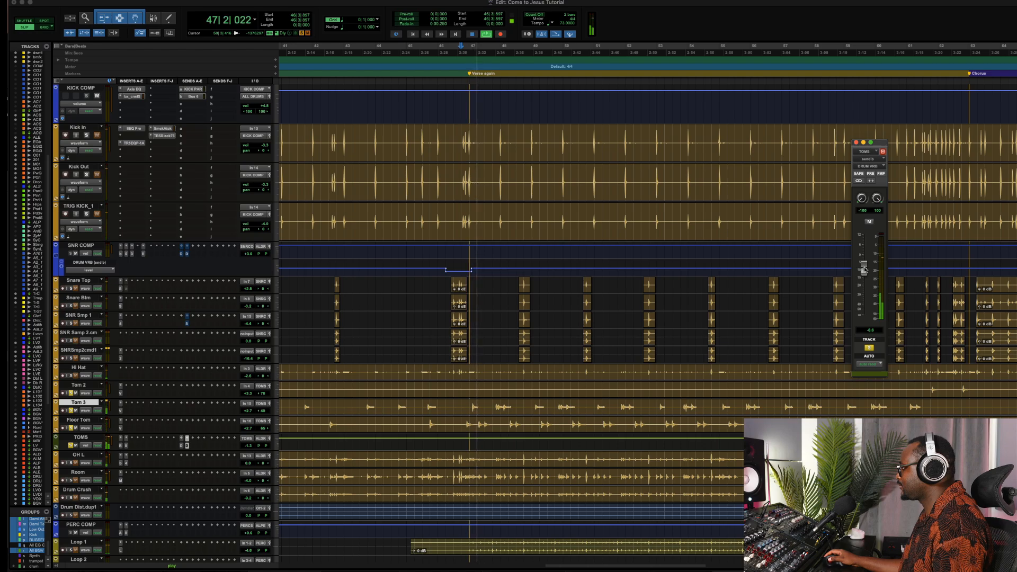
drag(865, 270, 865, 245)
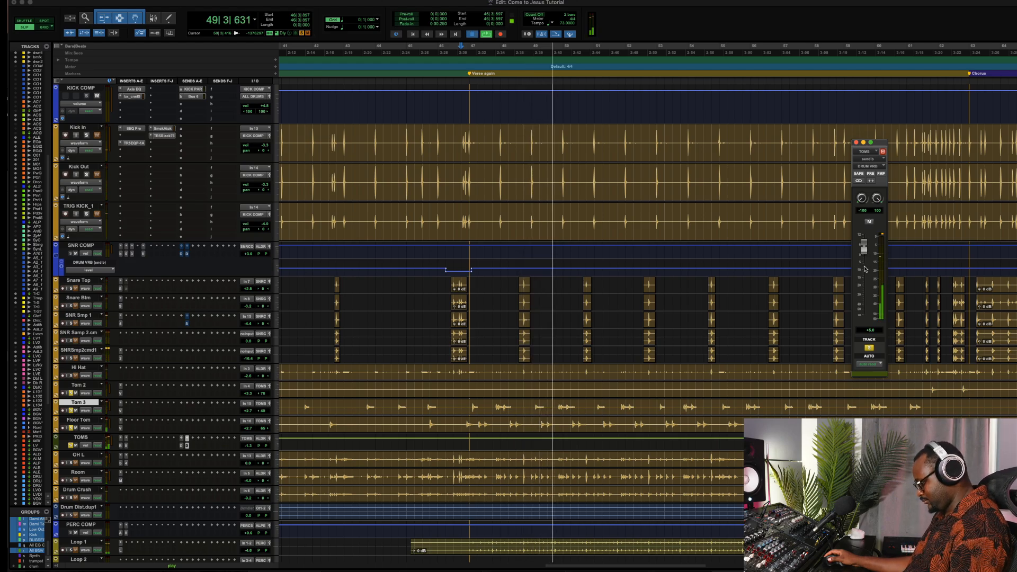
key(space)
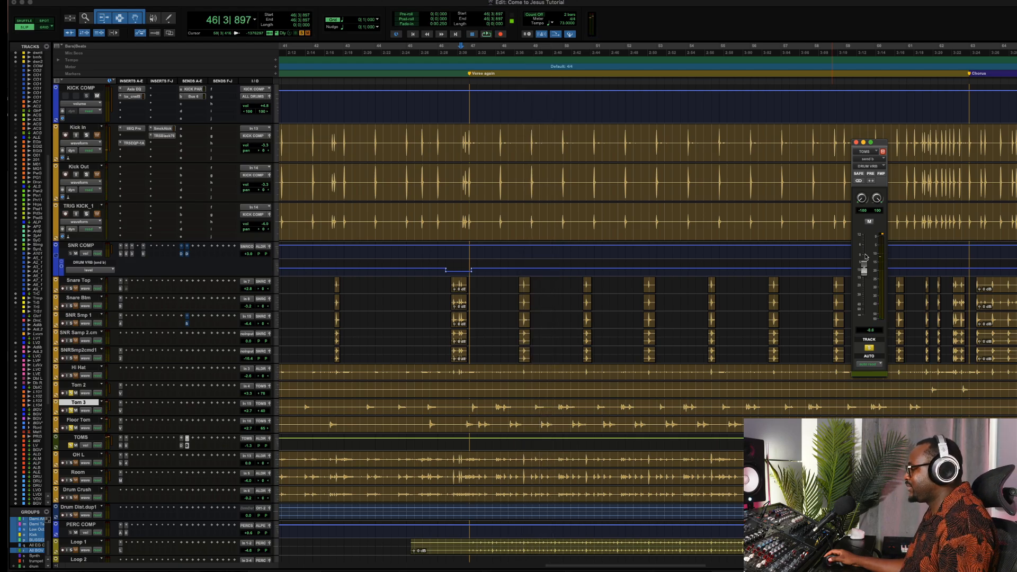
click(856, 143)
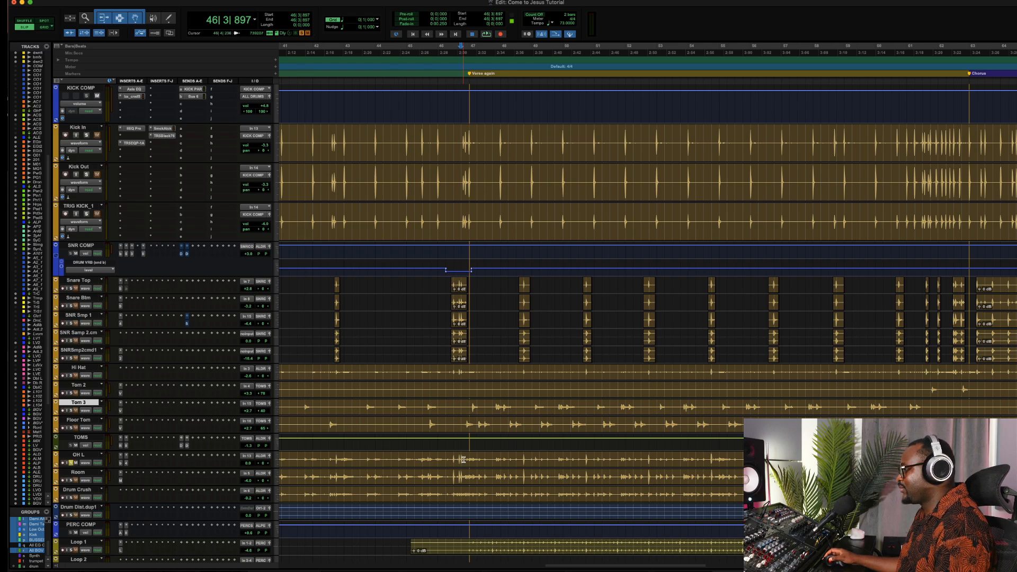
Play the OH L passage around the Verse again marker and set the track height to medium
drag(448, 456, 613, 457)
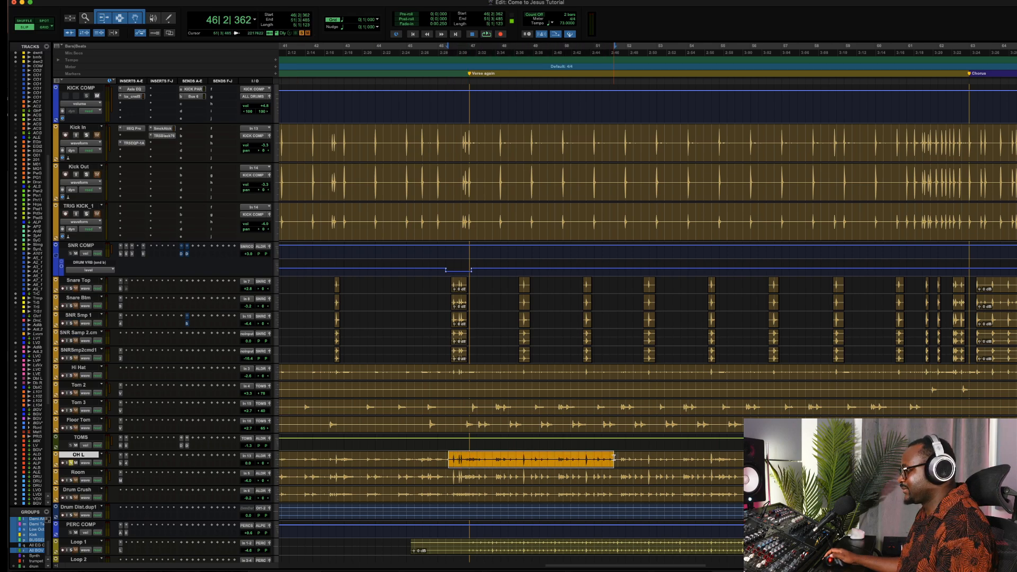
key(space)
click(276, 463)
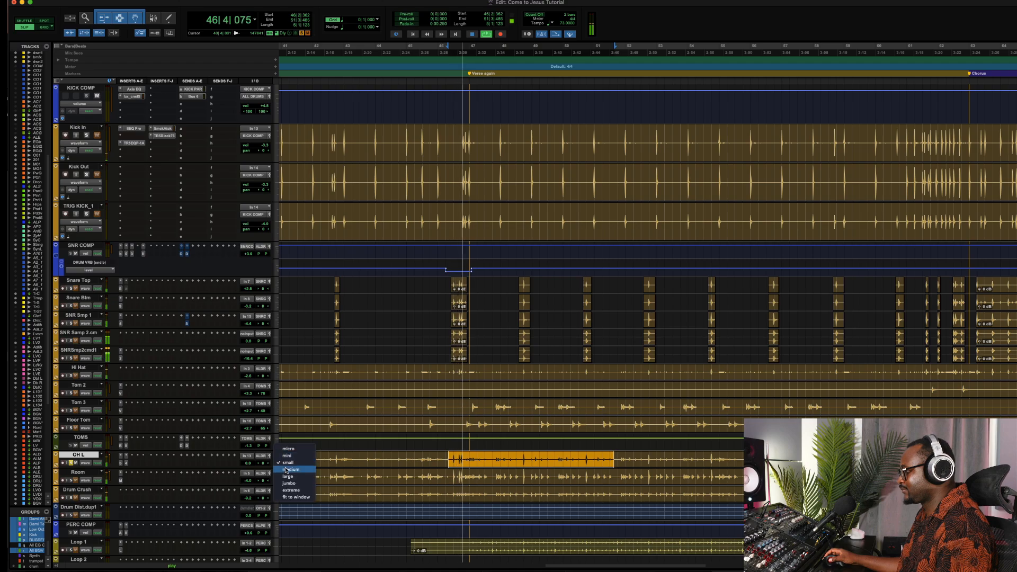
click(286, 470)
Bypass both inserts on the OH L track during playback, then stop
scroll(333, 418, down, 5)
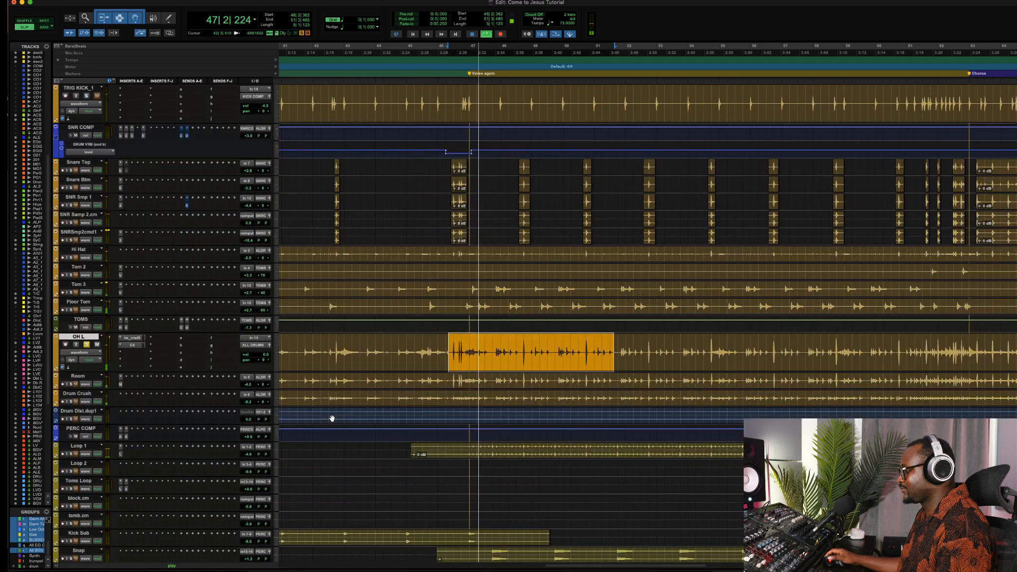
scroll(332, 418, down, 2)
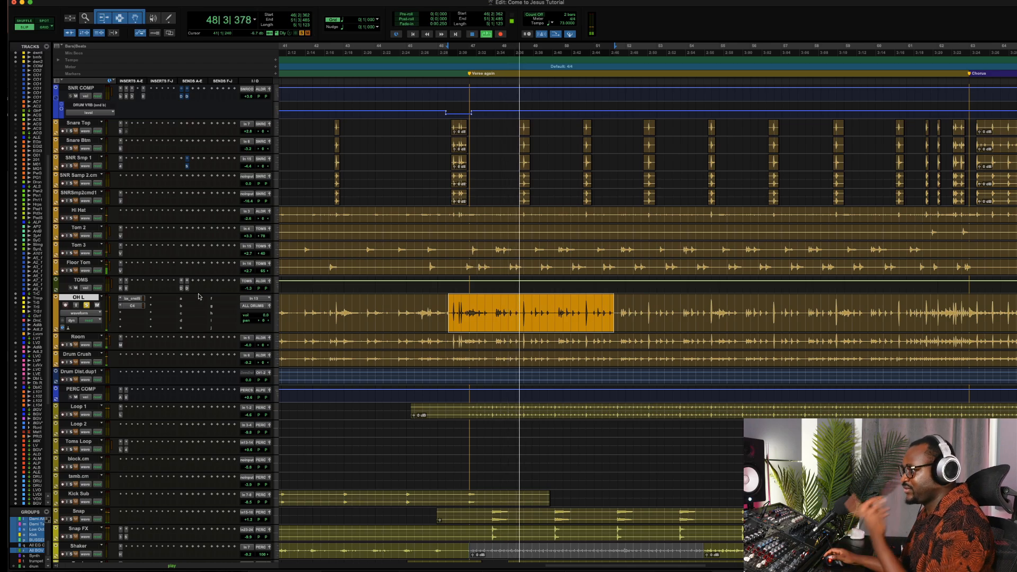
shift+super+click(135, 300)
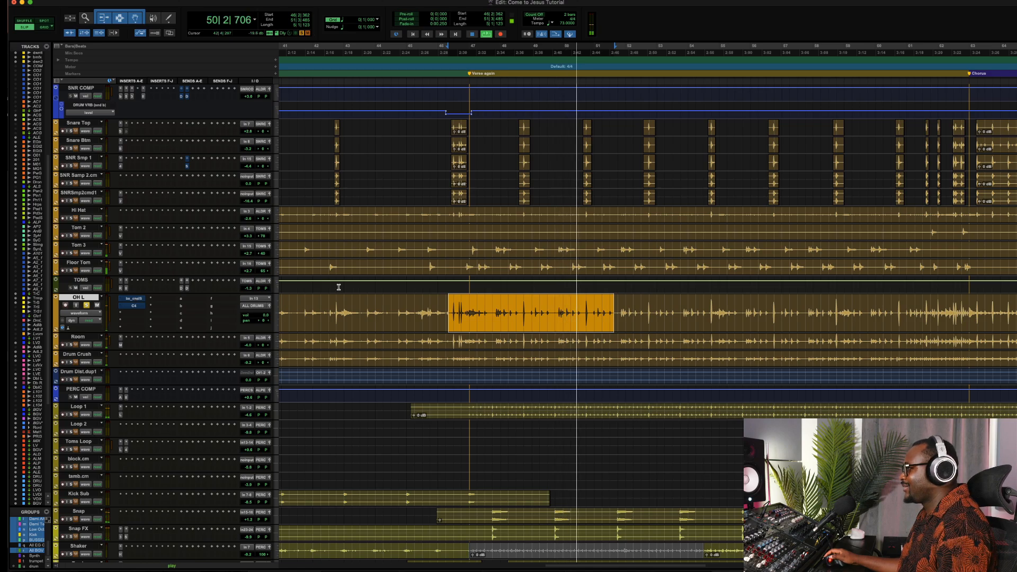
key(space)
Select the OH L passage leading into the Chorus, from bar 61 to bar 63, and play it
drag(532, 309, 580, 306)
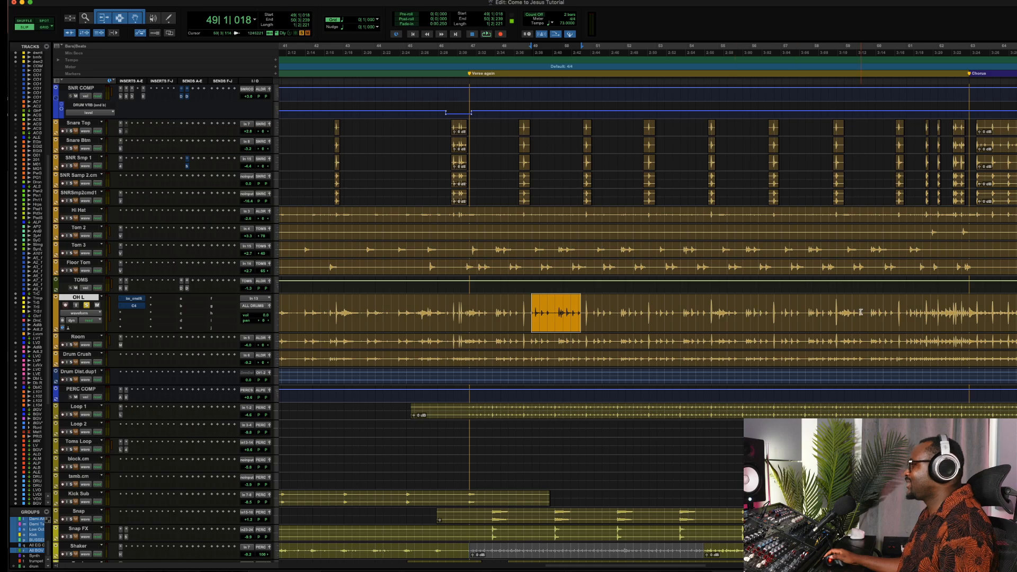
drag(970, 303, 829, 315)
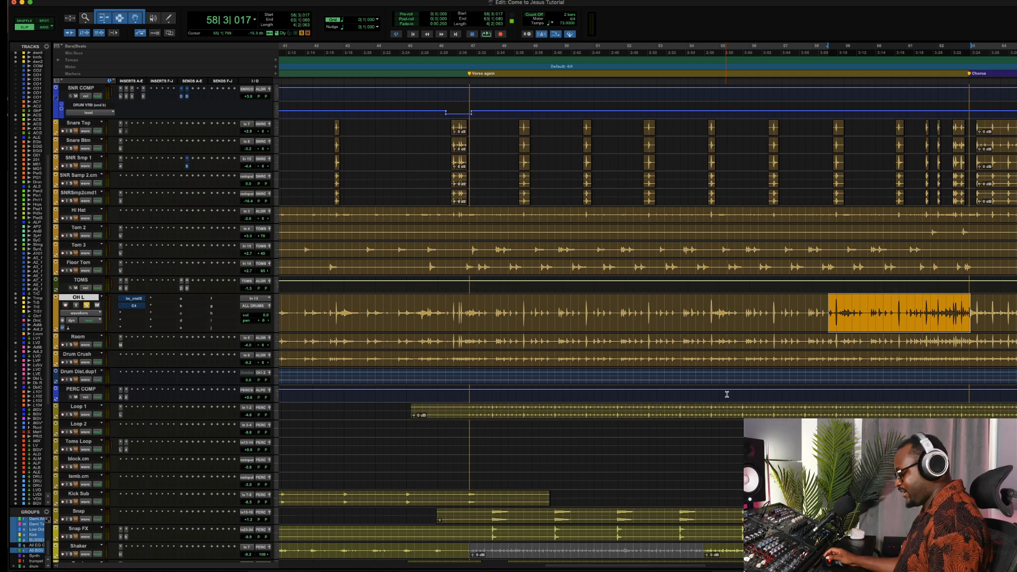
scroll(726, 394, right, 5)
scroll(726, 394, right, 2)
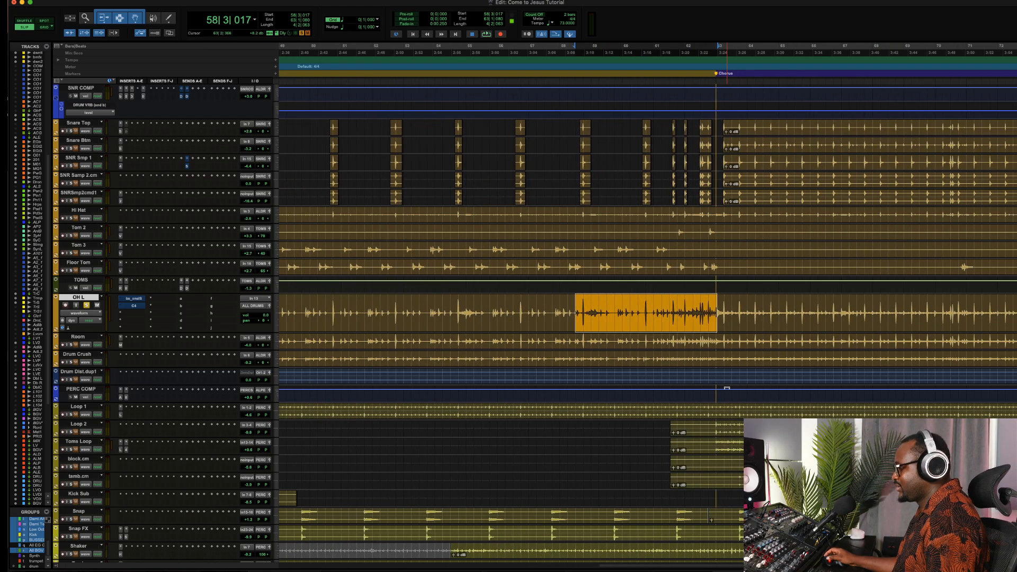
key(r)
key(r)
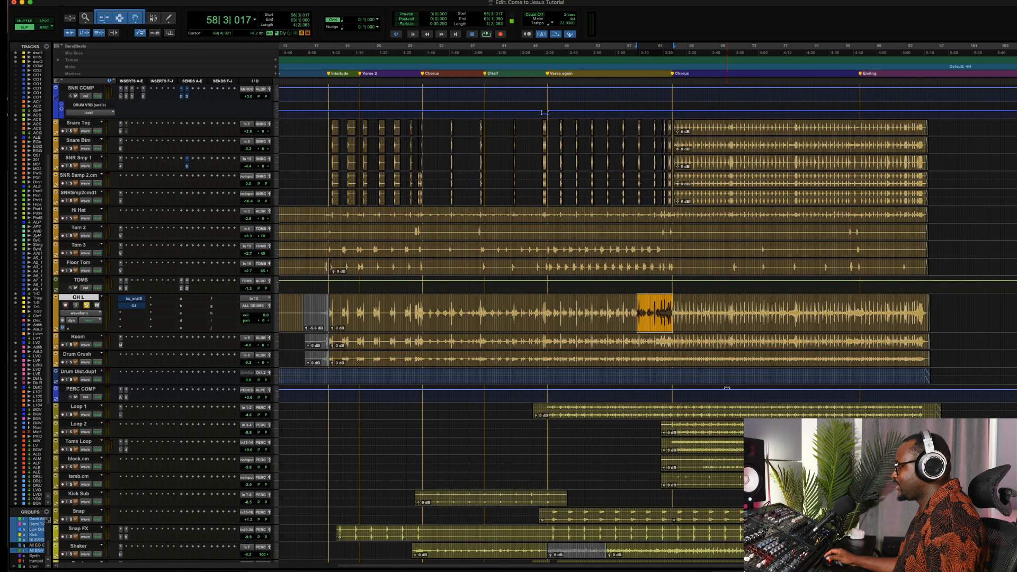
key(r)
key(r)
key(t)
key(t)
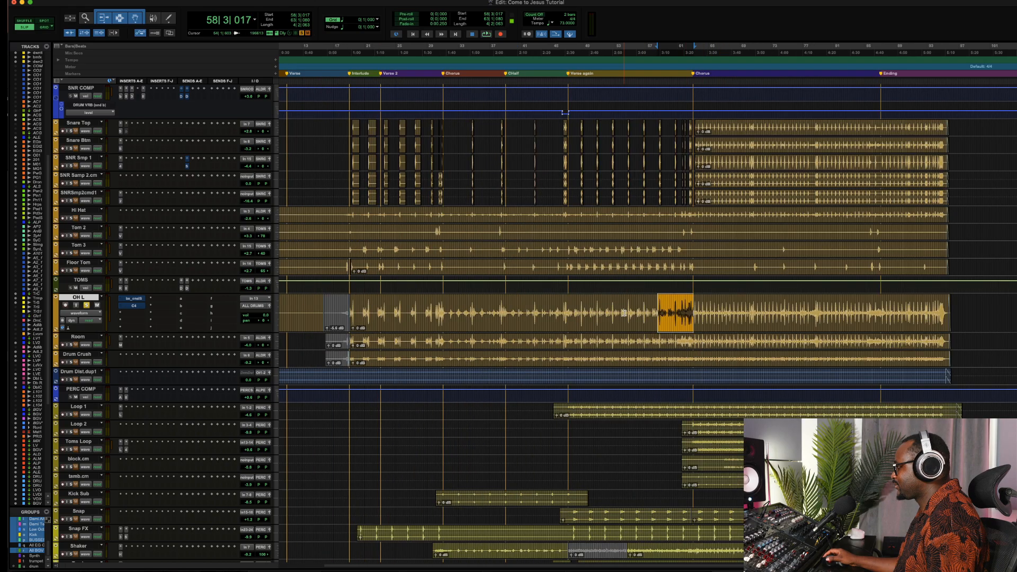
key(t)
key(t)
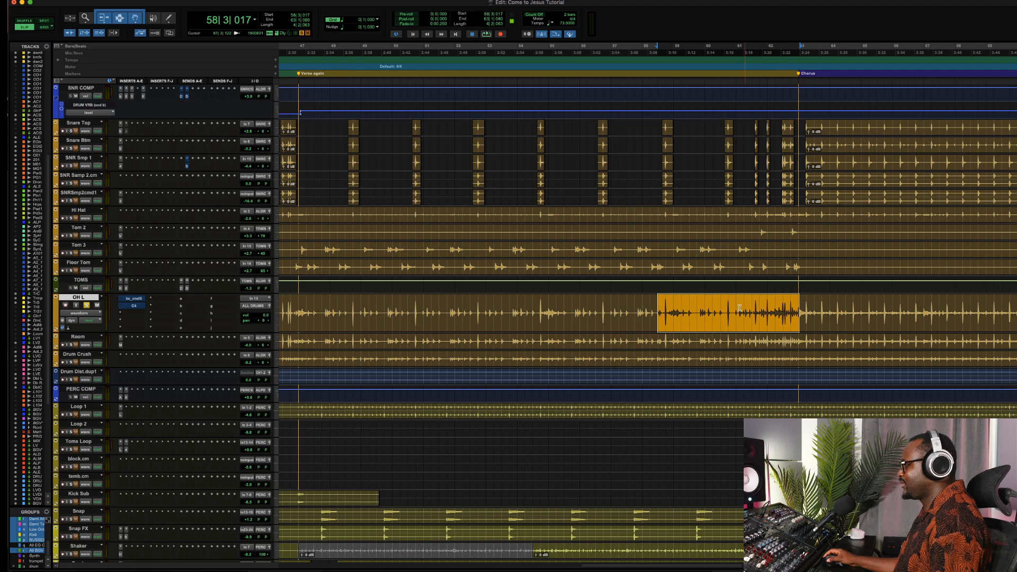
drag(736, 308, 800, 306)
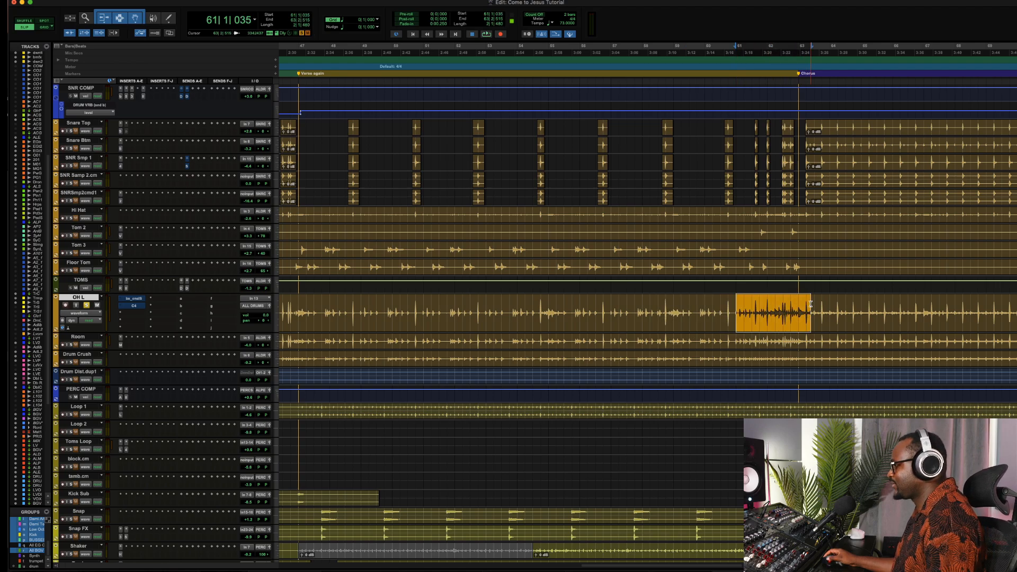
key(space)
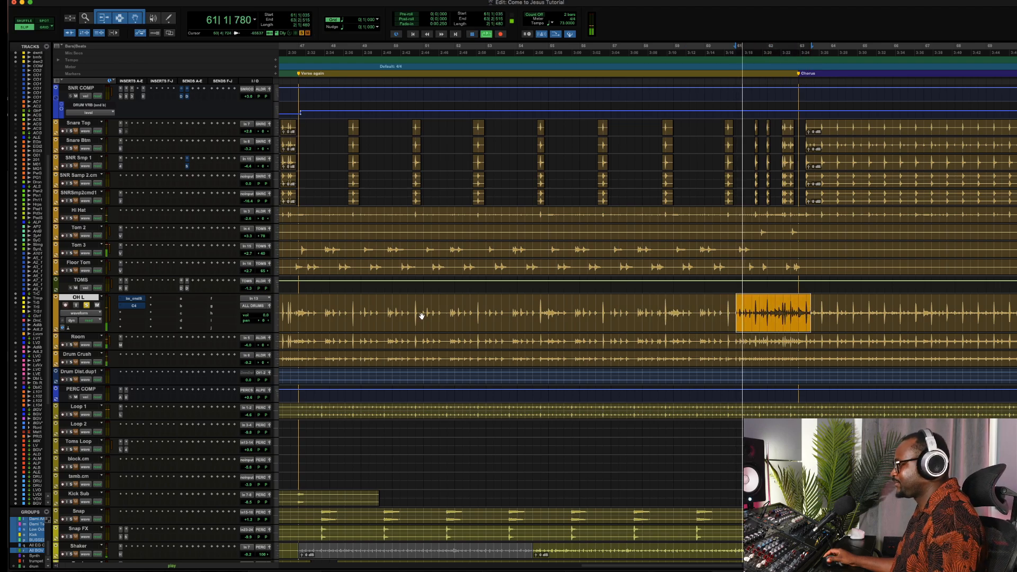
Open the bx_console SSL 9000 J on OH L and toggle its bypass during playback to compare, leaving it enabled
click(140, 299)
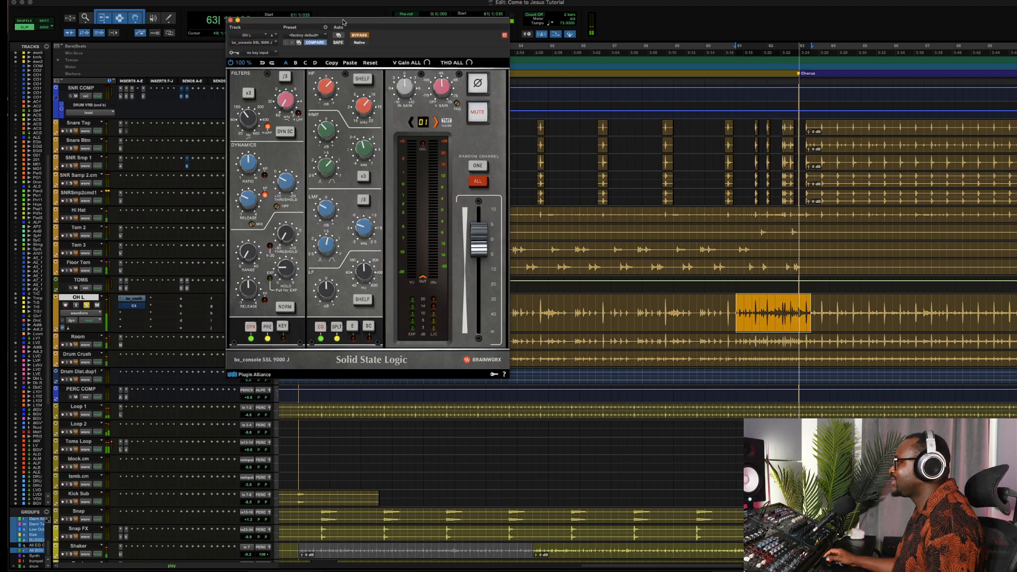
drag(343, 27, 343, 57)
click(360, 66)
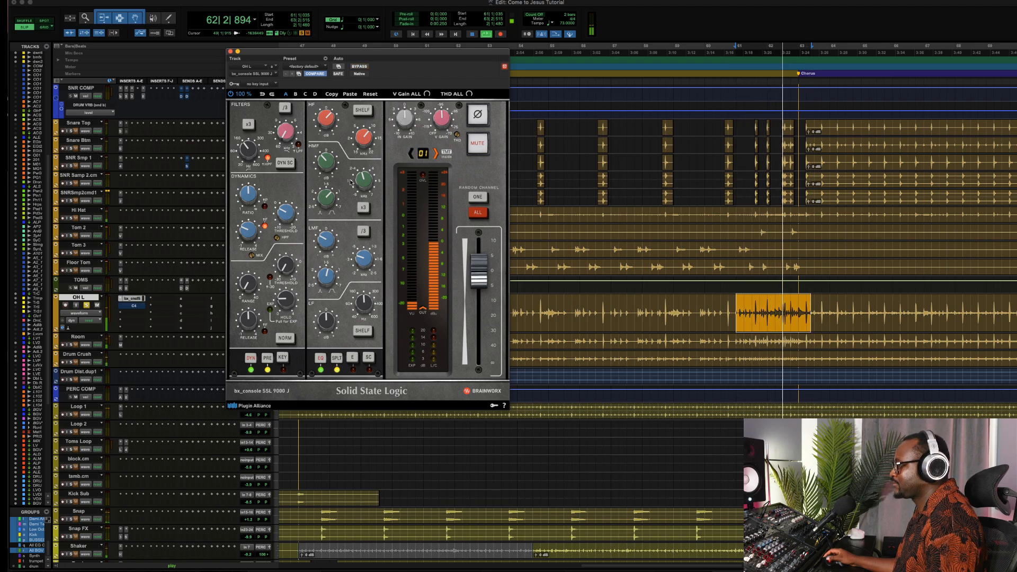
click(358, 66)
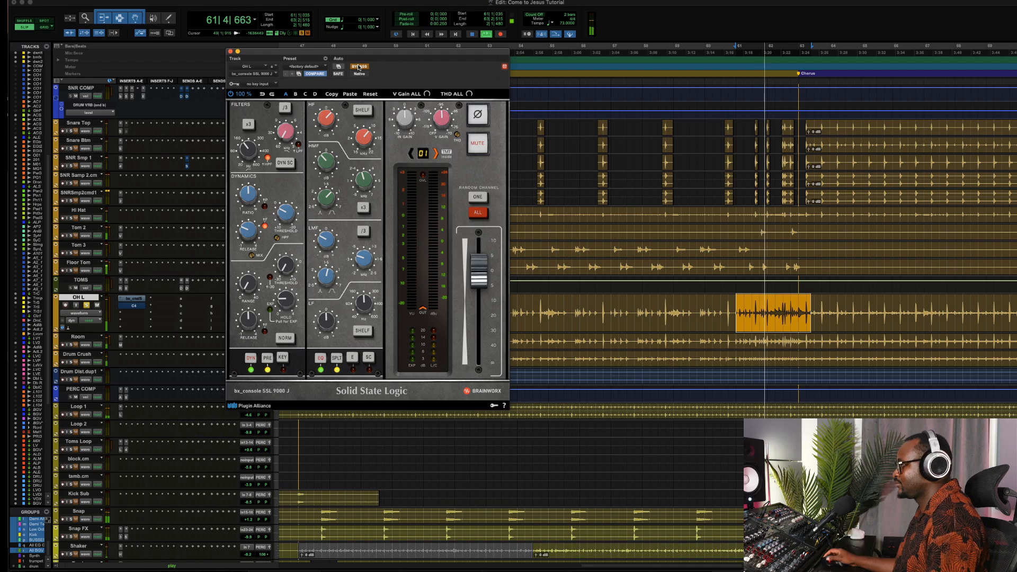
click(359, 66)
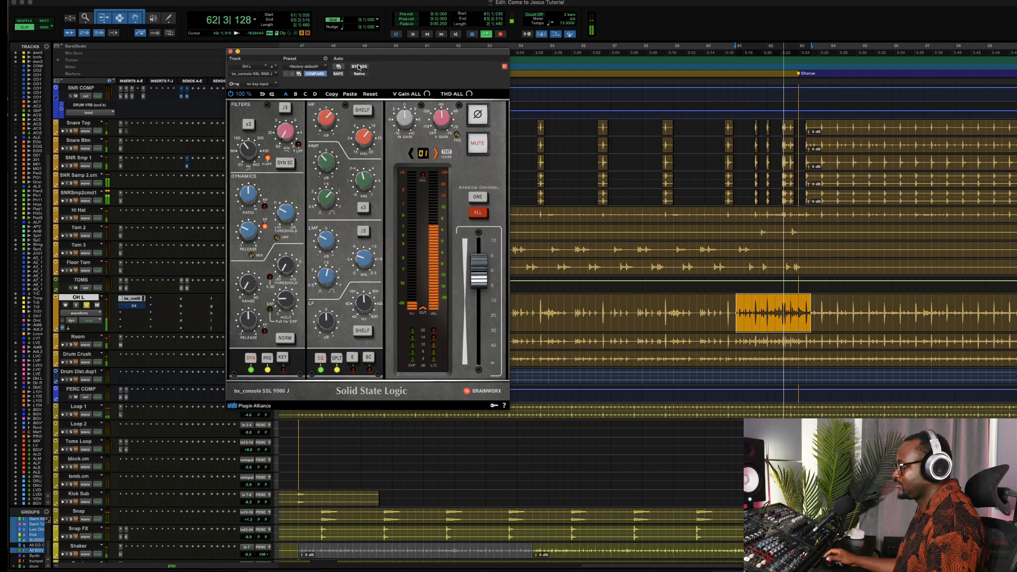
key(space)
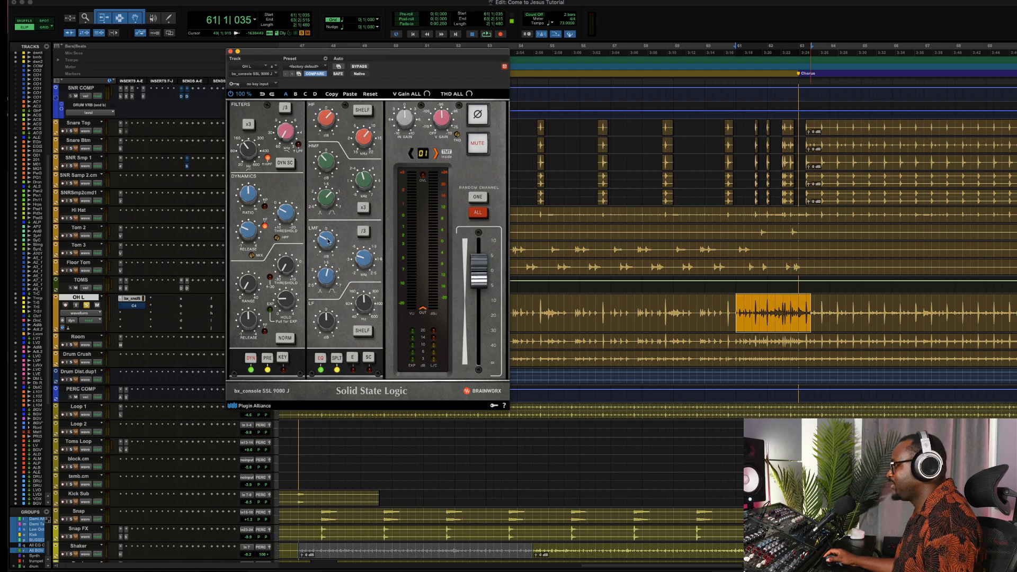
Play the selected OH L passage and examine the EQ settings in the bx_console SSL 9000 J
key(space)
drag(328, 241, 329, 215)
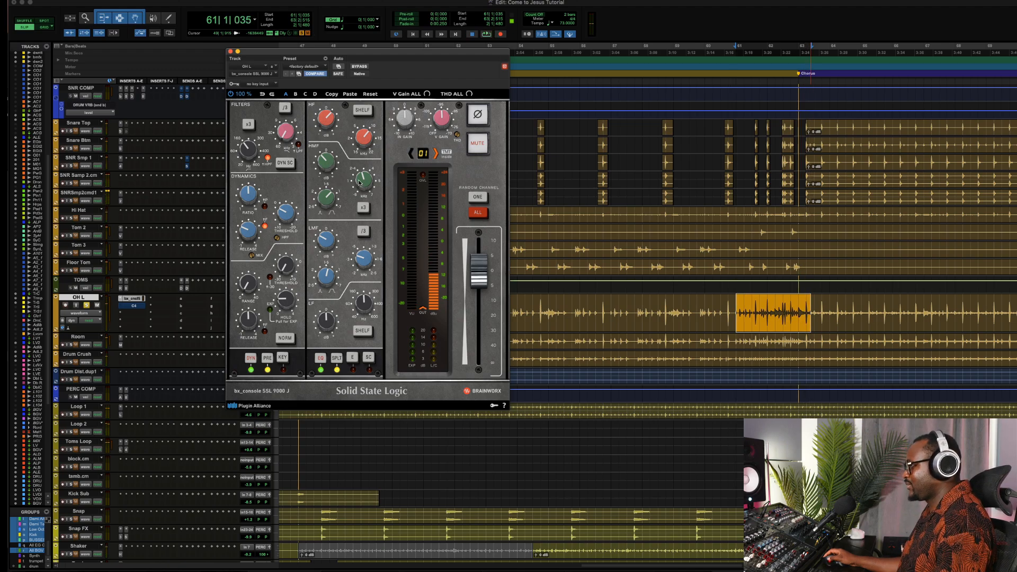
mouse_move(359, 182)
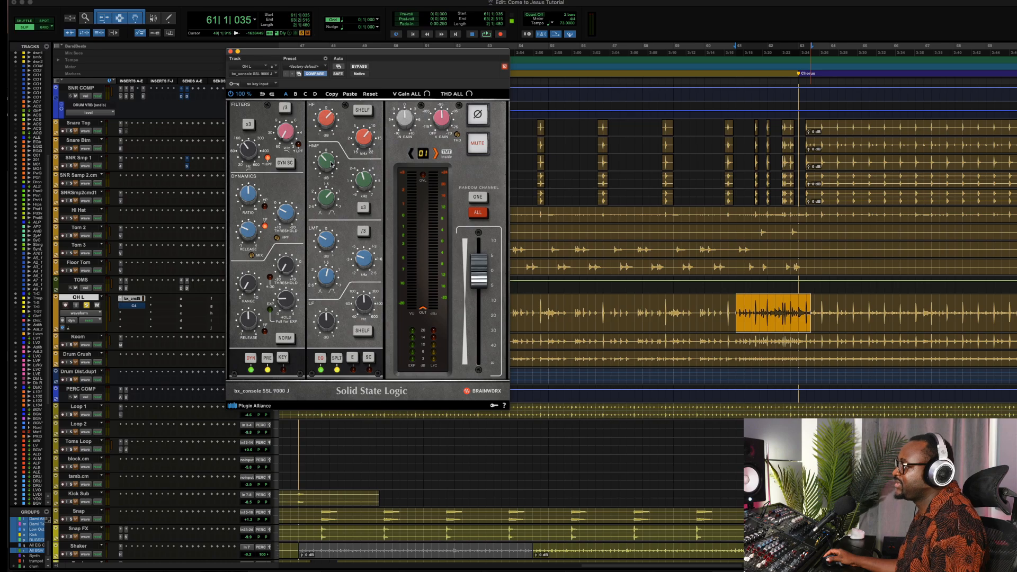
key(space)
drag(332, 164, 333, 137)
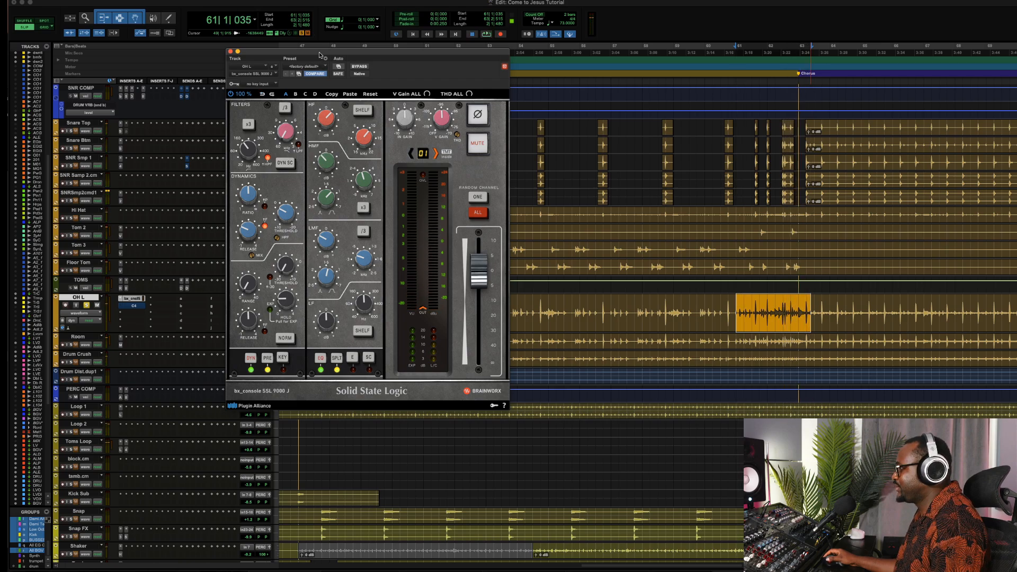
Move the SSL 9000 J window clear of the track inserts and replay the passage while examining its compressor section
drag(320, 55, 400, 80)
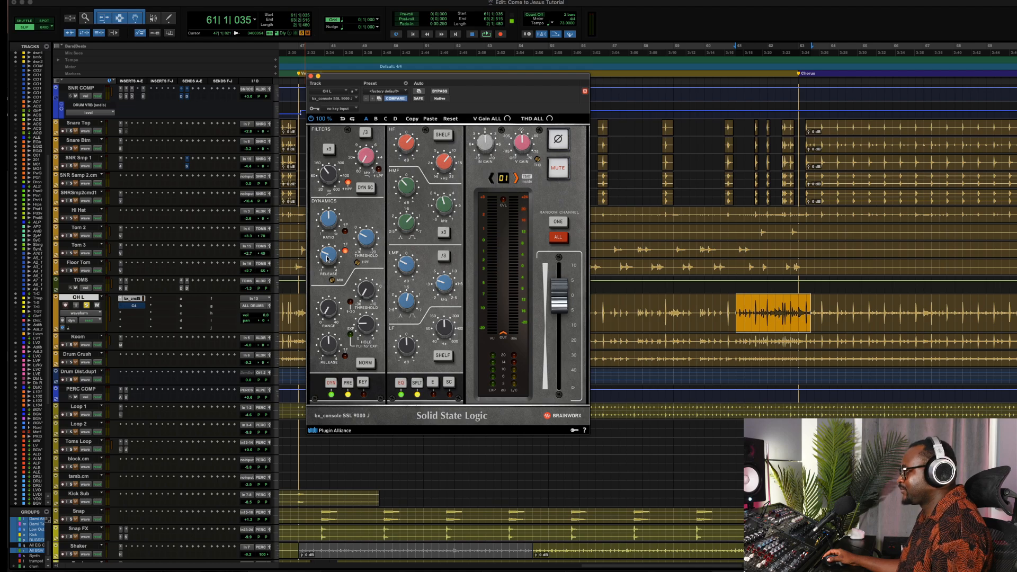
key(space)
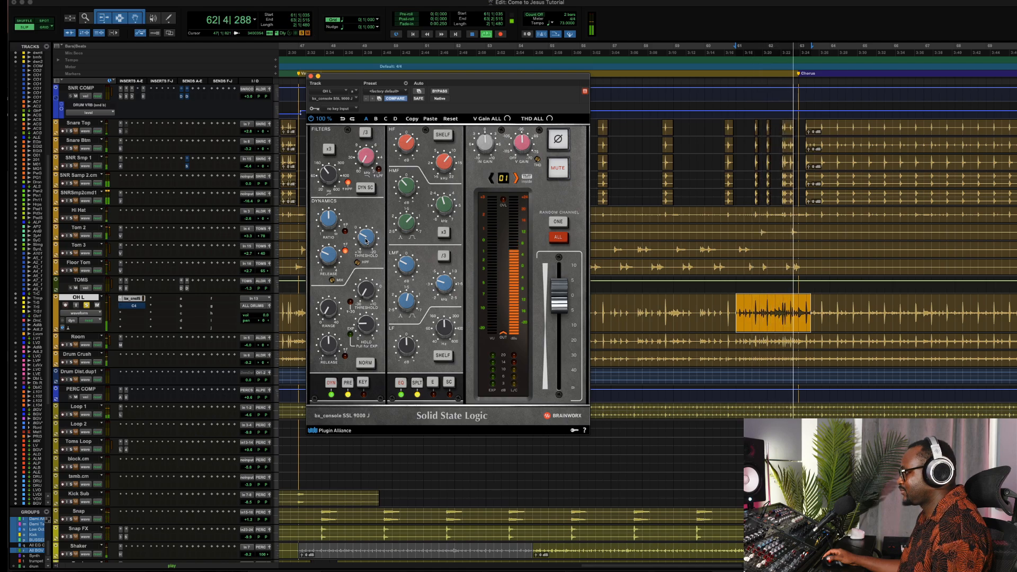
key(space)
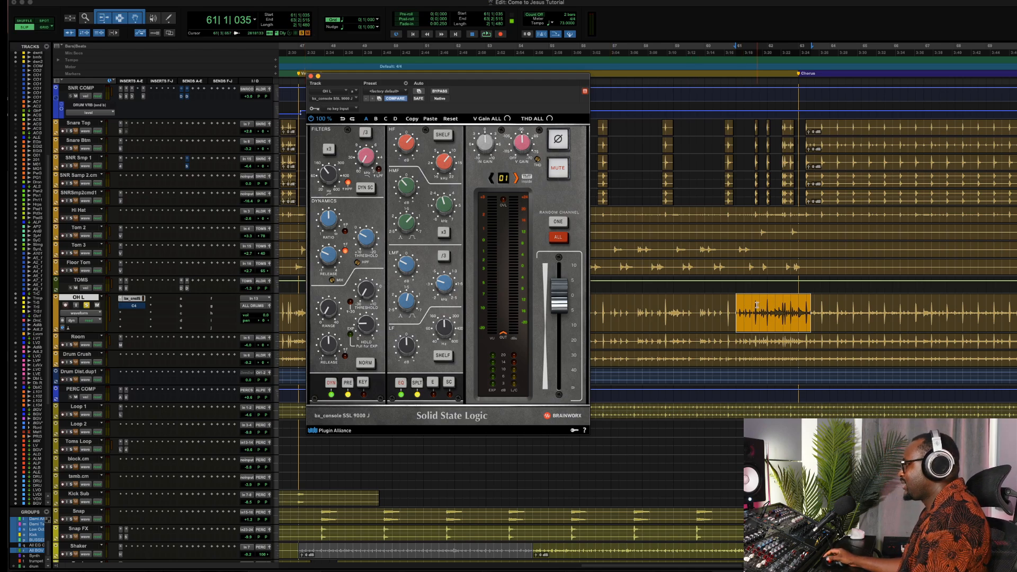
Select the OH L passage inside the Chorus, from bar 64 to bar 68, and play it through the SSL 9000 J
mouse_move(833, 306)
mouse_down()
mouse_move(1008, 312)
mouse_move(842, 315)
mouse_up()
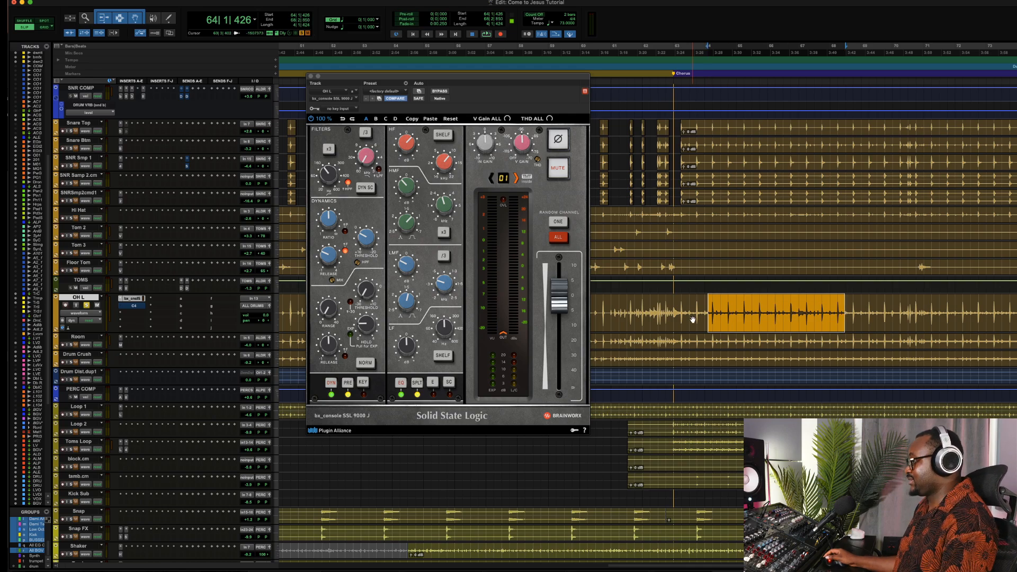
key(space)
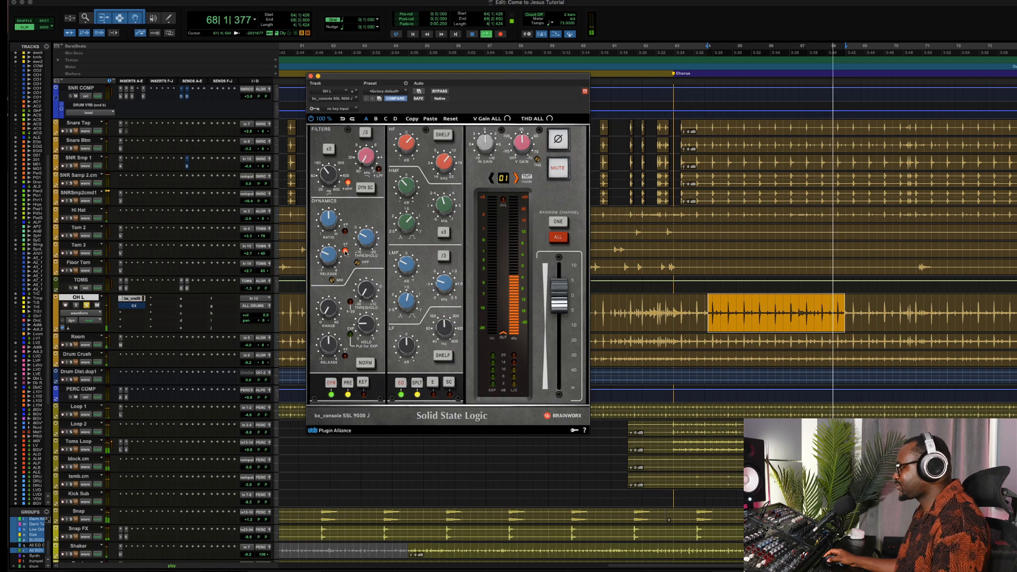
key(space)
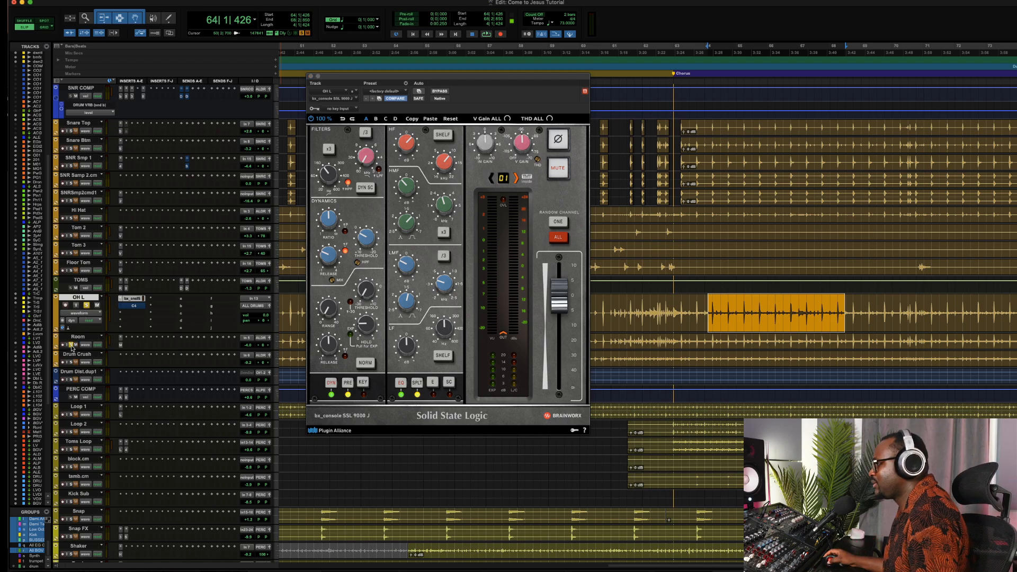
Open the C4 multiband processor on OH L, enable it, and toggle its bypass during playback to compare, leaving it active
click(135, 306)
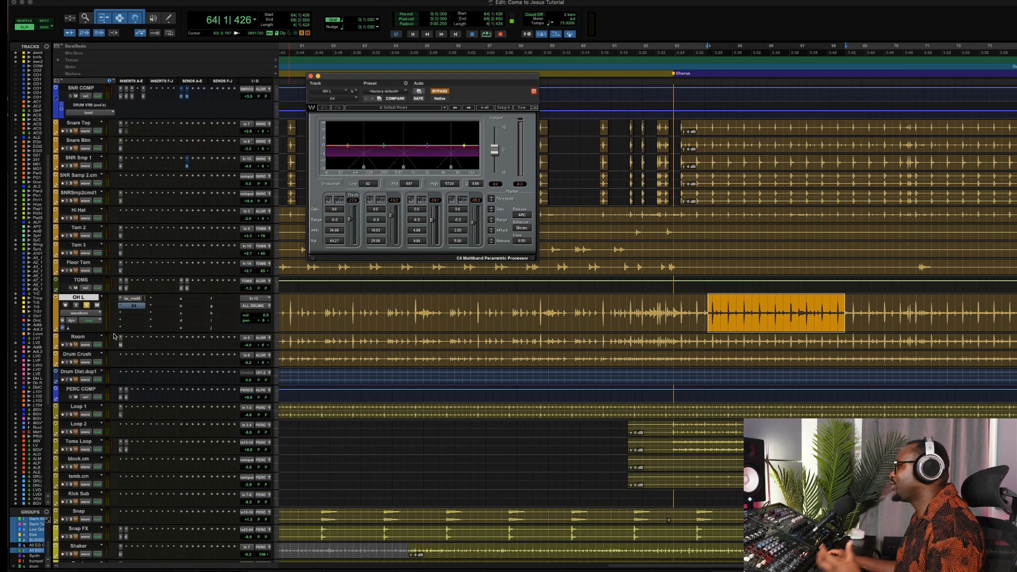
click(441, 92)
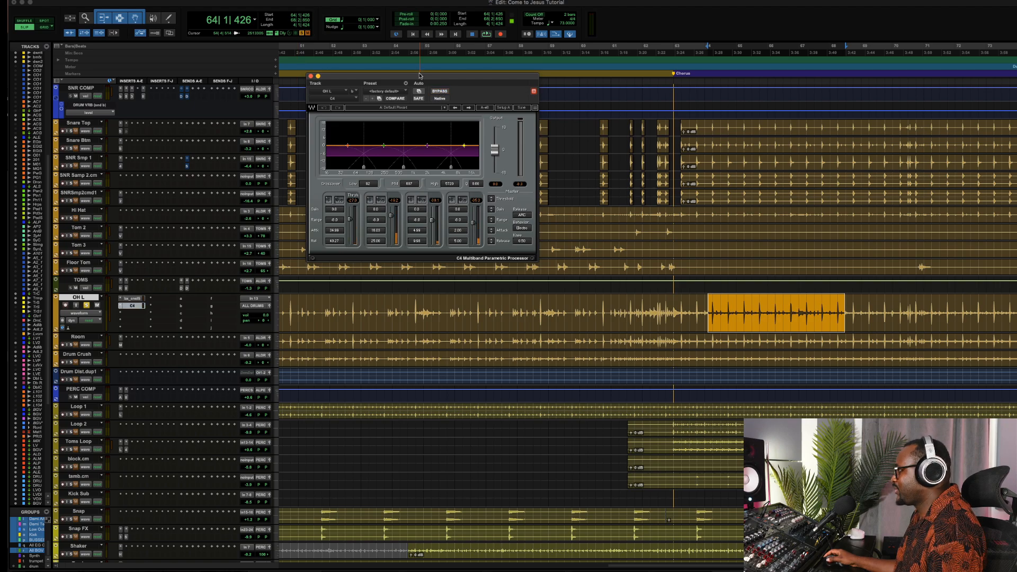
drag(420, 78, 391, 130)
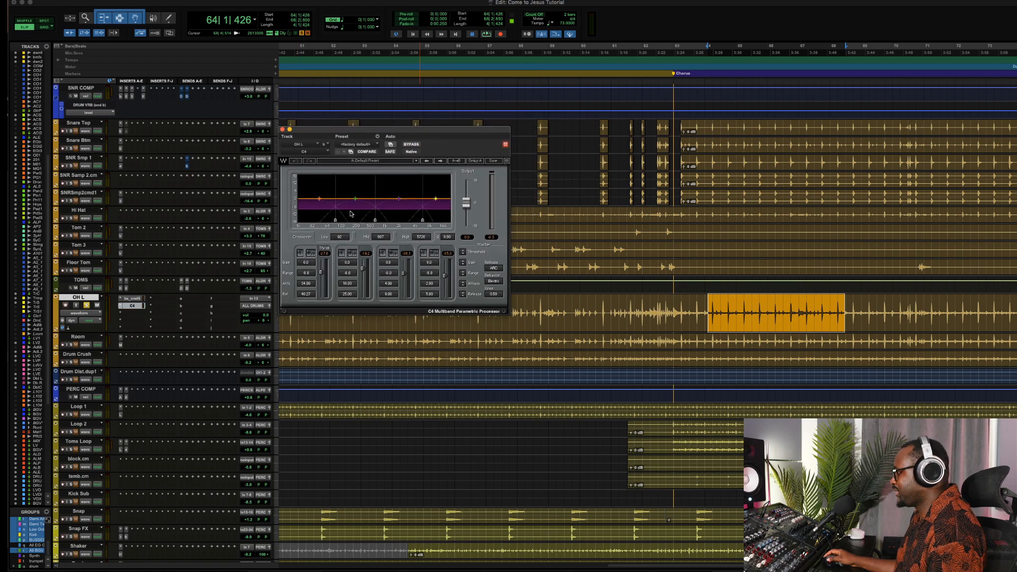
key(space)
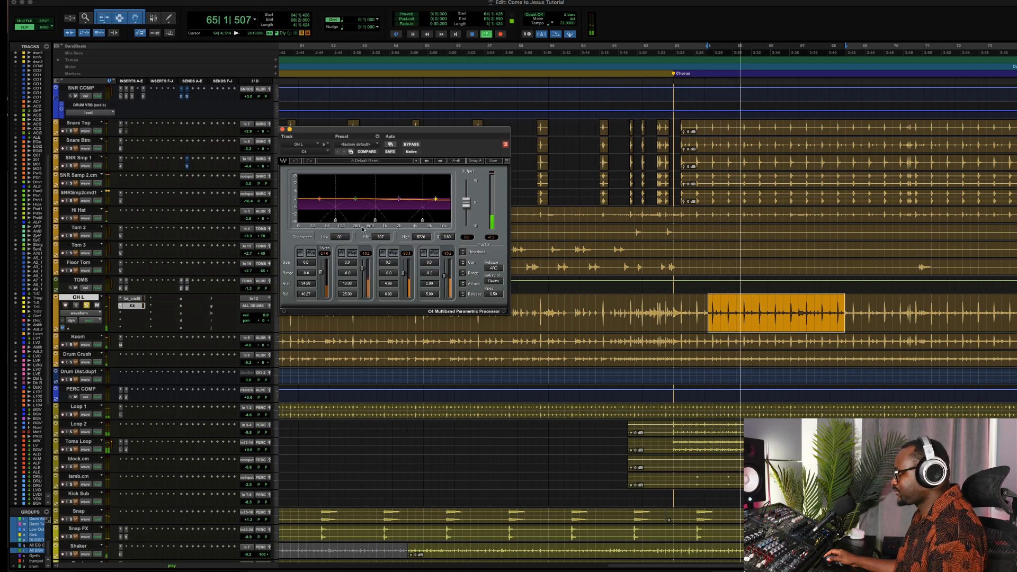
click(413, 144)
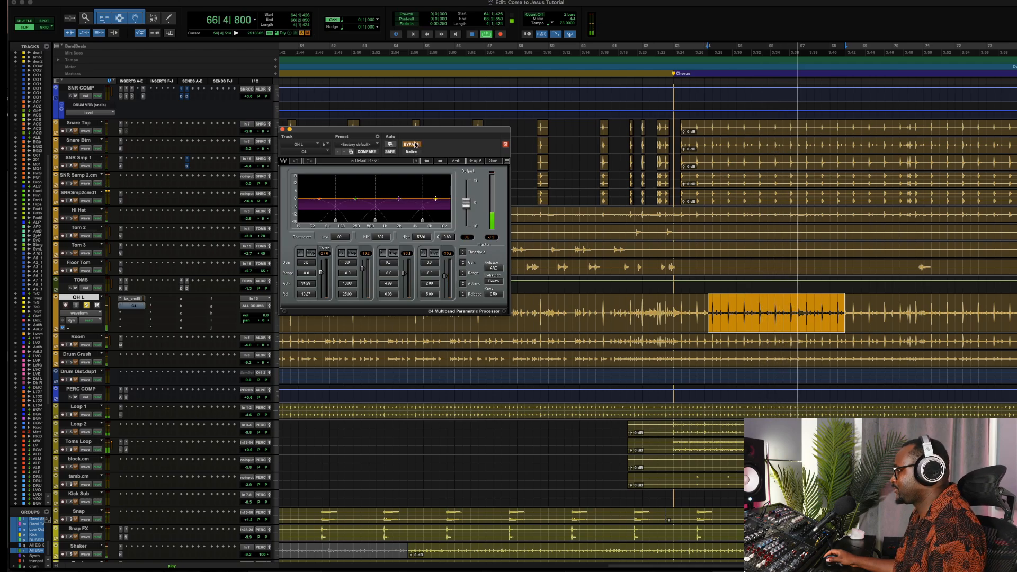
click(413, 144)
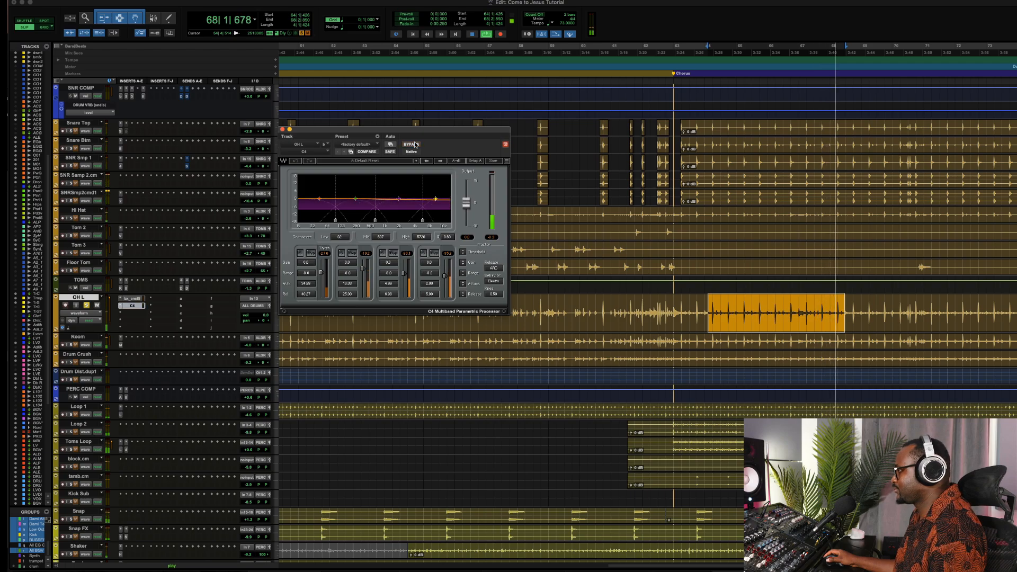
Solo the C4's highest band briefly during playback, restore all bands, then stop and close the plug-in
click(422, 253)
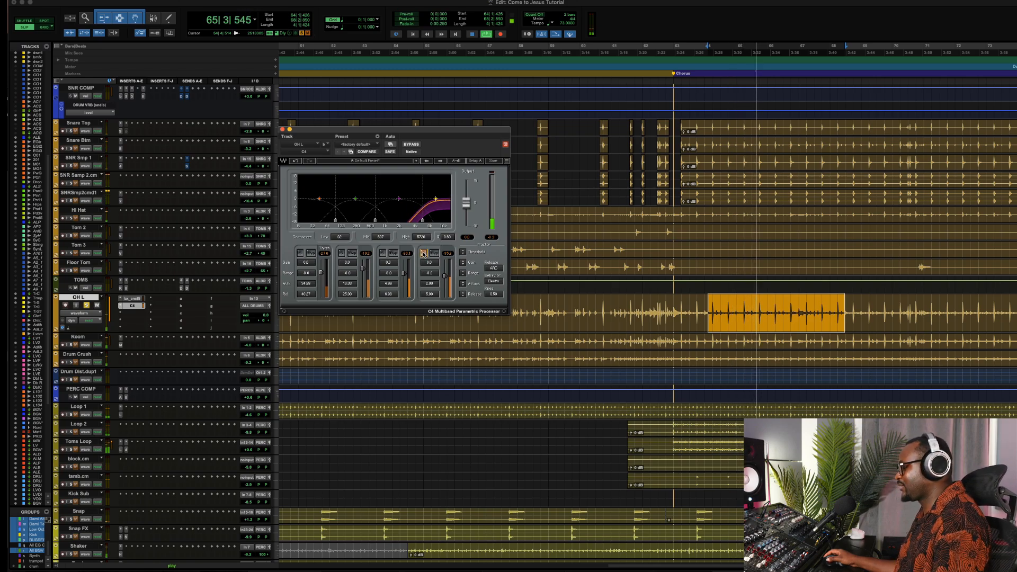
click(424, 254)
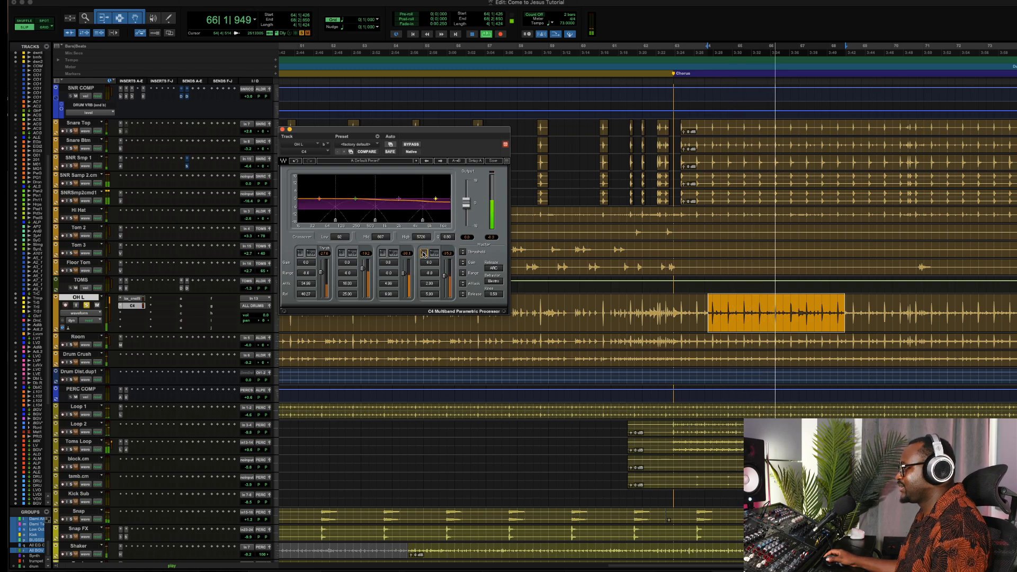
key(space)
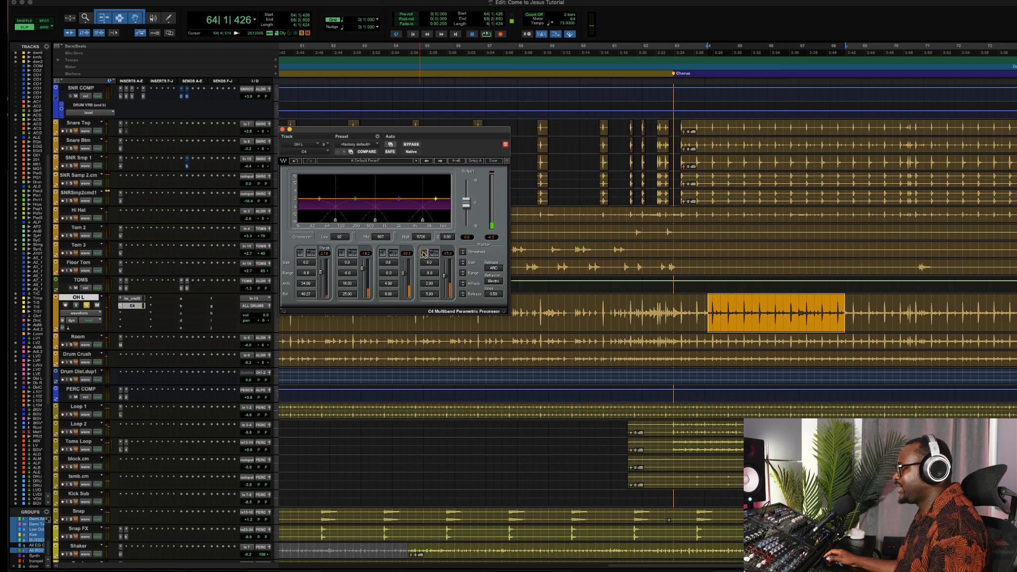
click(282, 129)
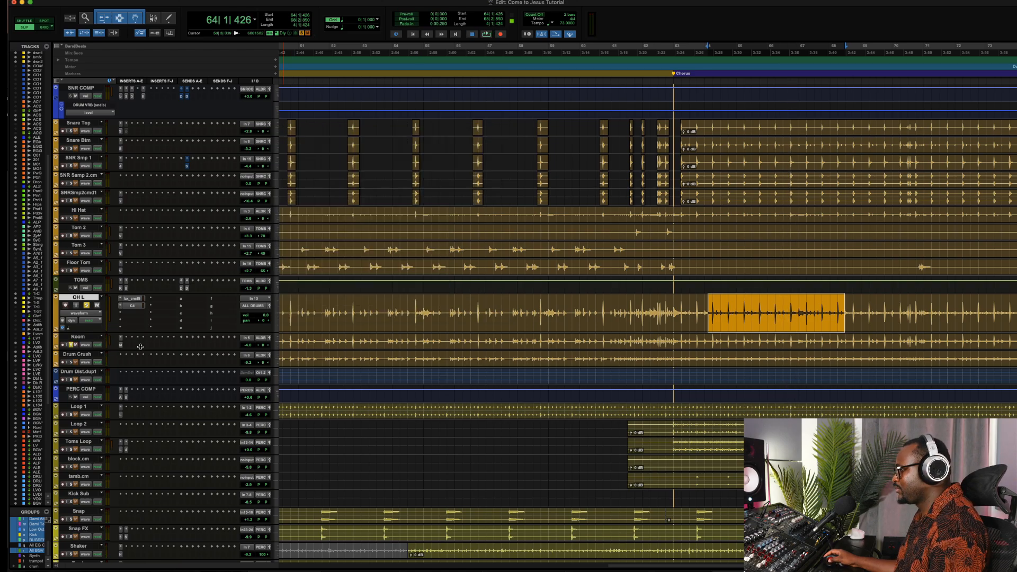
Set the Room track height to medium and play its passage from bar 60 to bar 67, with OH L unsoloed
click(277, 343)
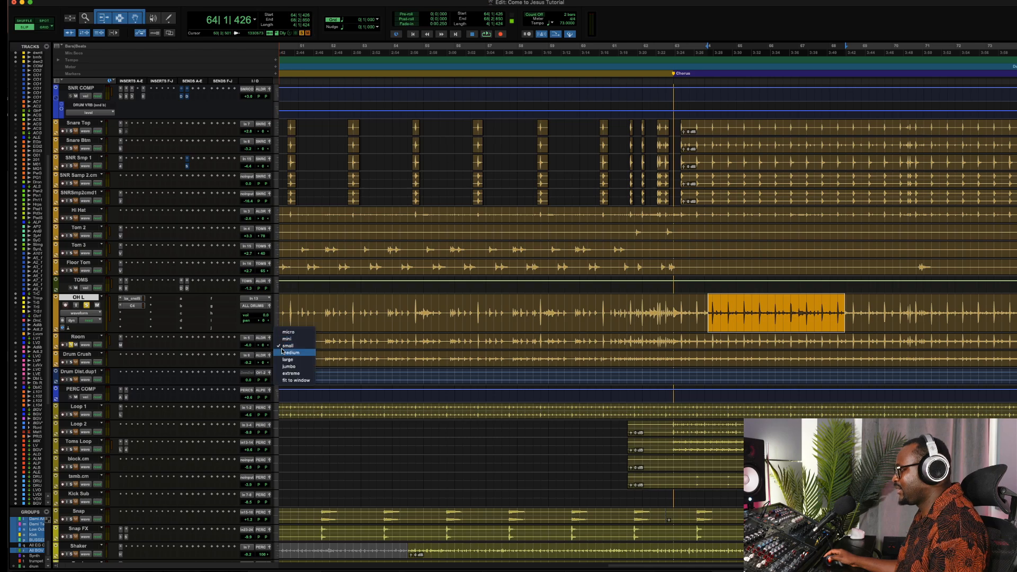
click(286, 352)
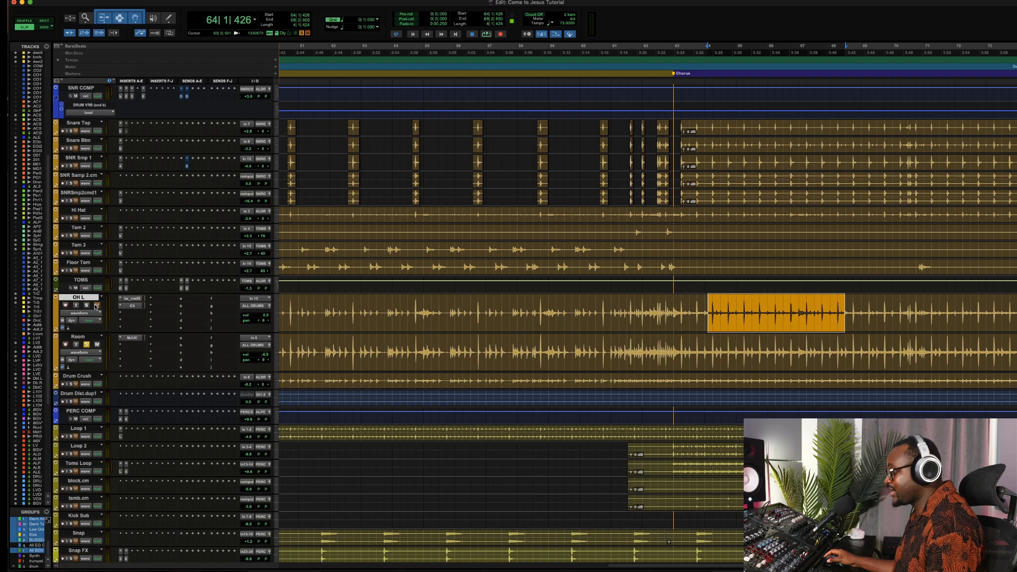
drag(607, 341, 826, 338)
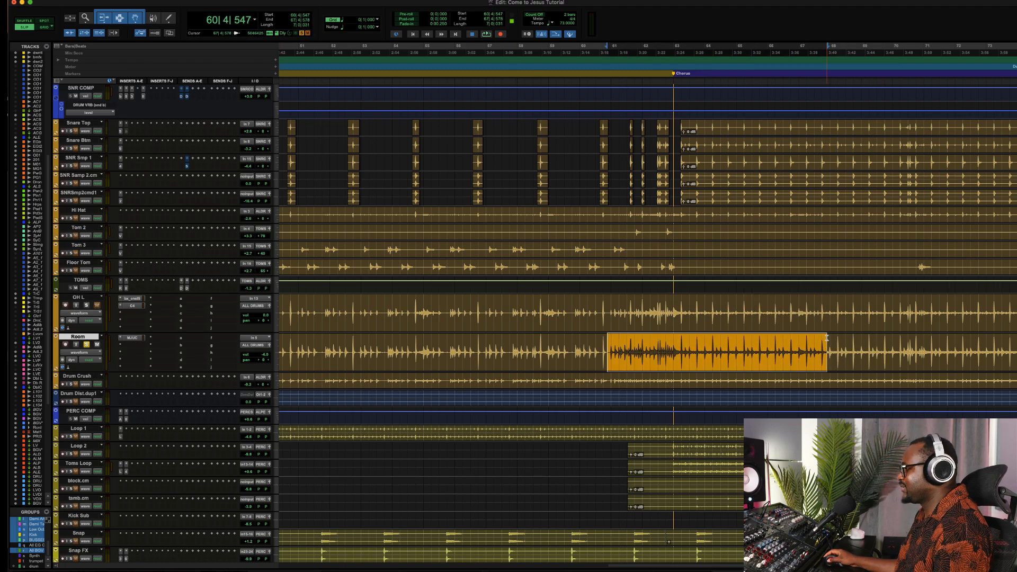
key(space)
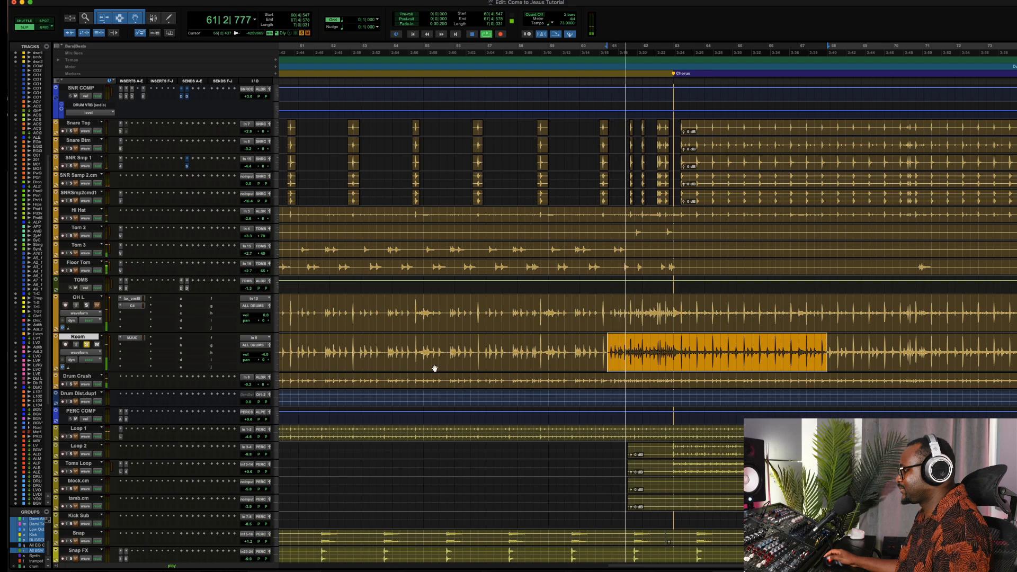
Open the MJUC compressor on Room and toggle its bypass during playback to compare, leaving it enabled, then stop
click(137, 338)
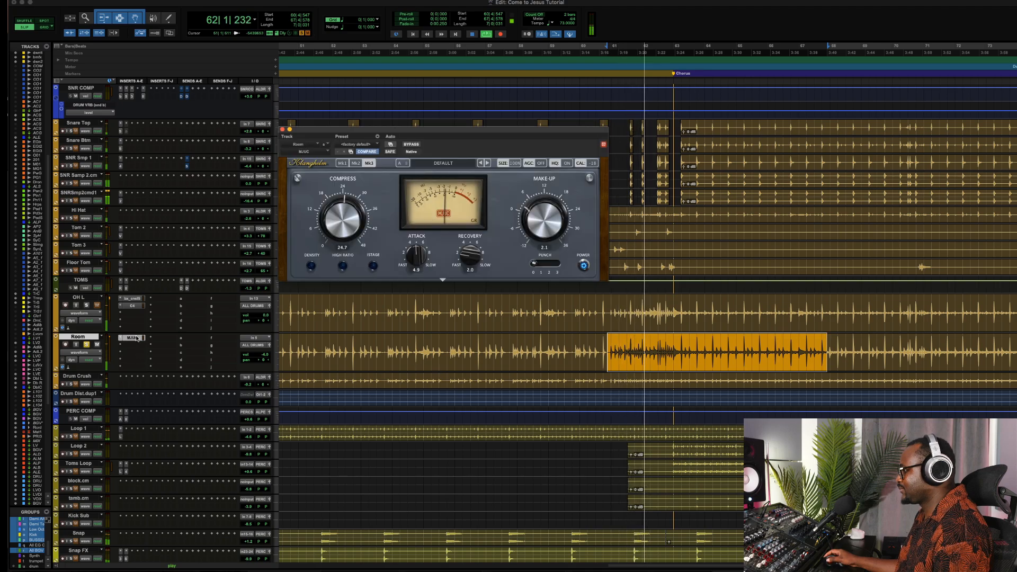
click(410, 146)
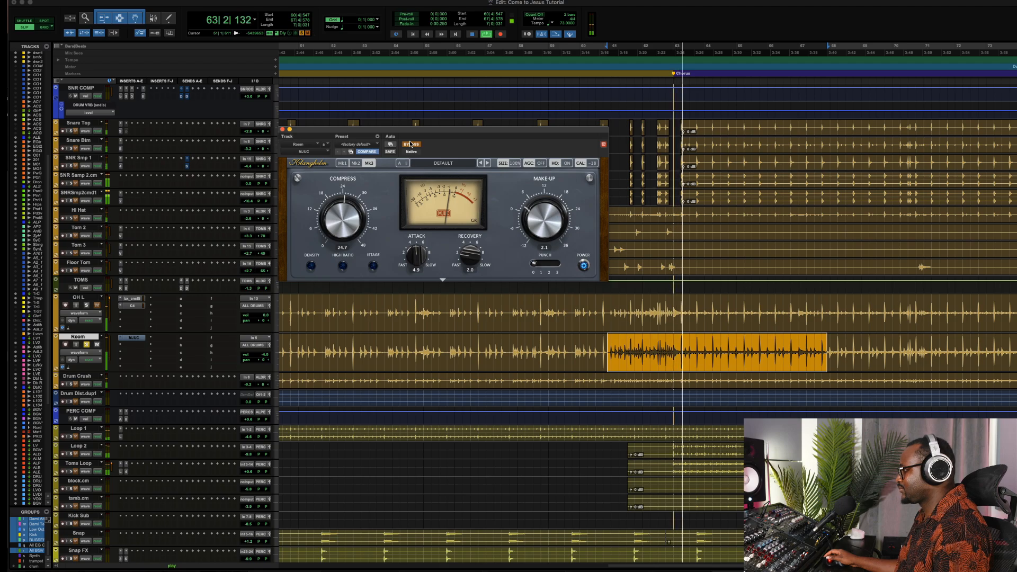
key(space)
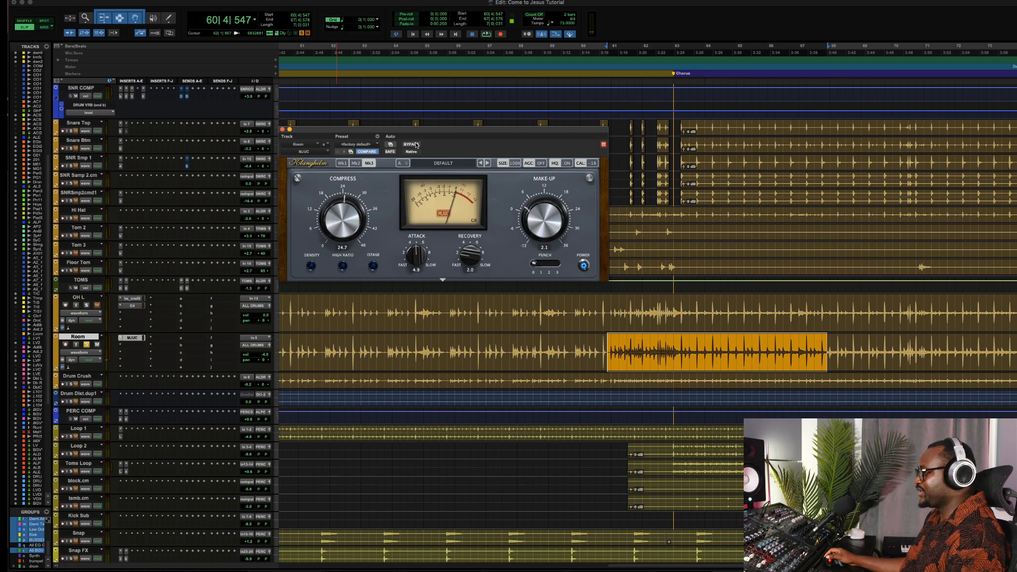
Replay the Room passage with and without the soloed kick tracks while watching the MJUC, then stop and close the plug-in
key(space)
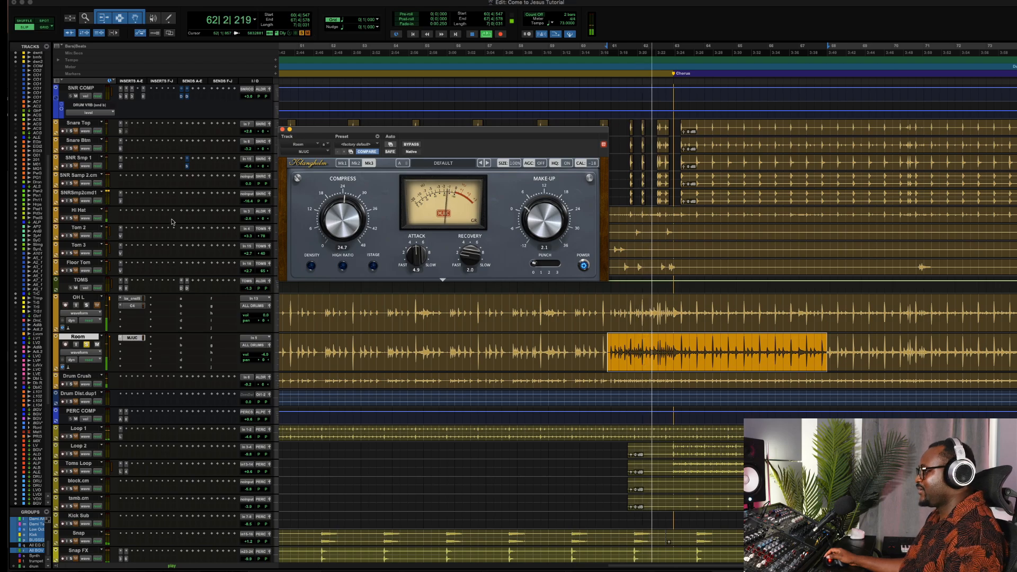
scroll(118, 185, up, 4)
scroll(119, 185, up, 3)
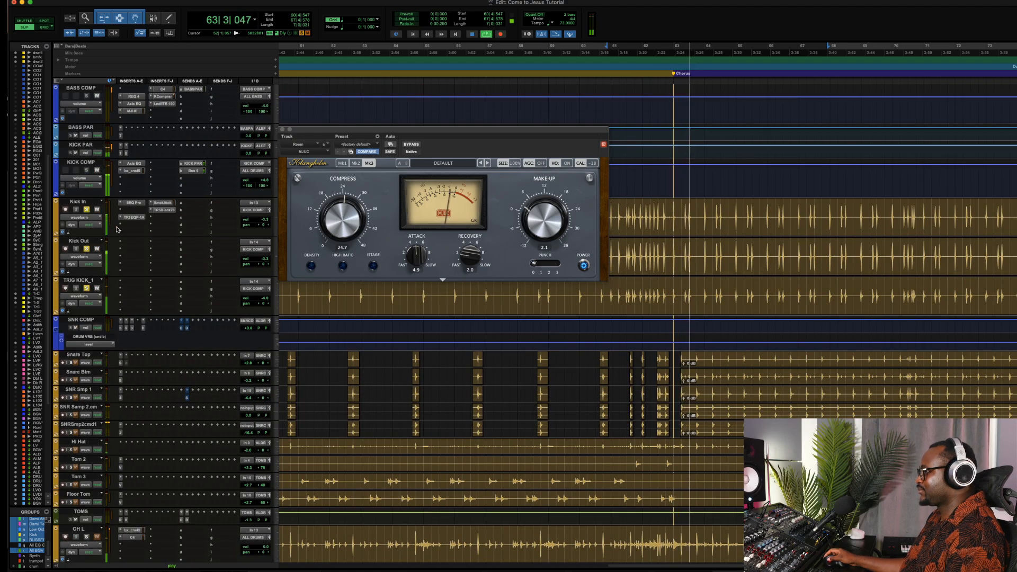
scroll(117, 229, down, 5)
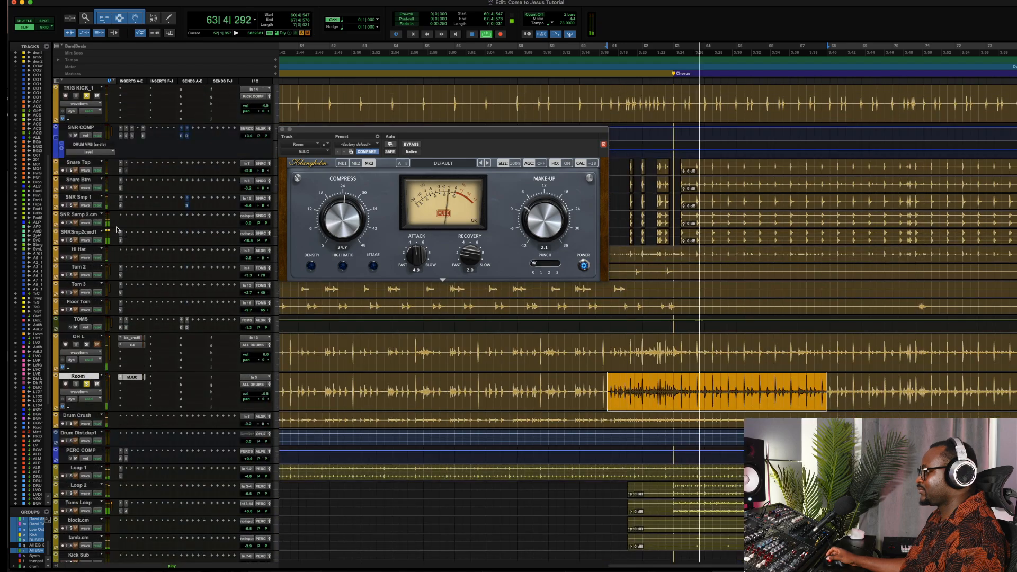
click(97, 384)
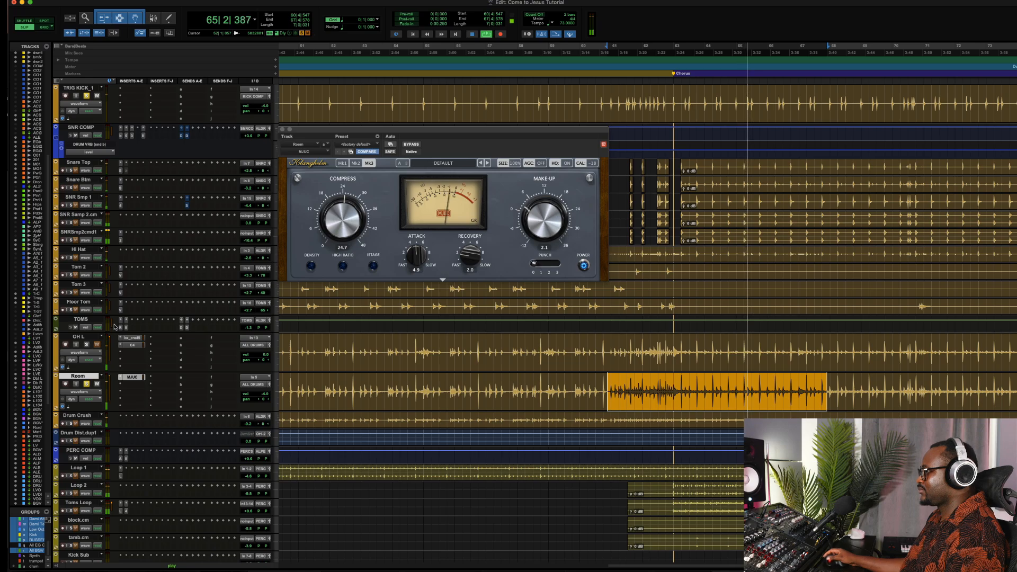
scroll(108, 238, up, 5)
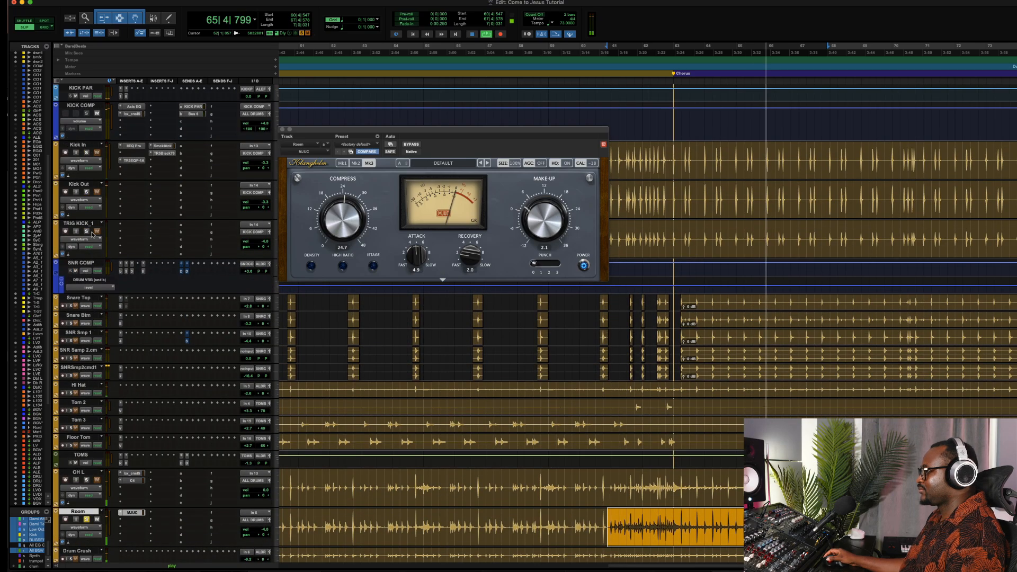
scroll(98, 234, down, 4)
scroll(97, 234, down, 2)
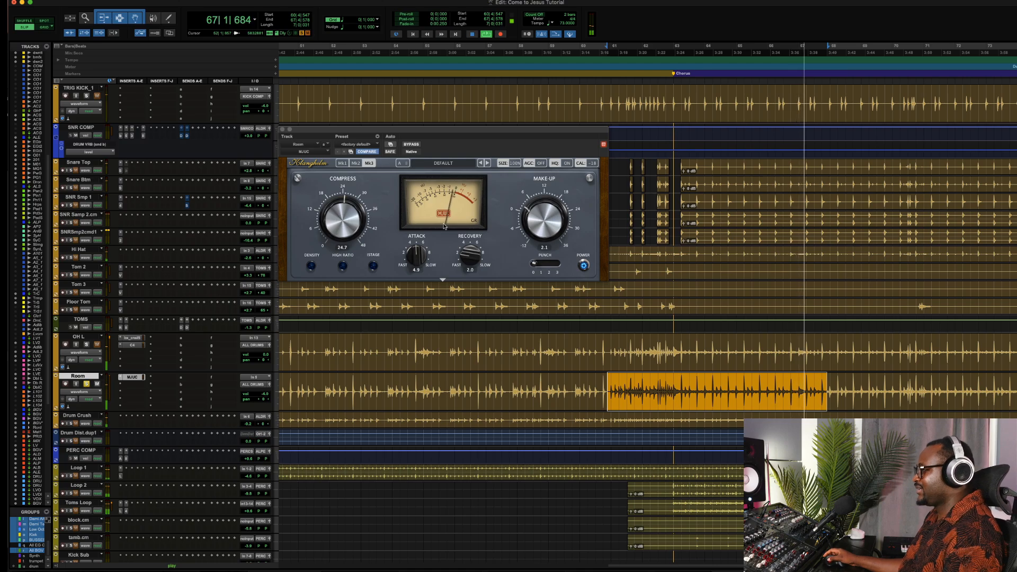
key(space)
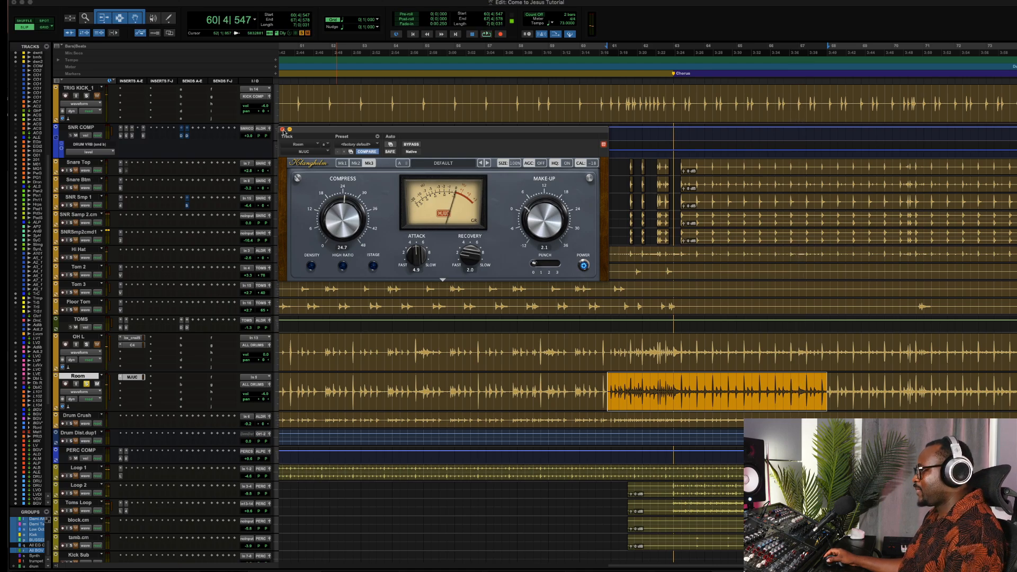
click(283, 130)
Set the Drum Crush and Drum Dist.dup1 track heights to medium
scroll(344, 293, down, 3)
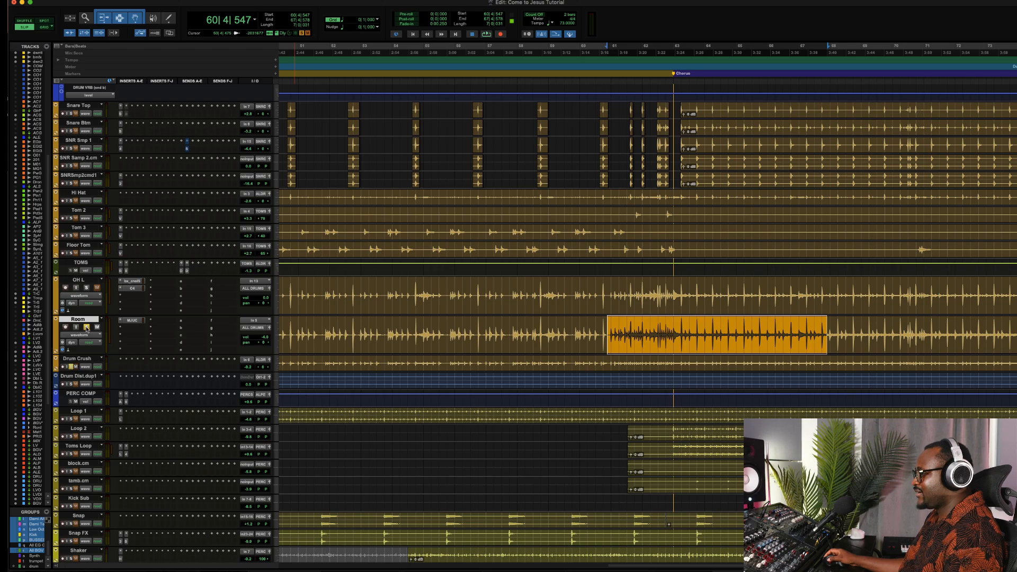
click(276, 365)
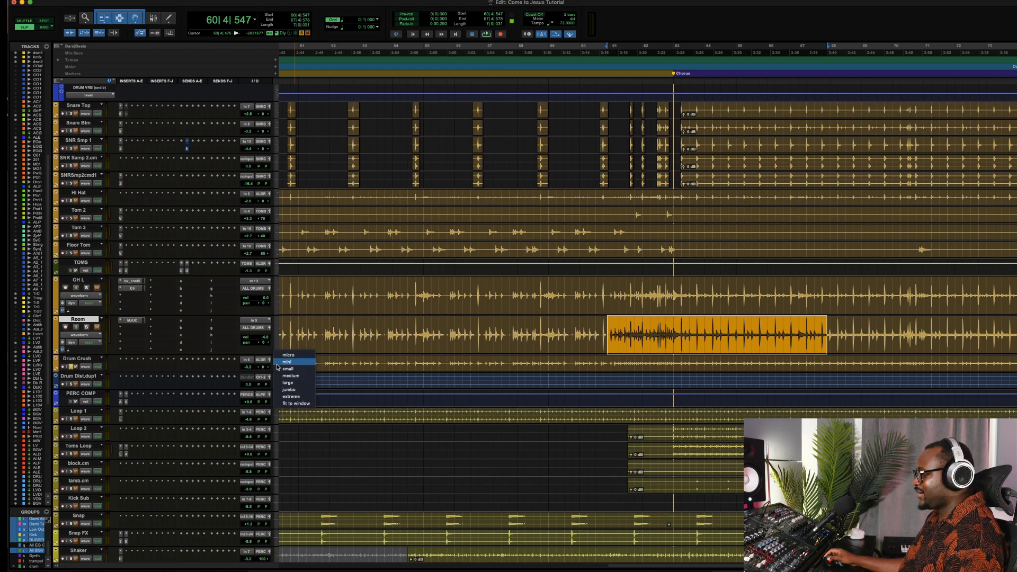
click(289, 375)
scroll(395, 387, down, 2)
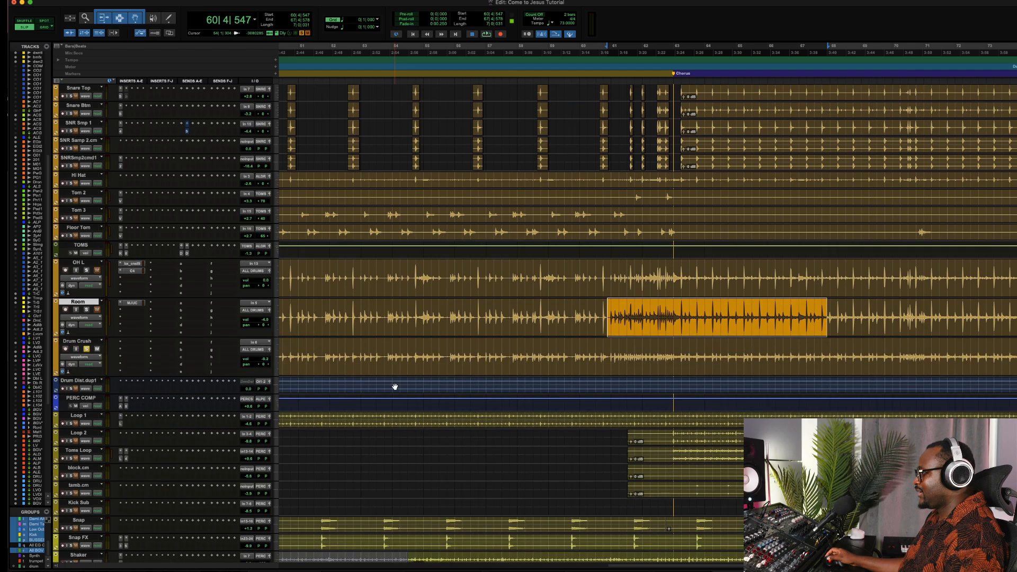
click(275, 370)
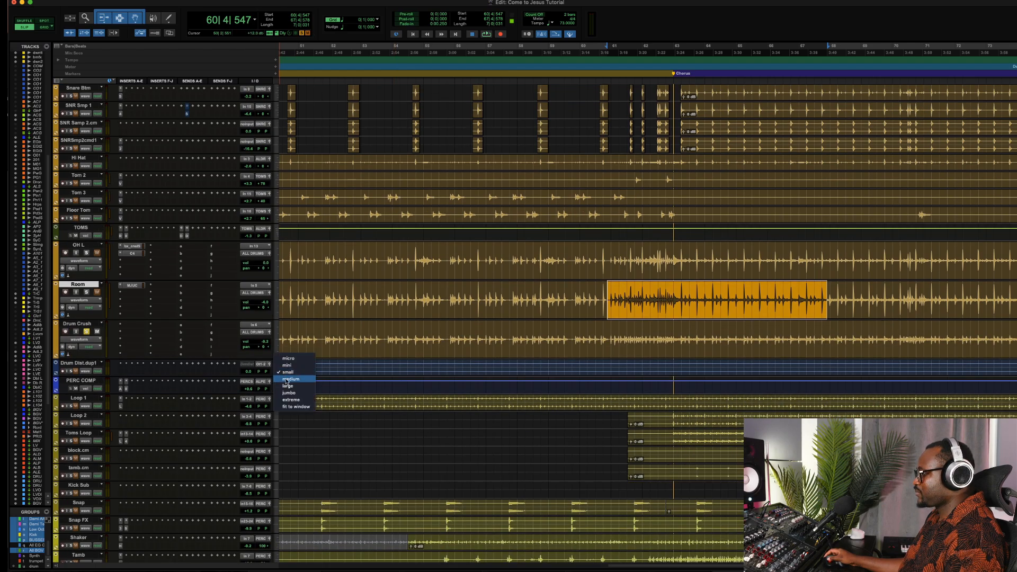
click(288, 378)
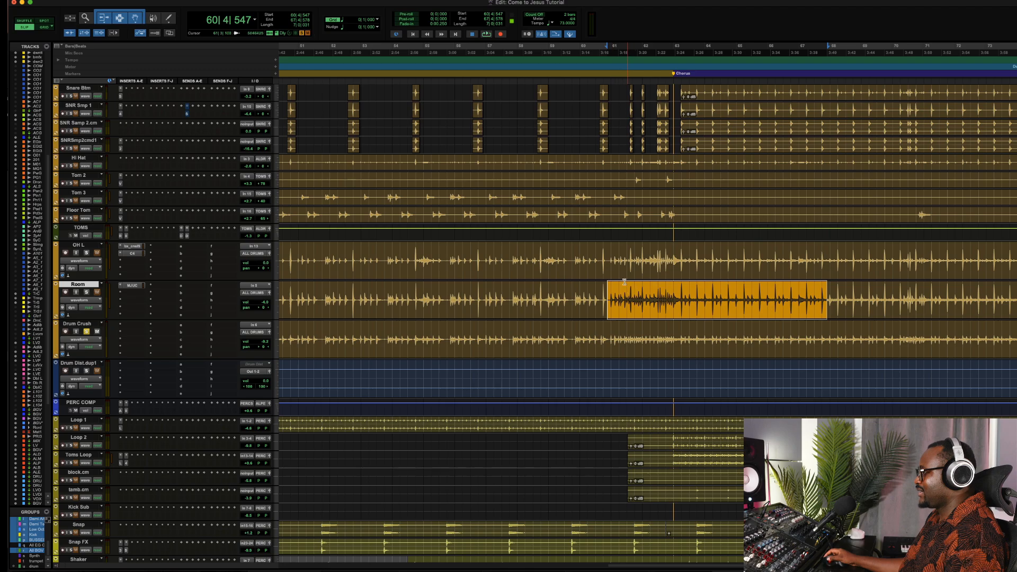
Play bars 61 to 67 with Drum Crush soloed, adding and removing the Room and OH L solos and briefly muting Drum Crush to compare
drag(612, 248, 820, 311)
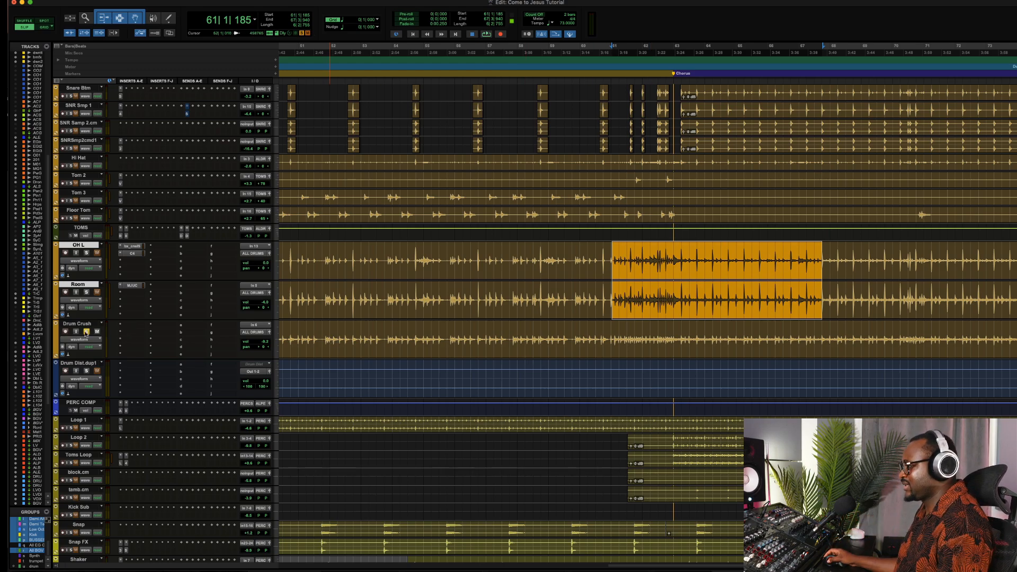
key(space)
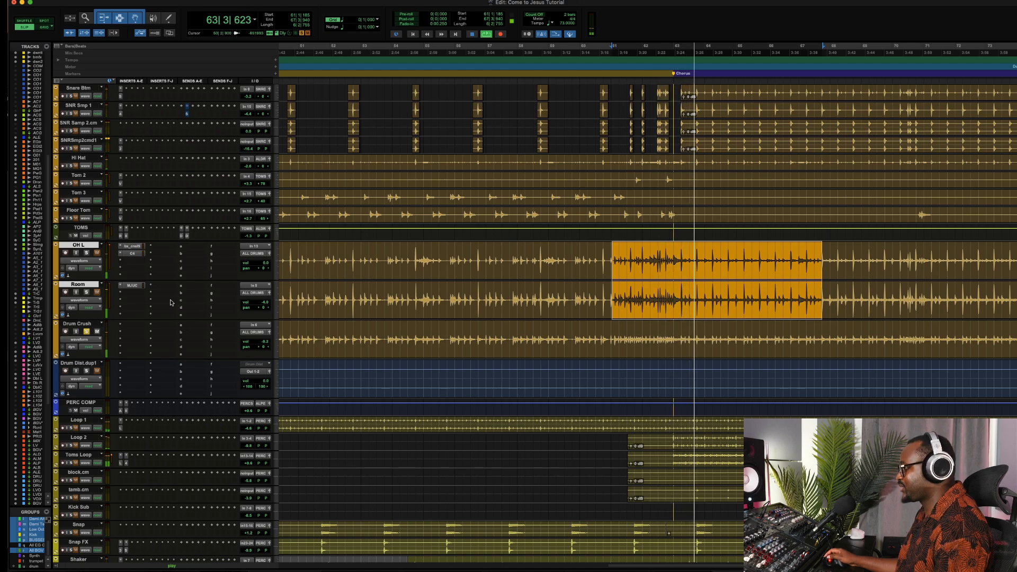
click(84, 292)
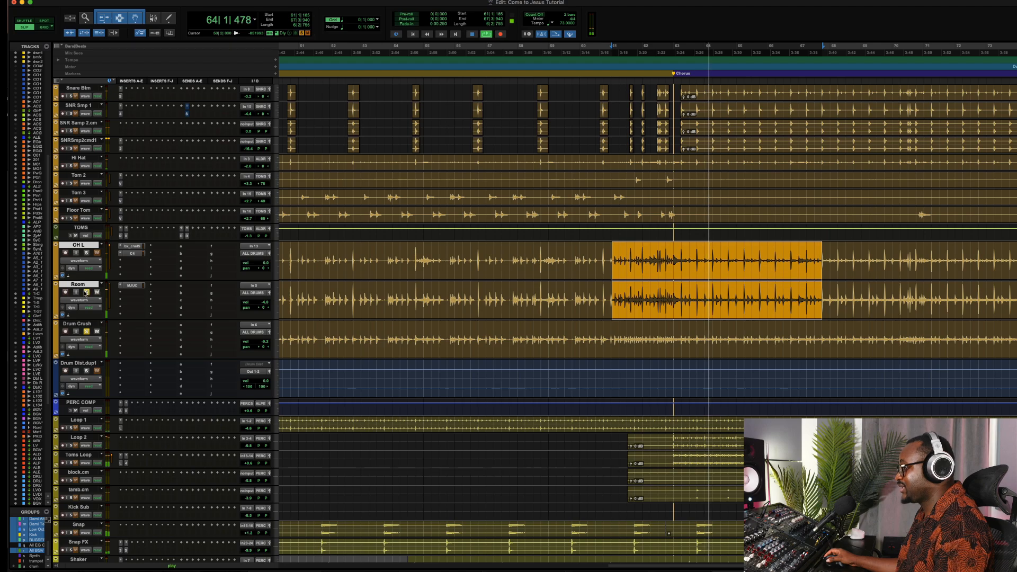
click(86, 253)
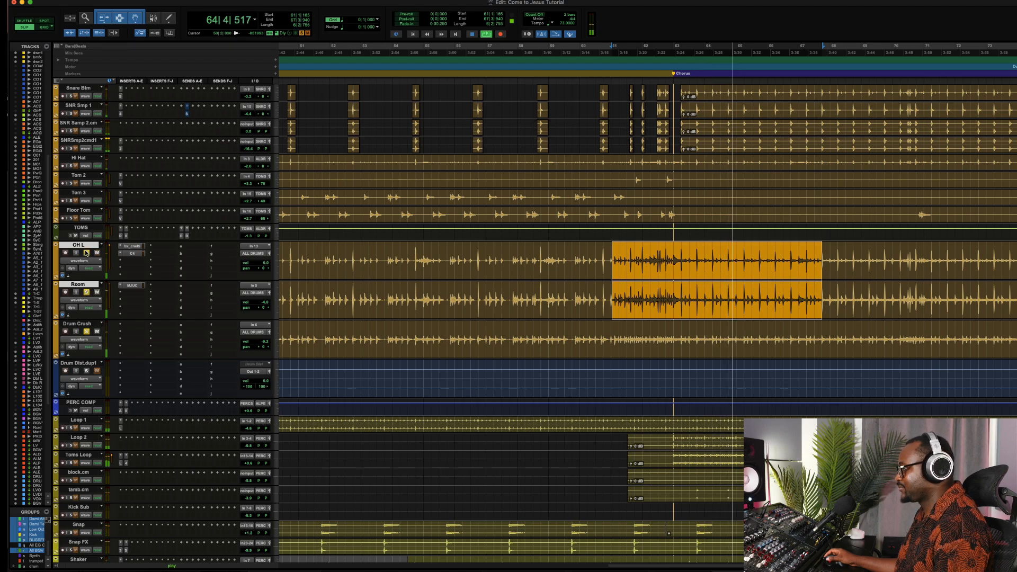
click(97, 332)
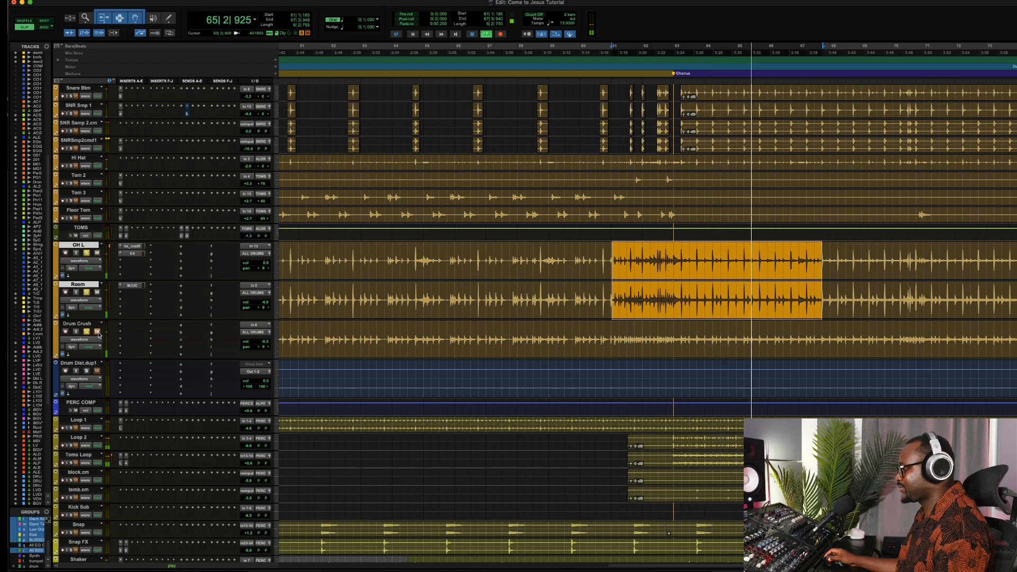
click(98, 332)
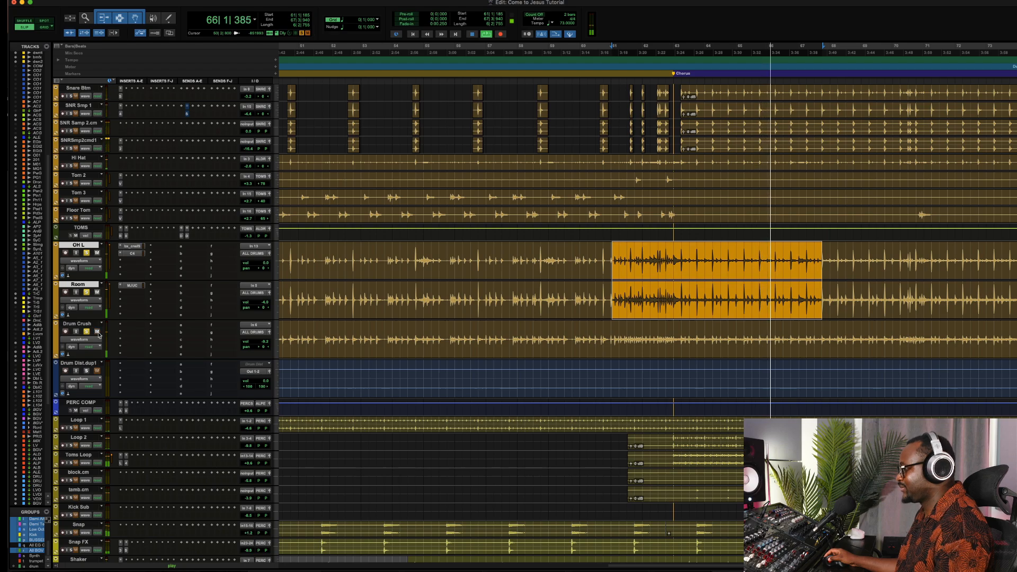
click(86, 293)
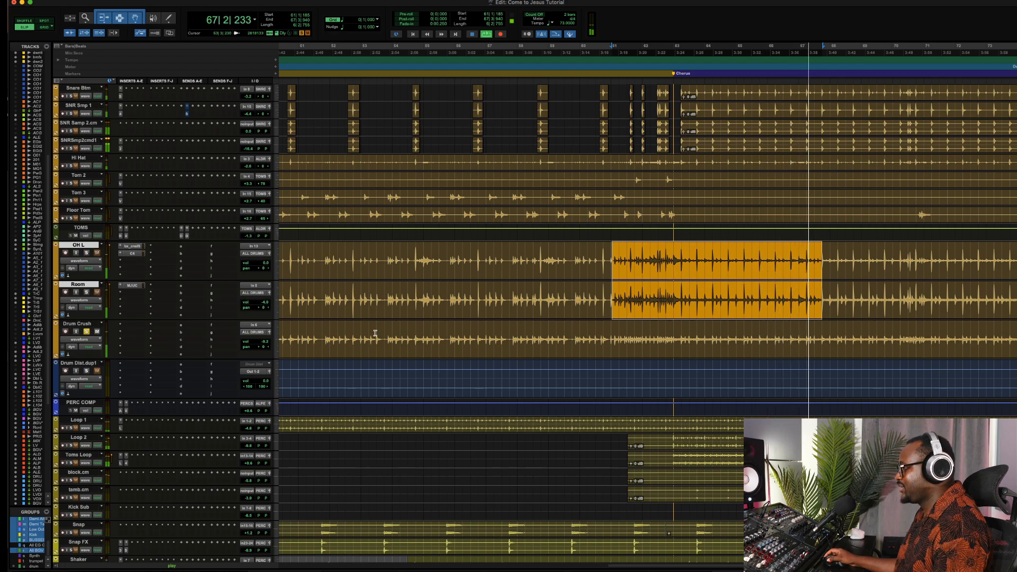
Select bars 53 to 66 on Drum Crush, then reveal and enlarge the inactive Drum Crunch track for inspection and hide it again
drag(386, 337, 765, 338)
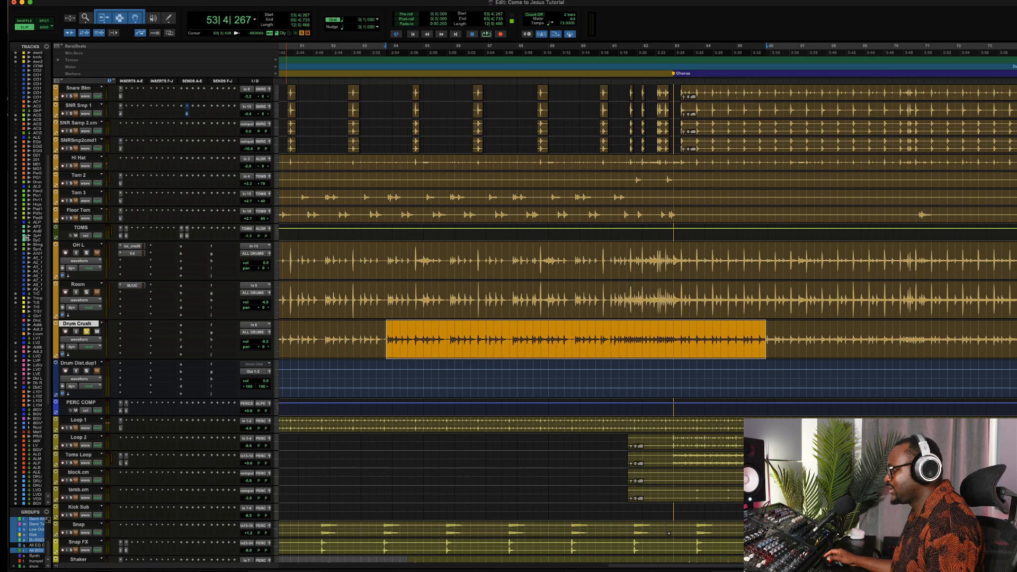
scroll(25, 234, up, 10)
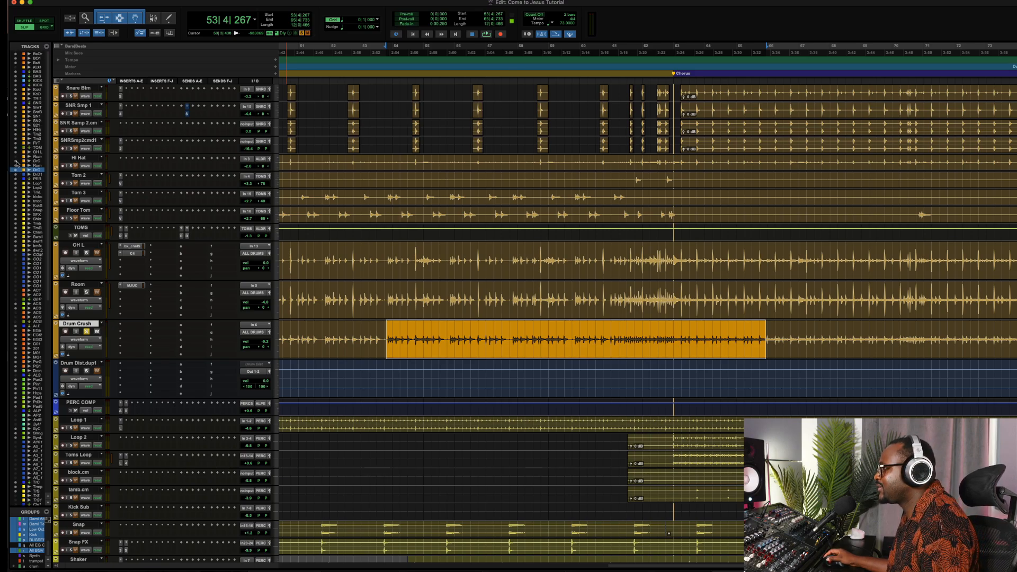
click(16, 162)
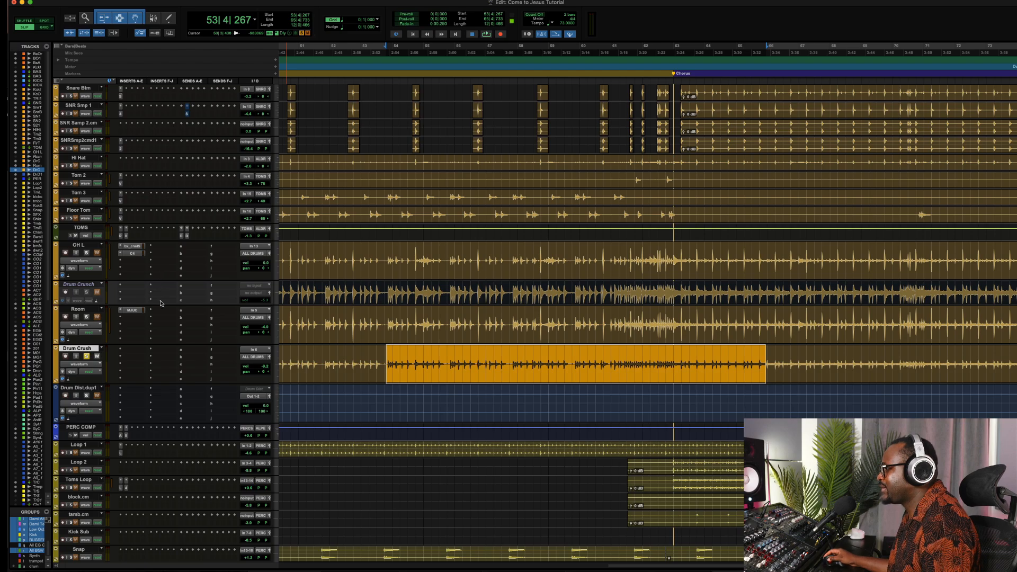
mouse_move(160, 303)
mouse_down()
mouse_move(160, 326)
mouse_move(161, 313)
mouse_up()
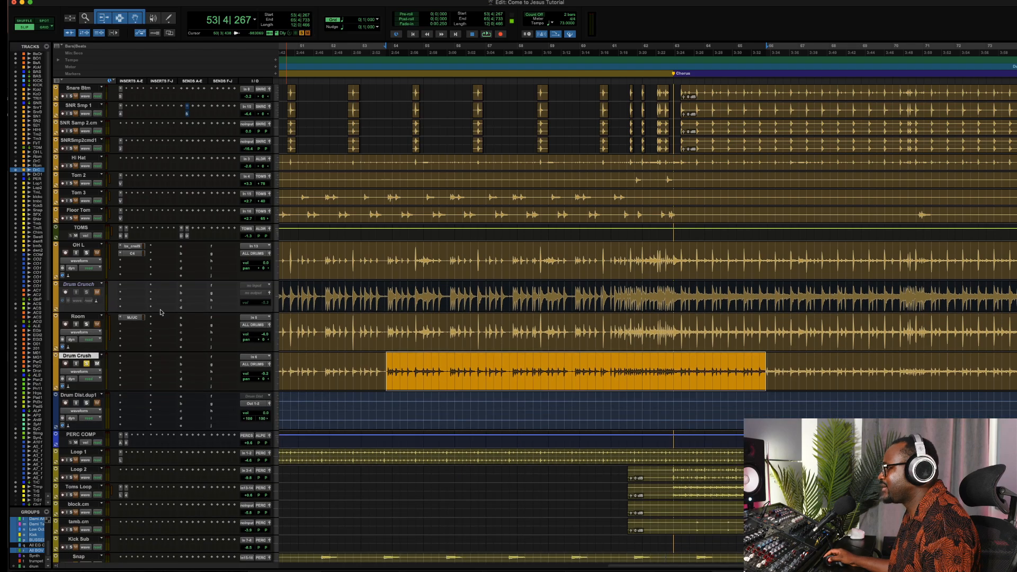
click(82, 288)
right_click(83, 287)
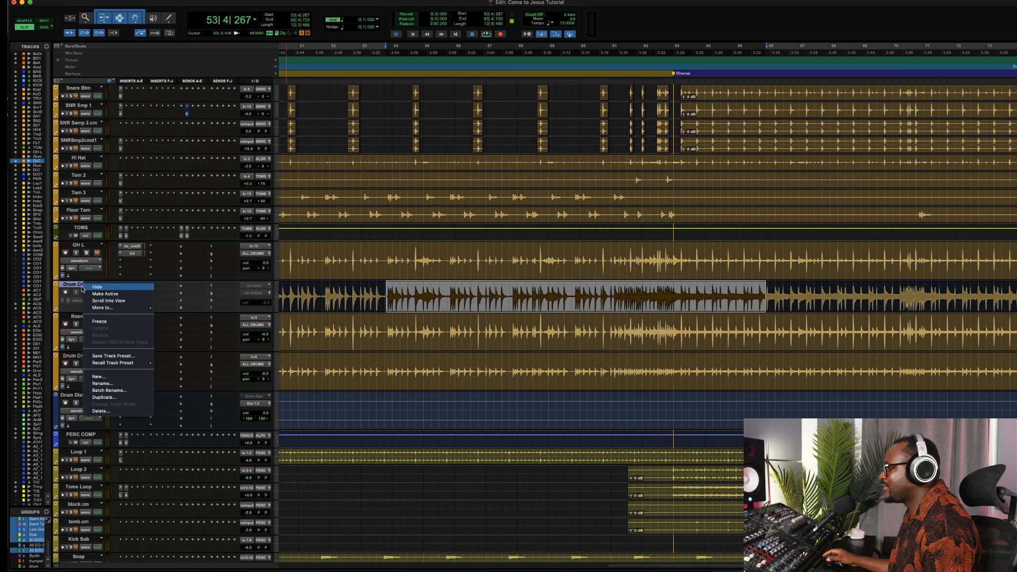
click(123, 288)
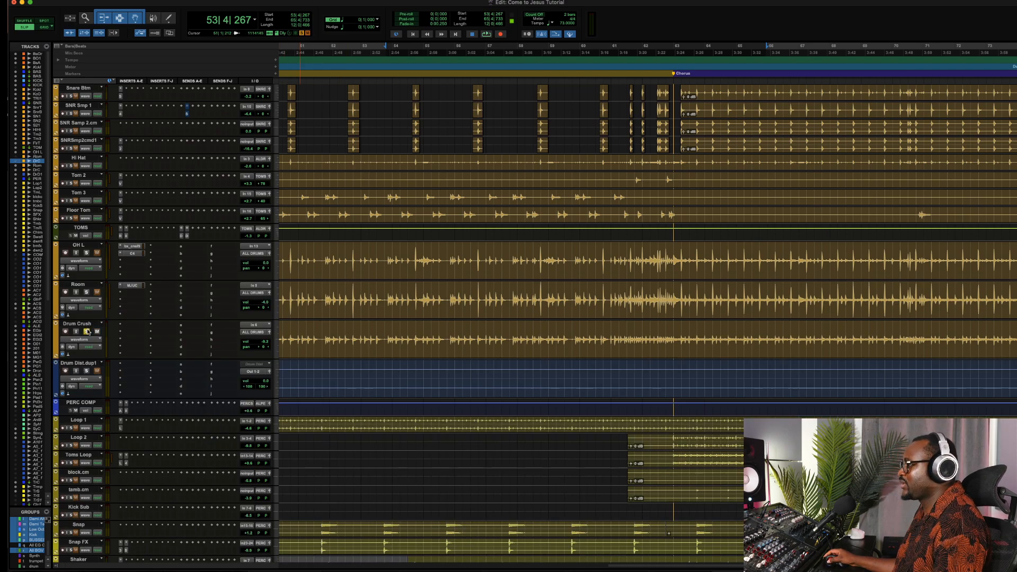
Examine the unsoloed drum waveforms across the song and select the OH L passage from just before the last chorus to the end
key(t)
key(t)
key(r)
key(r)
key(r)
key(r)
key(r)
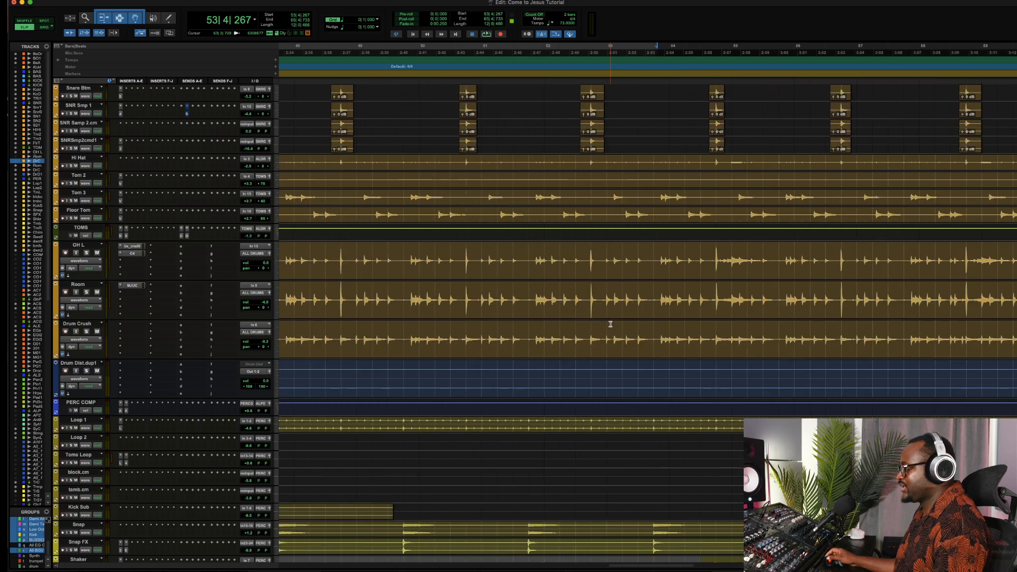
key(t)
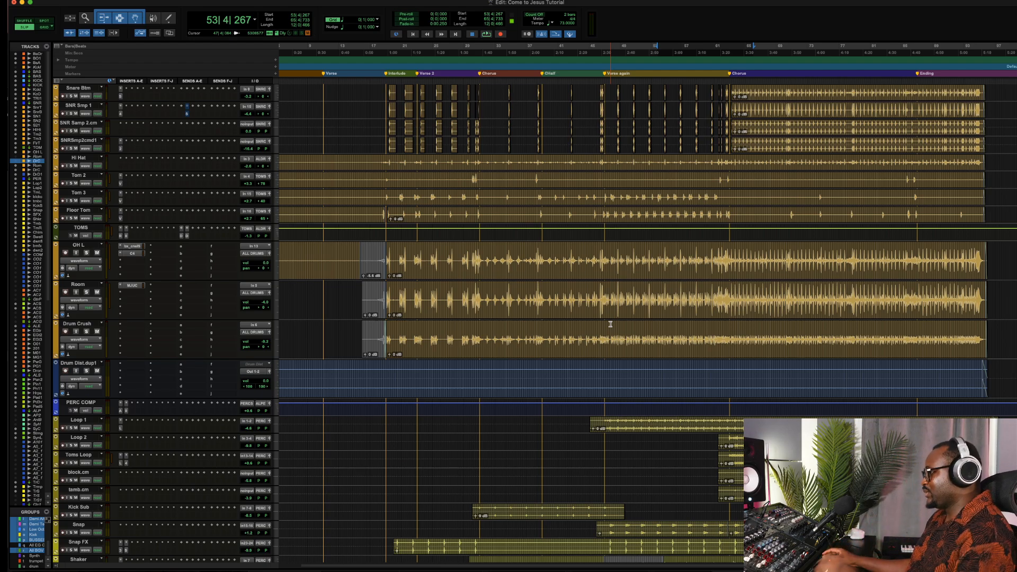
click(665, 326)
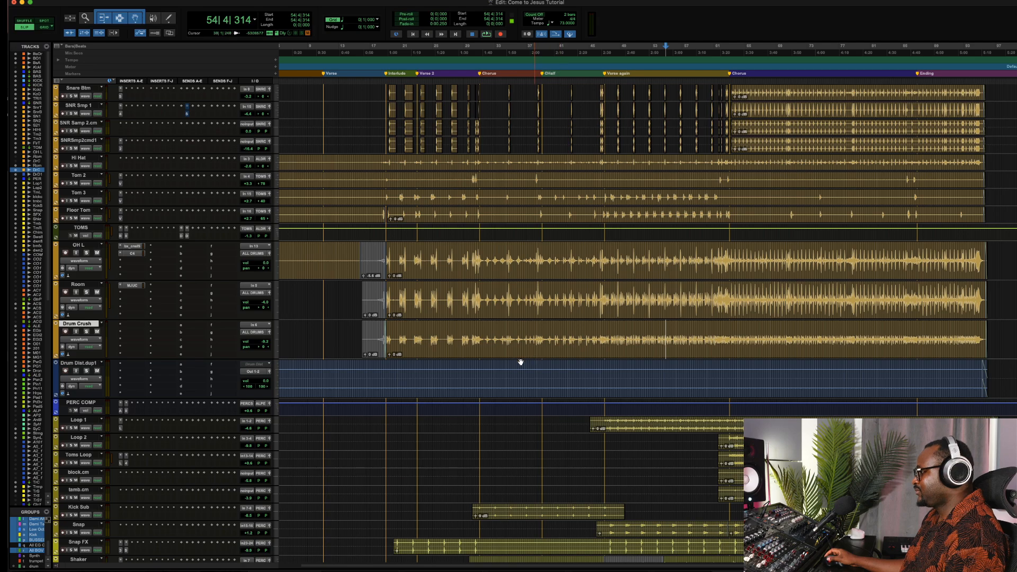
scroll(586, 341, right, 5)
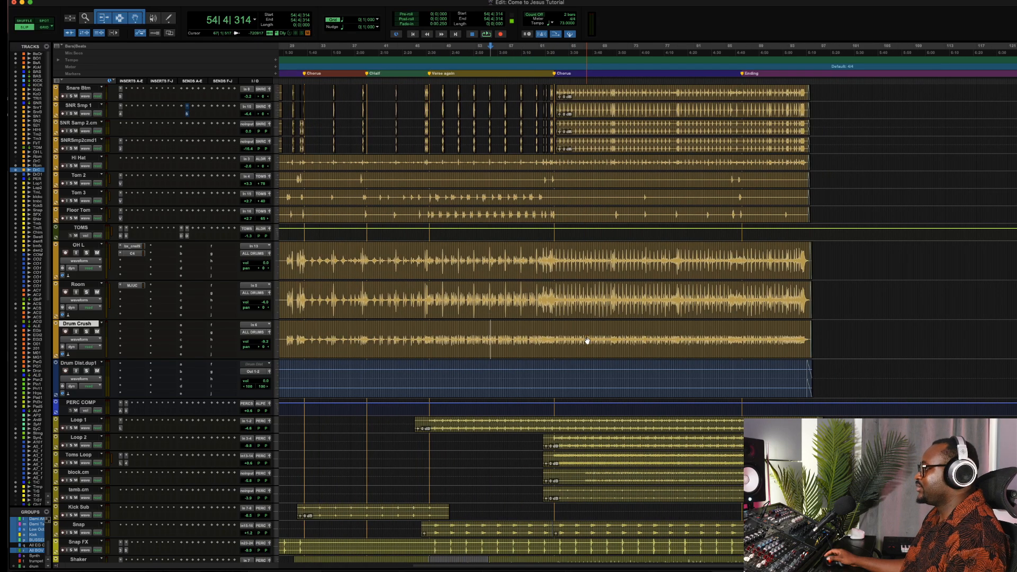
drag(549, 245, 808, 271)
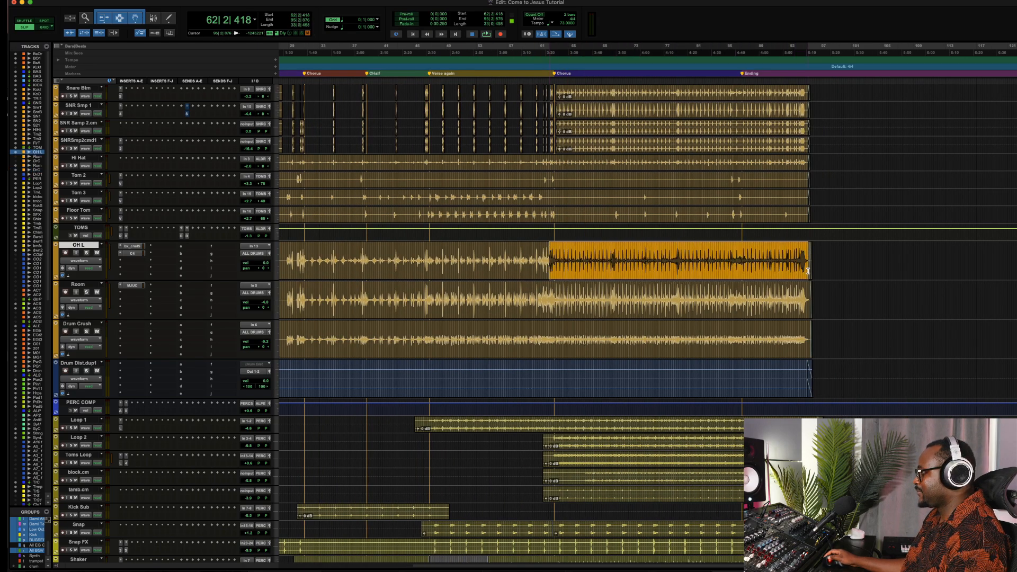
Delete the Drum Dist.dup1 track together with its clips
click(81, 362)
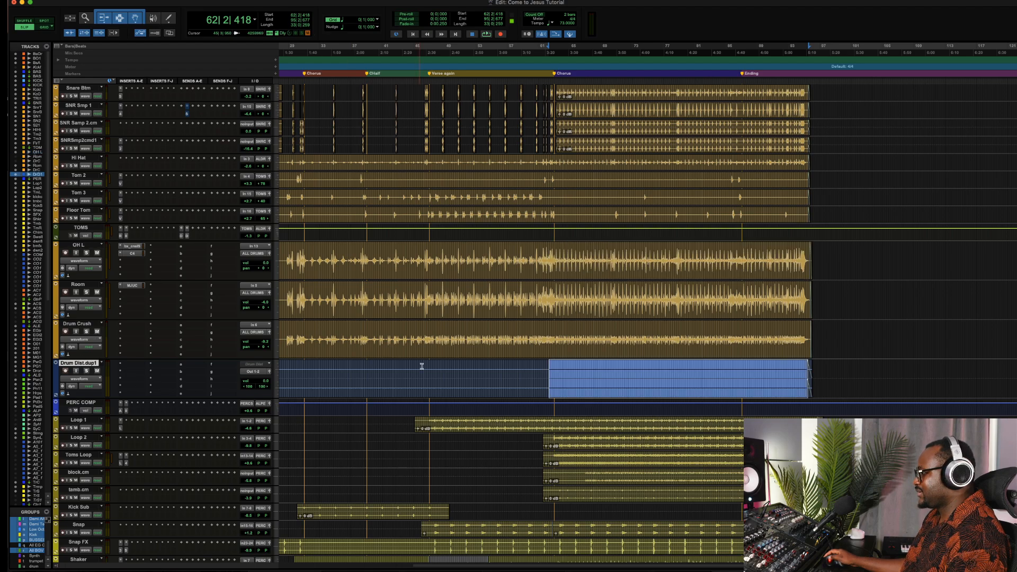
key(shift+Return)
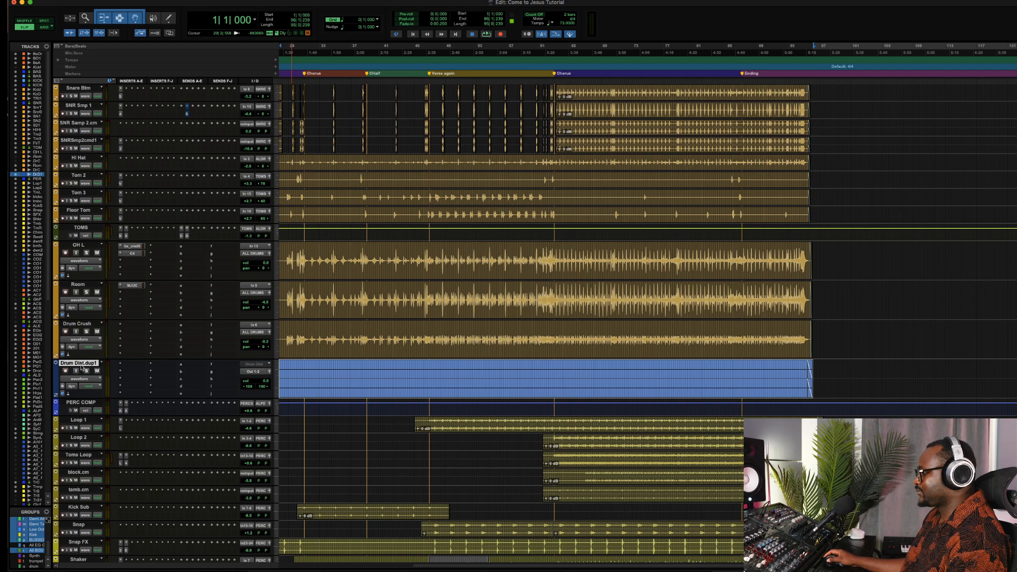
right_click(82, 365)
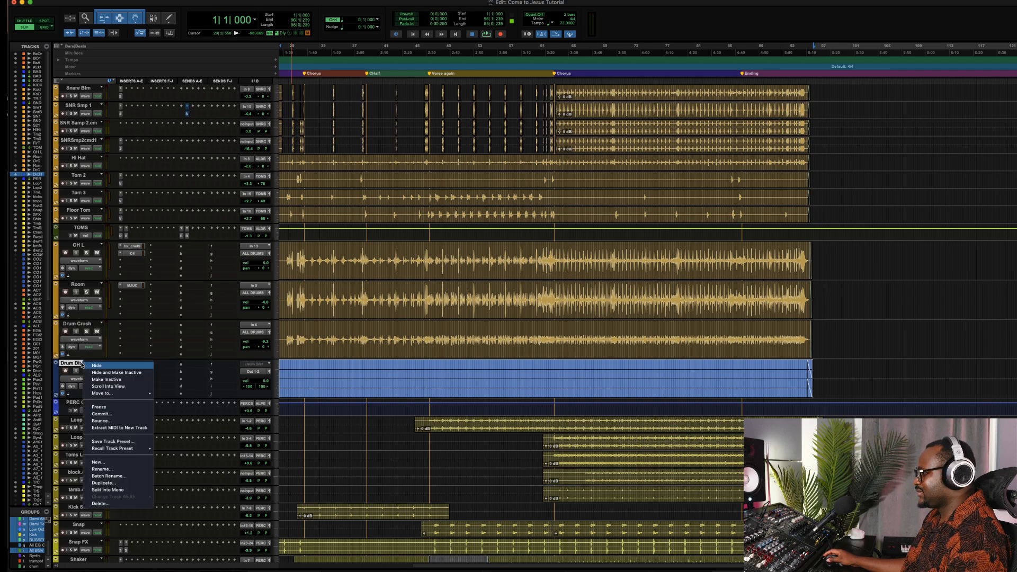
click(128, 504)
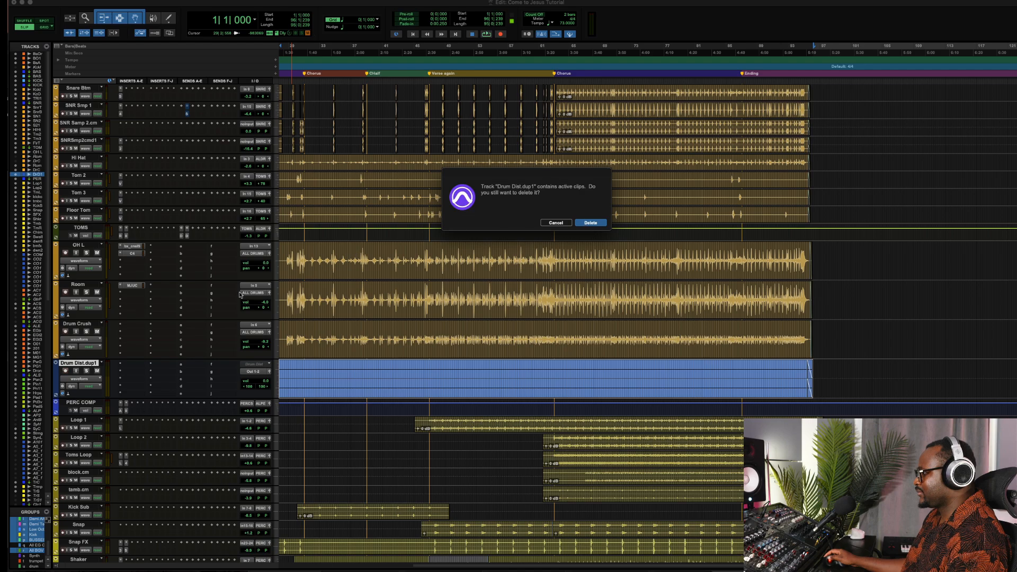
key(Return)
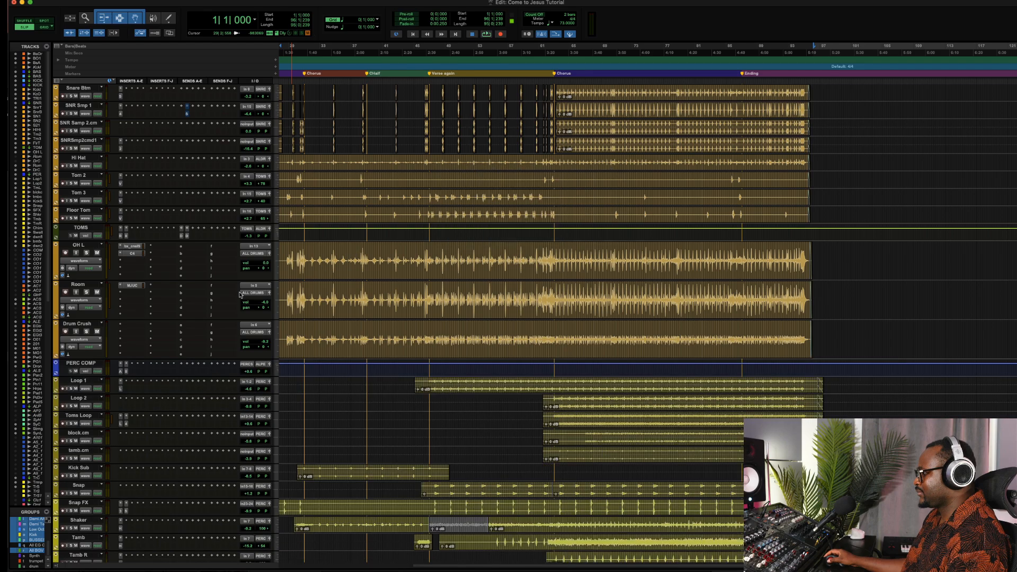
Select all drum tracks from Kick In through Drum Crush and solo them together
click(68, 324)
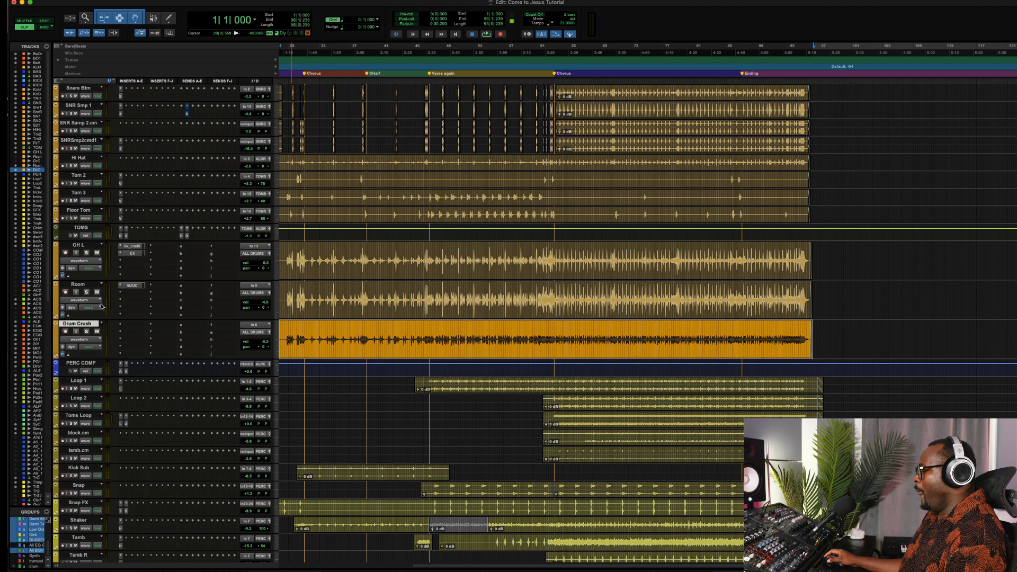
scroll(101, 306, up, 5)
scroll(99, 226, up, 2)
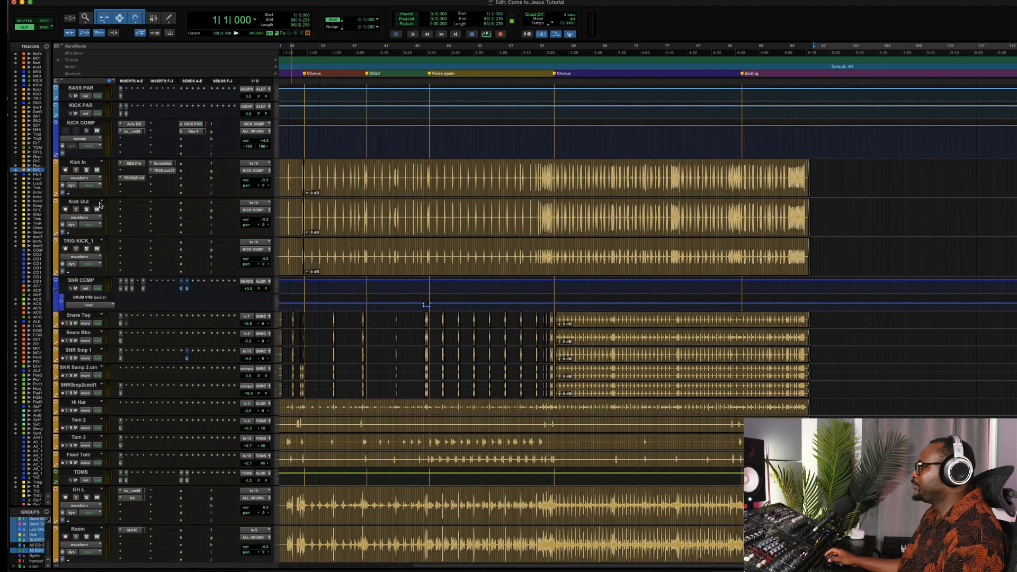
shift+click(86, 162)
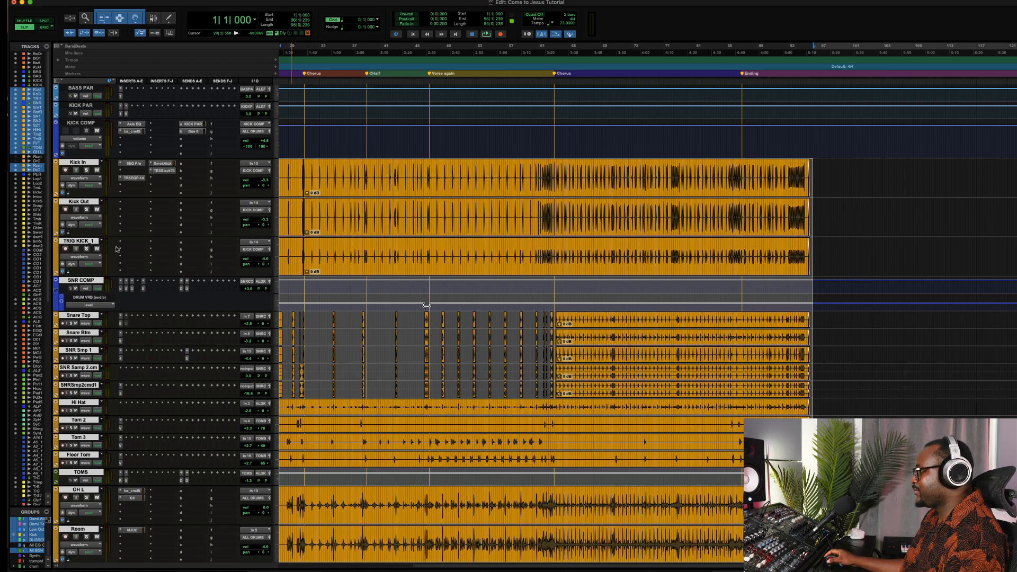
click(87, 248)
Play the soloed drums from bar 64 in the last chorus and reselect the tracks from Kick In through Drum Crush
key(space)
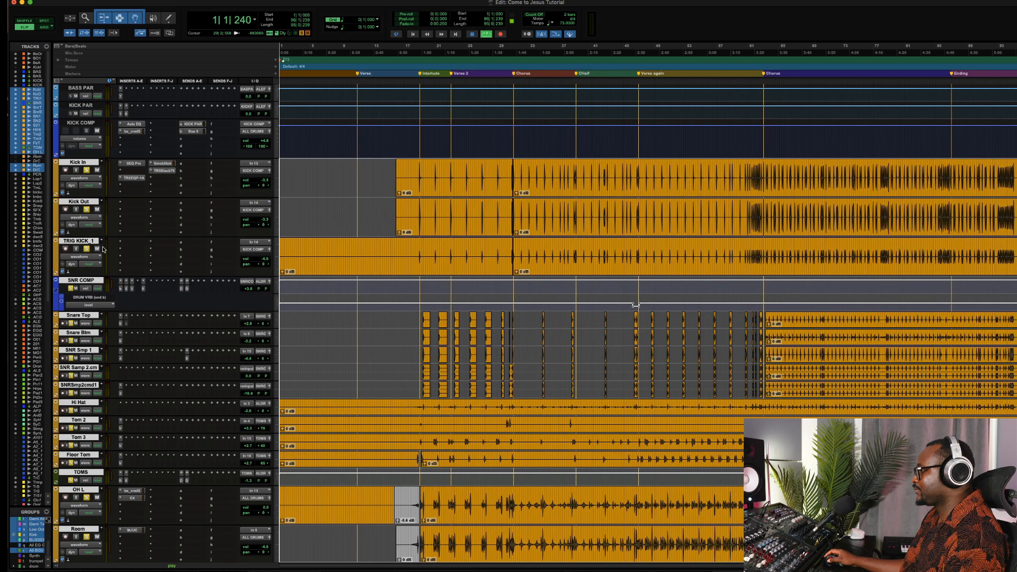
key(space)
click(772, 165)
key(space)
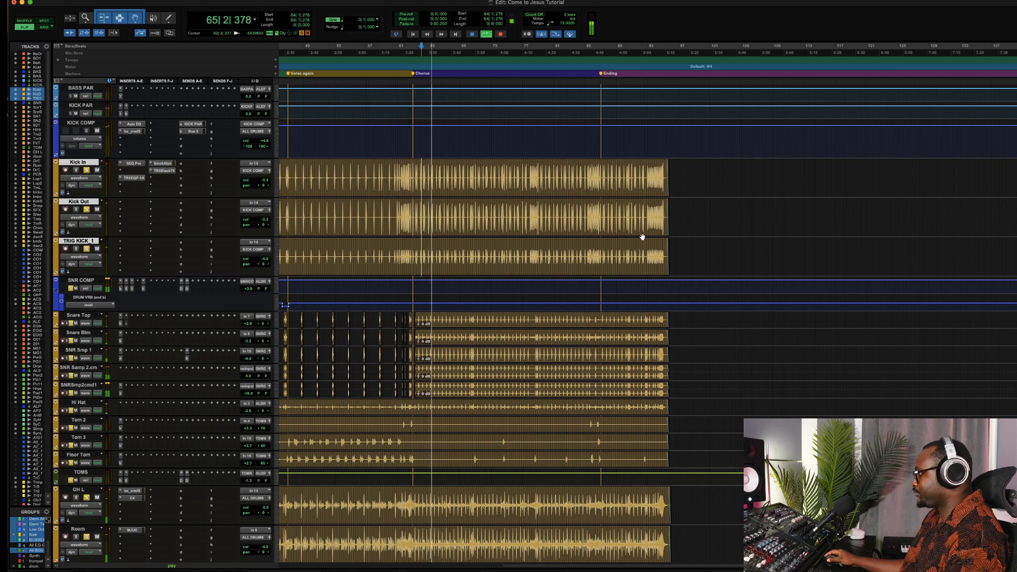
scroll(258, 247, down, 3)
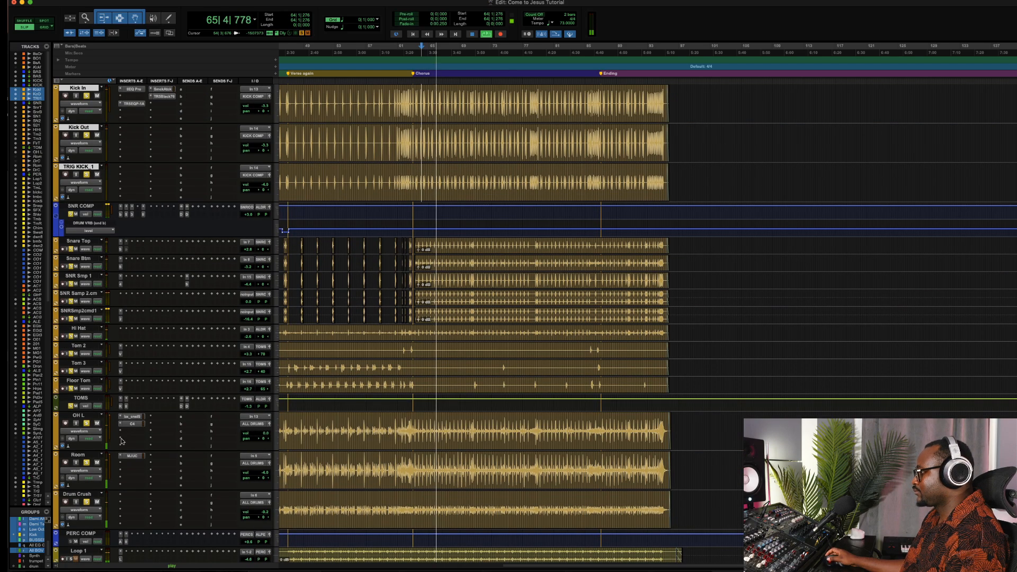
shift+click(78, 494)
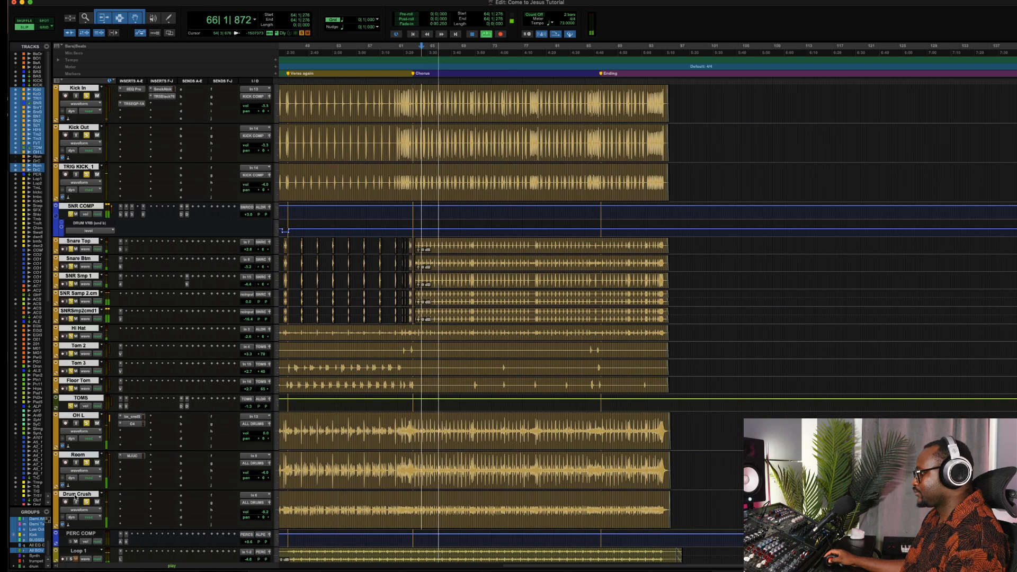
Open the Room track's compressor, compare the selected drum tracks with their inserts bypassed and active, and add KICK COMP to the selection
click(133, 456)
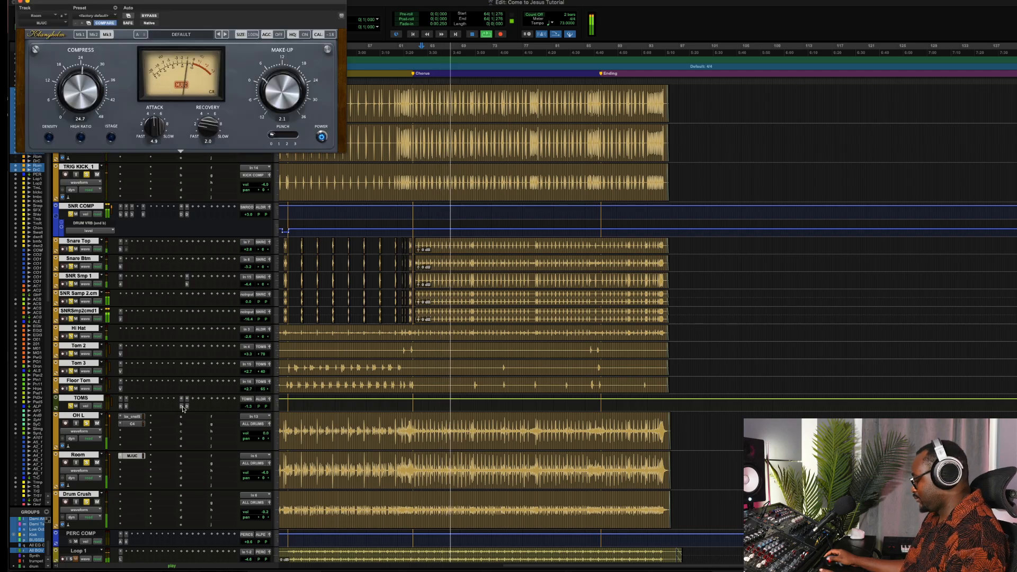
key(shift+a)
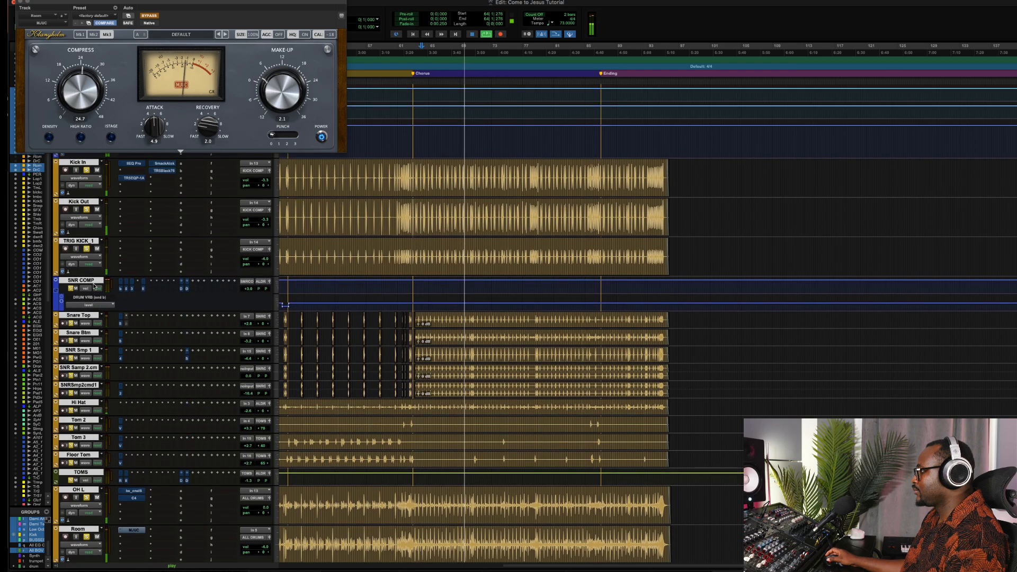
scroll(92, 223, up, 3)
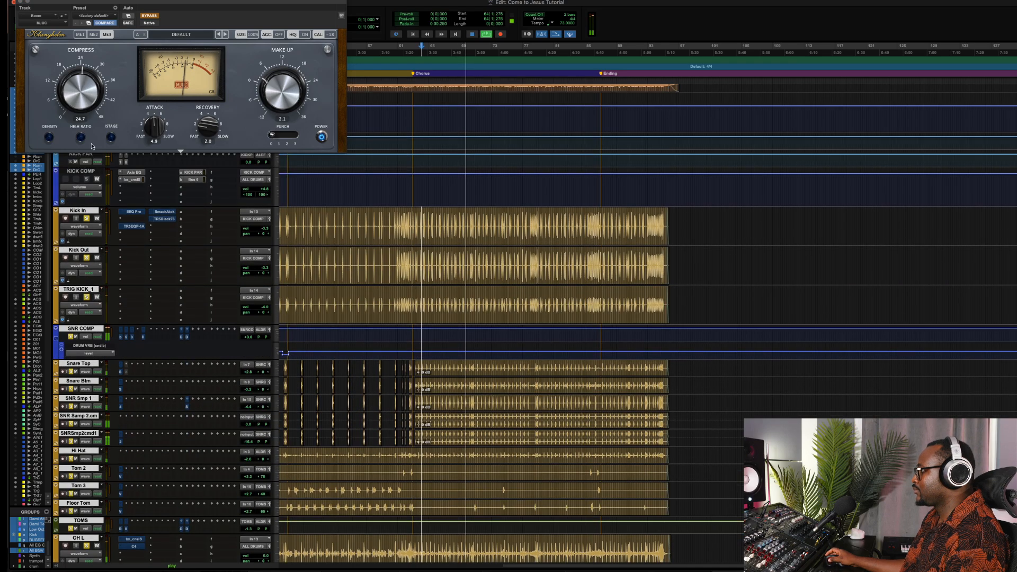
click(21, 3)
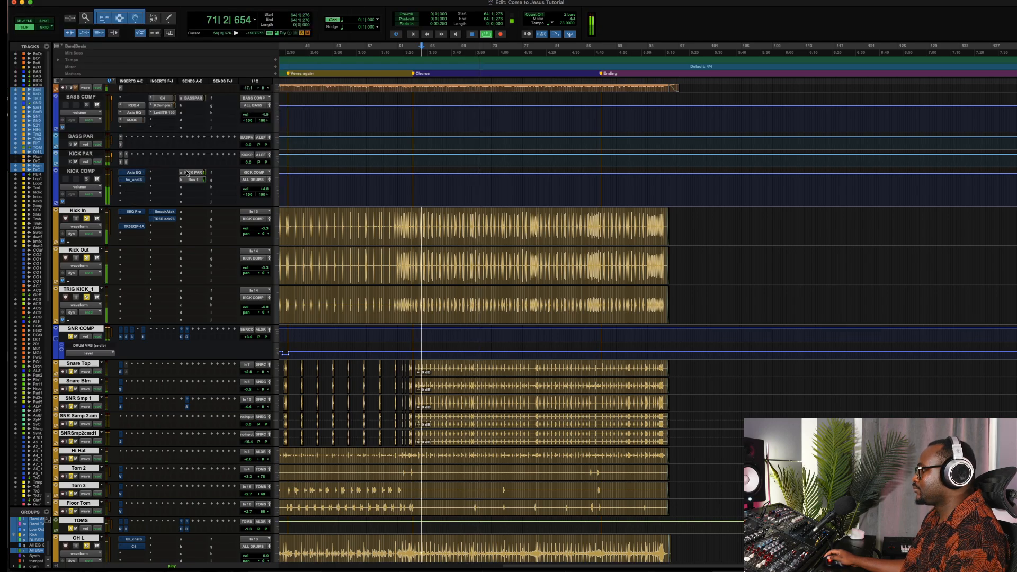
click(85, 171)
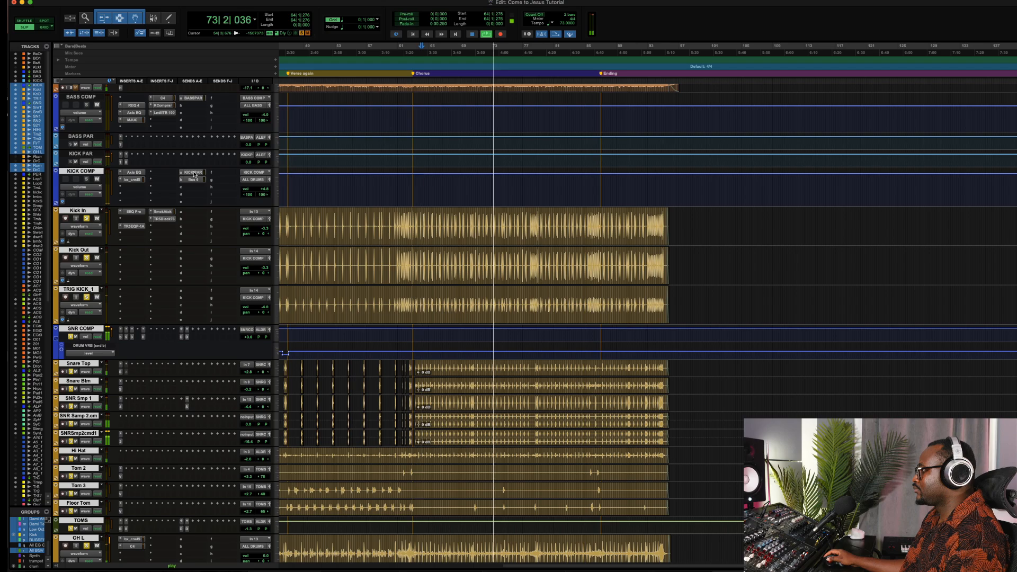
Select the percussion tracks from Loop 1 through downfall fx 2.cm and solo them along with the drums
scroll(410, 263, down, 10)
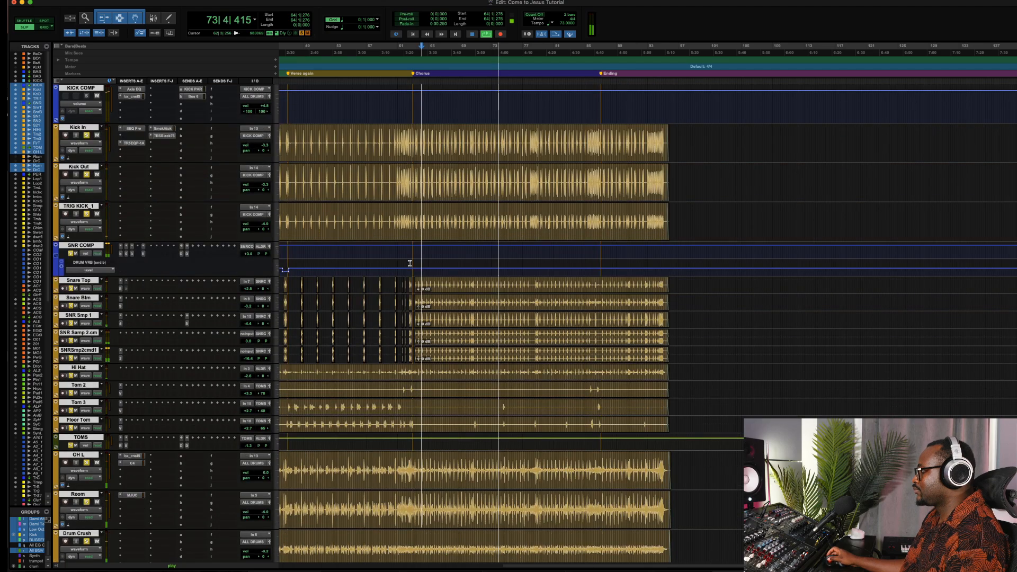
scroll(410, 263, down, 5)
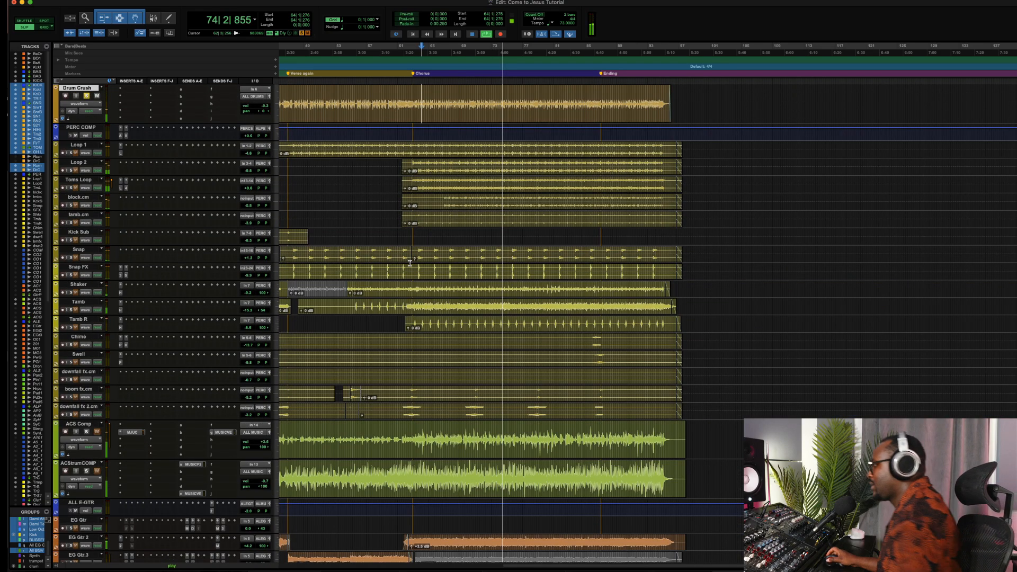
scroll(410, 263, up, 3)
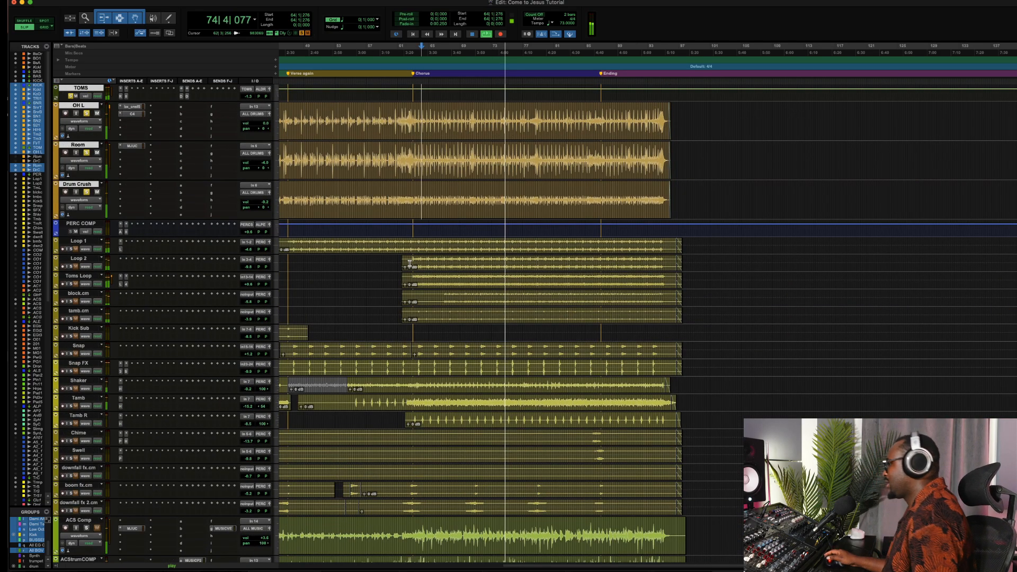
click(77, 244)
scroll(99, 373, down, 5)
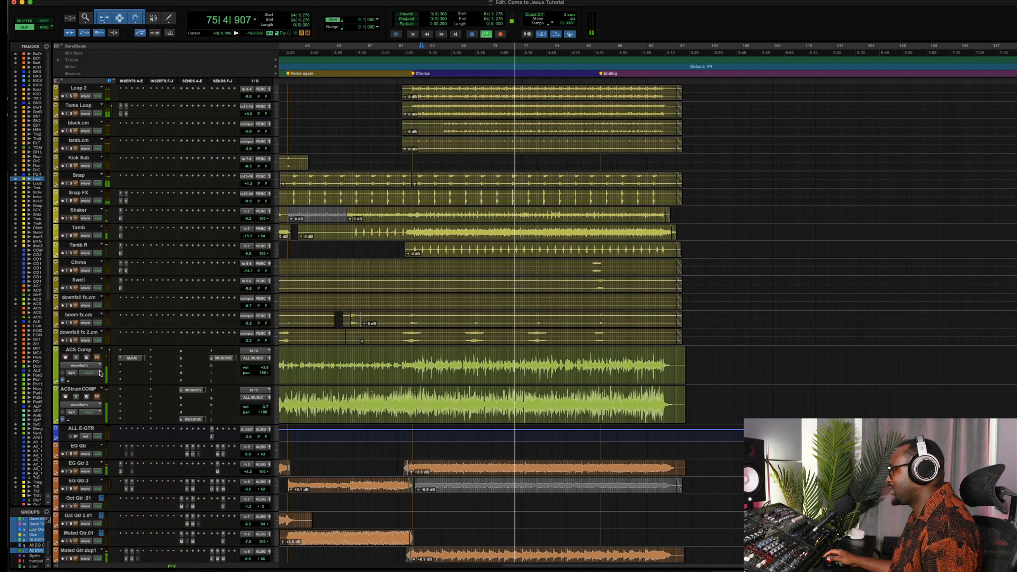
shift+click(79, 334)
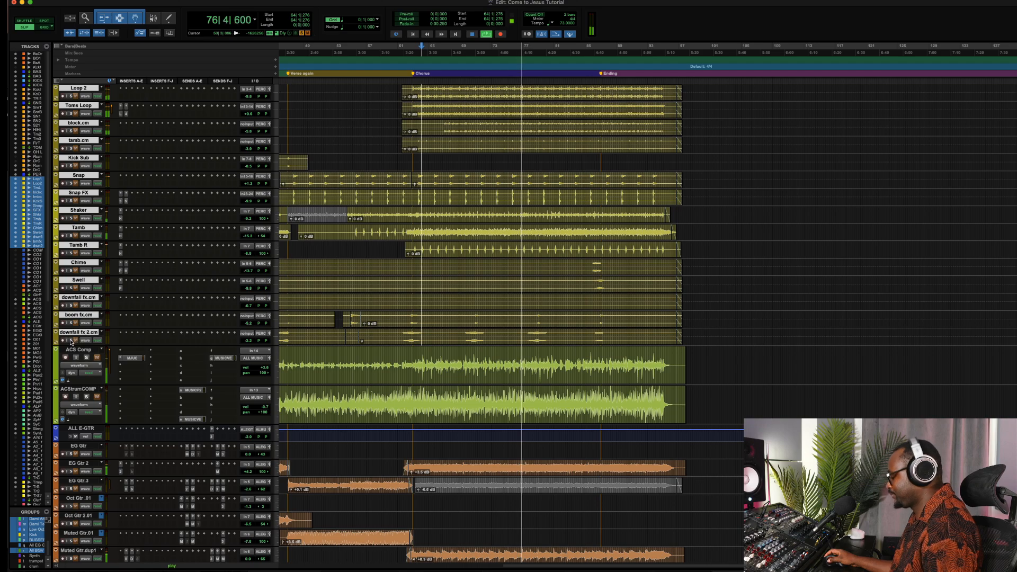
click(71, 341)
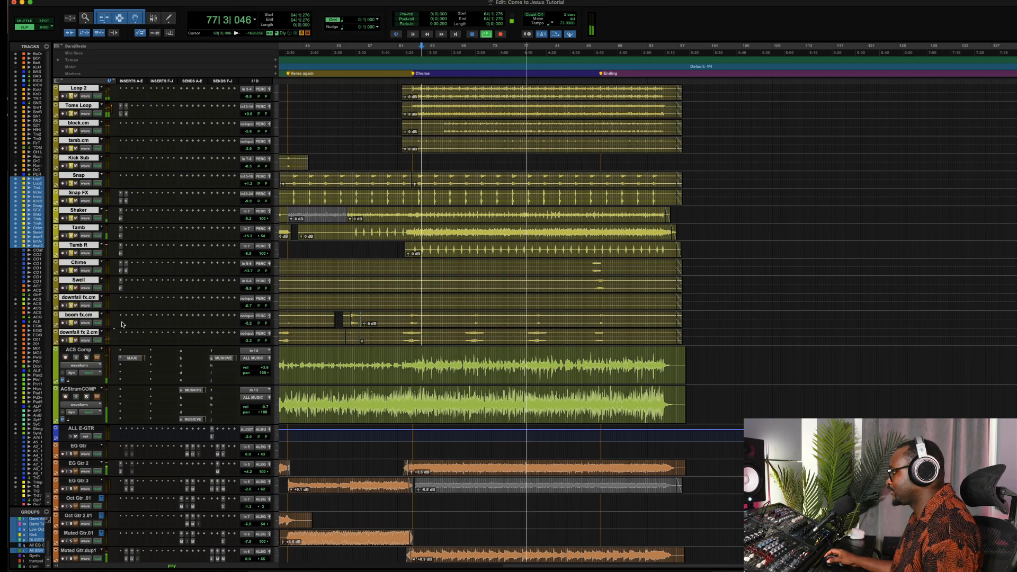
Clear the solo on all drum and percussion tracks to hear them within the full mix
key(t)
key(t)
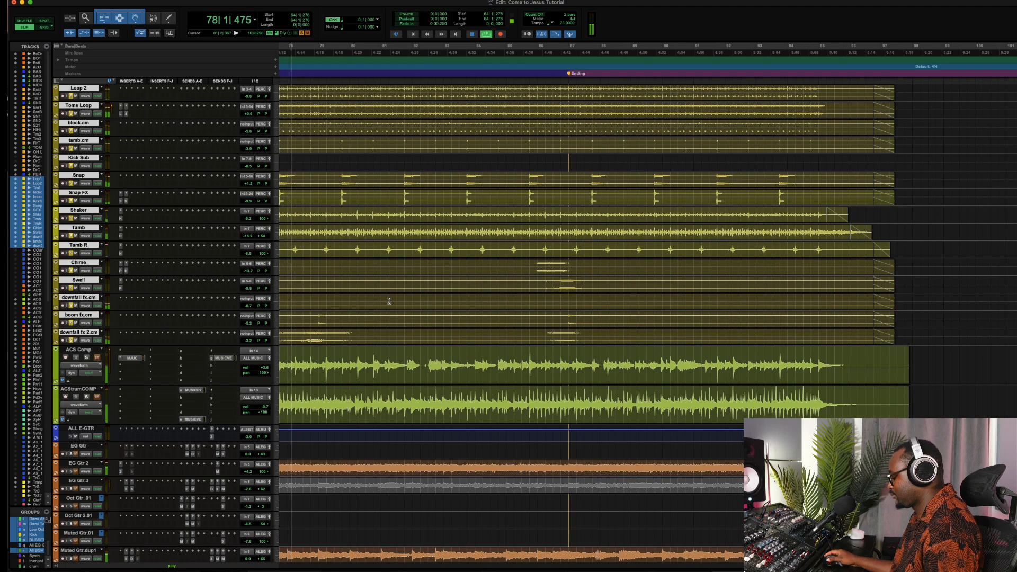
scroll(389, 301, up, 5)
scroll(390, 301, up, 3)
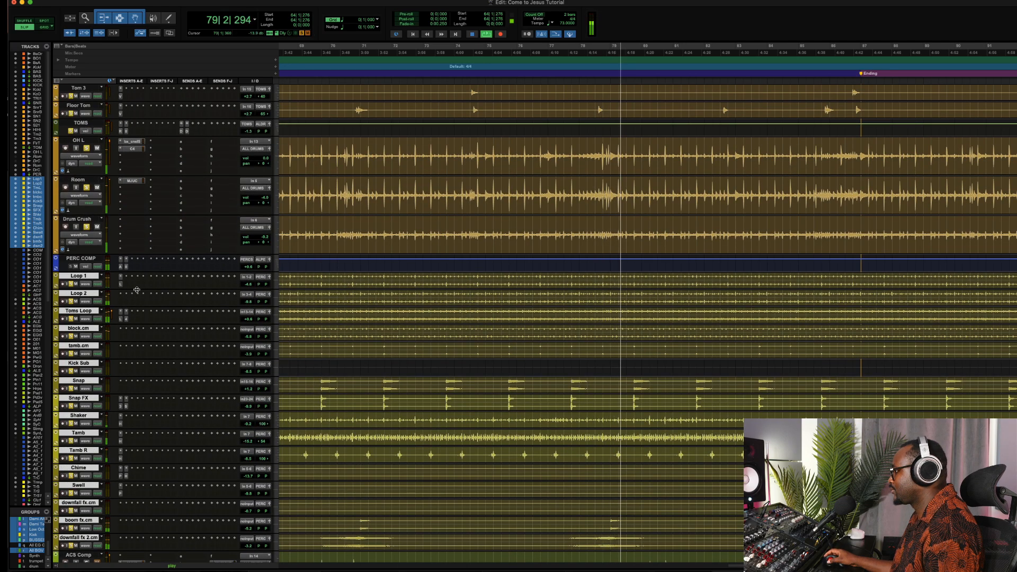
click(72, 285)
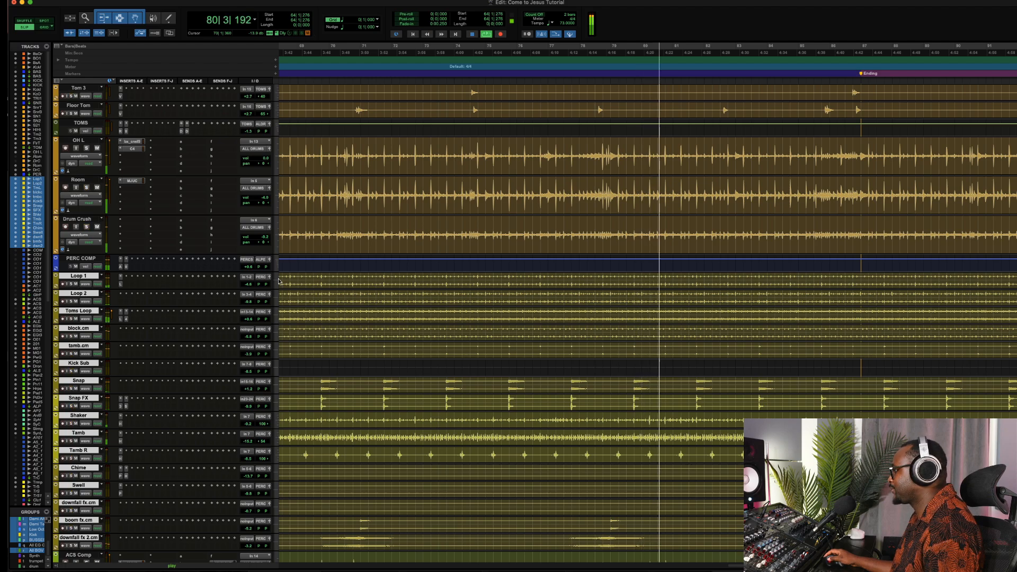
Mute the Ad Lib 2 vocal track as playback reaches the Ending section
scroll(329, 285, down, 15)
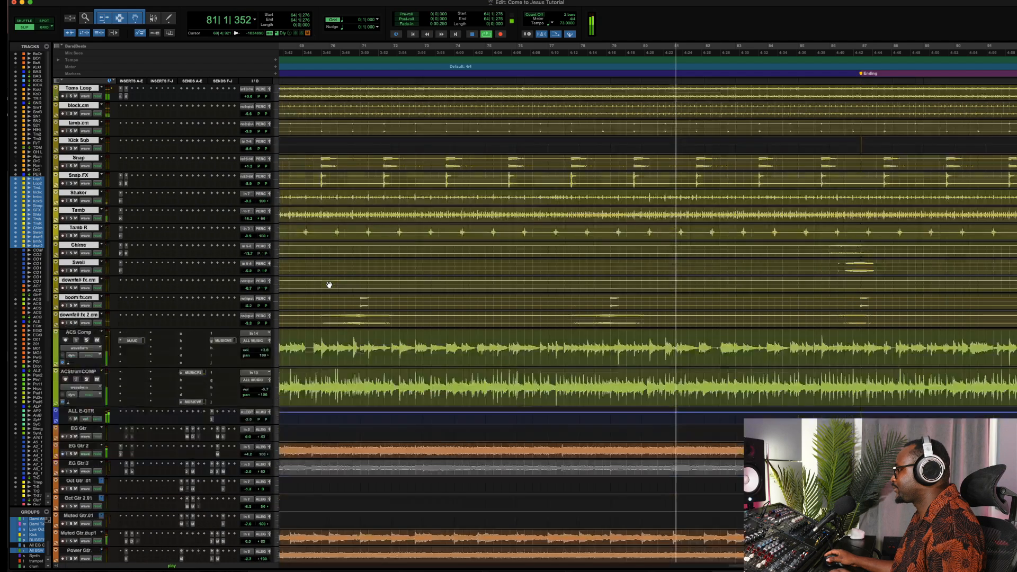
scroll(328, 285, down, 10)
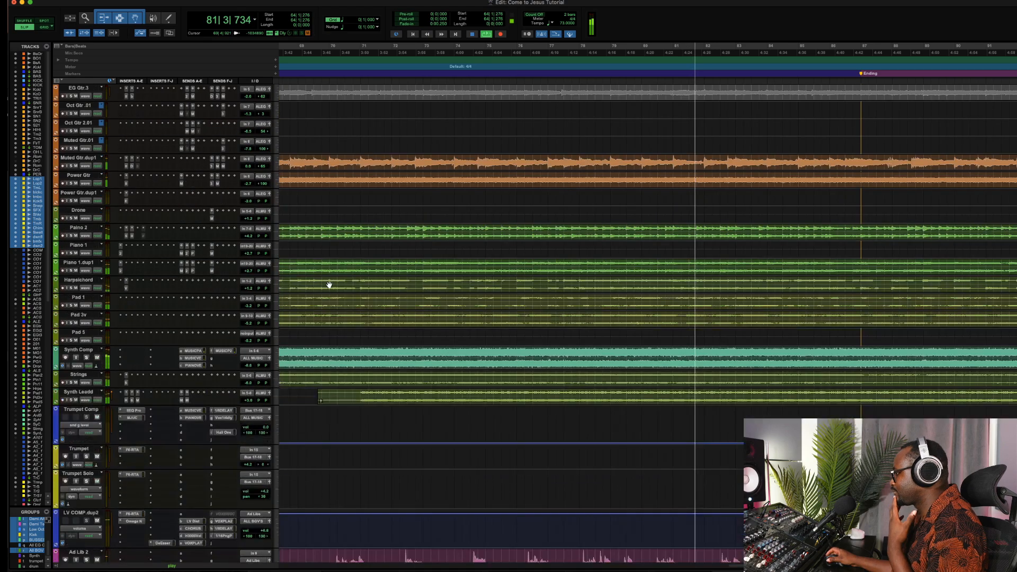
key(r)
scroll(329, 283, down, 3)
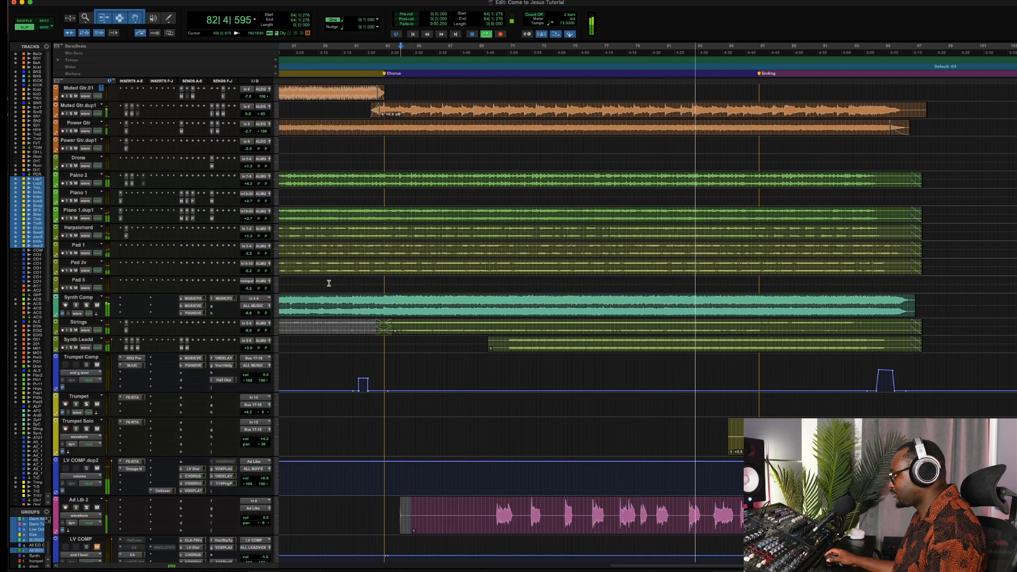
scroll(329, 283, down, 4)
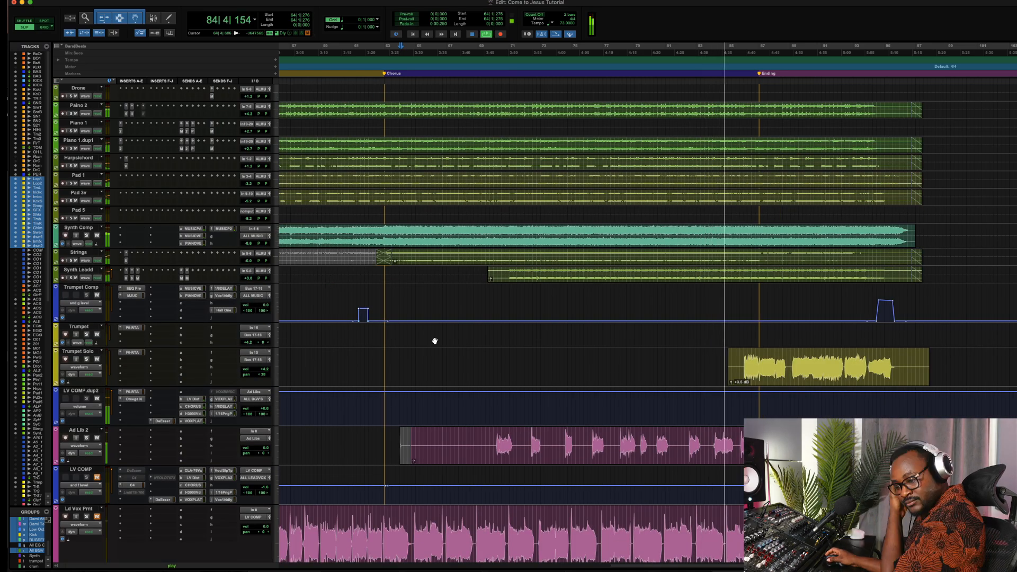
scroll(439, 340, down, 1)
scroll(439, 340, down, 3)
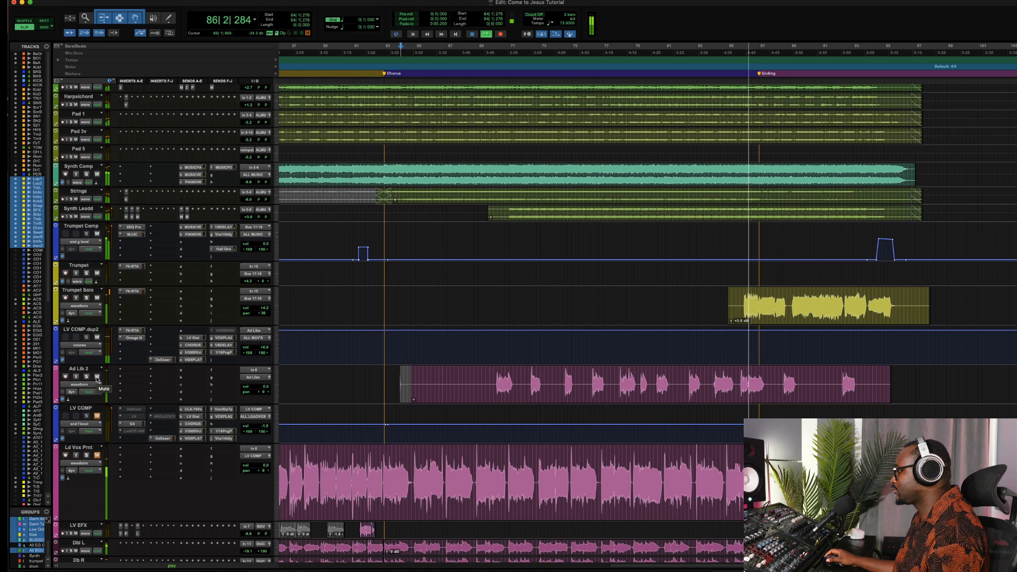
click(96, 376)
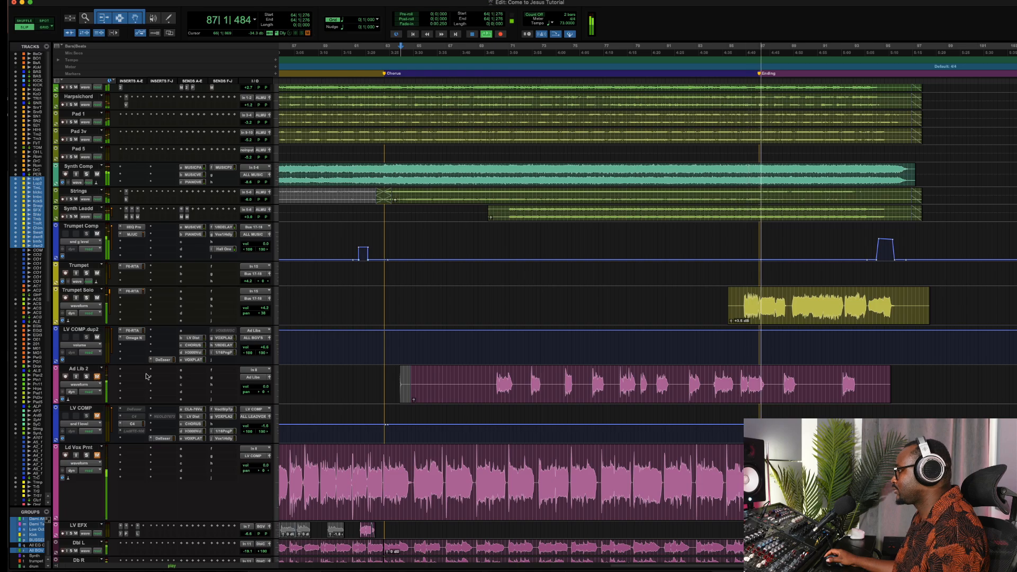
Select all drum and percussion tracks from Kick In through downfall fx 2.cm and solo them together
scroll(441, 330, up, 3)
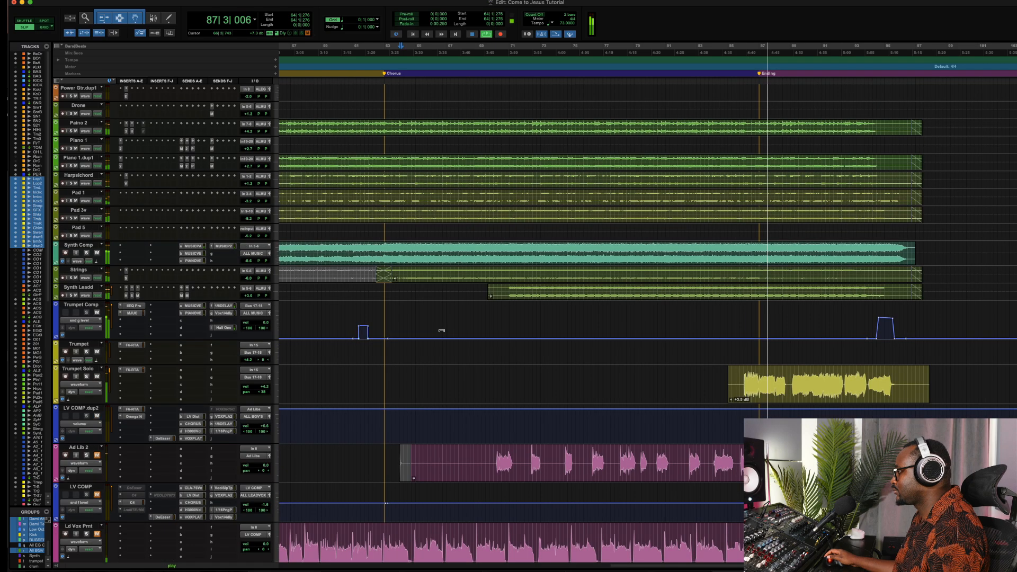
scroll(441, 331, up, 12)
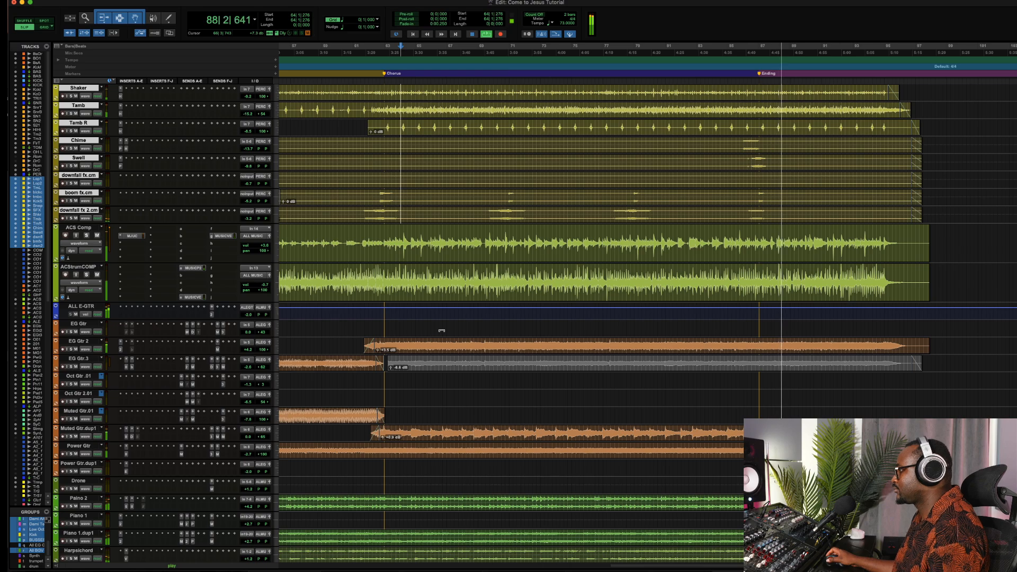
scroll(441, 330, up, 3)
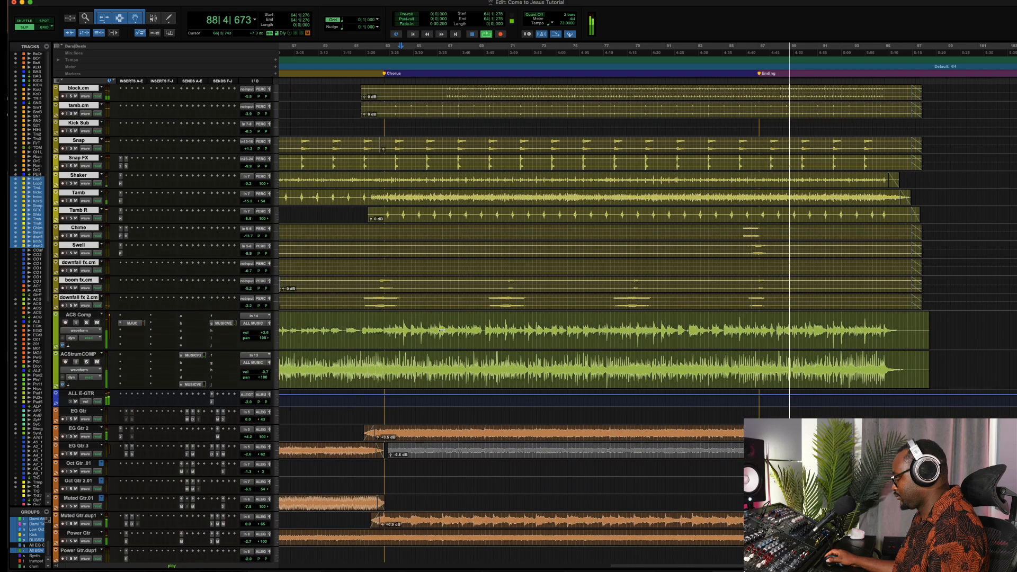
scroll(441, 330, up, 8)
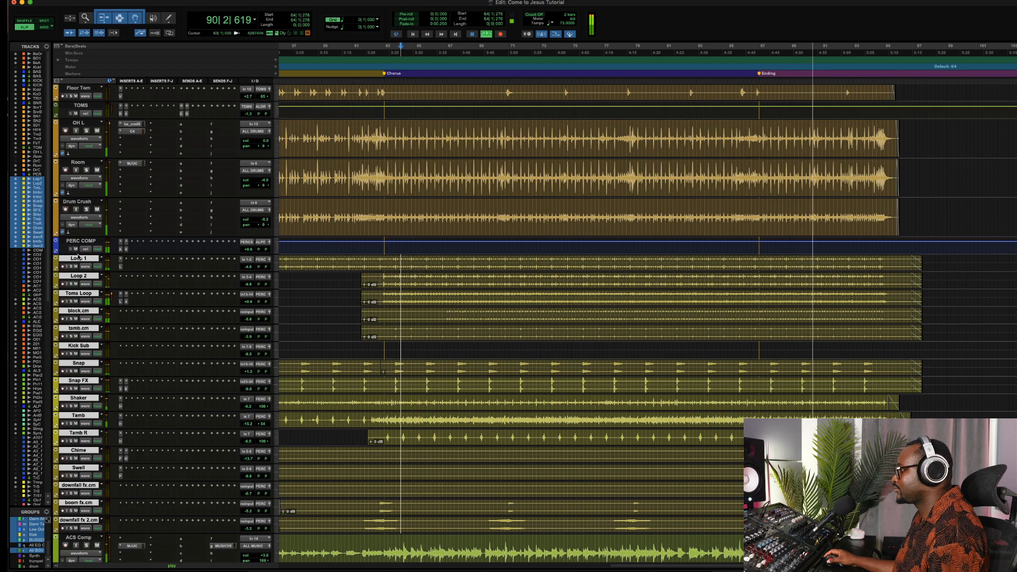
scroll(78, 258, up, 8)
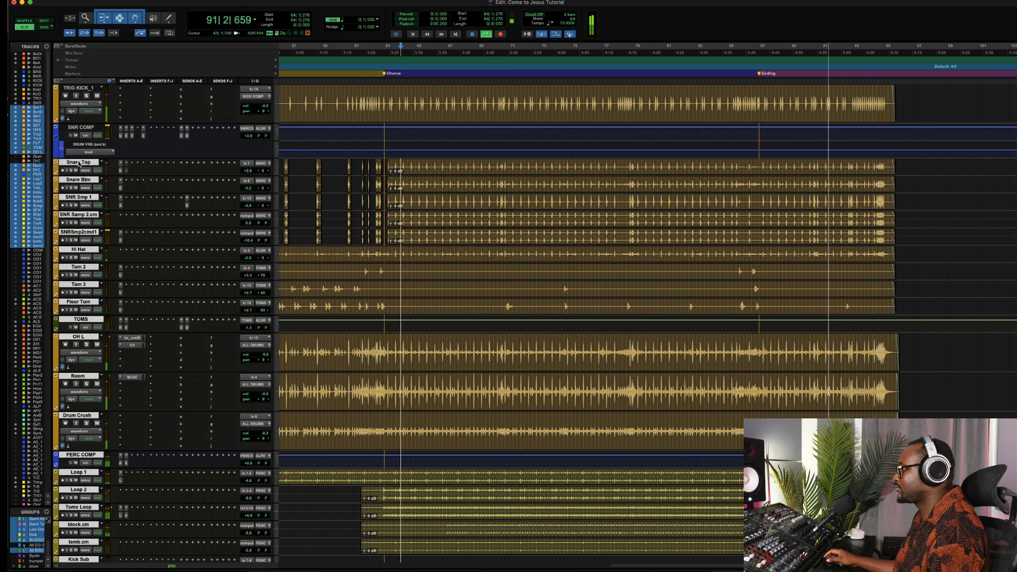
scroll(84, 129, up, 4)
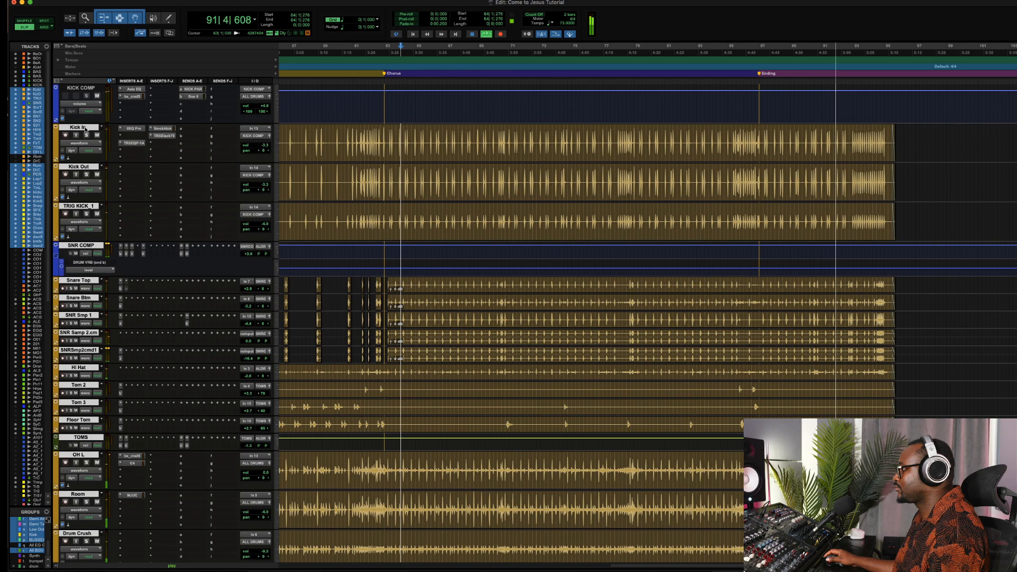
click(86, 134)
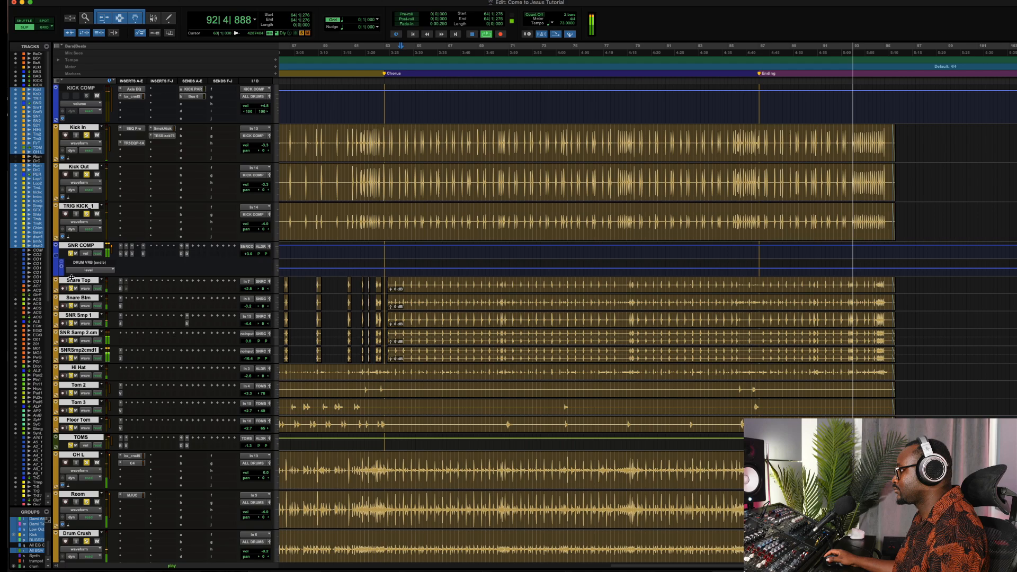
key(t)
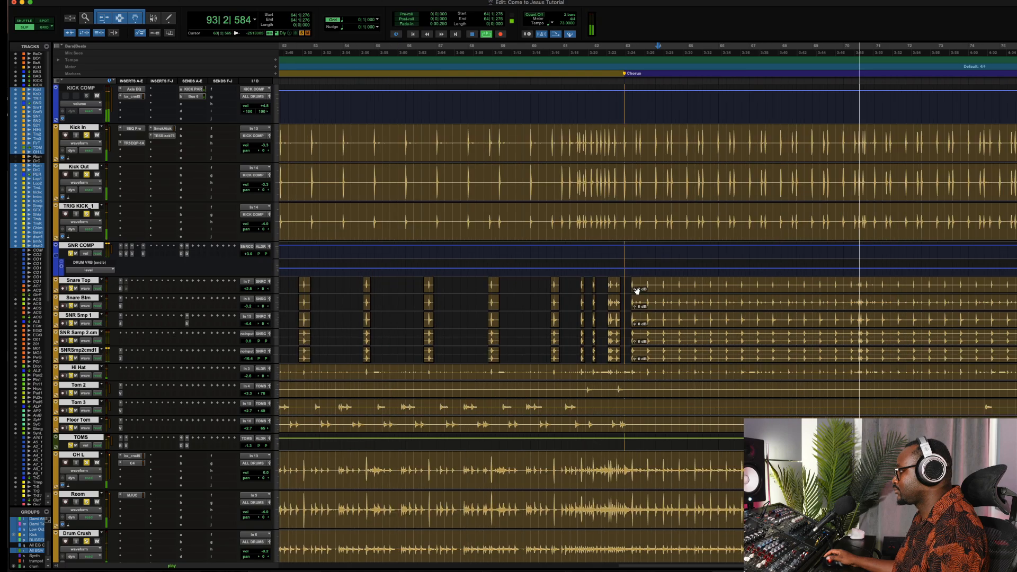